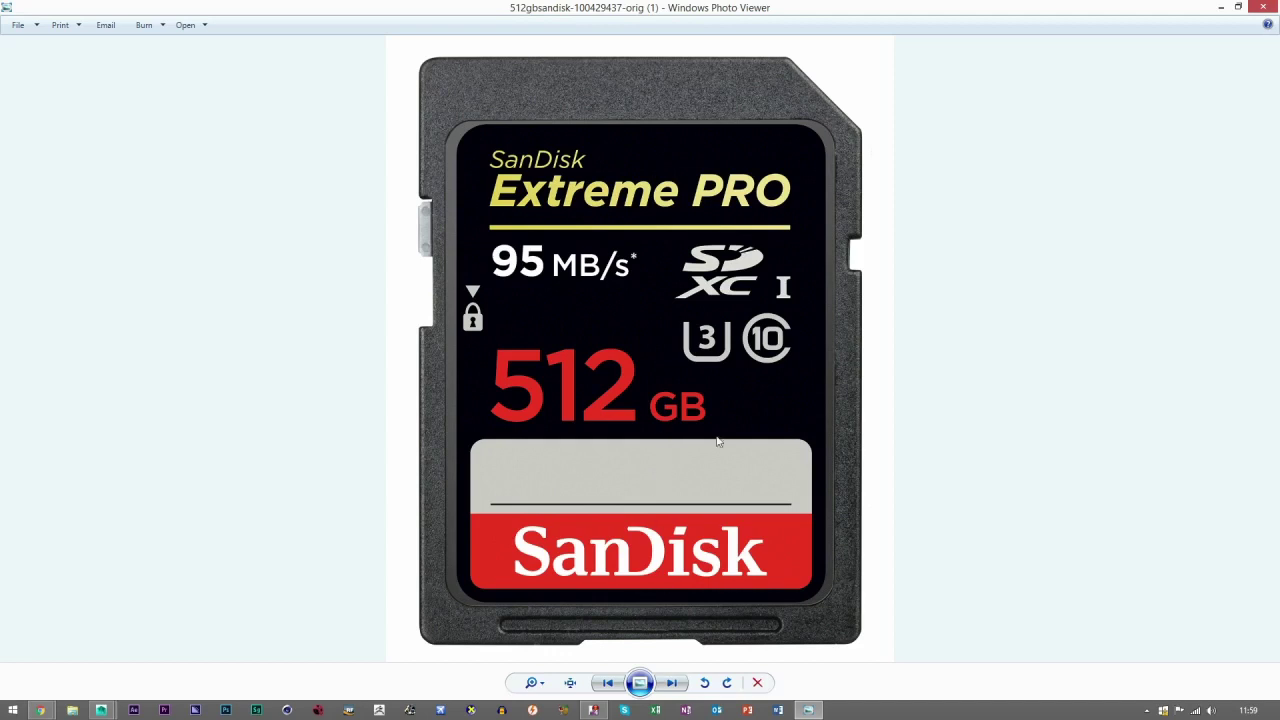
Examine the SD card reference photos, comparing the labelled front with the close-up of the ribbed gold contacts
key(Right)
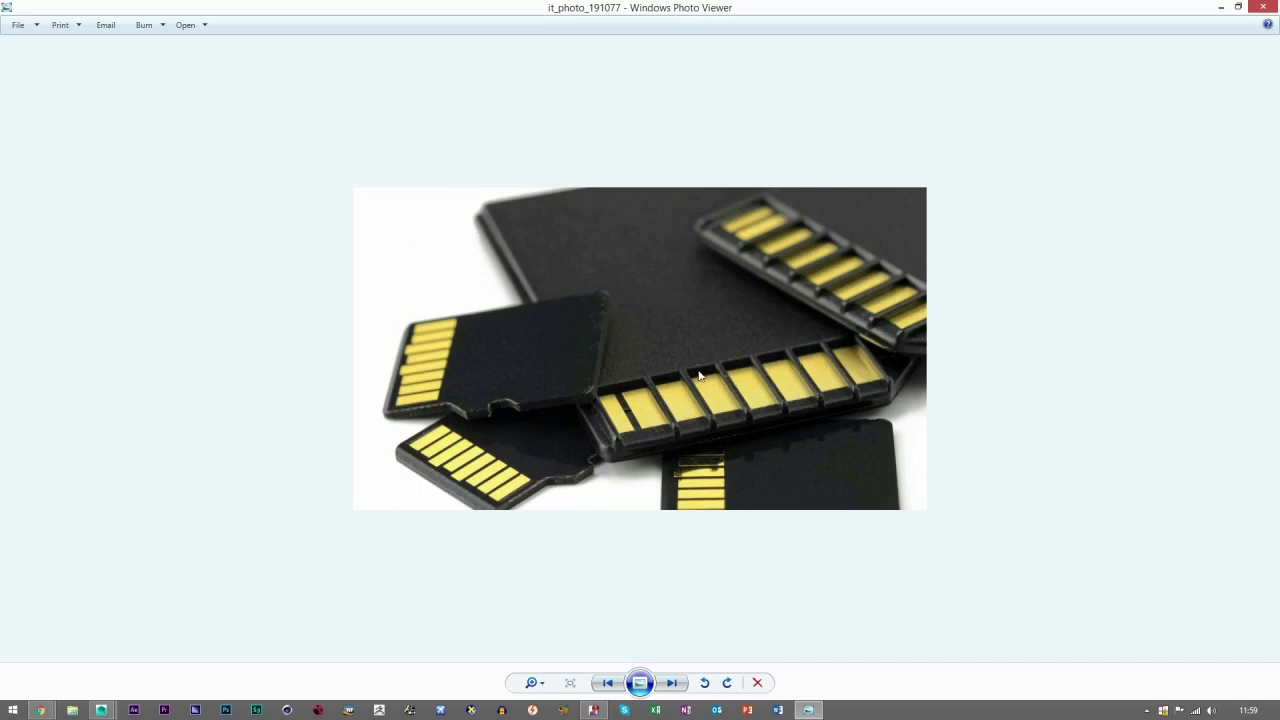
key(Right)
key(Left)
ctrl+scroll(645, 405, up, 3)
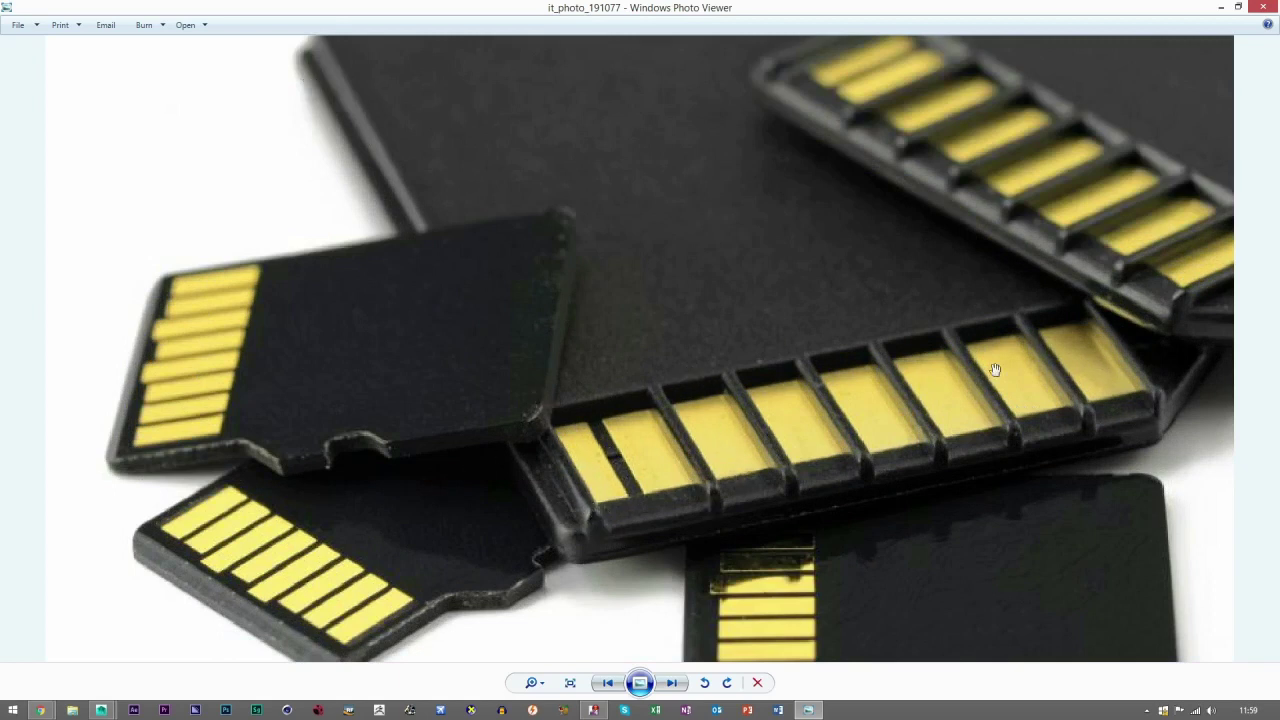
click(101, 710)
click(260, 636)
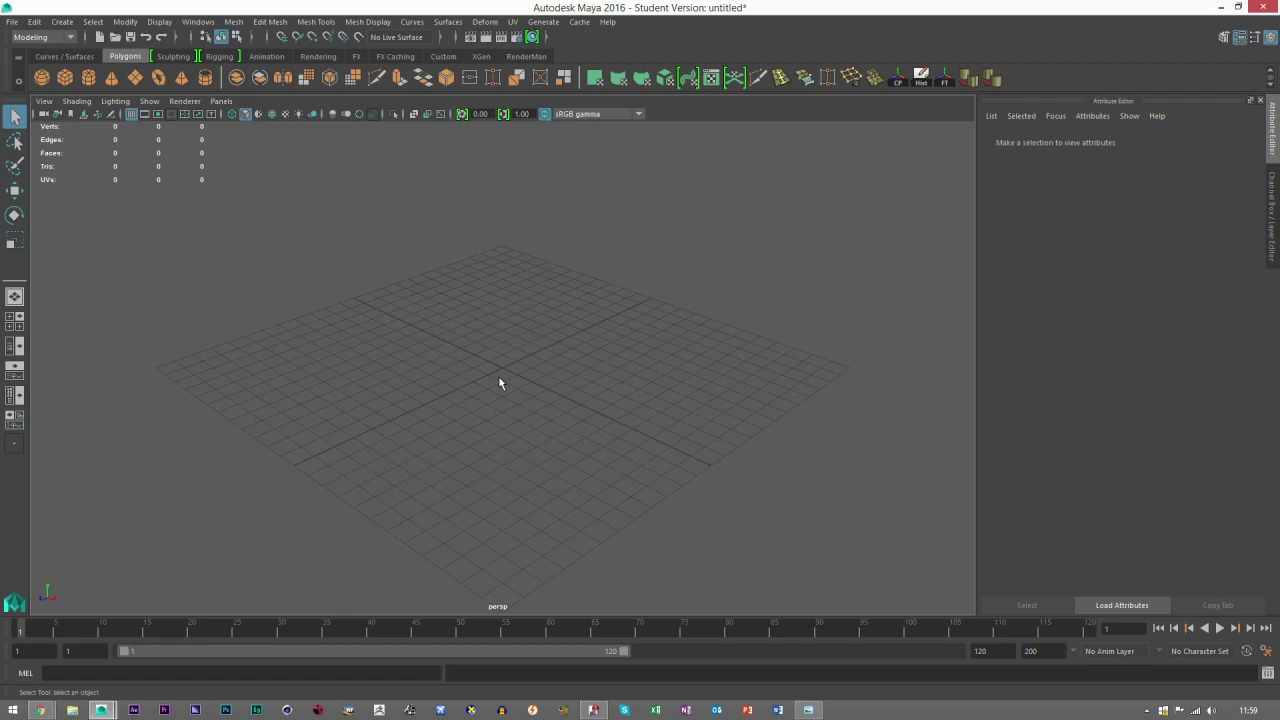
click(808, 710)
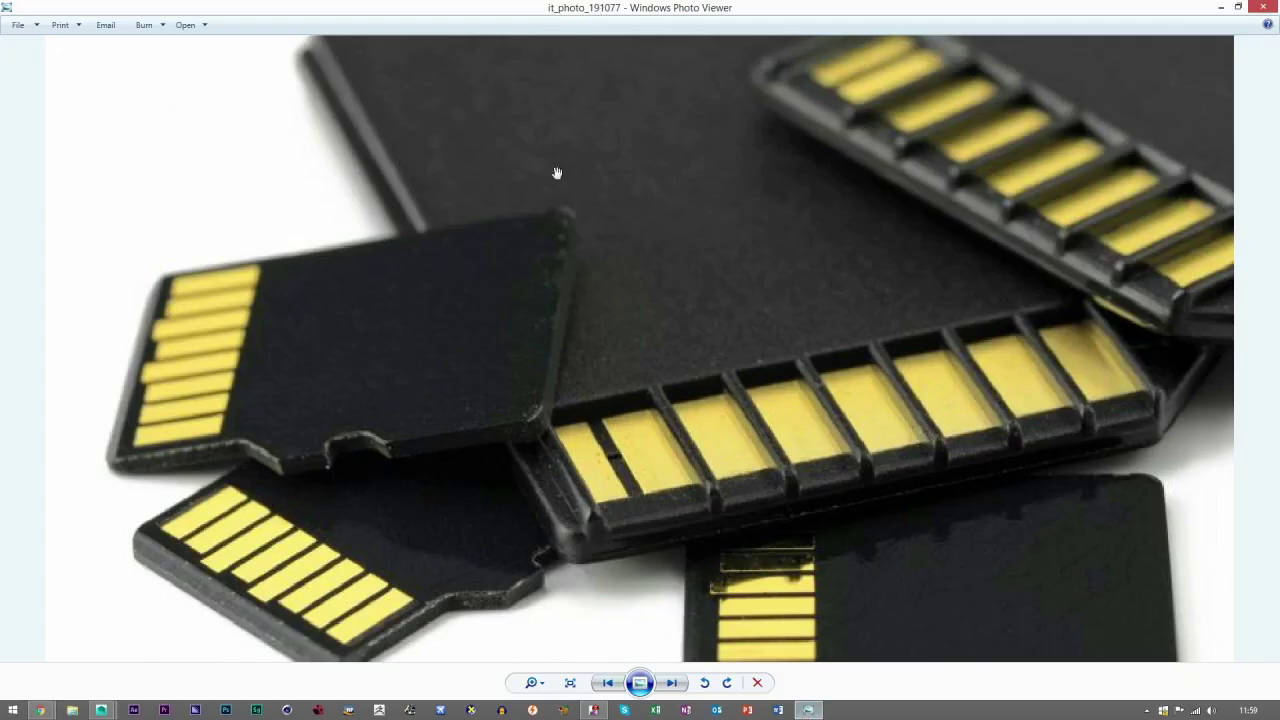
click(621, 688)
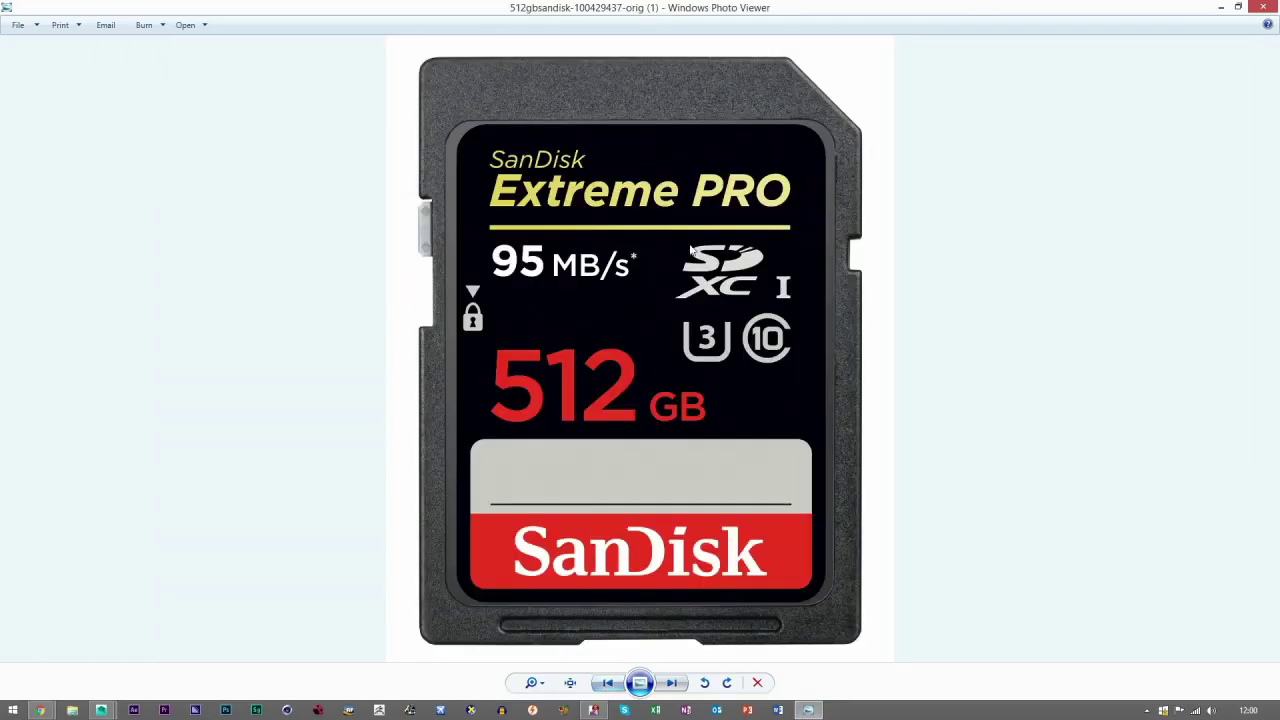
Switch to Maya and import 512gbsandisk-100429437-orig (1).jpg as an image plane in the top view
double_click(588, 12)
drag(933, 360, 1279, 15)
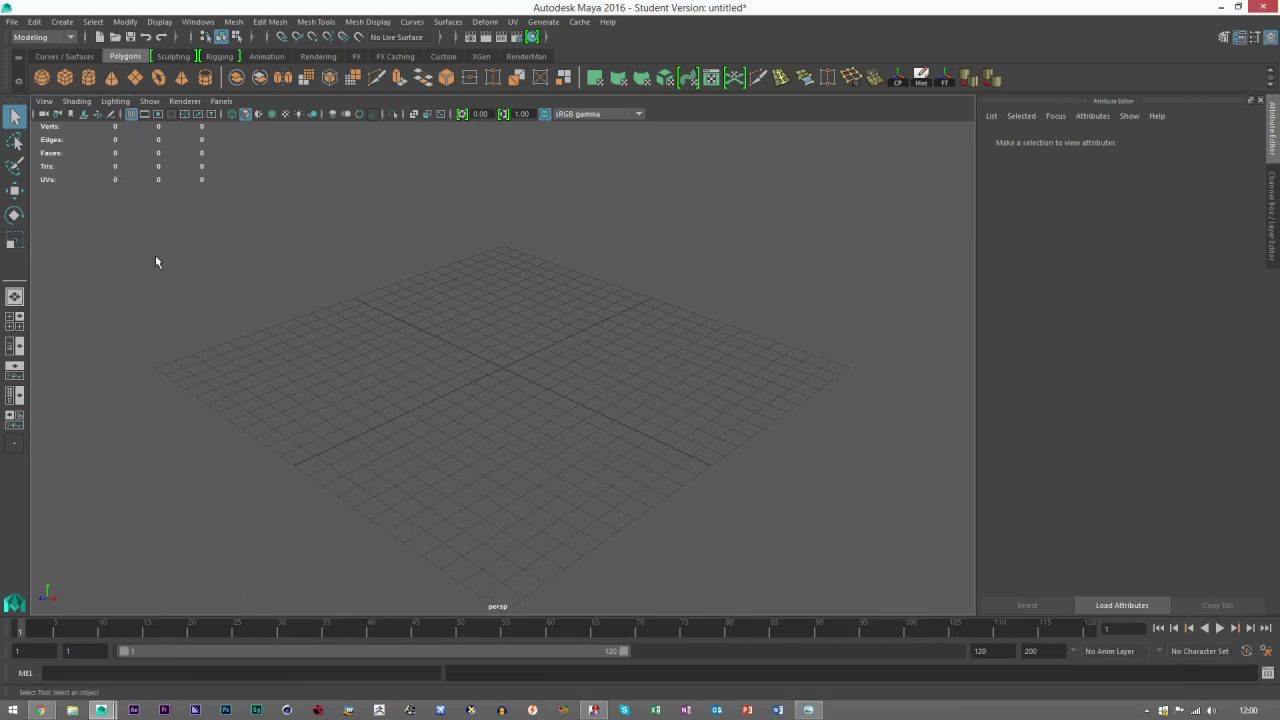
click(14, 321)
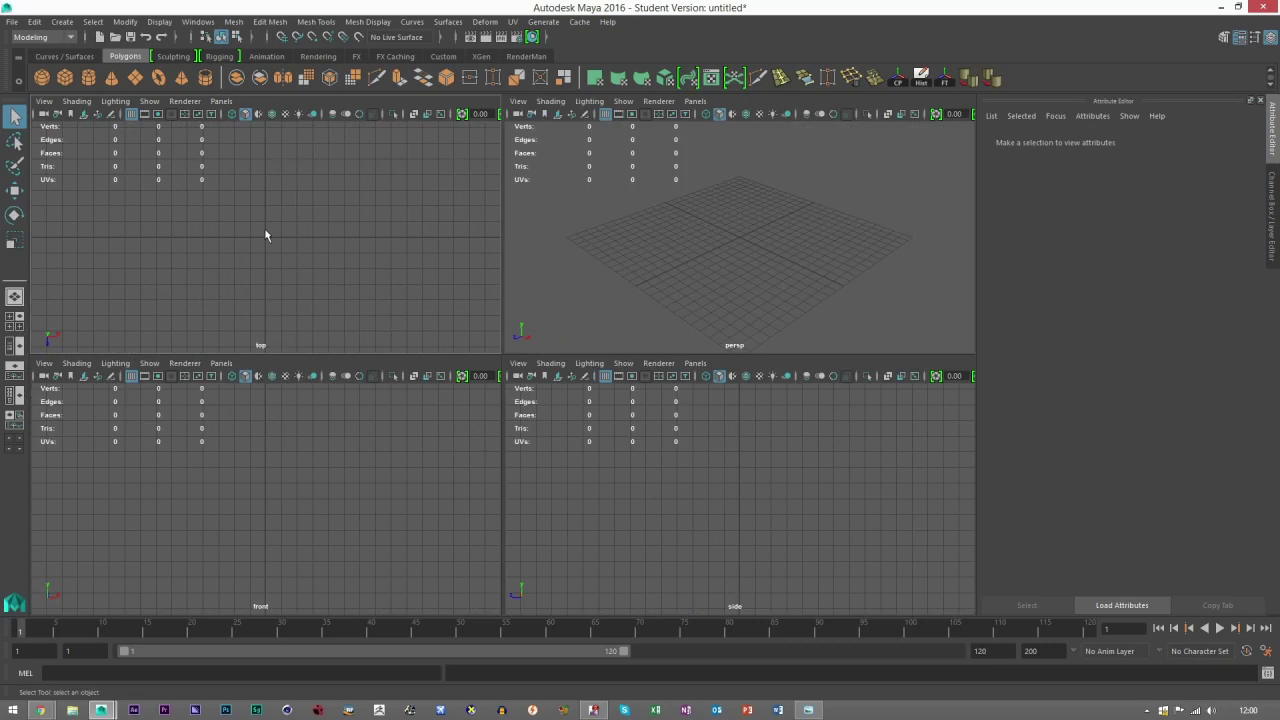
key(space)
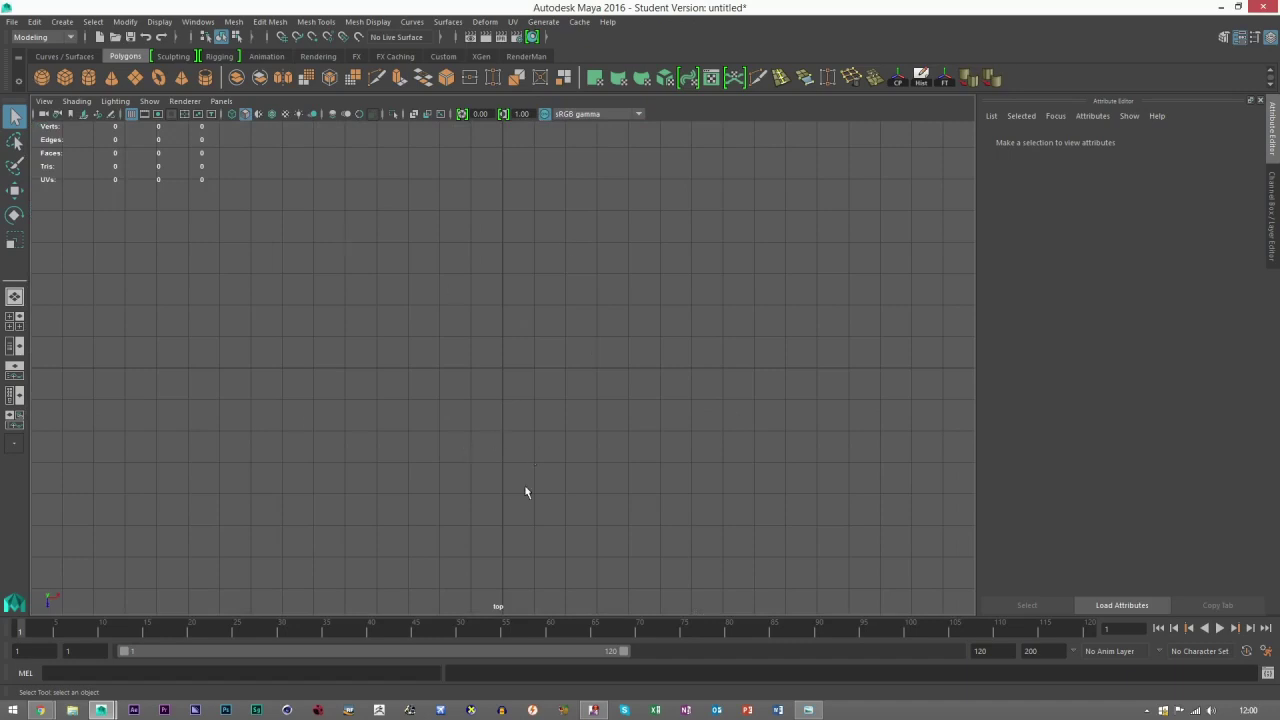
click(44, 101)
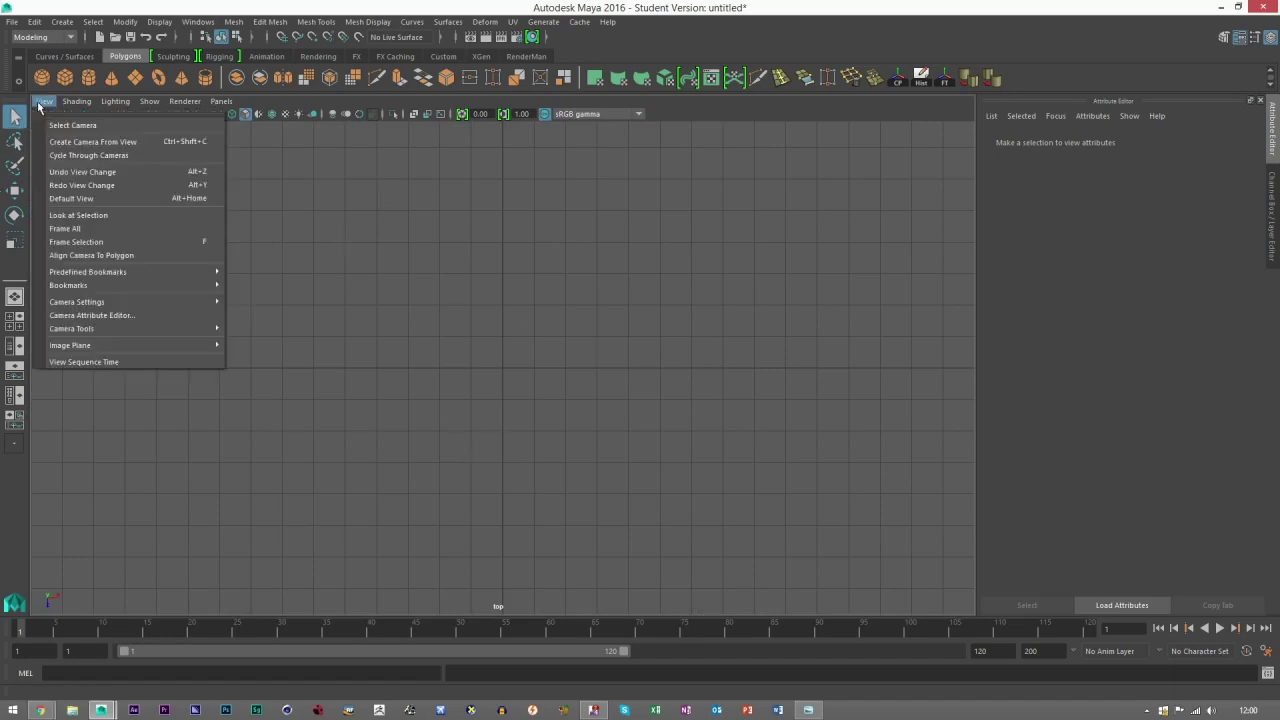
mouse_move(60, 347)
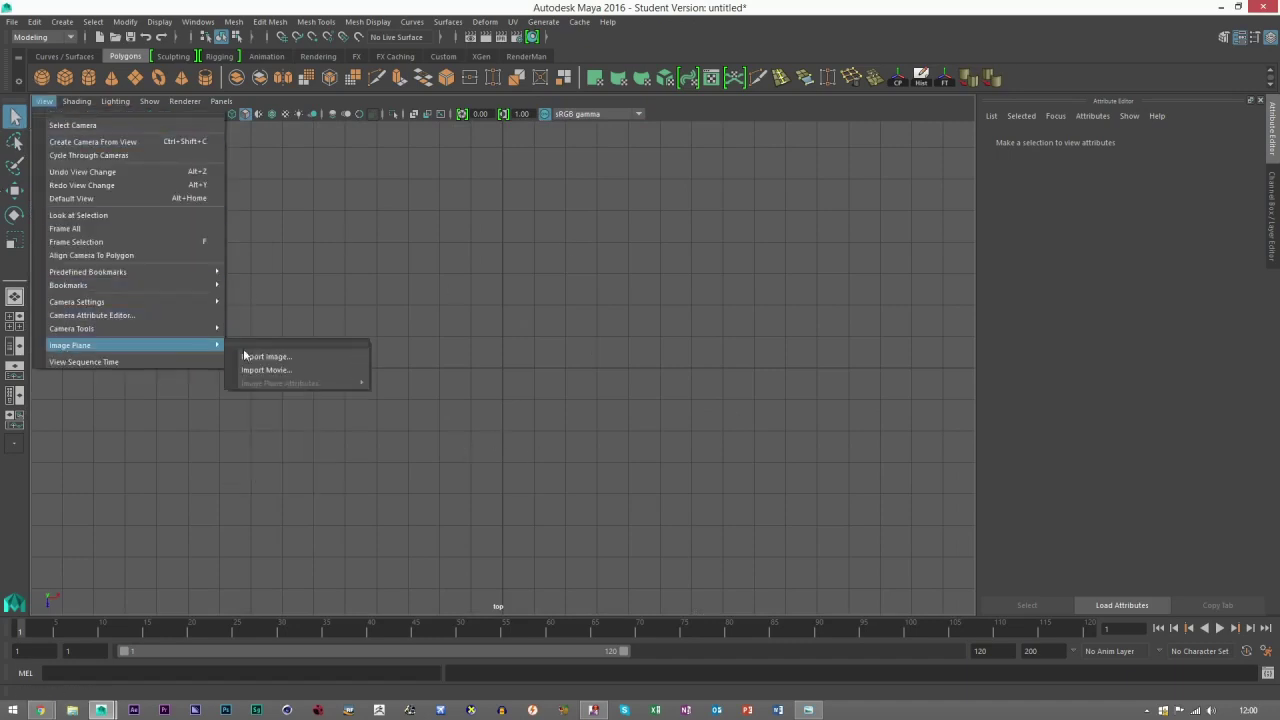
click(249, 357)
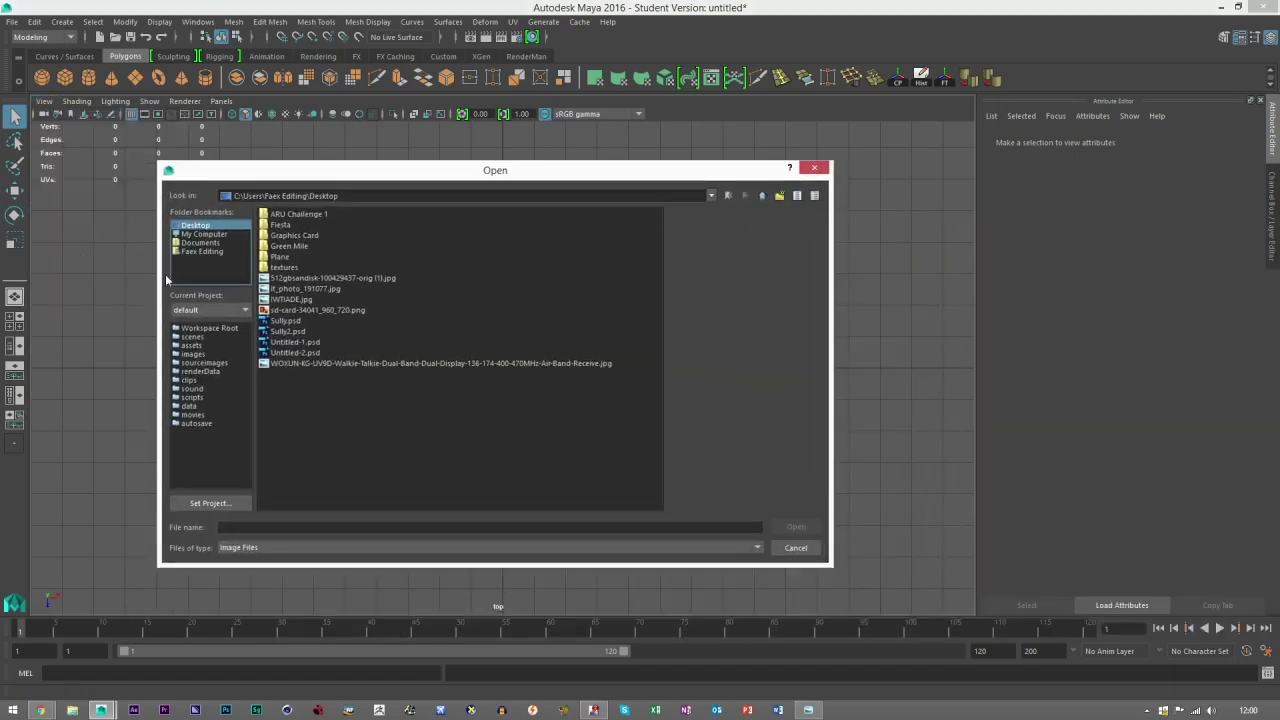
click(289, 279)
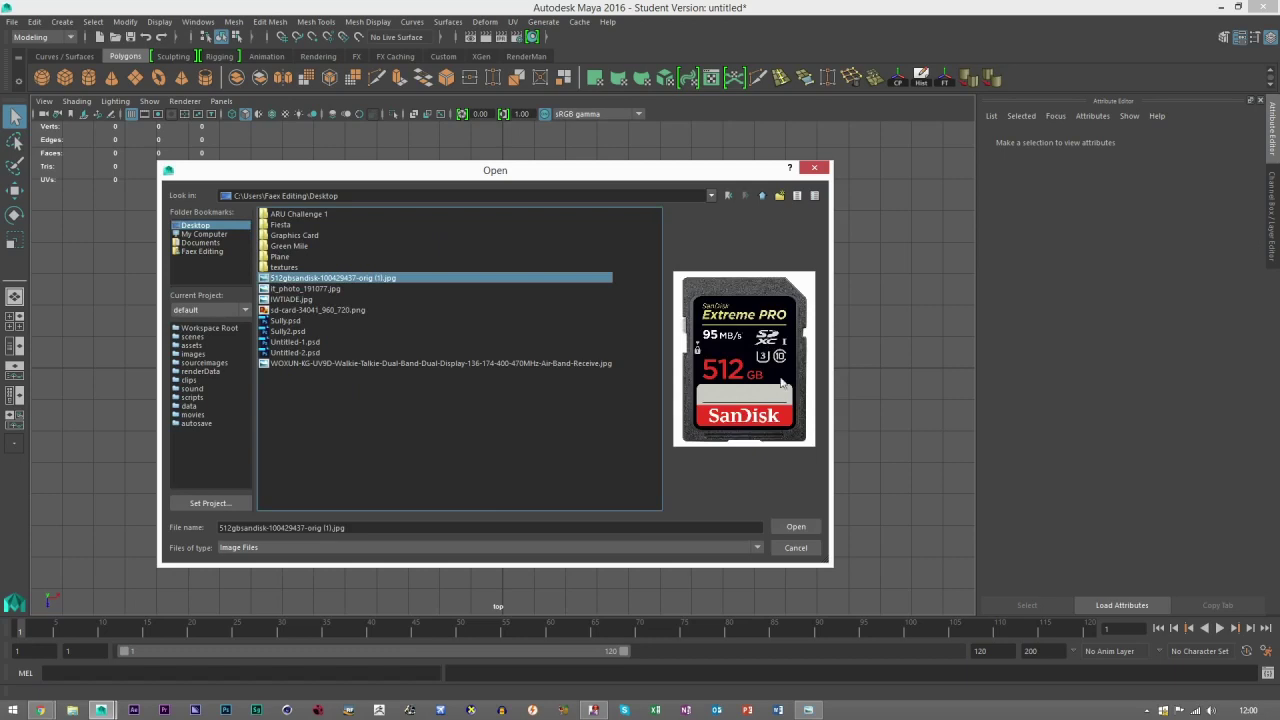
click(797, 527)
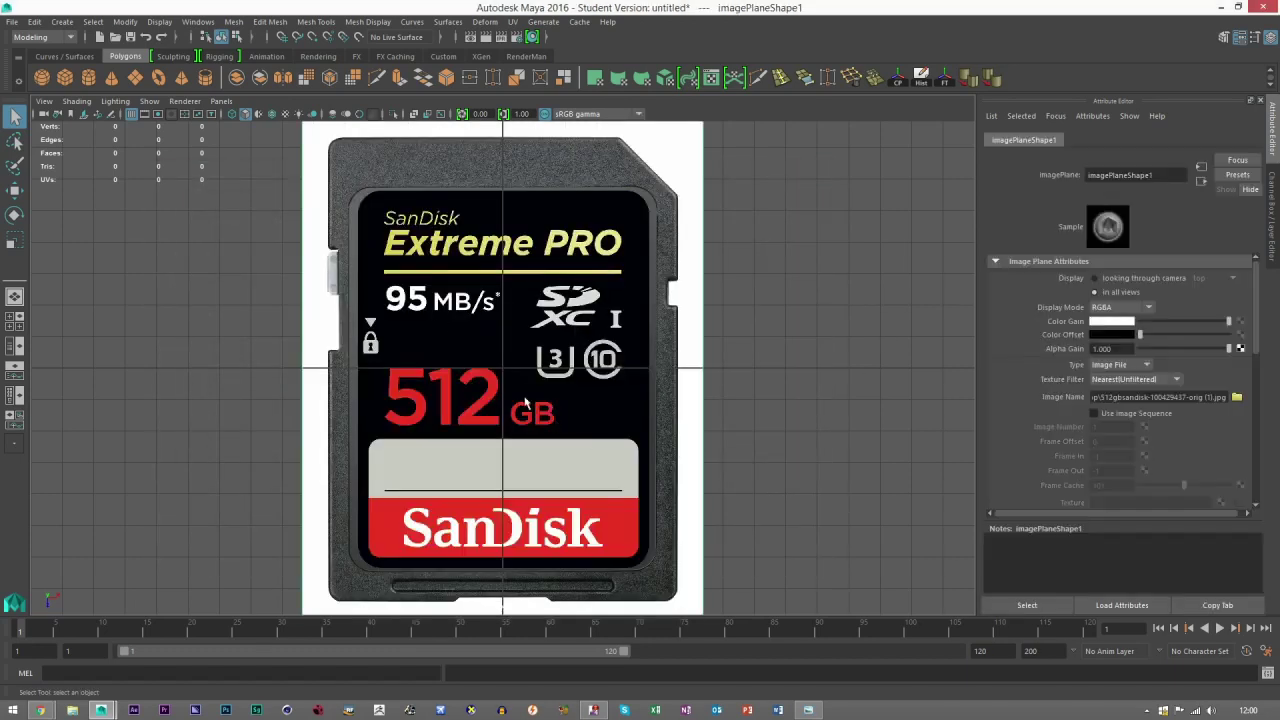
Move the reference image plane straight down, clear of the grid, working in the perspective view
click(737, 366)
key(space)
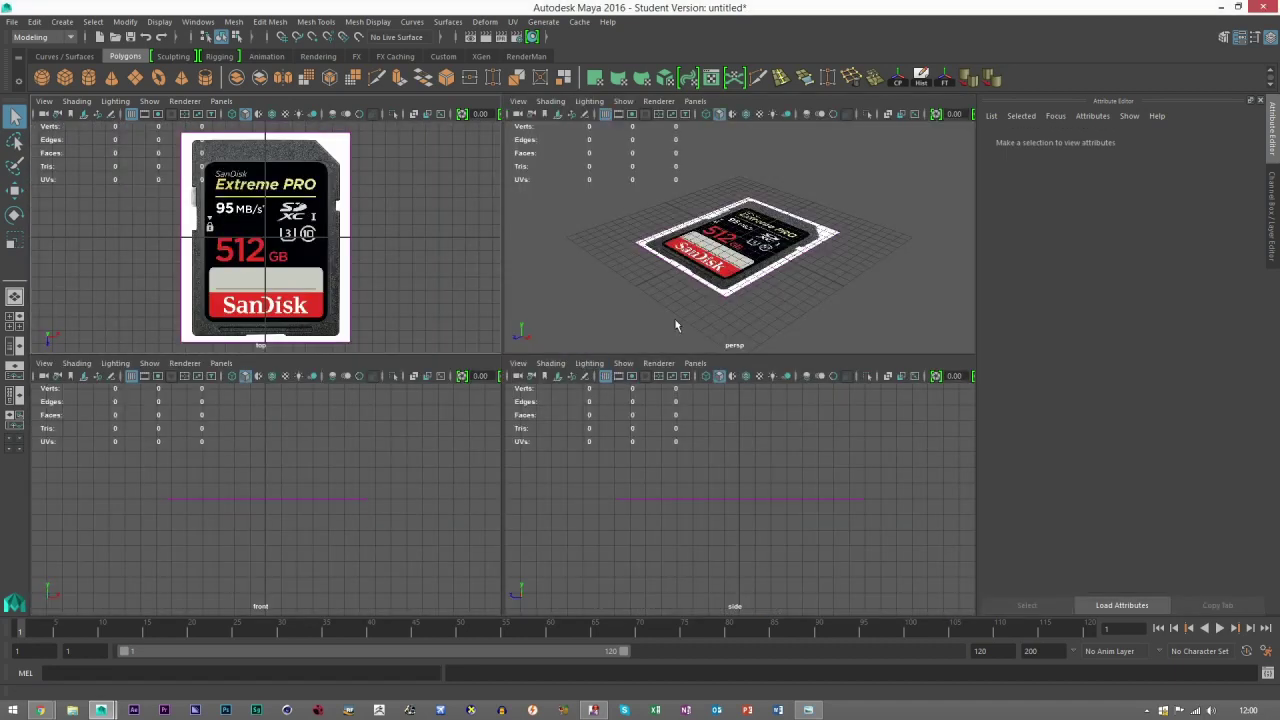
key(space)
alt+drag(790, 250, 582, 348)
scroll(540, 370, up, 5)
alt+drag(515, 384, 533, 328)
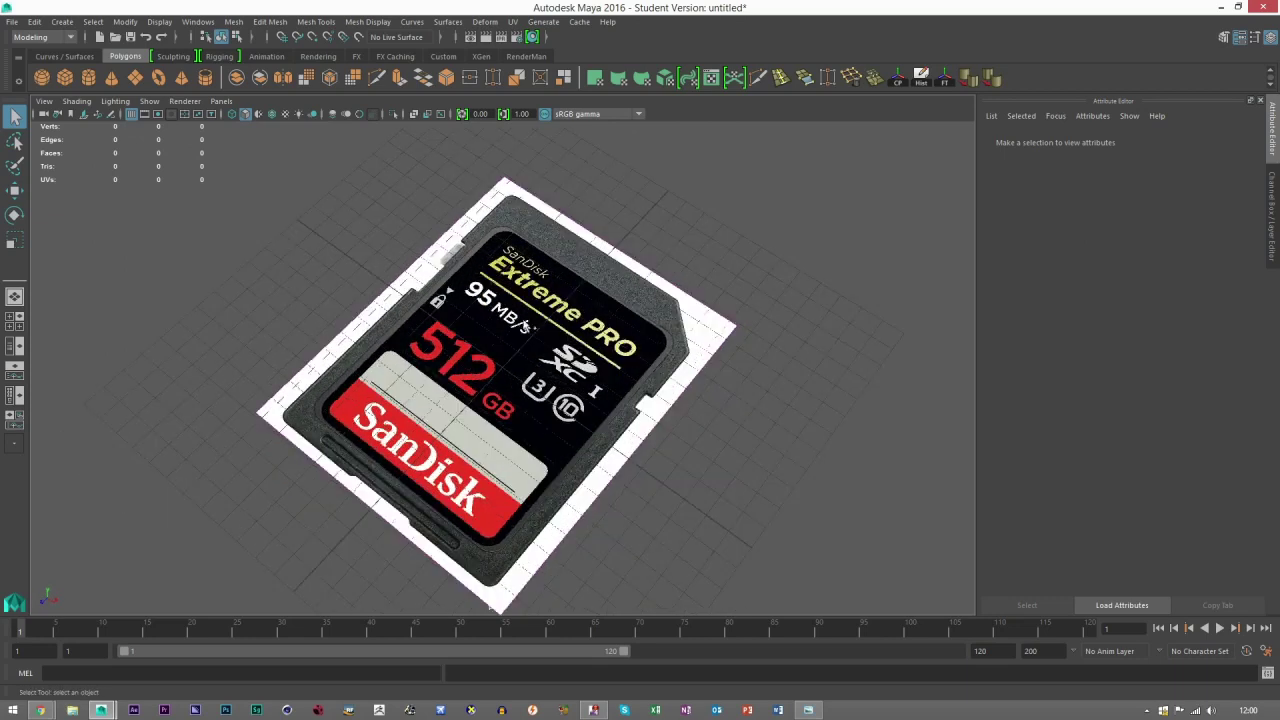
scroll(604, 489, down, 5)
alt+drag(575, 478, 590, 440)
click(517, 384)
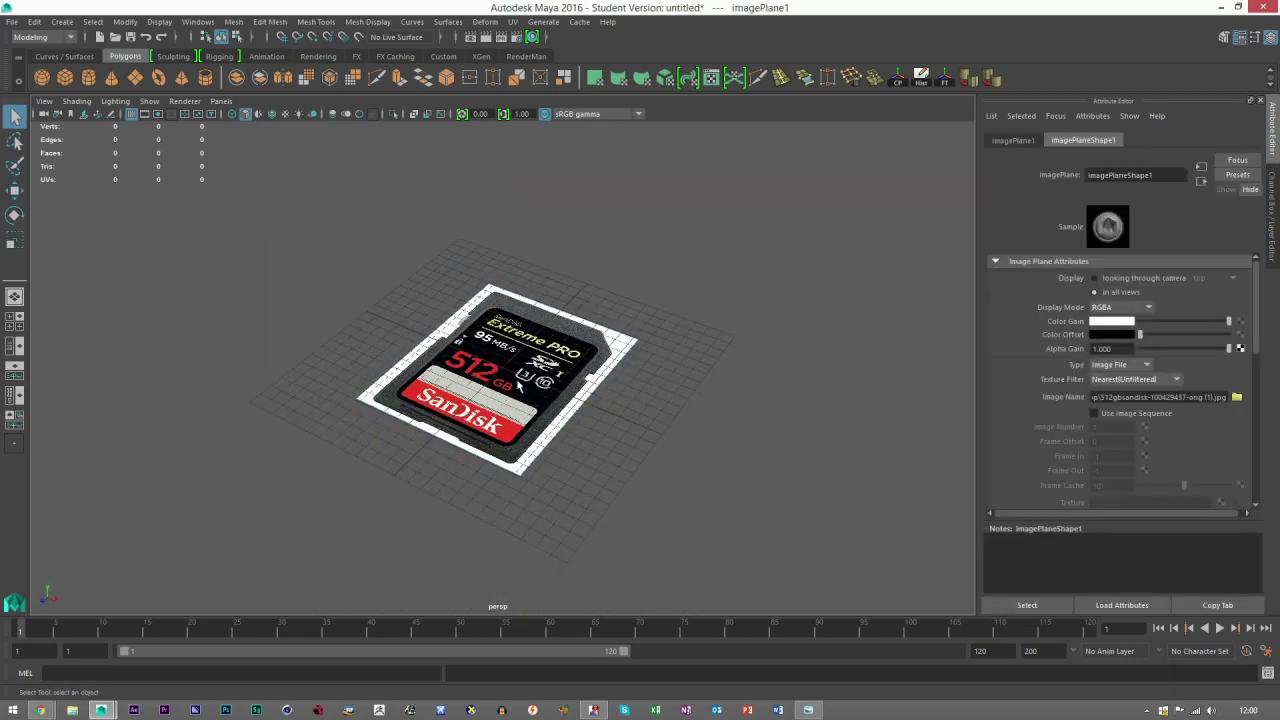
key(w)
alt+drag(555, 393, 528, 380)
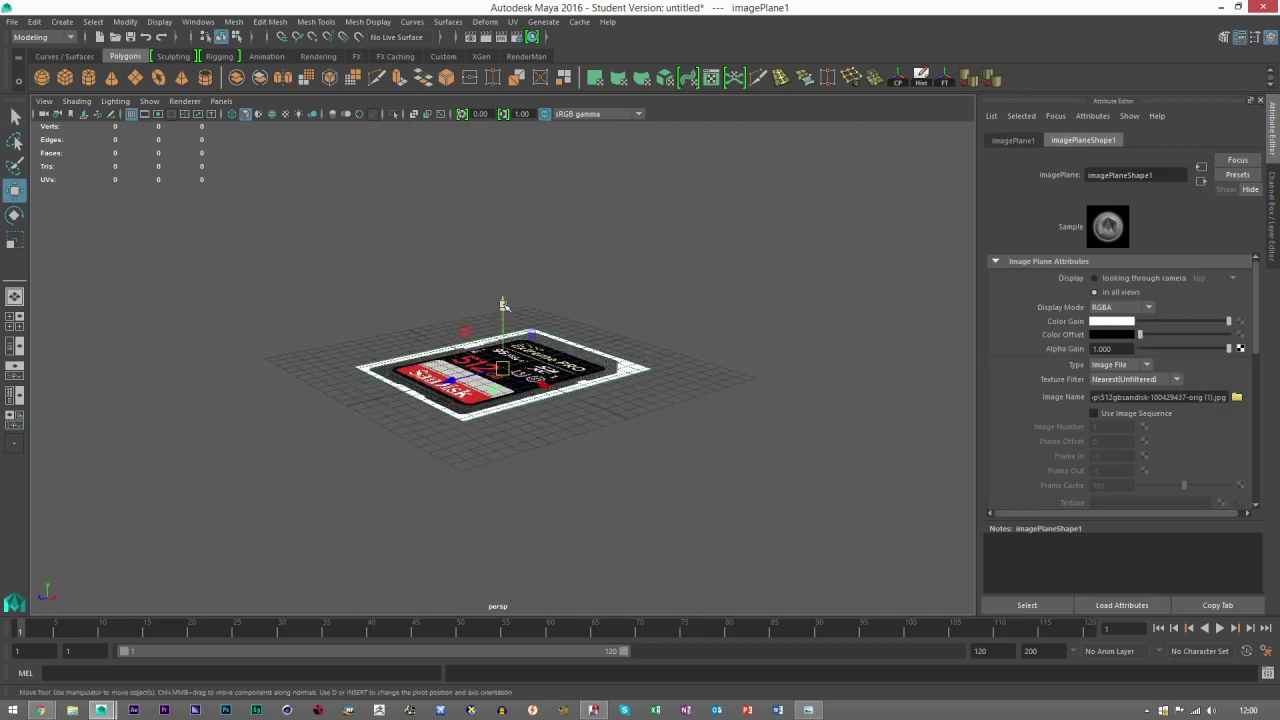
drag(503, 304, 501, 453)
click(571, 443)
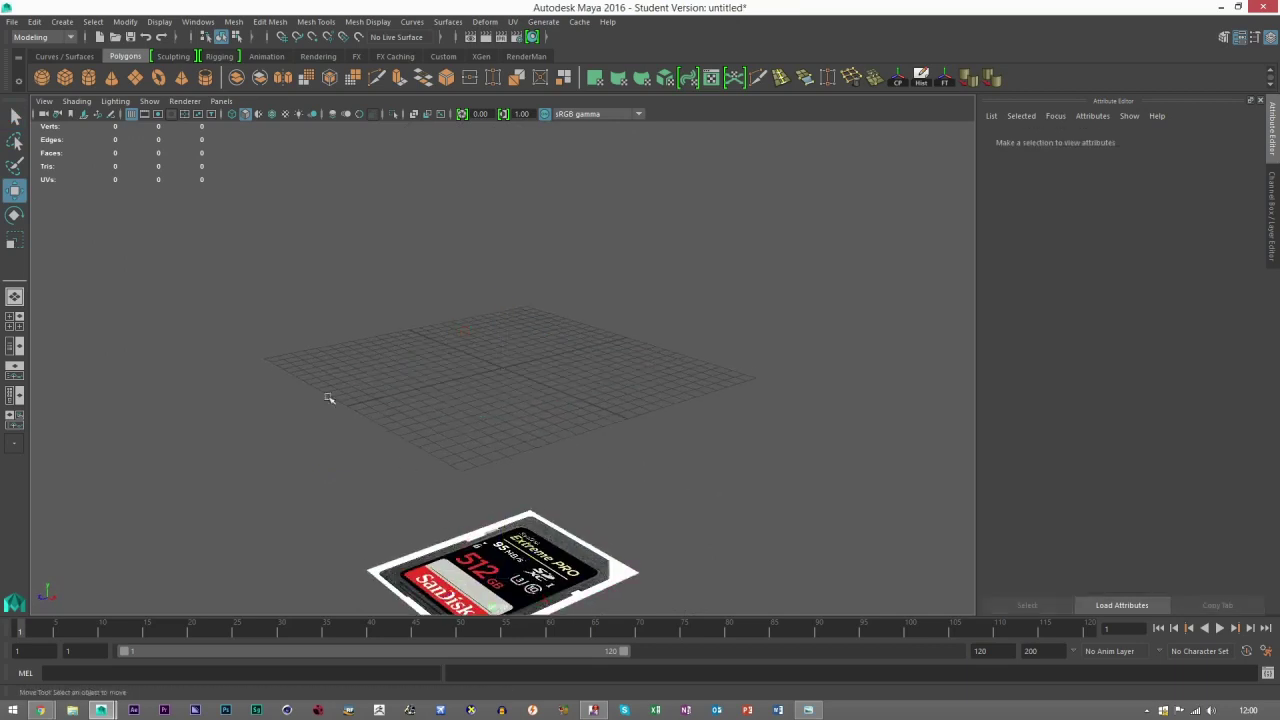
Lower the image plane much further along its vertical axis and deselect it
key(space)
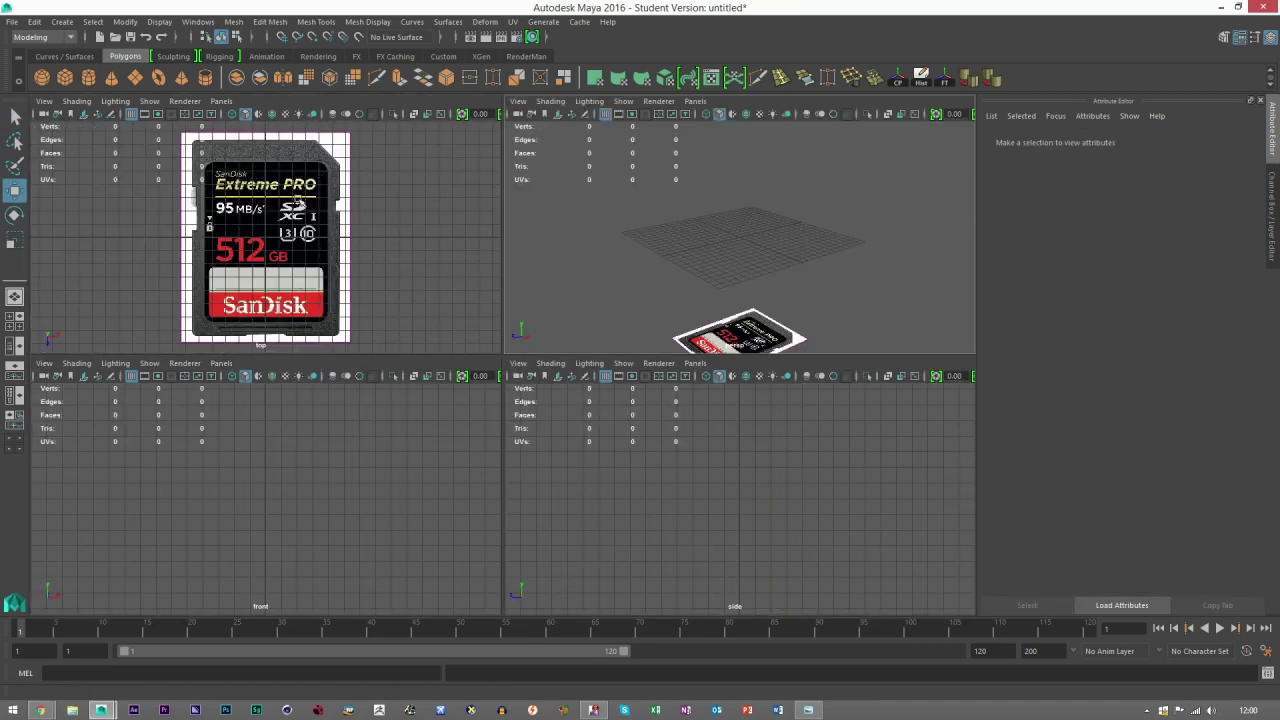
click(720, 330)
key(f)
drag(735, 160, 736, 210)
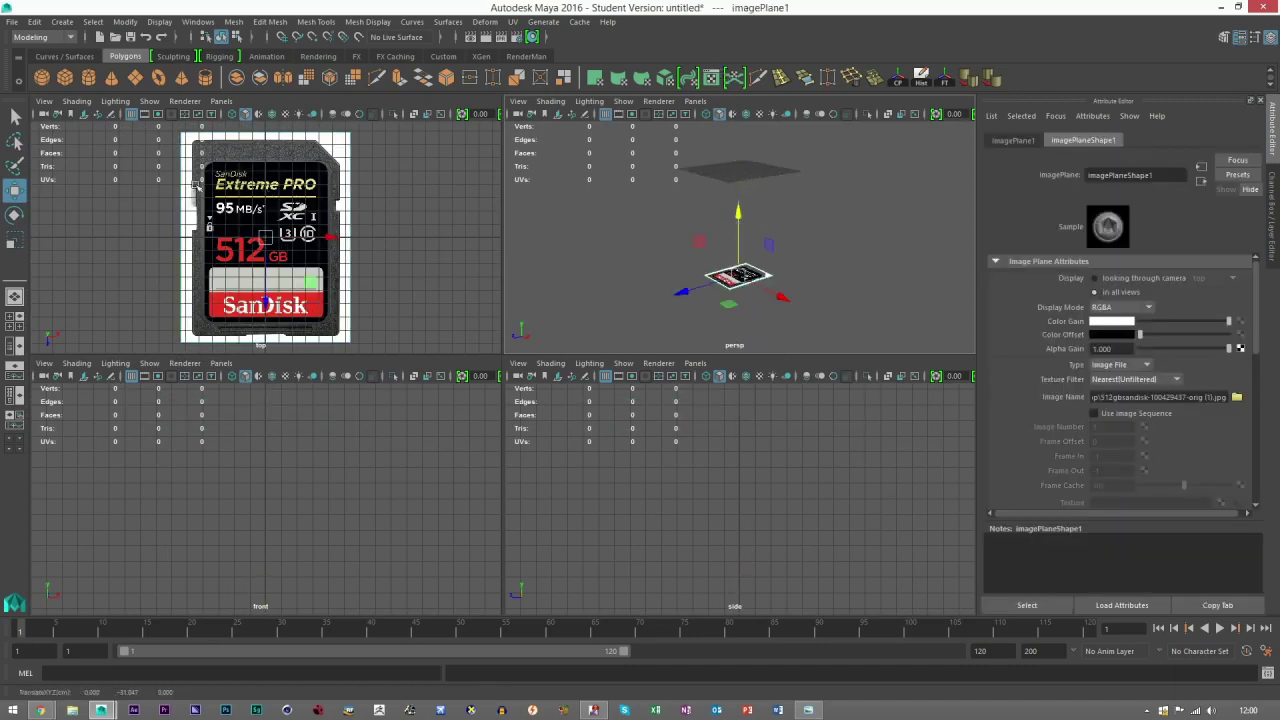
drag(745, 265, 788, 334)
scroll(783, 209, up, 4)
alt+middle_drag(783, 209, 803, 254)
click(543, 238)
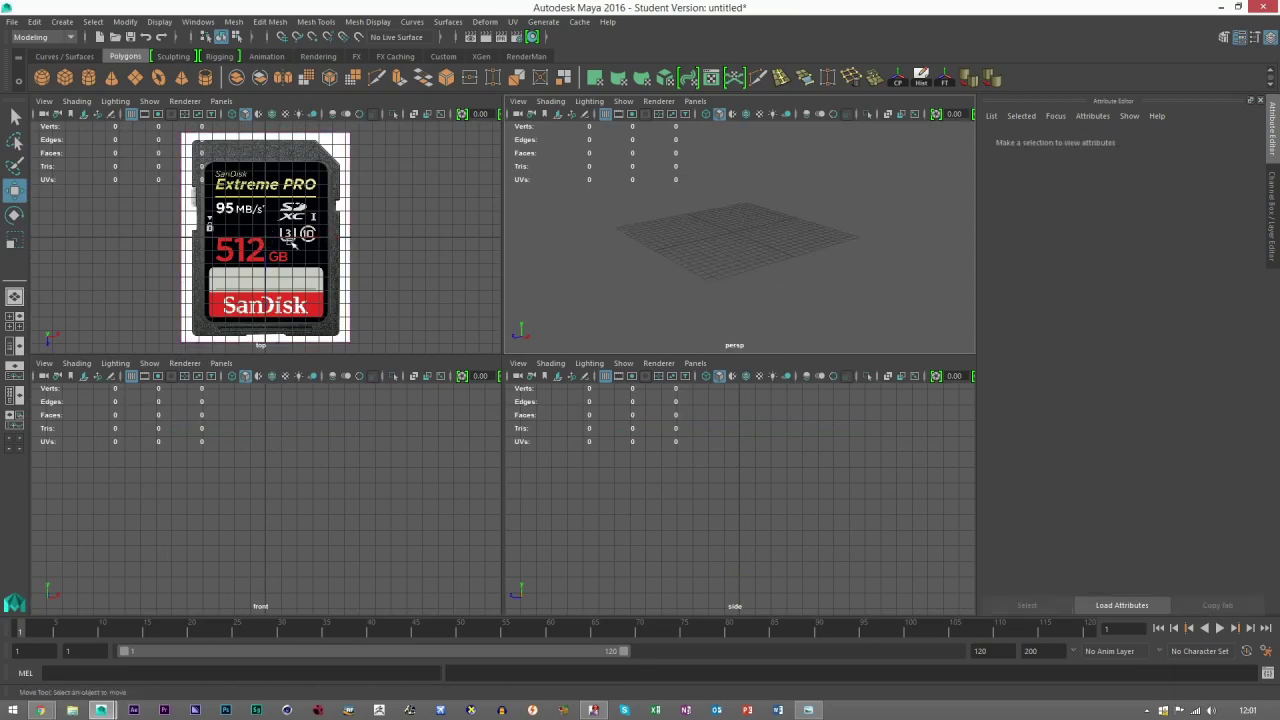
Create a polygon plane at the origin over the card reference, working in the top view
key(space)
scroll(505, 366, up, 2)
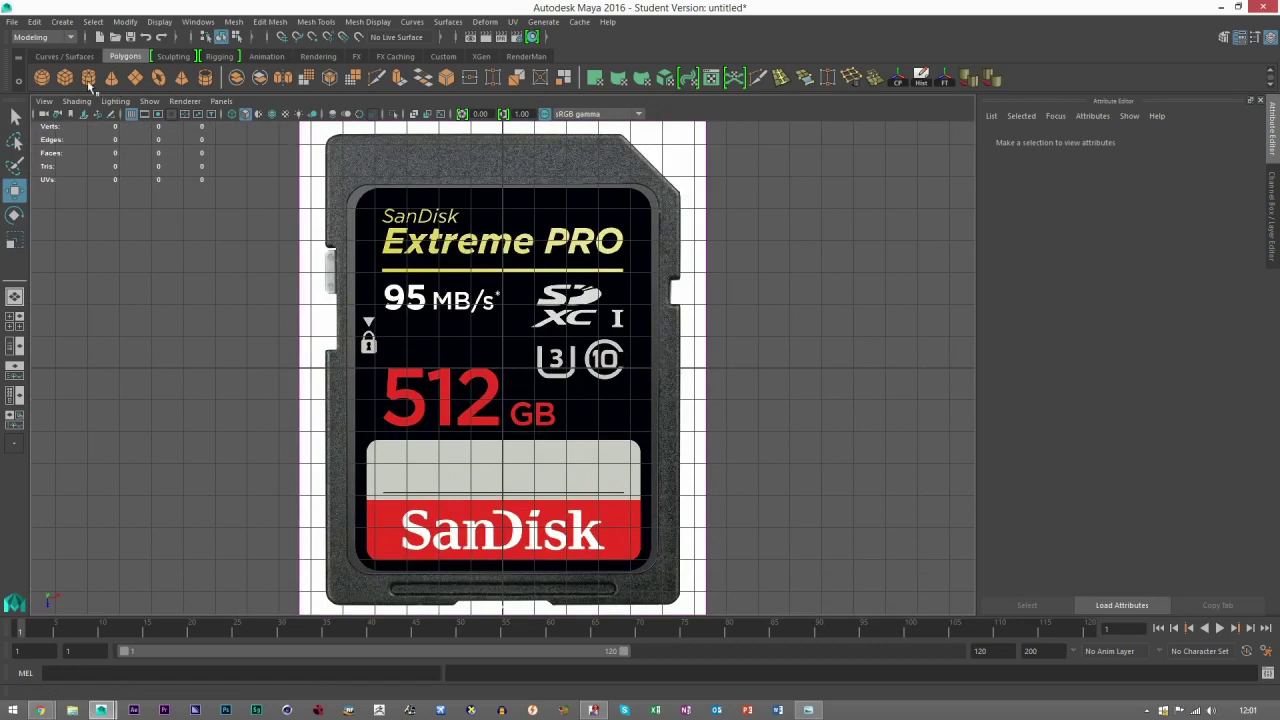
click(137, 79)
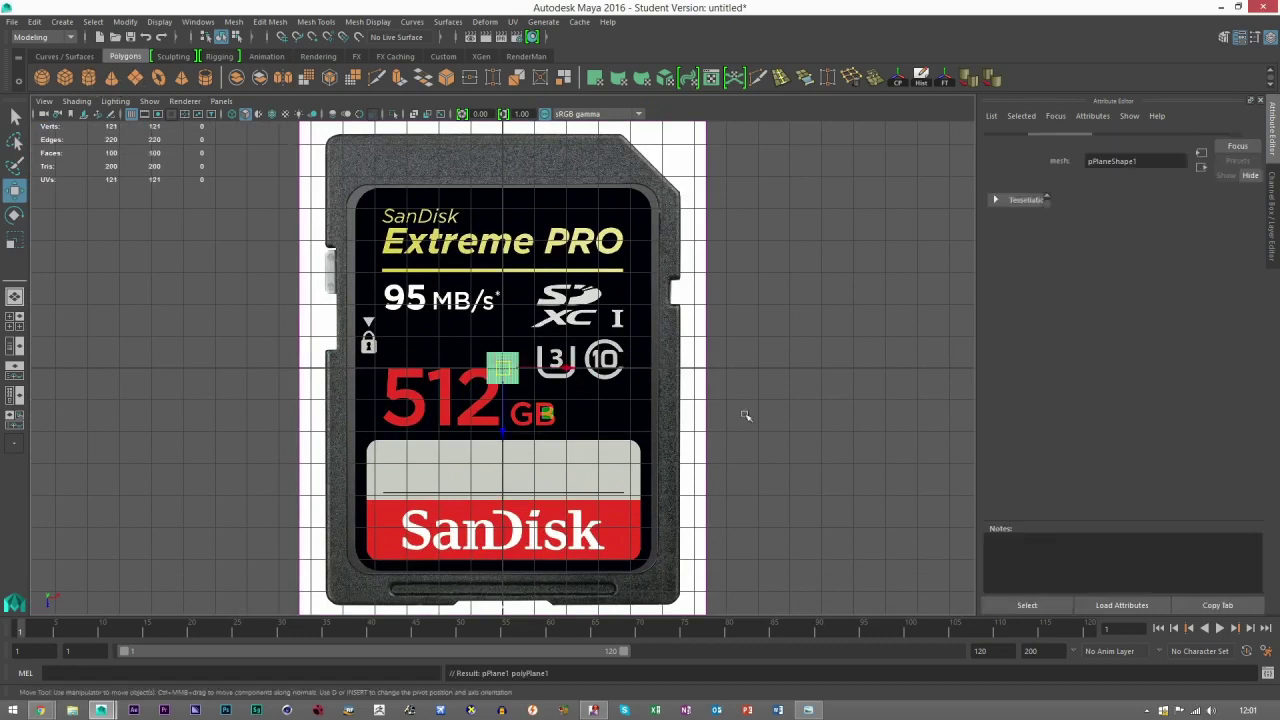
scroll(488, 433, up, 5)
scroll(488, 433, up, 2)
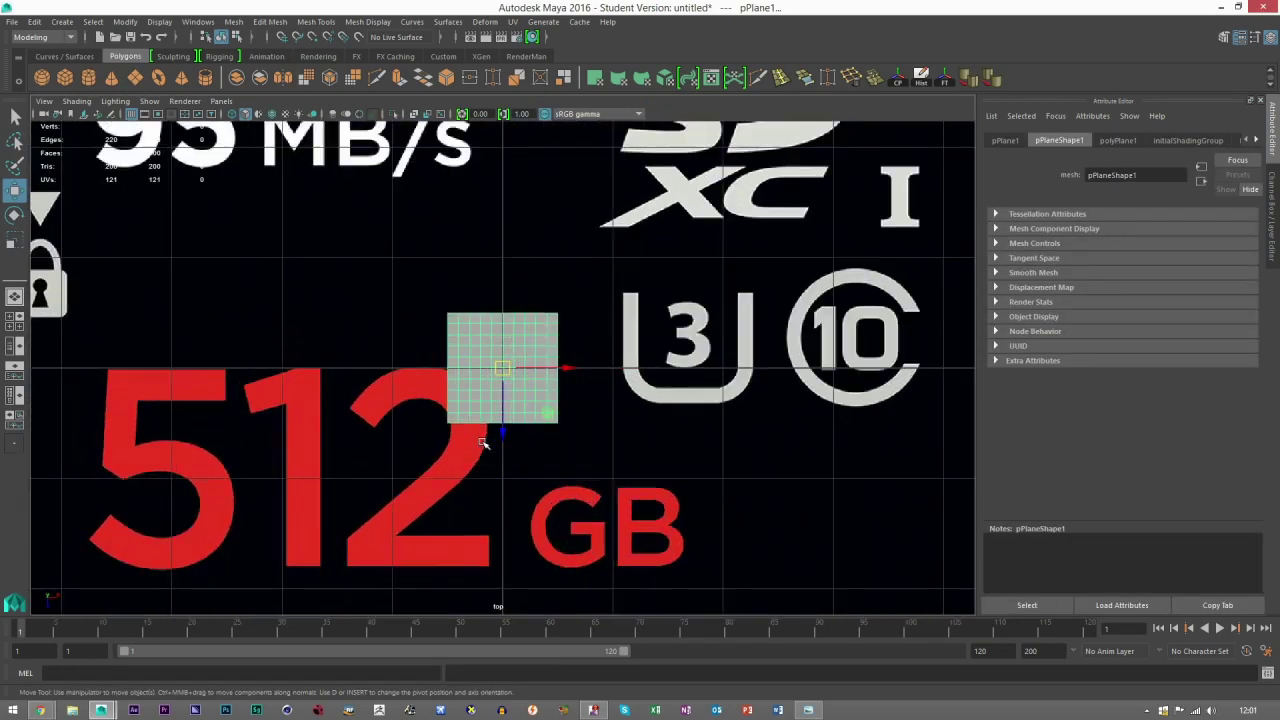
key(f)
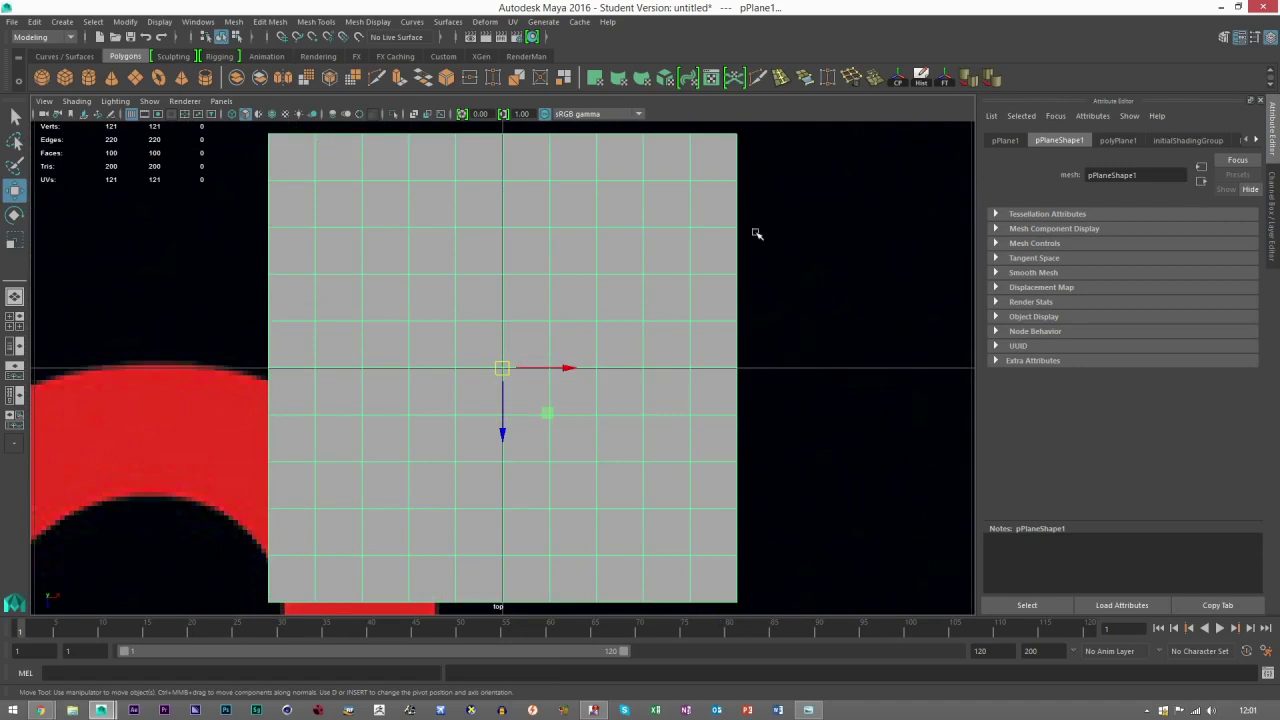
Set the polygon plane's Subdivisions Width and Subdivisions Height to 1
click(1272, 213)
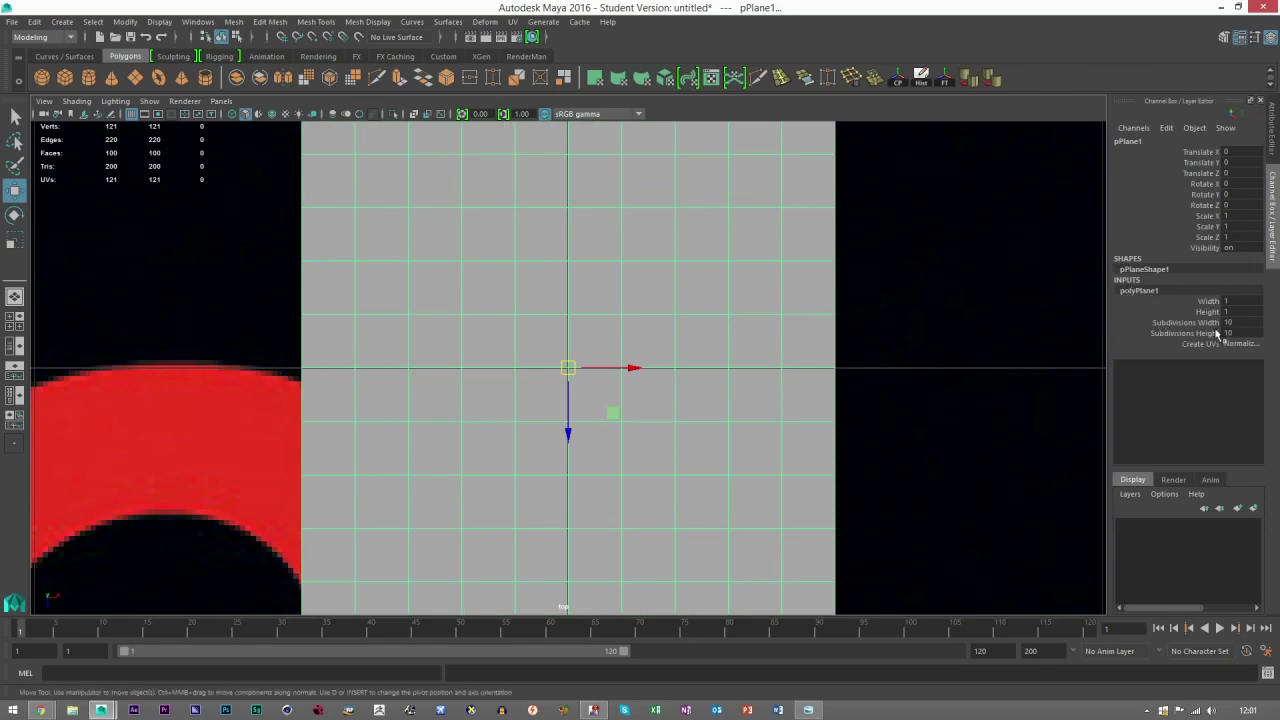
drag(1239, 323, 1236, 332)
text(1)
key(Return)
Move the plane's two upper vertices up to align with the top edge of the card in the reference image
scroll(508, 291, down, 5)
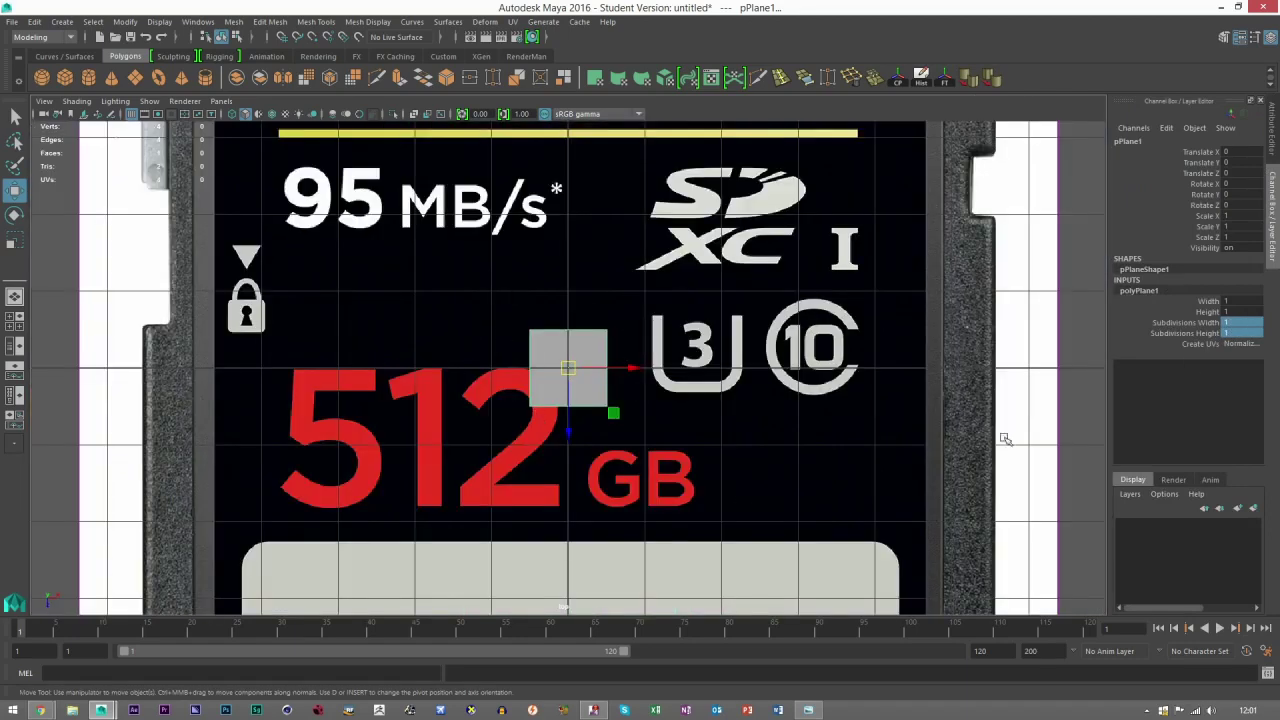
click(1225, 37)
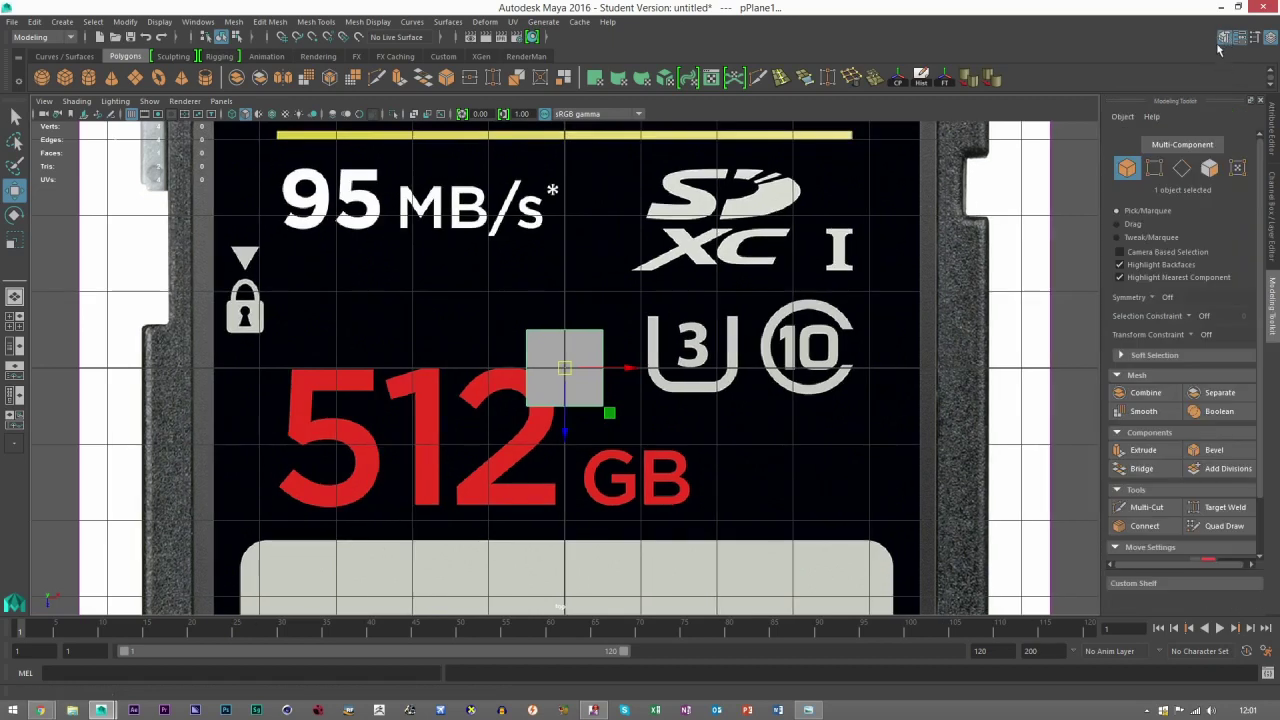
key(F9)
drag(450, 288, 700, 360)
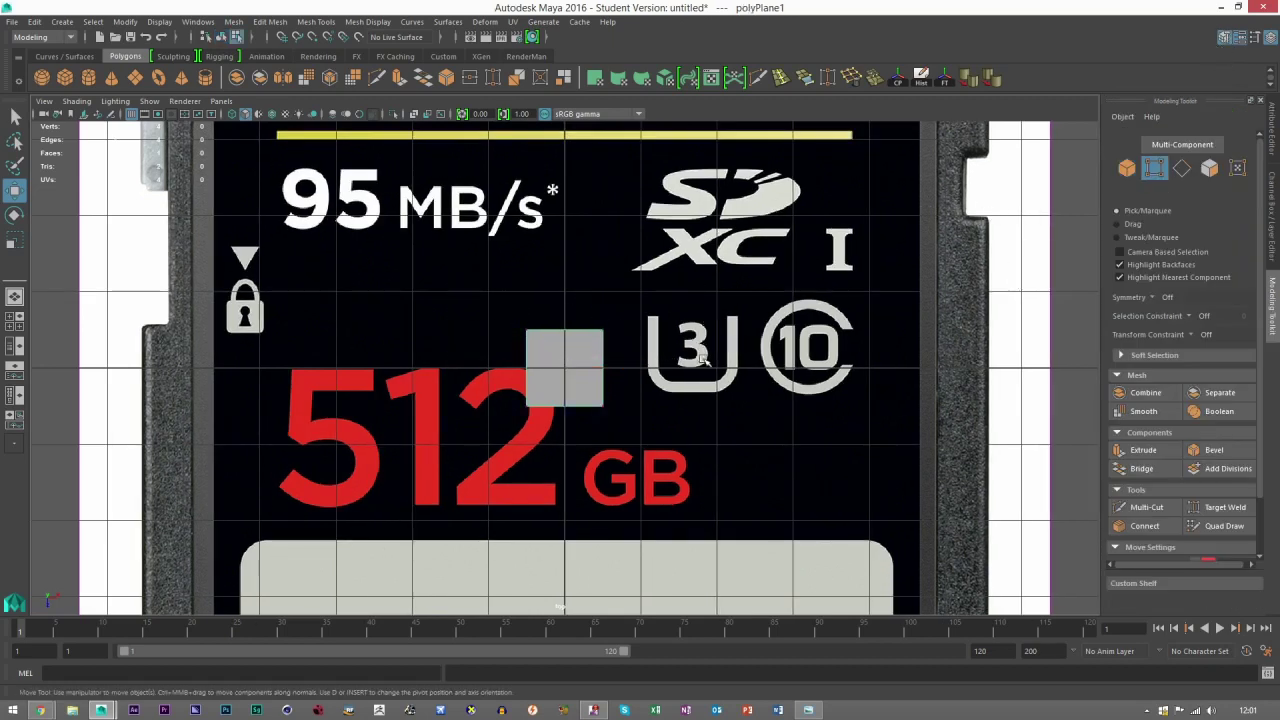
scroll(630, 435, down, 3)
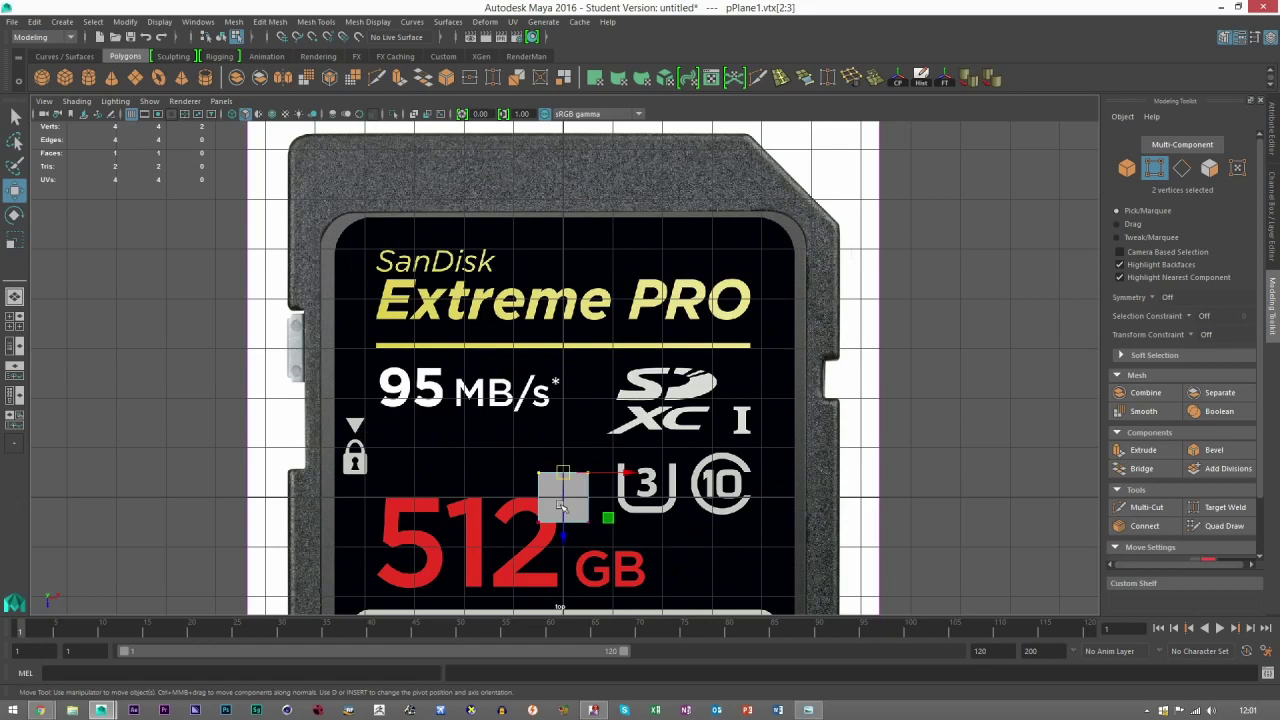
key(e)
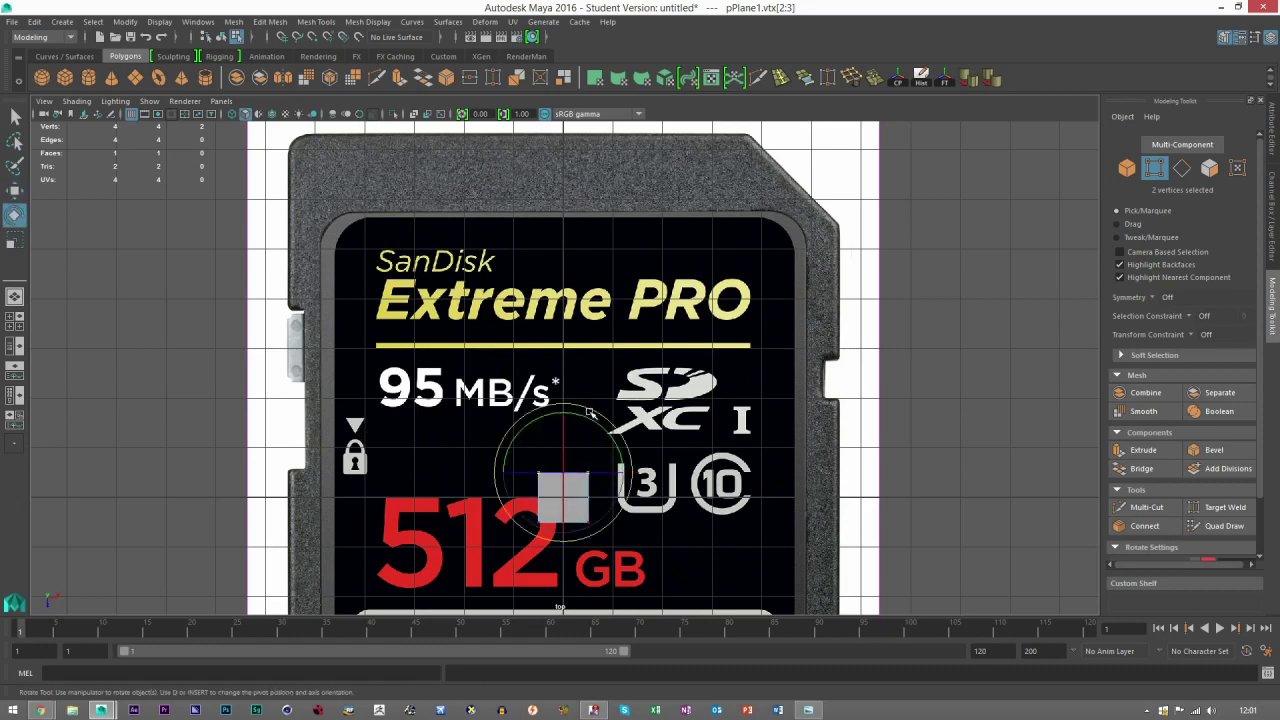
key(r)
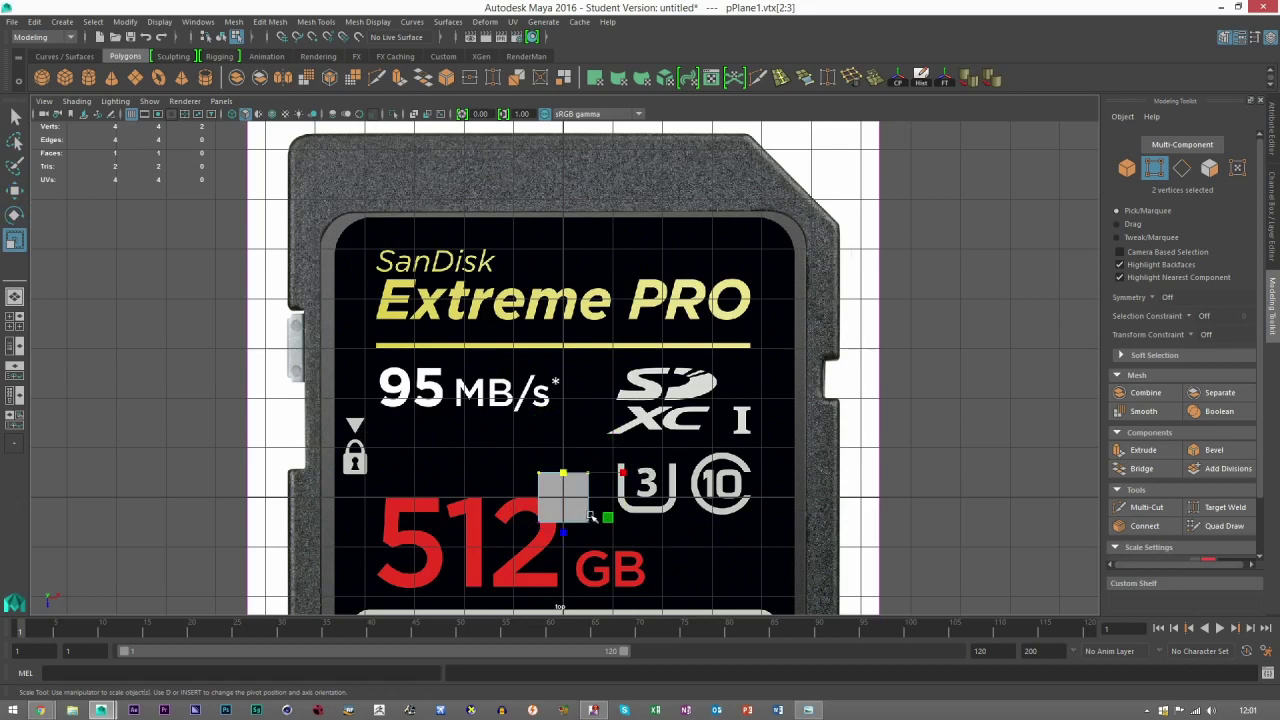
key(w)
middle_drag(592, 516, 600, 199)
scroll(566, 170, up, 8)
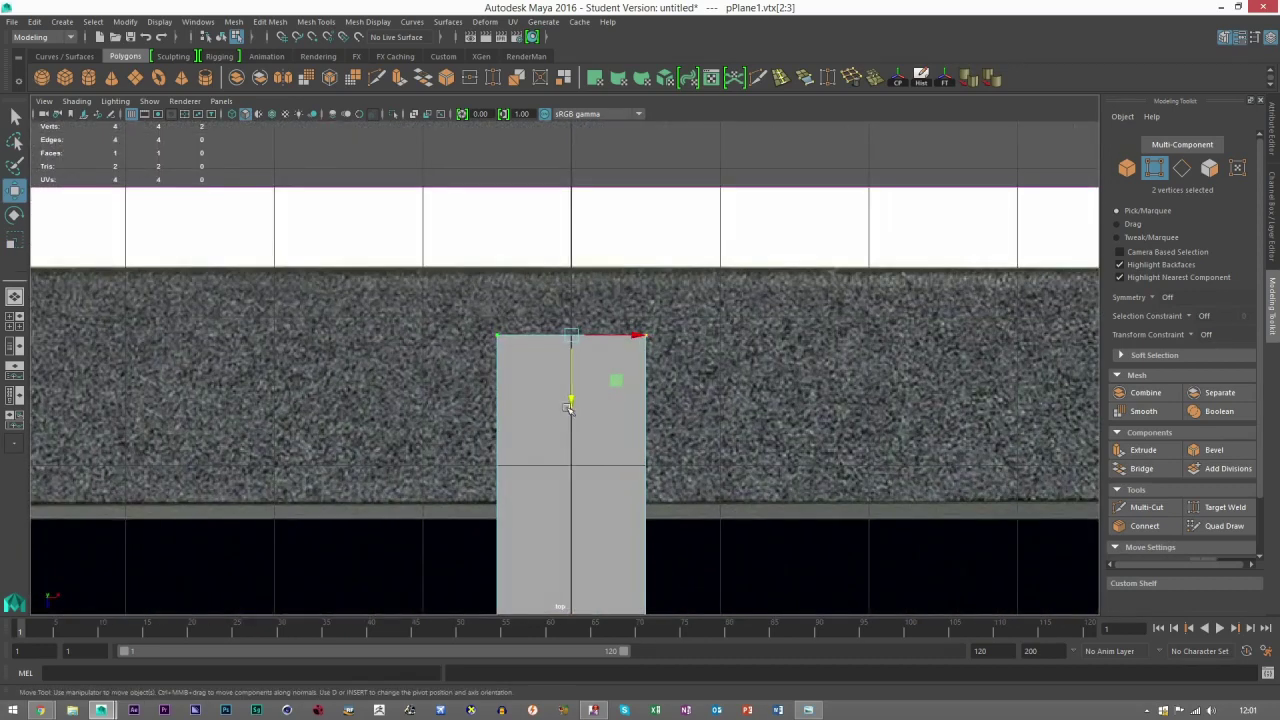
middle_drag(568, 408, 604, 333)
scroll(604, 333, down, 6)
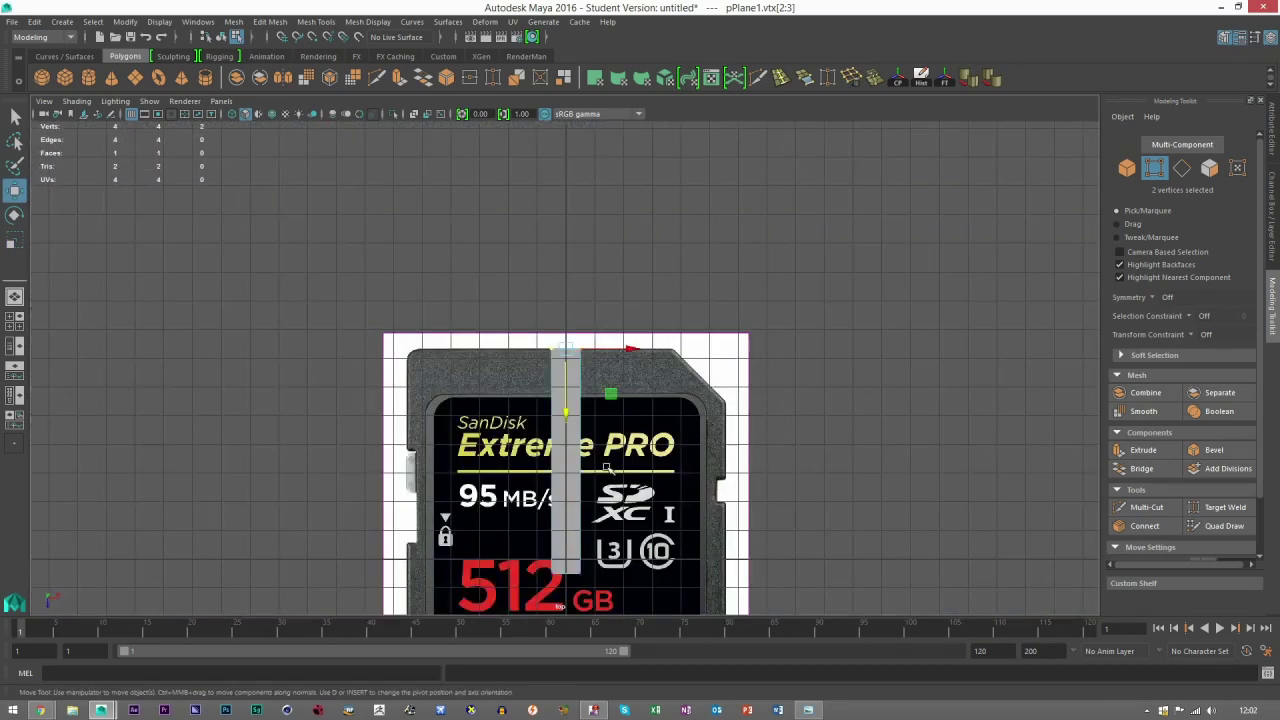
Move the plane's two lower vertices down to the recessed bottom edge of the card in the reference image
drag(686, 369, 686, 369)
scroll(596, 333, up, 2)
drag(566, 337, 566, 467)
scroll(566, 467, up, 5)
drag(469, 357, 476, 547)
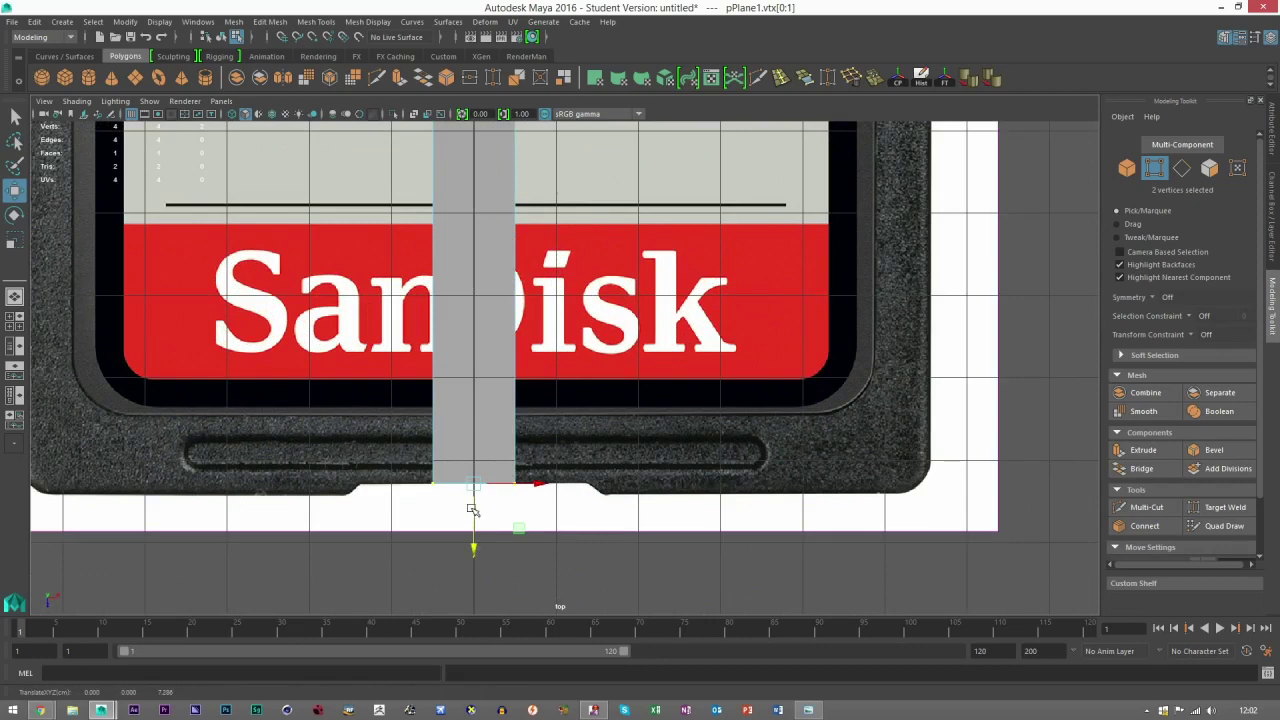
Move the plane's two right-hand vertices out to align with the right edge of the card in the reference image
scroll(476, 510, up, 2)
alt+middle_drag(521, 503, 548, 406)
click(568, 473)
scroll(568, 473, down, 5)
alt+middle_drag(614, 466, 609, 573)
scroll(620, 346, down, 2)
alt+middle_drag(581, 194, 567, 294)
drag(527, 155, 584, 560)
drag(568, 370, 685, 393)
scroll(685, 393, up, 10)
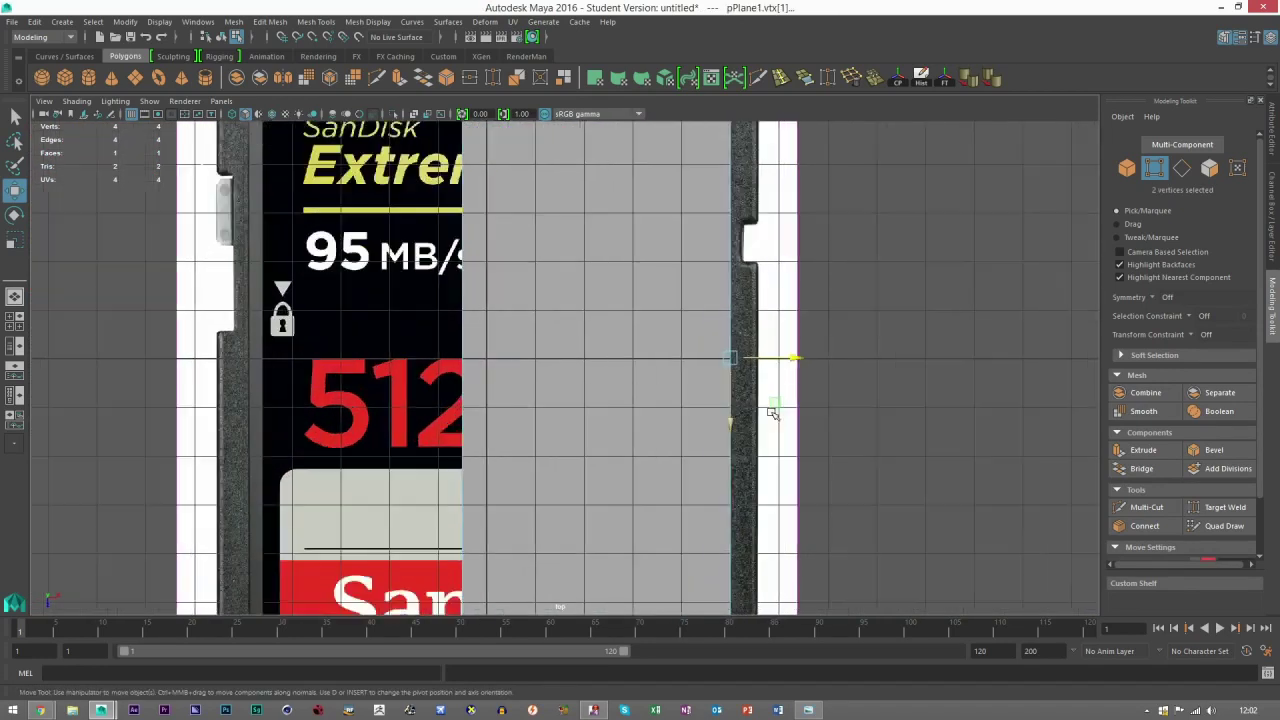
drag(535, 305, 614, 323)
Move the plane's two left-hand vertices out to align with the left edge of the card in the reference image
scroll(565, 365, down, 9)
alt+middle_drag(338, 360, 473, 348)
drag(515, 155, 618, 496)
scroll(621, 352, up, 7)
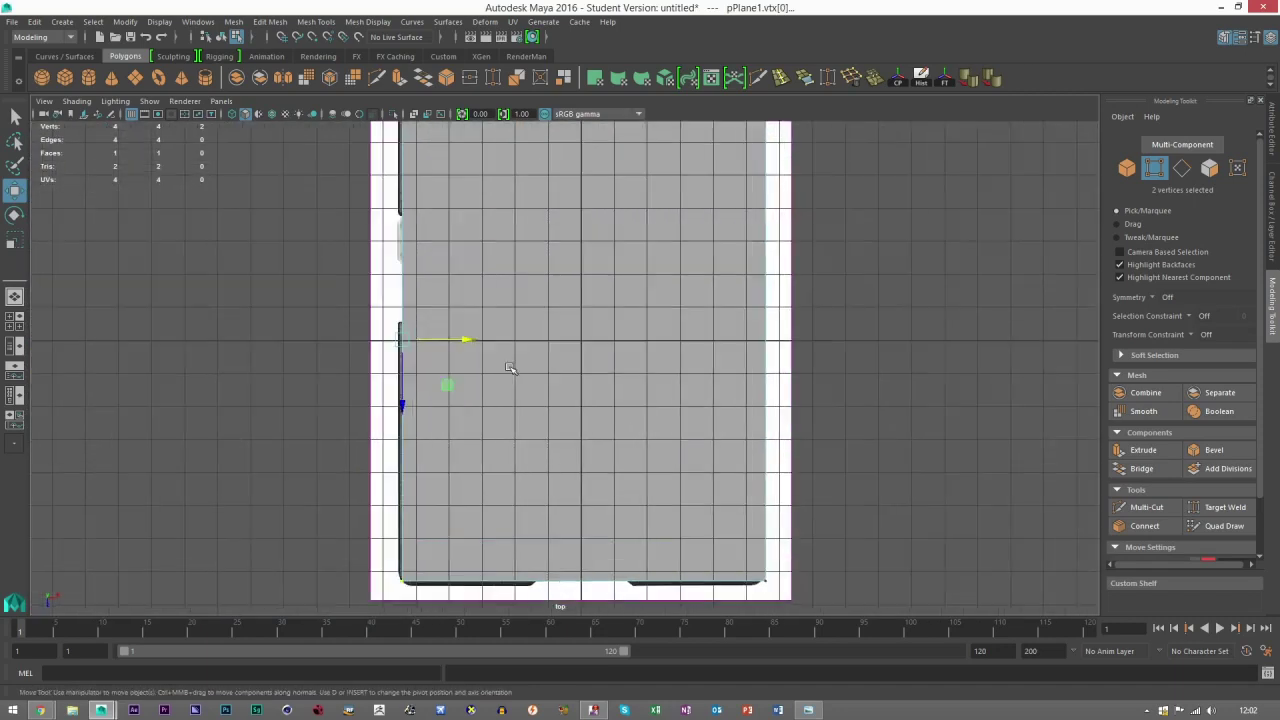
drag(577, 249, 565, 264)
Move the plane's two lower vertices down to the card's outermost bottom edge and return to object selection
alt+middle_drag(693, 373, 493, 147)
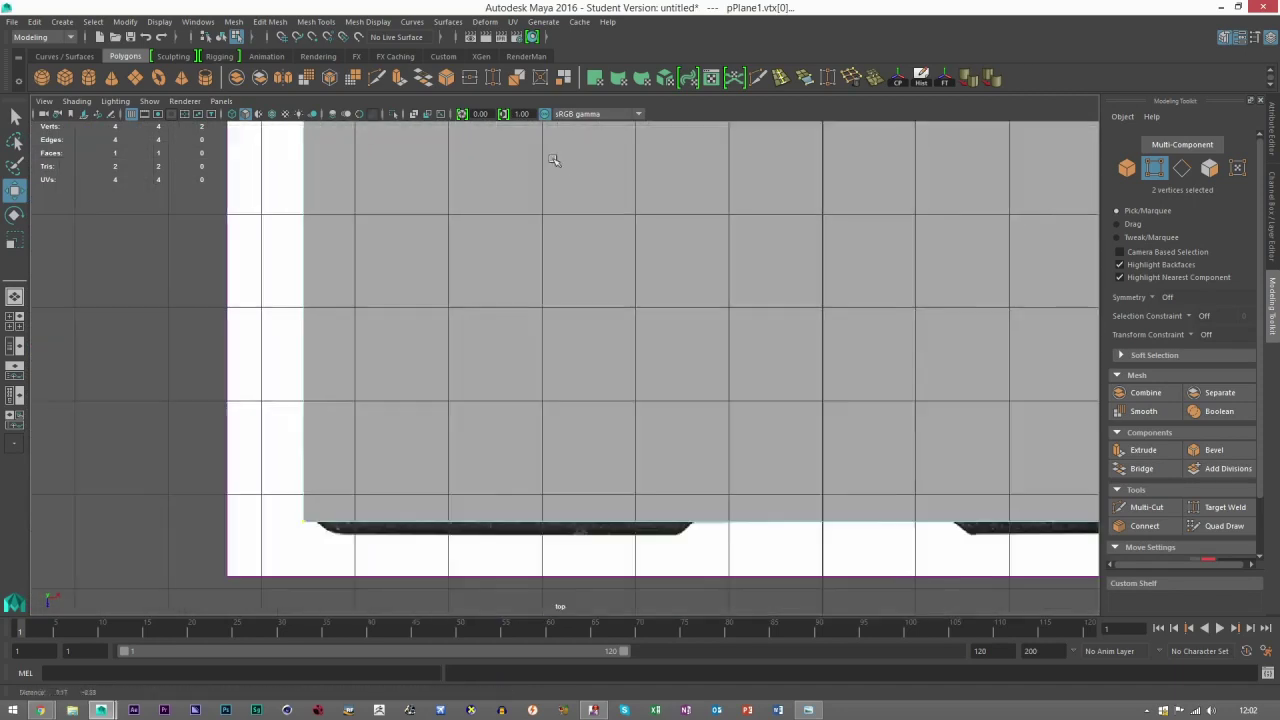
alt+middle_drag(580, 290, 345, 146)
scroll(70, 324, down, 4)
drag(190, 323, 845, 438)
drag(976, 432, 255, 274)
scroll(623, 414, up, 5)
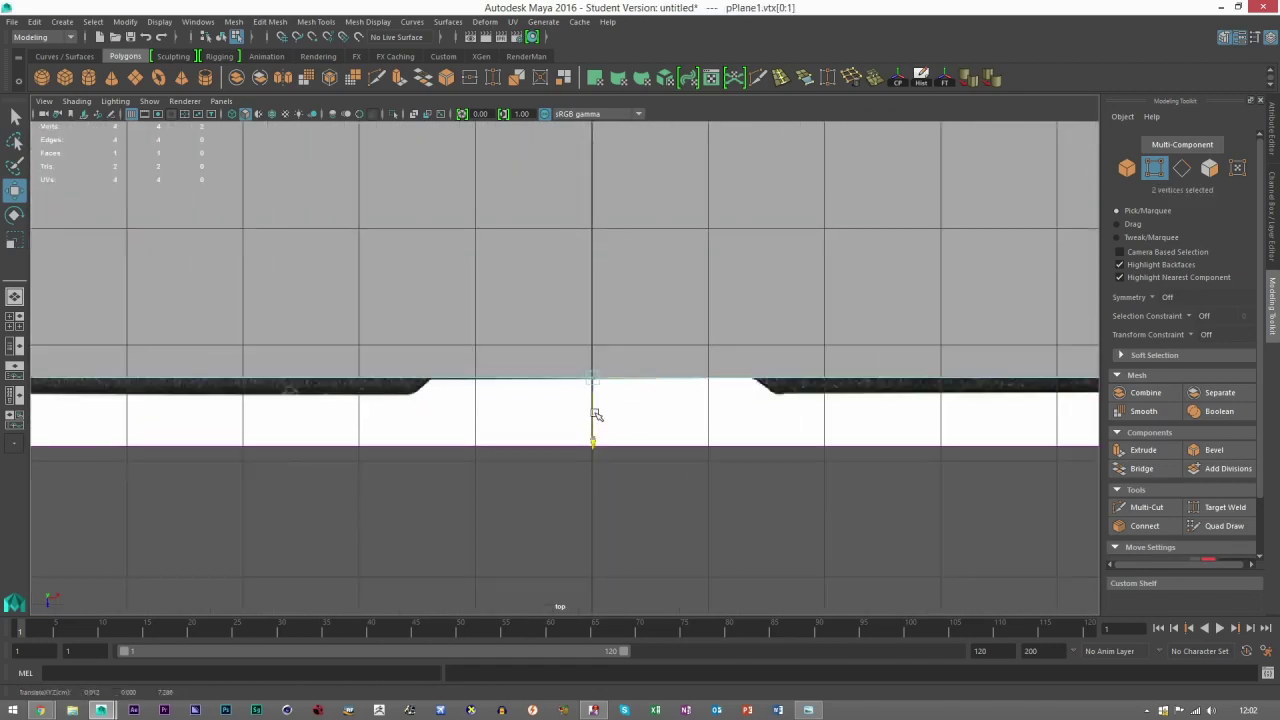
key(F8)
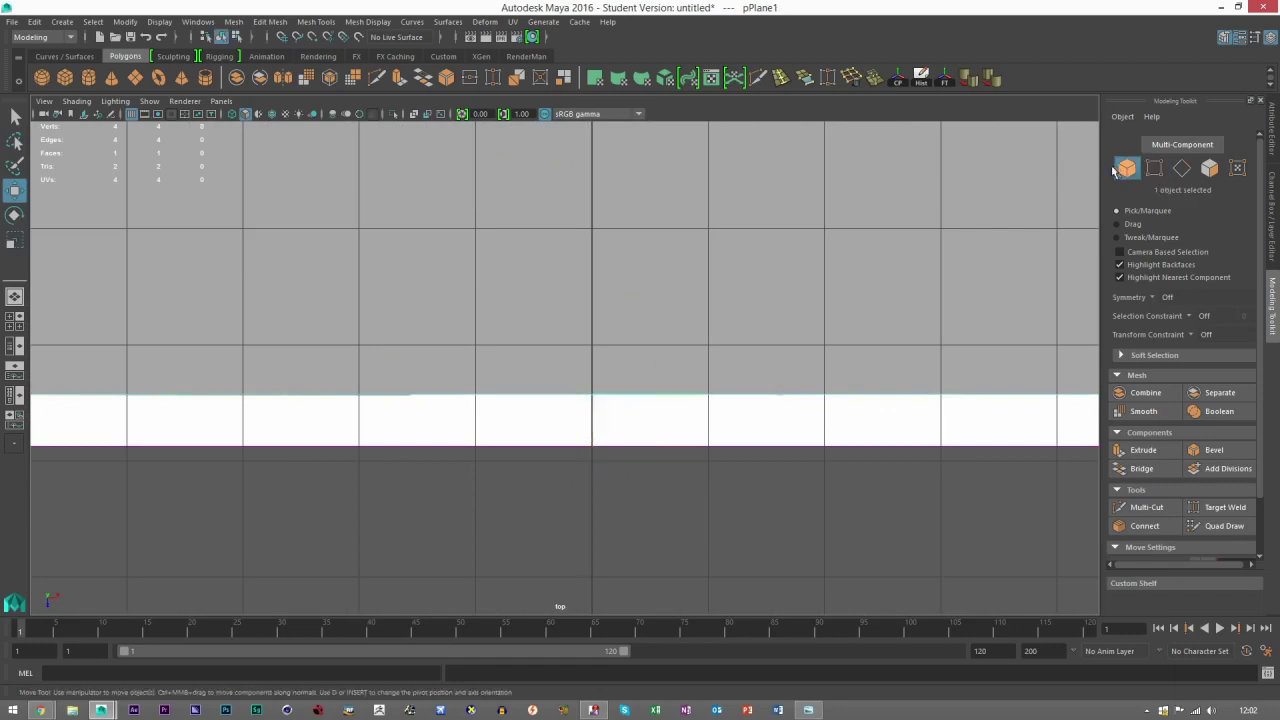
Hide the grid and display the plane with X-ray and wireframe on shaded so the reference can be traced through it
scroll(760, 375, down, 5)
key(f)
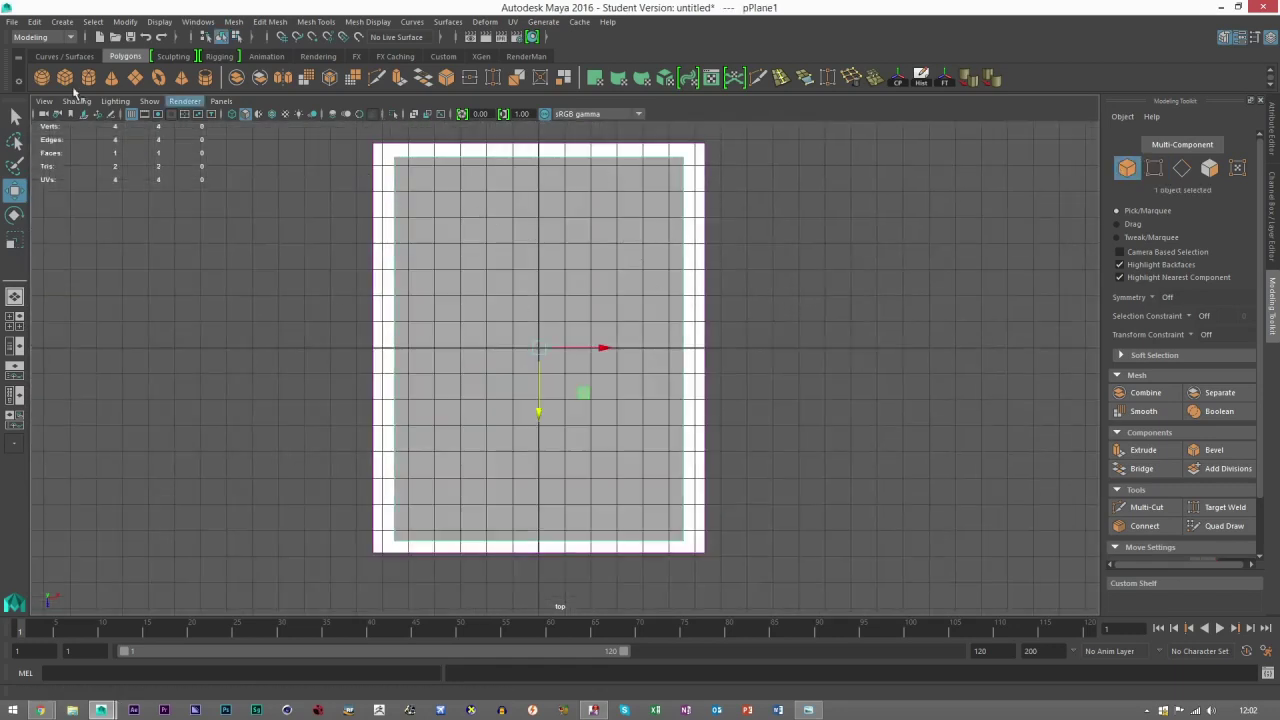
click(131, 119)
click(573, 258)
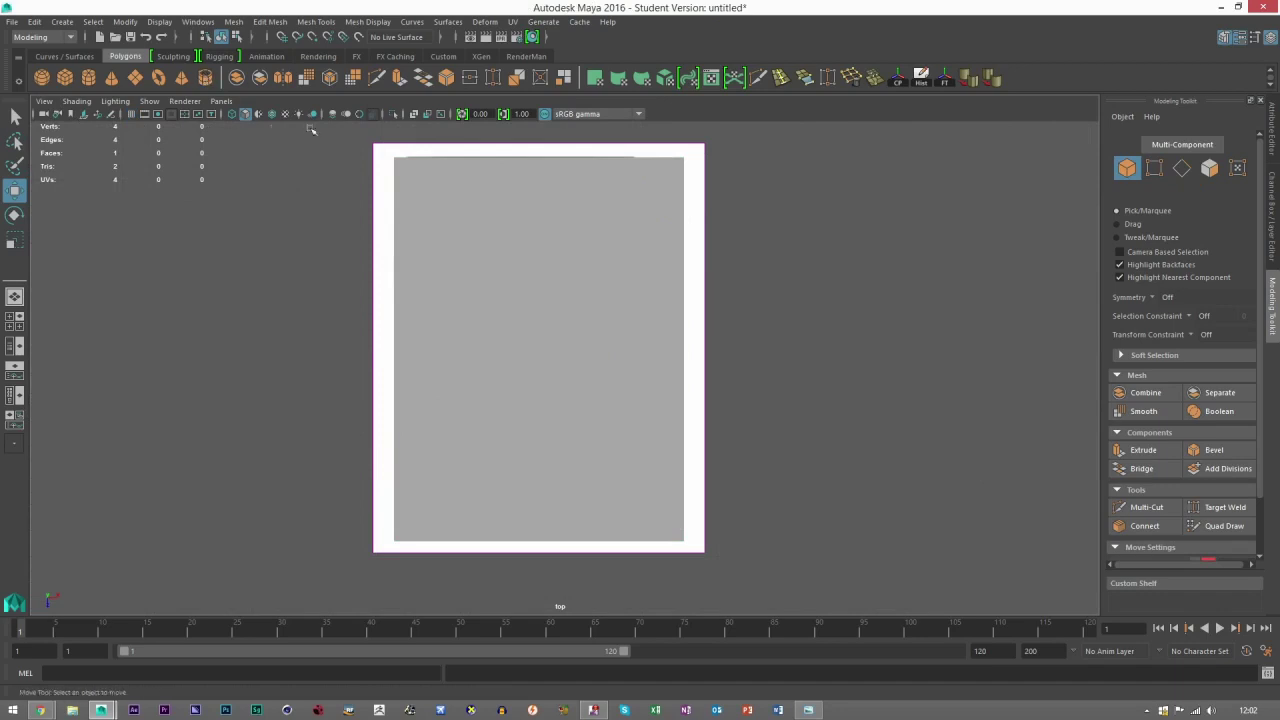
click(416, 116)
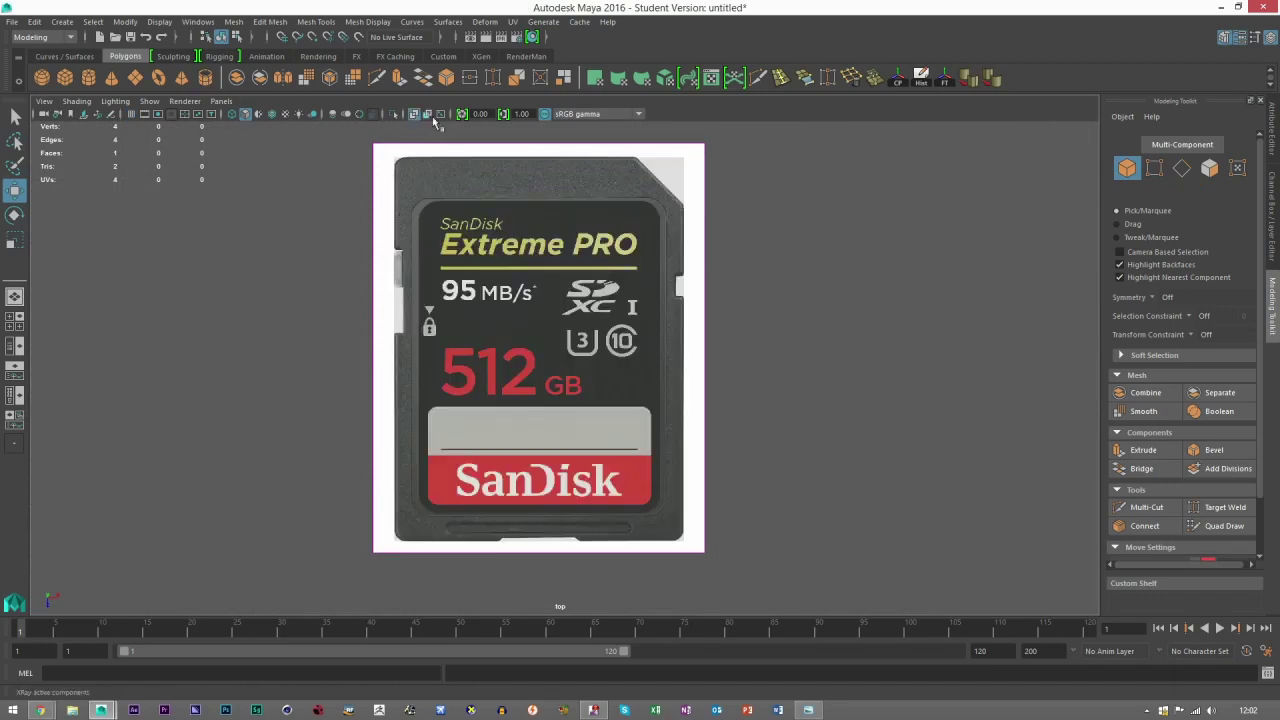
click(271, 114)
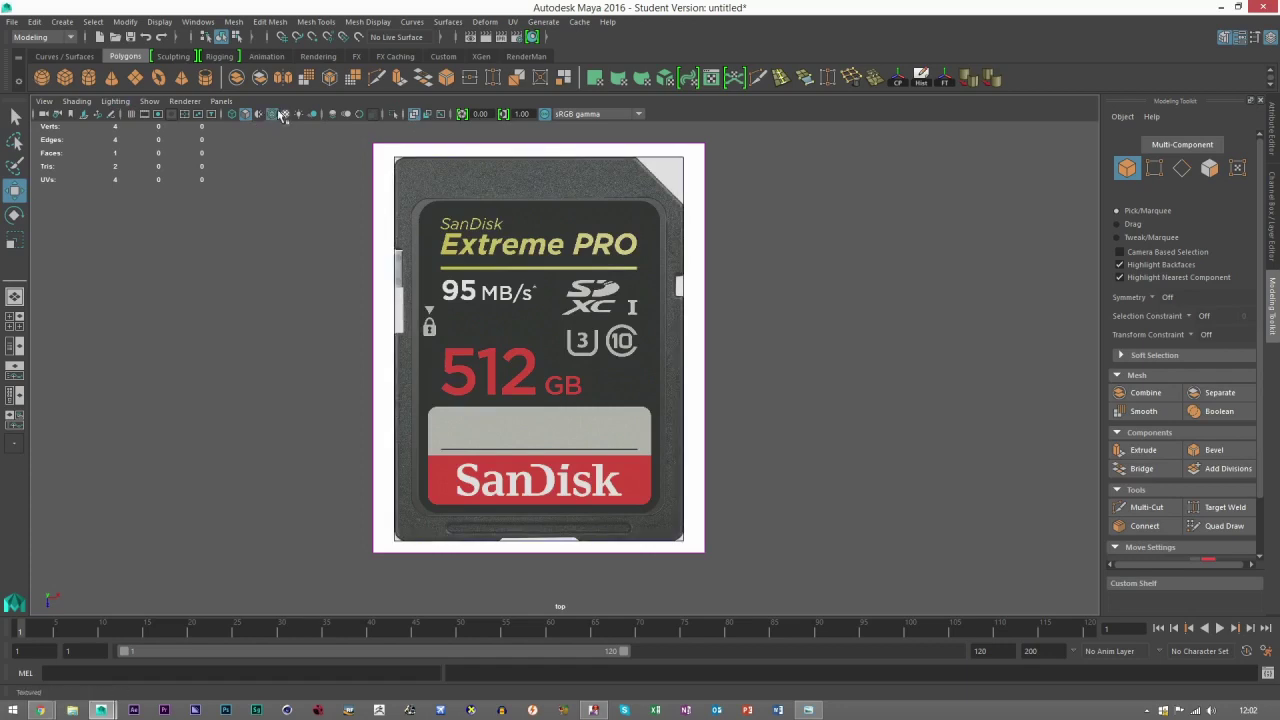
scroll(540, 240, up, 3)
click(716, 232)
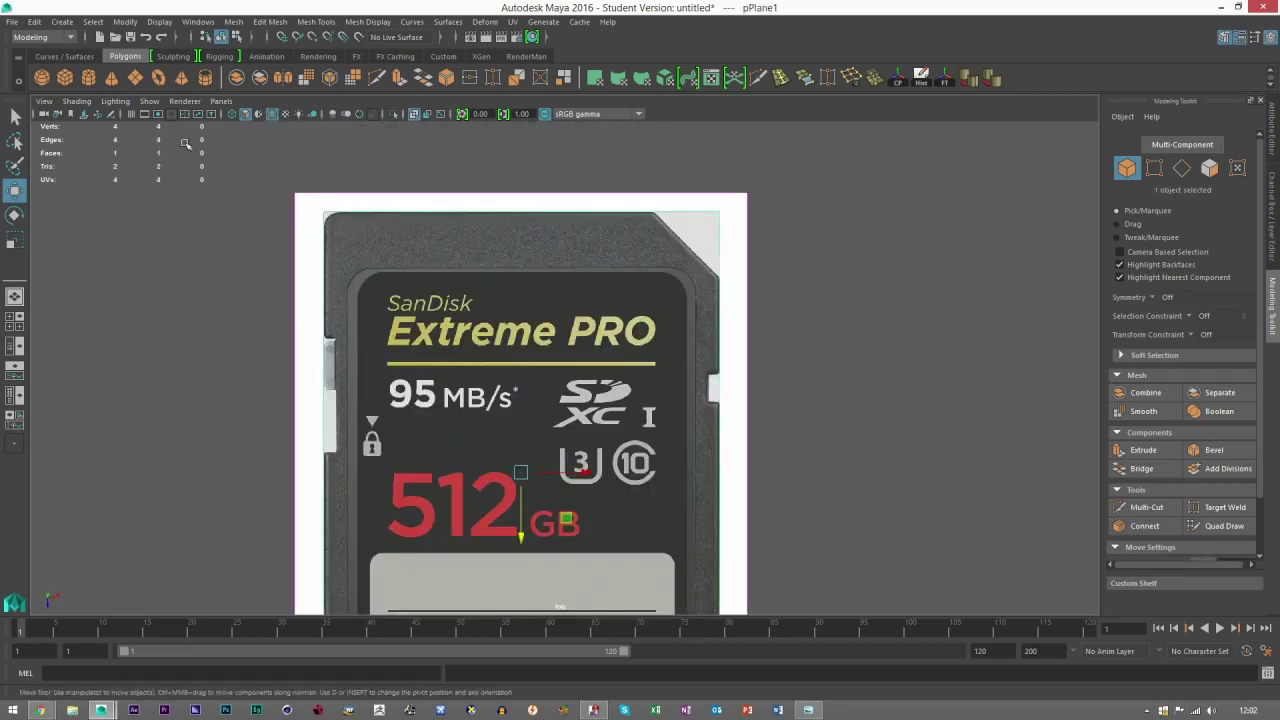
click(795, 395)
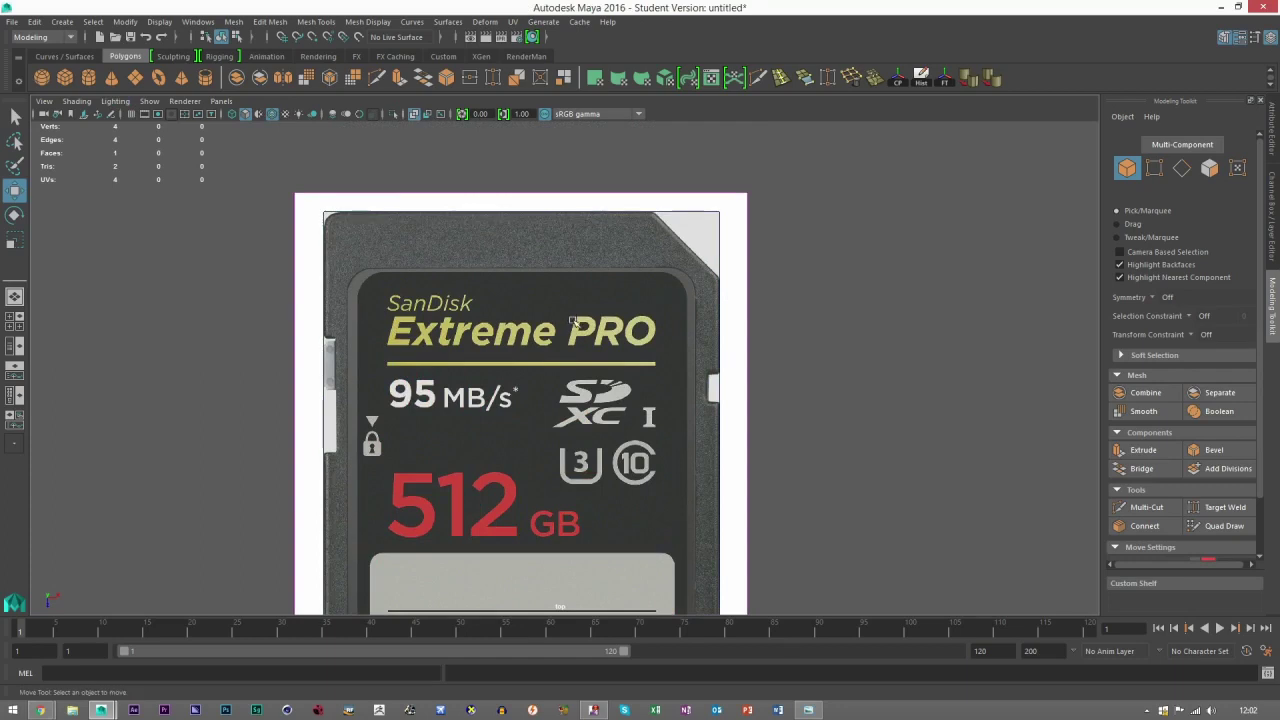
click(714, 234)
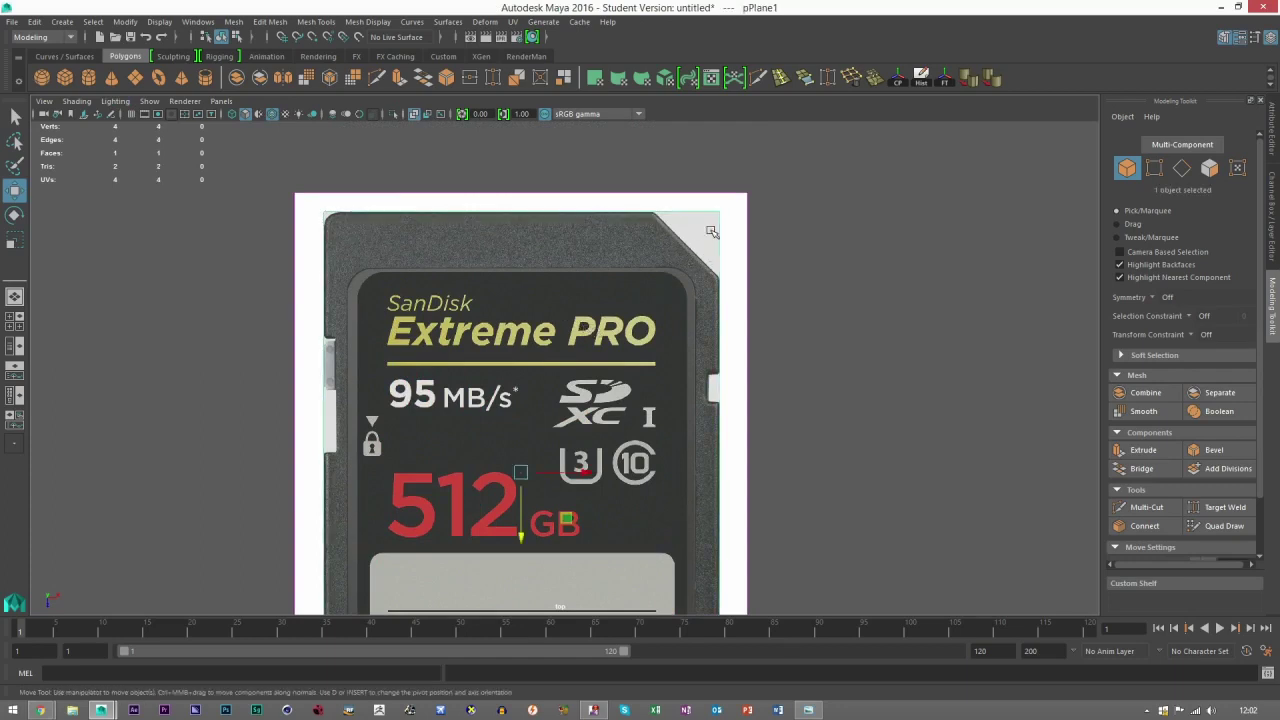
Multi-Cut the plane diagonally from its top edge to its right edge along the card's slanted upper-right corner
scroll(716, 240, up, 2)
alt+middle_drag(537, 338, 388, 408)
scroll(551, 368, up, 5)
alt+middle_drag(603, 392, 651, 499)
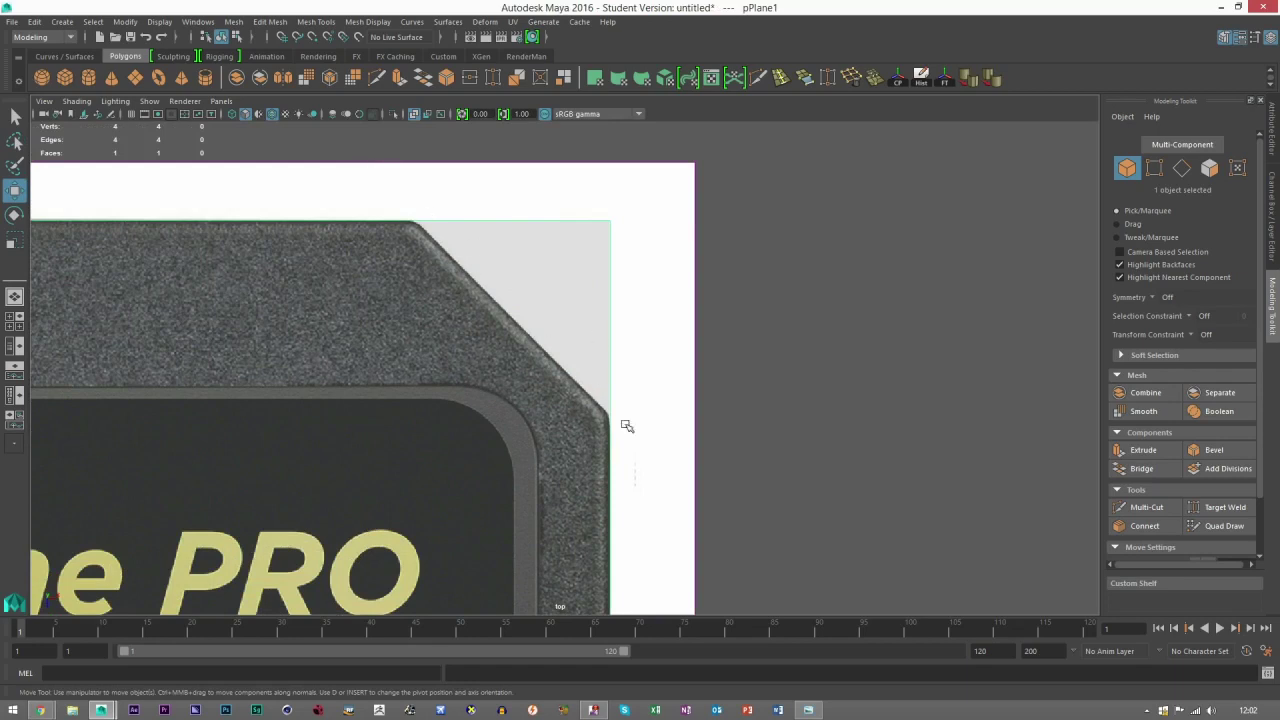
scroll(621, 409, up, 4)
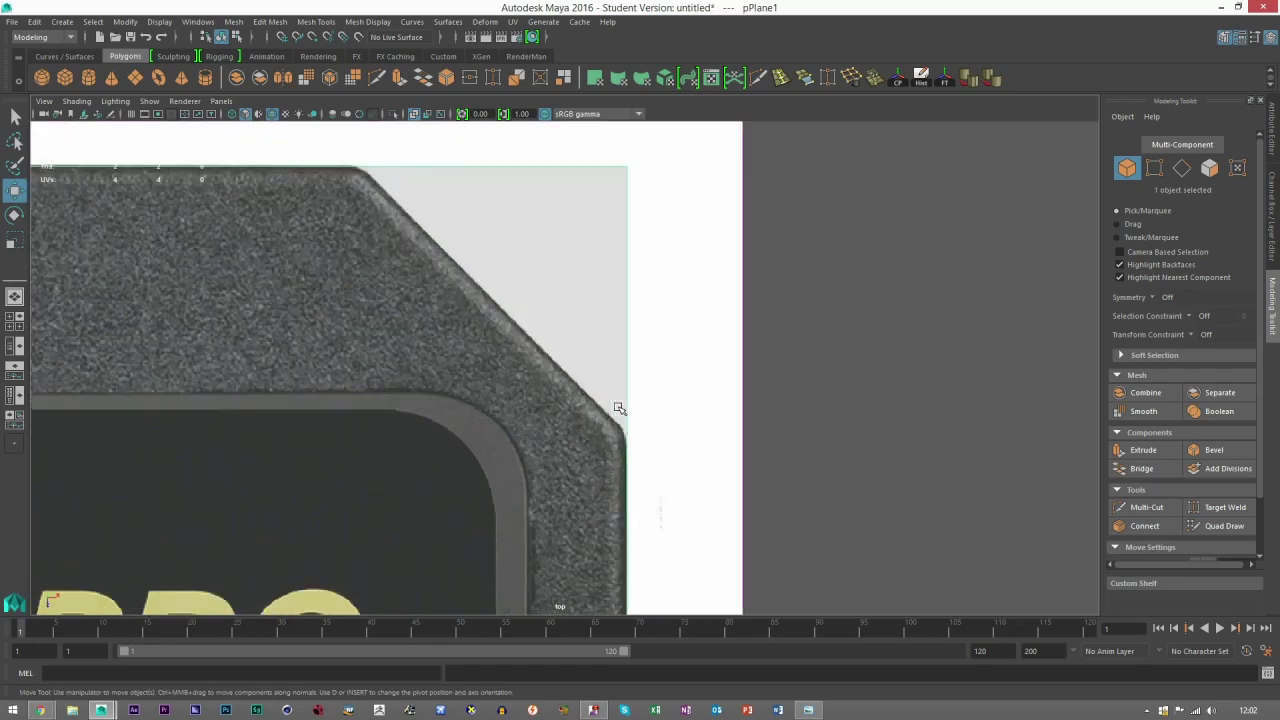
alt+middle_drag(588, 312, 580, 298)
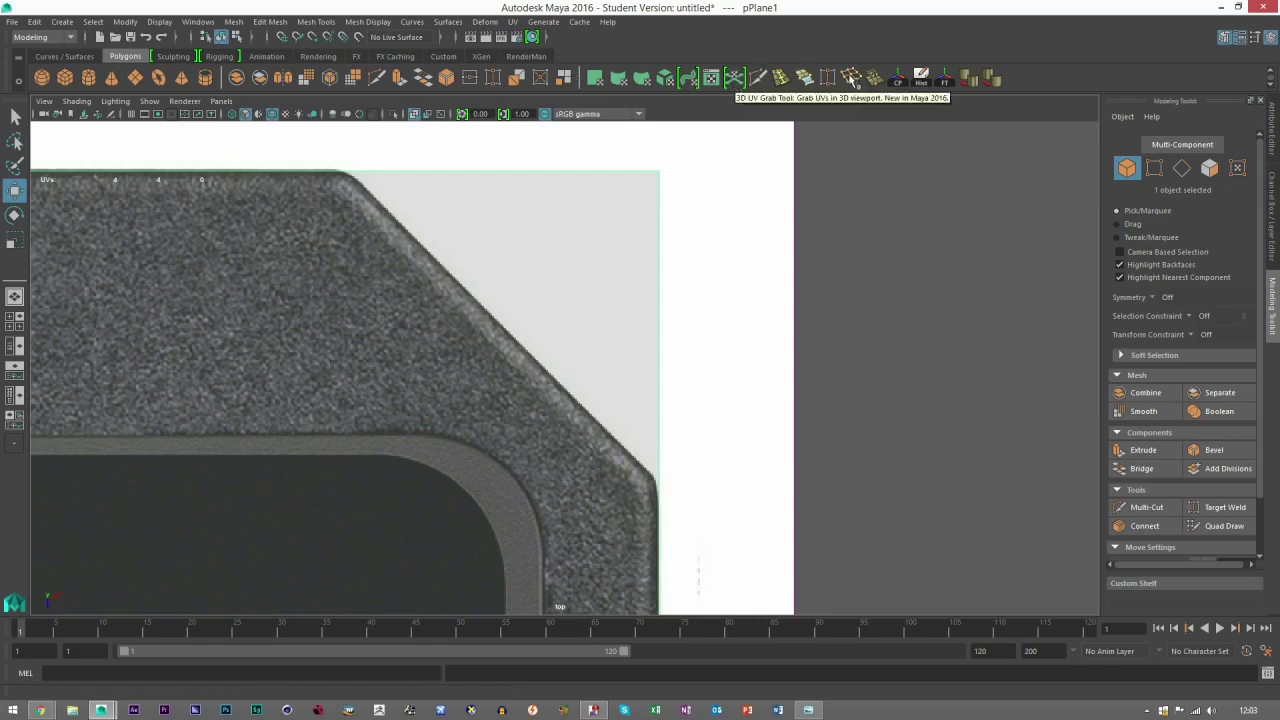
click(267, 21)
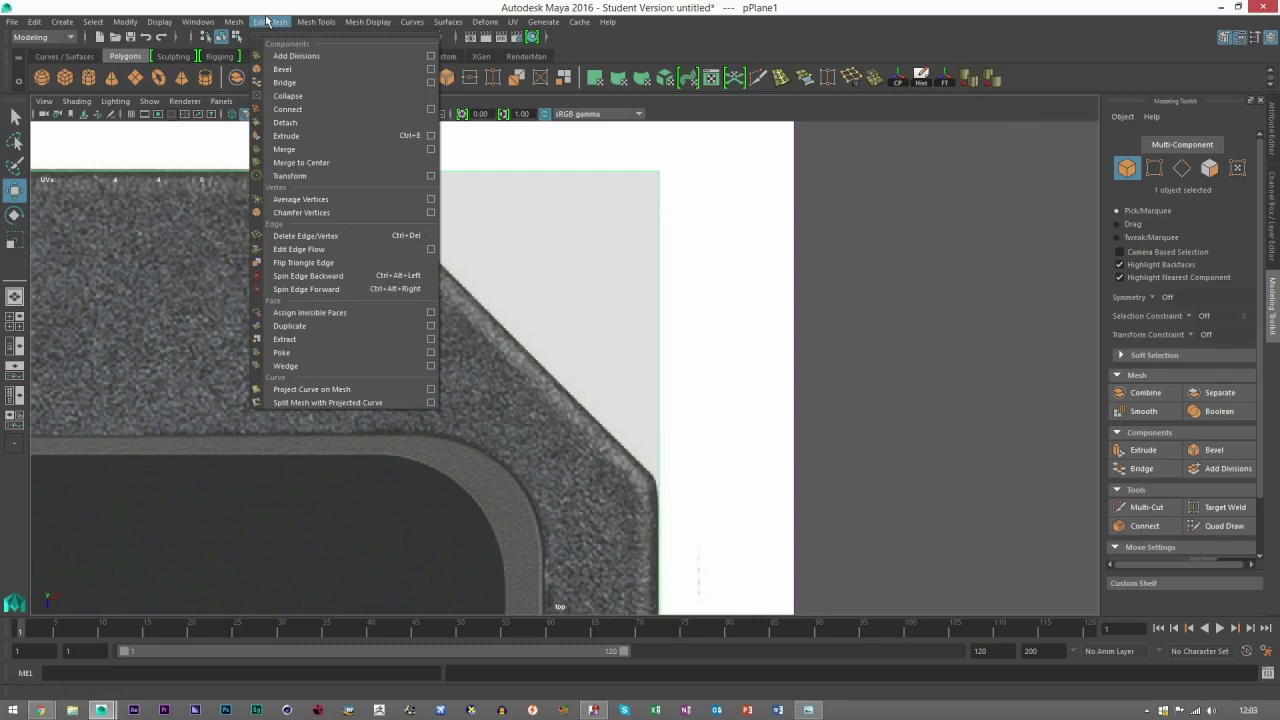
mouse_move(326, 27)
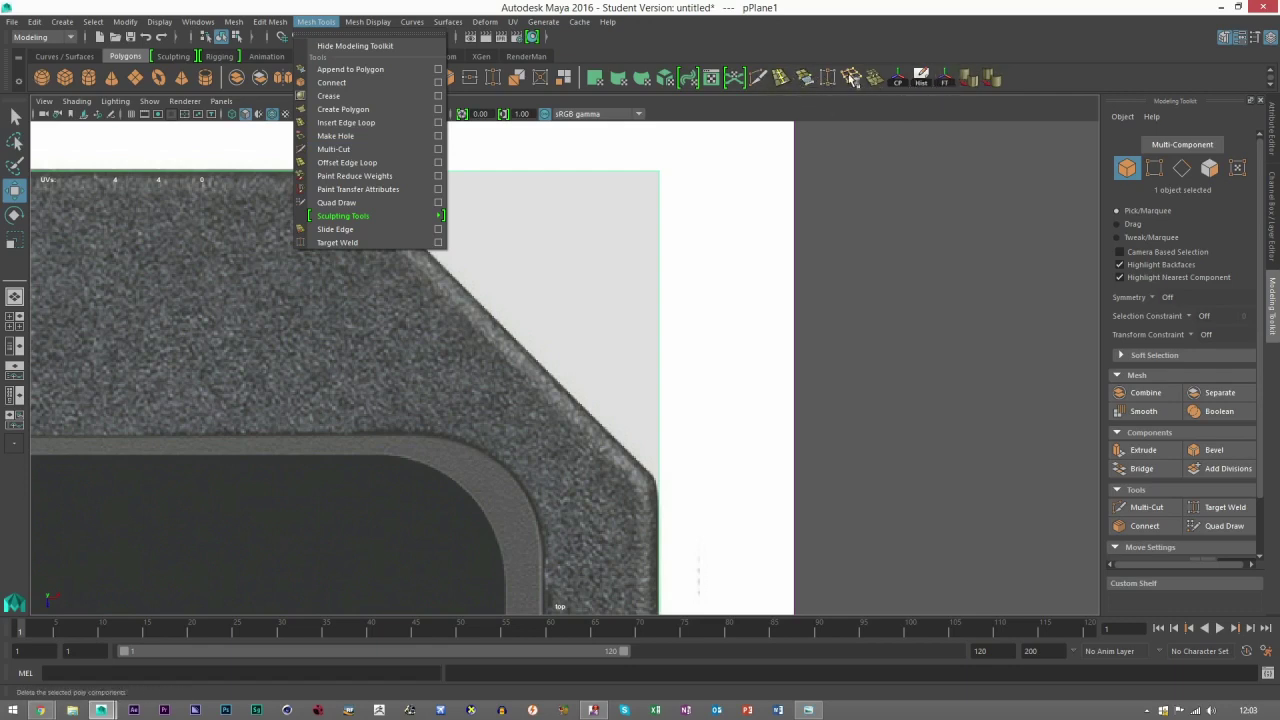
click(764, 80)
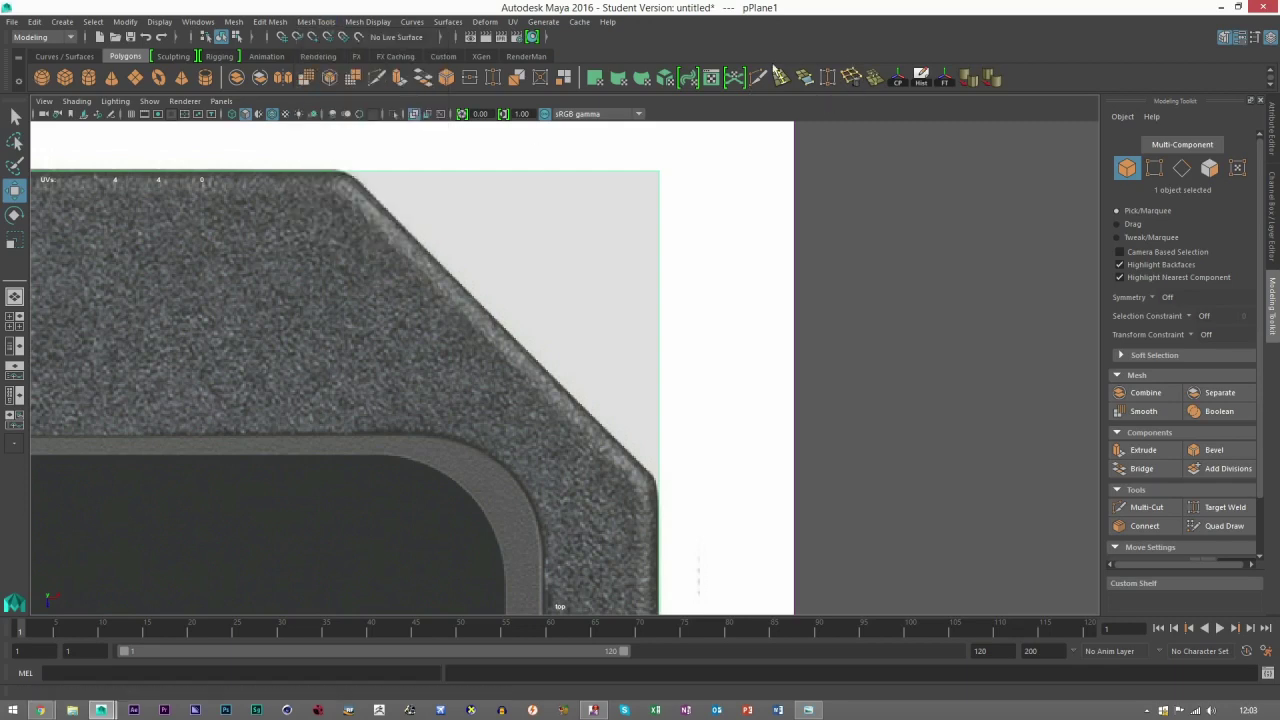
click(758, 78)
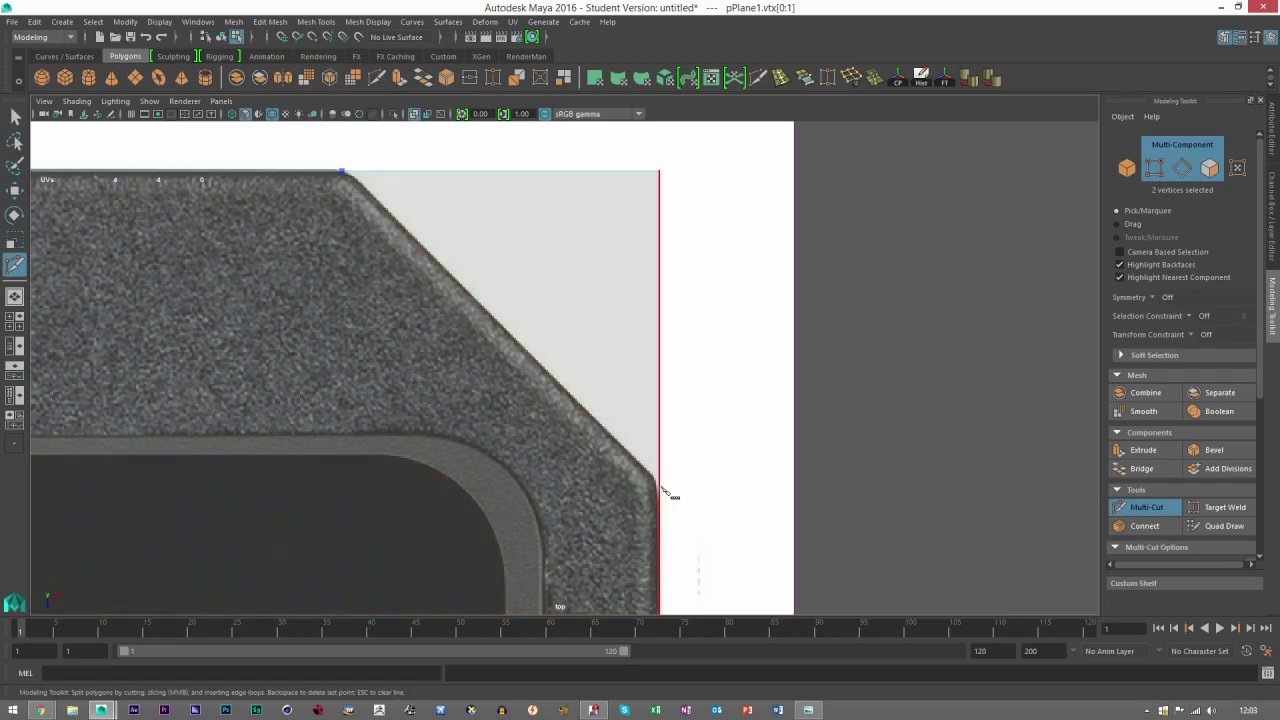
click(659, 485)
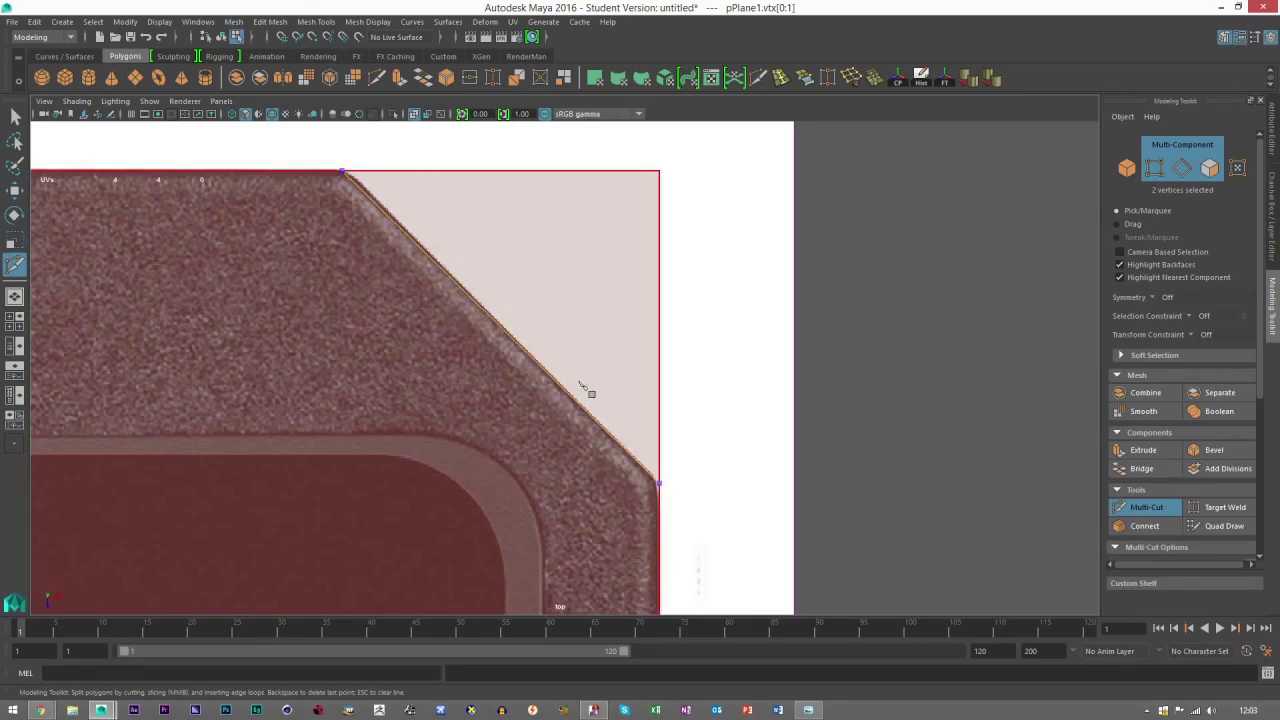
click(15, 117)
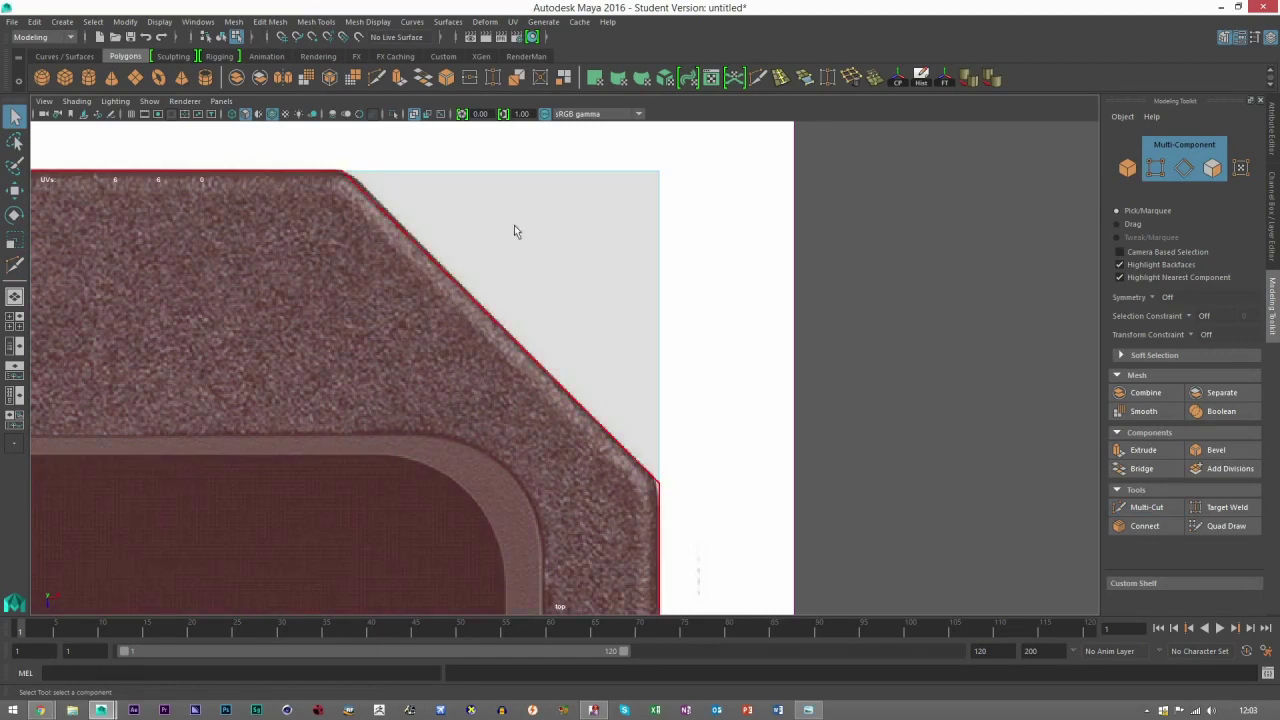
Shift the cut's upper vertex slightly right along the top edge to match the start of the card's slanted corner
click(1155, 167)
click(347, 177)
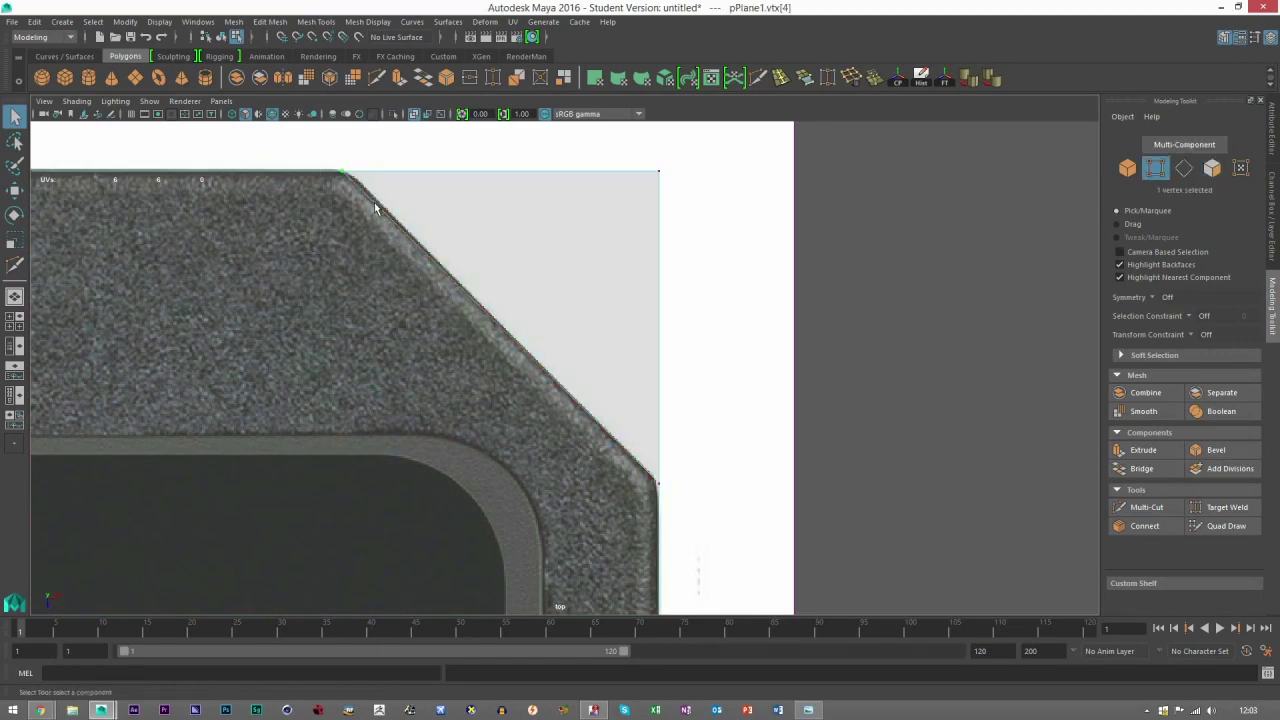
key(w)
click(403, 171)
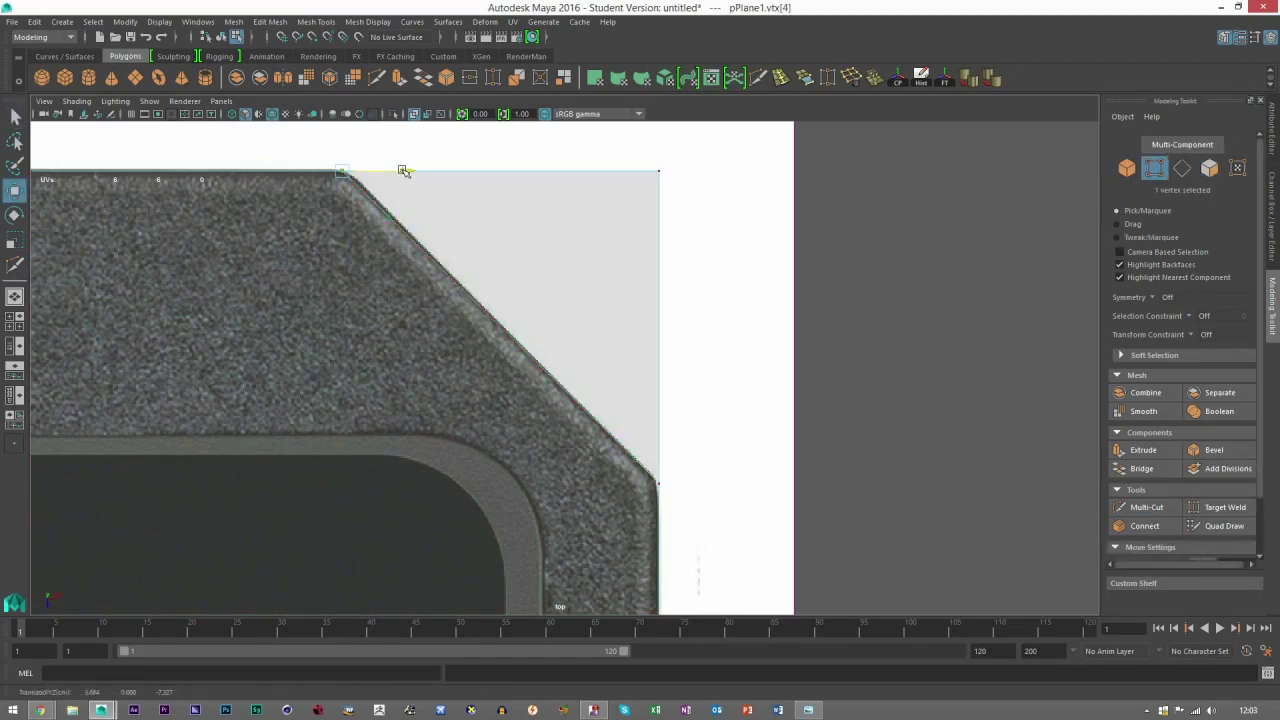
drag(405, 171, 412, 172)
Delete the triangular face outside the card's slanted corner and return to object selection
click(1210, 169)
click(829, 340)
key(Delete)
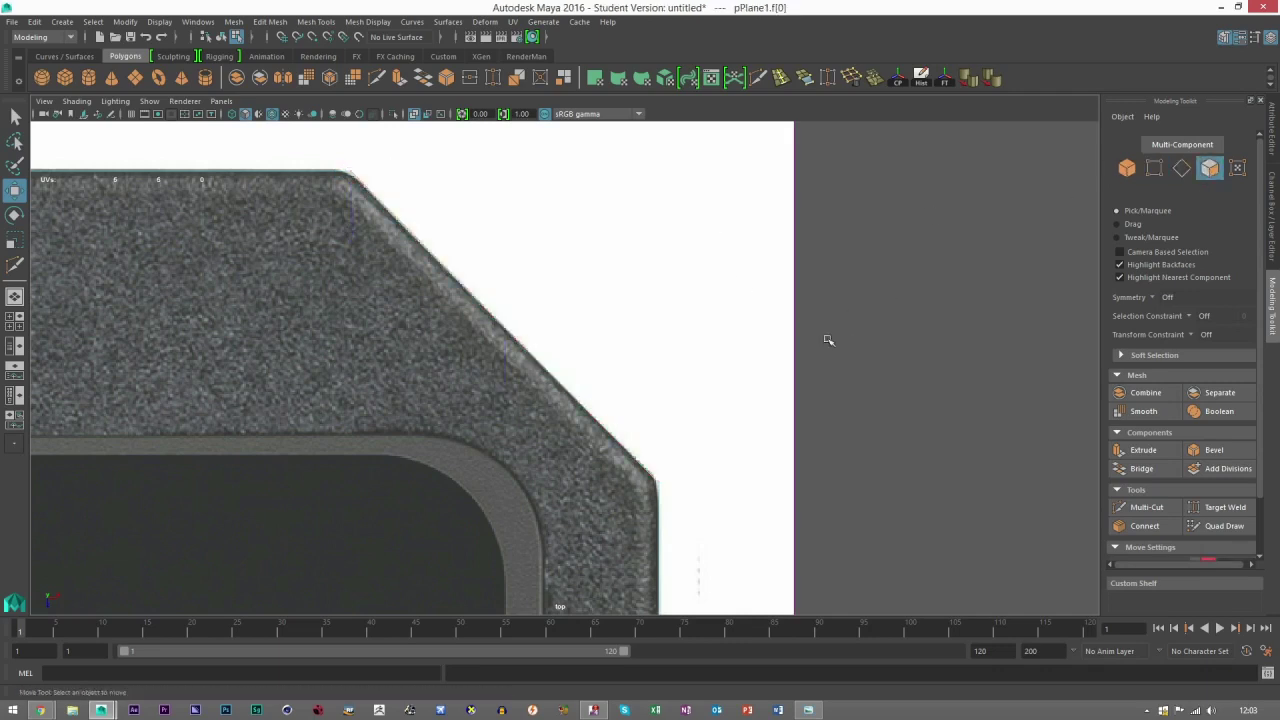
click(1125, 175)
Add Multi-Cut vertices on the plane's right edge at the upper and lower corners of the card's notch
scroll(401, 284, down, 6)
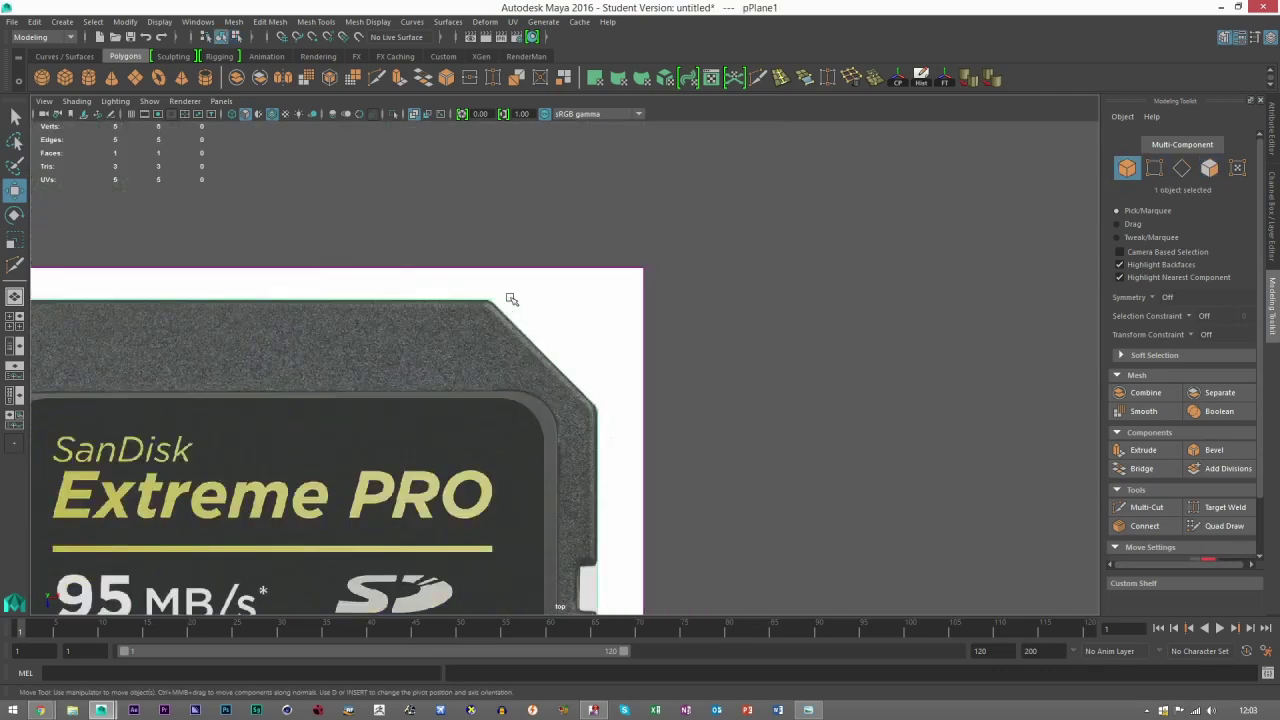
scroll(611, 420, up, 8)
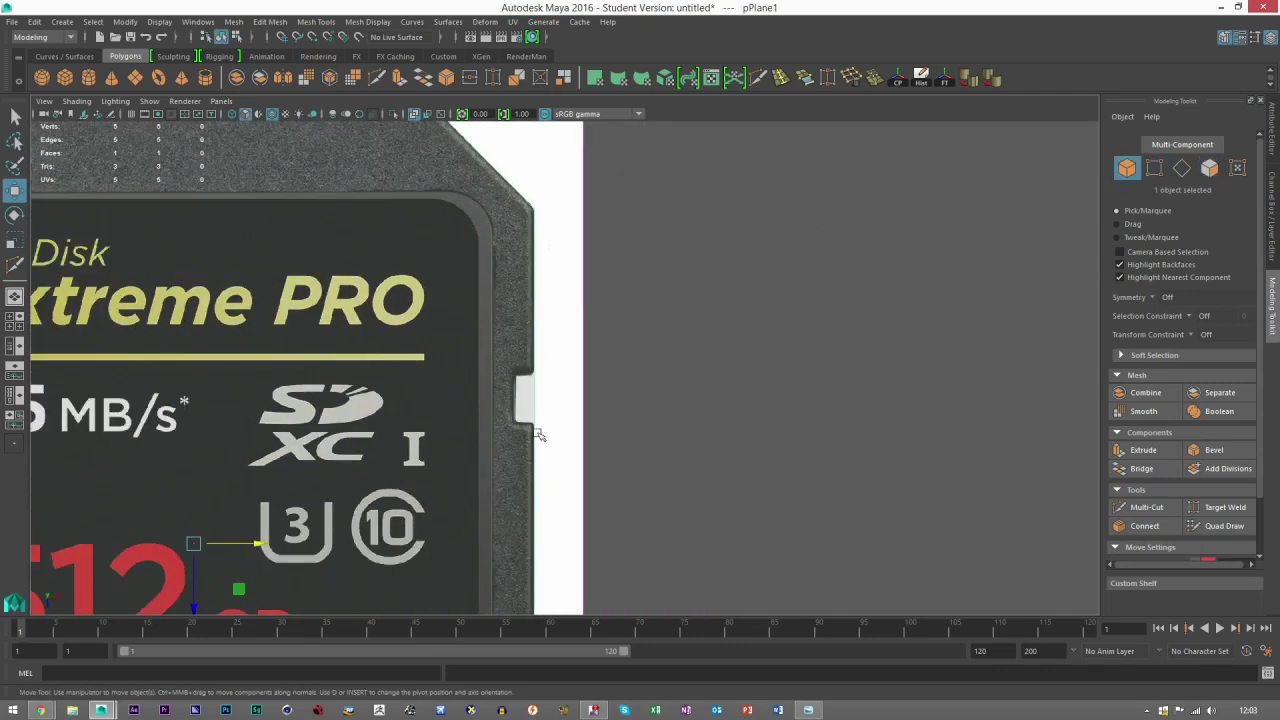
scroll(549, 349, up, 1)
scroll(540, 335, down, 2)
alt+middle_drag(497, 279, 502, 343)
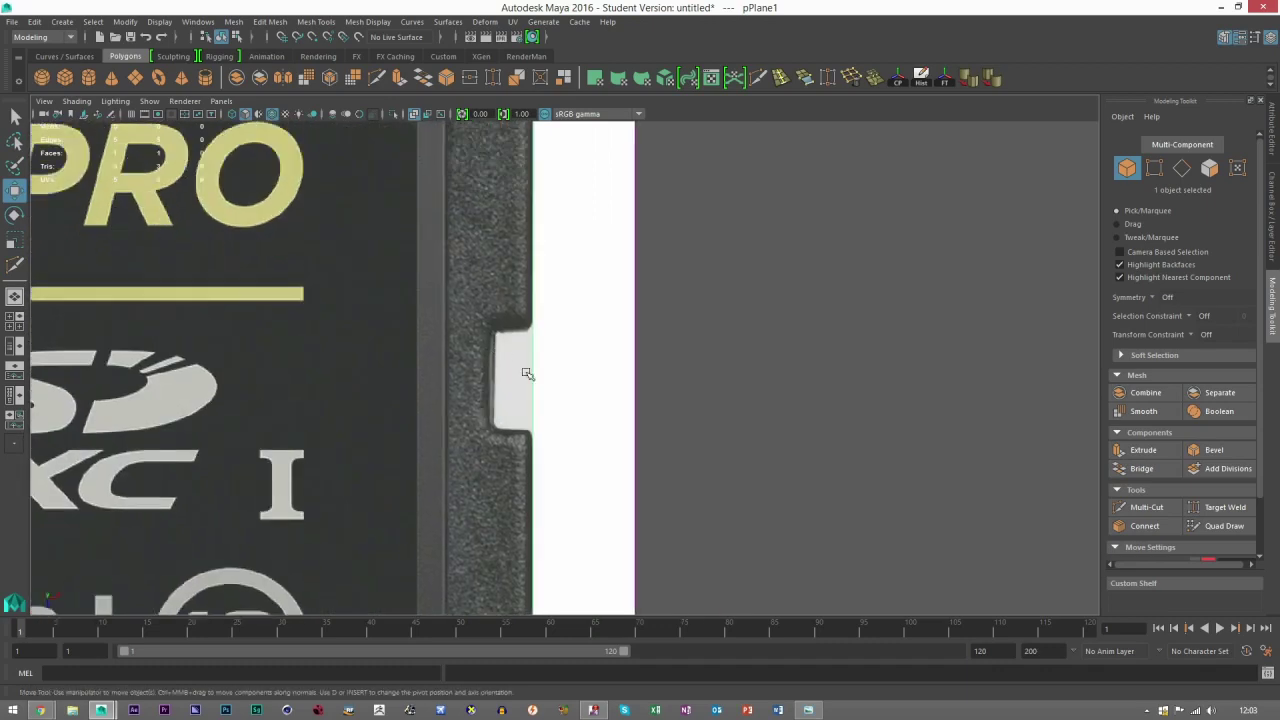
scroll(525, 374, up, 3)
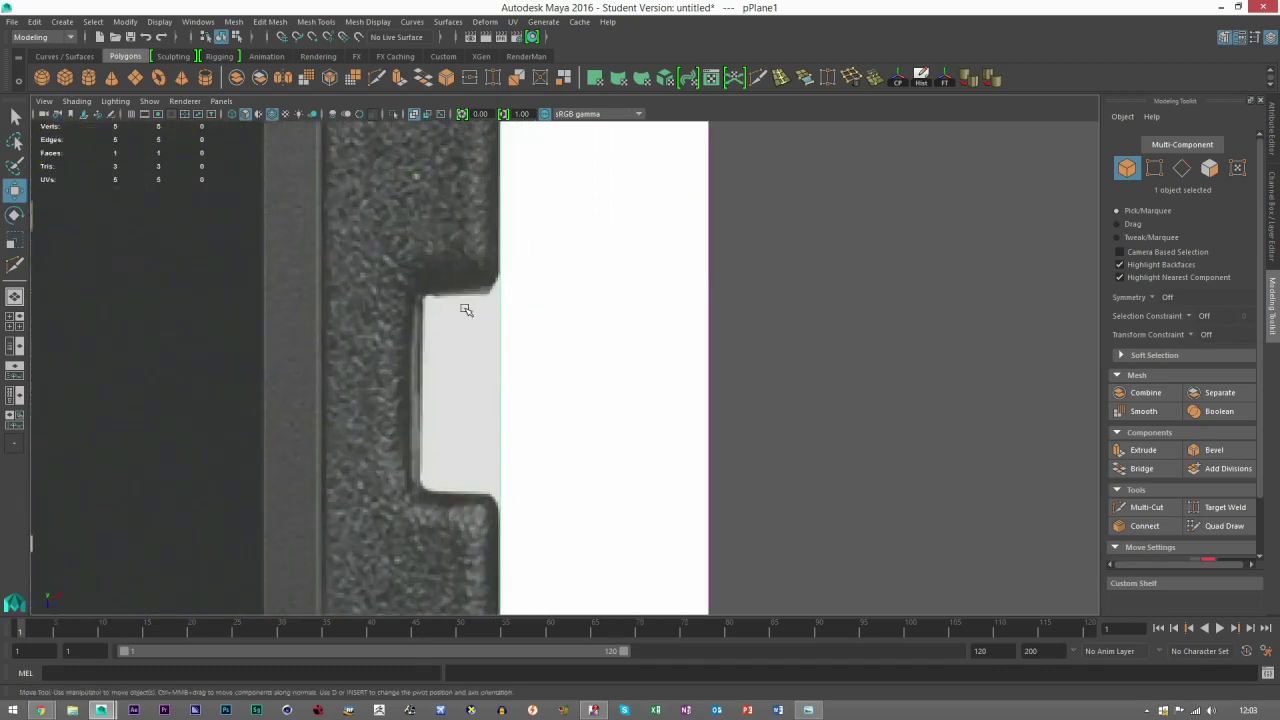
click(15, 264)
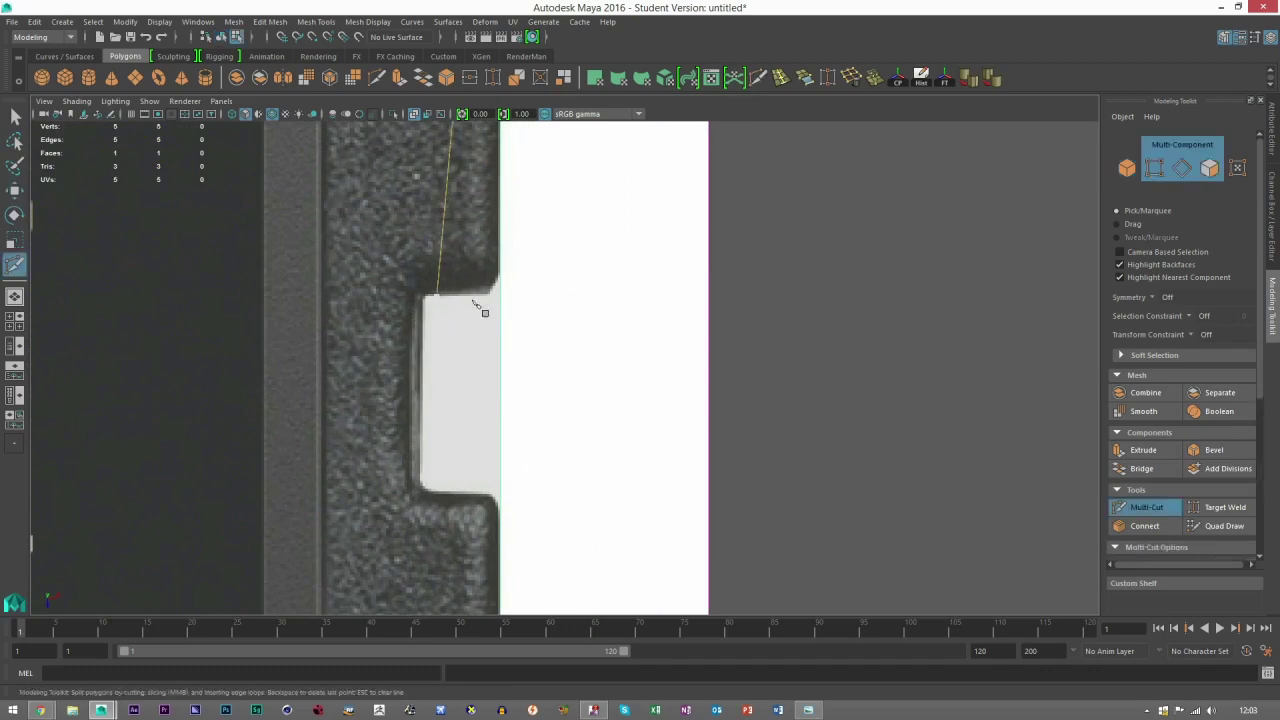
click(501, 294)
click(509, 310)
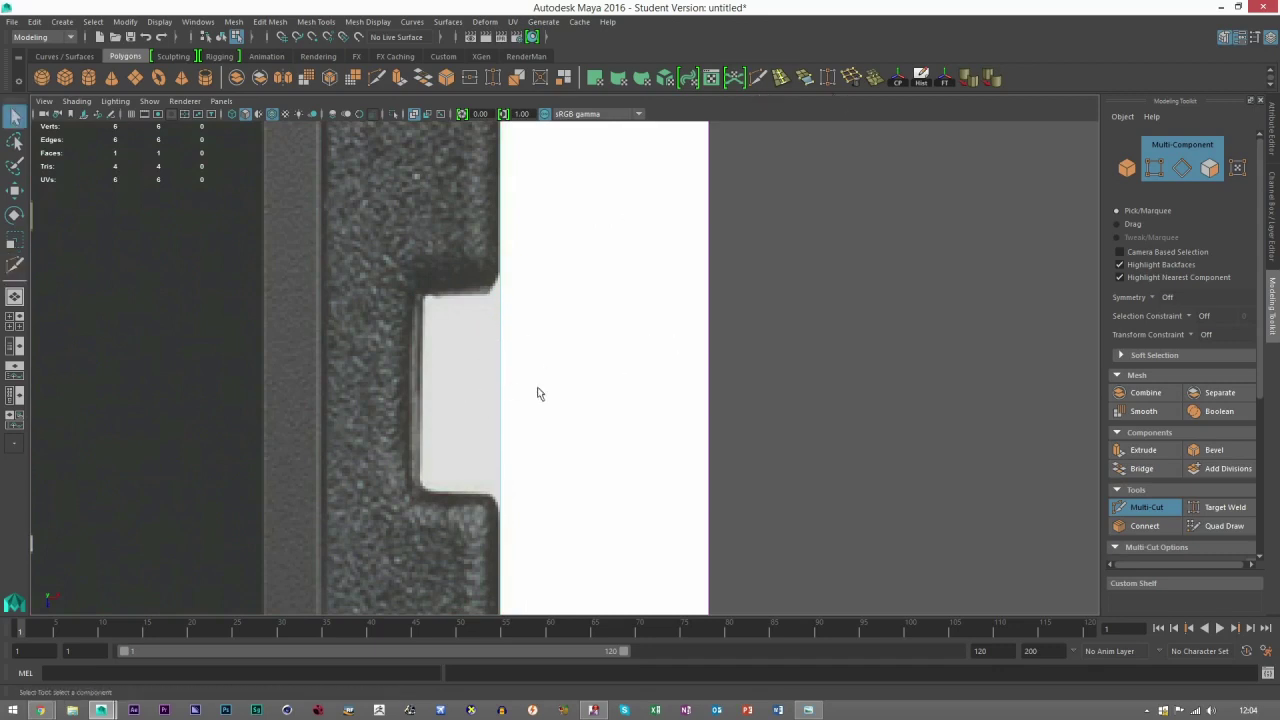
click(501, 495)
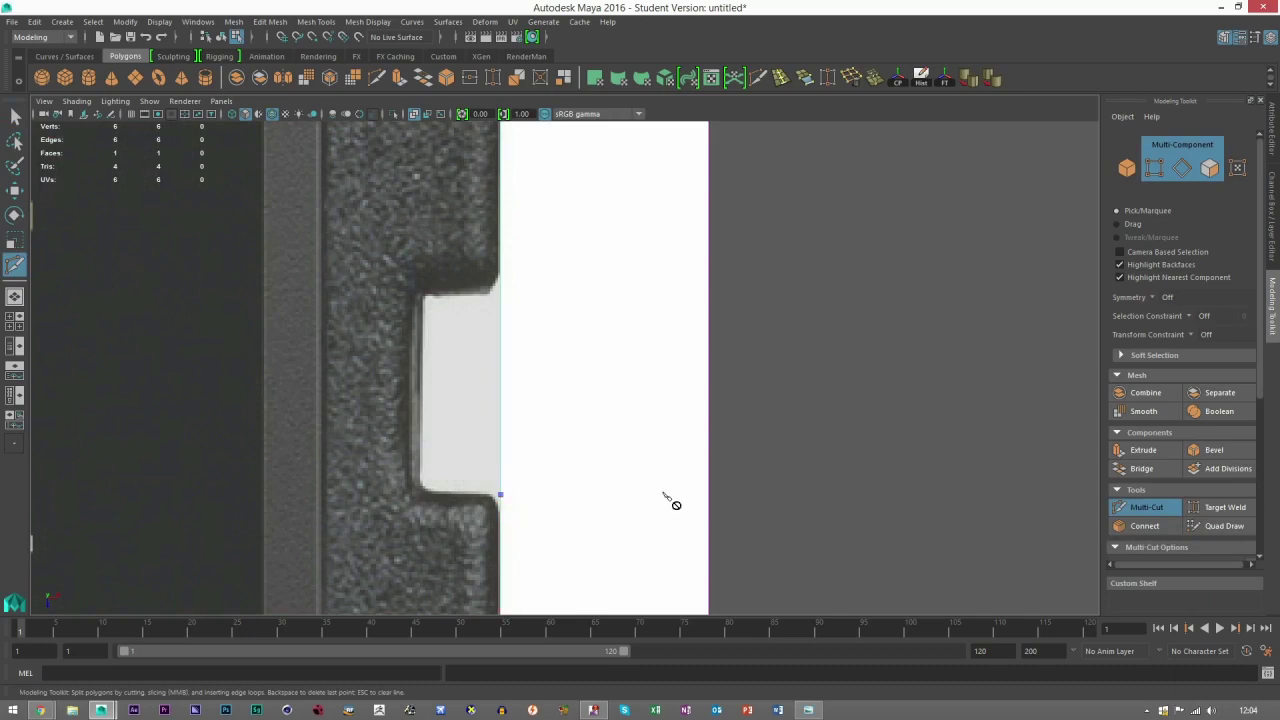
click(15, 118)
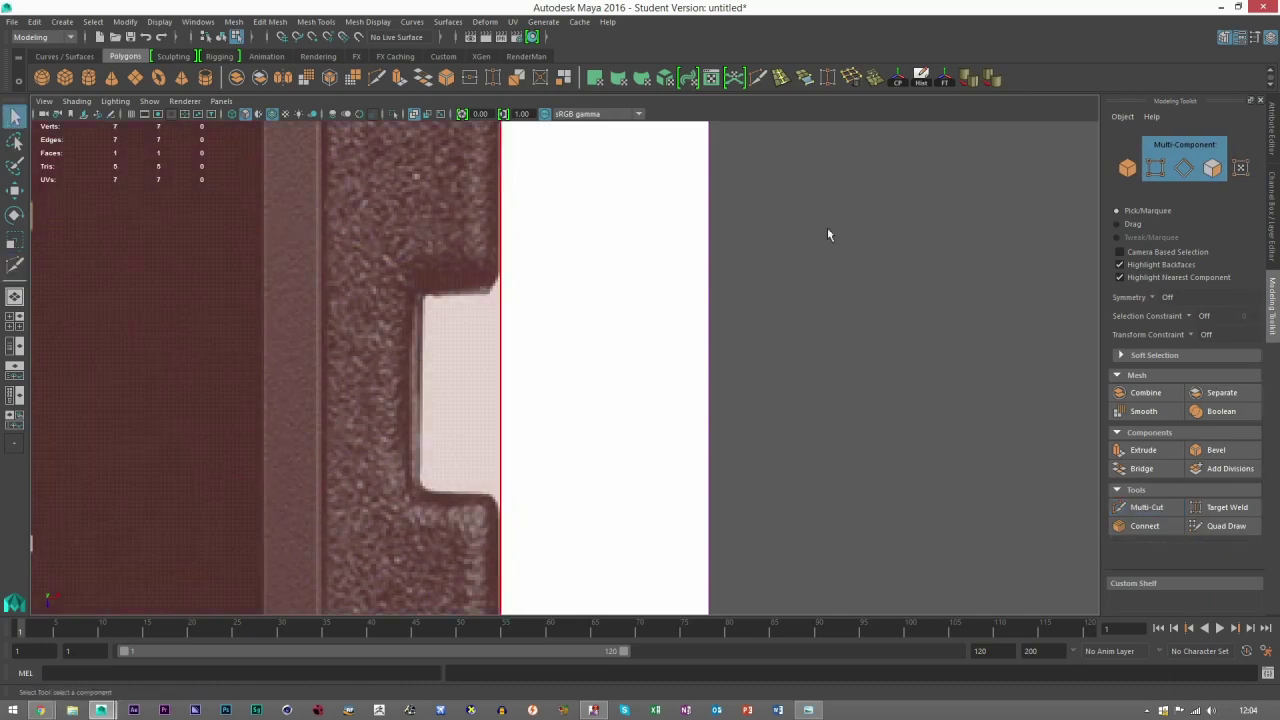
Try to extrude the plane's right-edge segment between the notch corners inward to the notch's inner wall
click(1187, 174)
click(489, 367)
key(w)
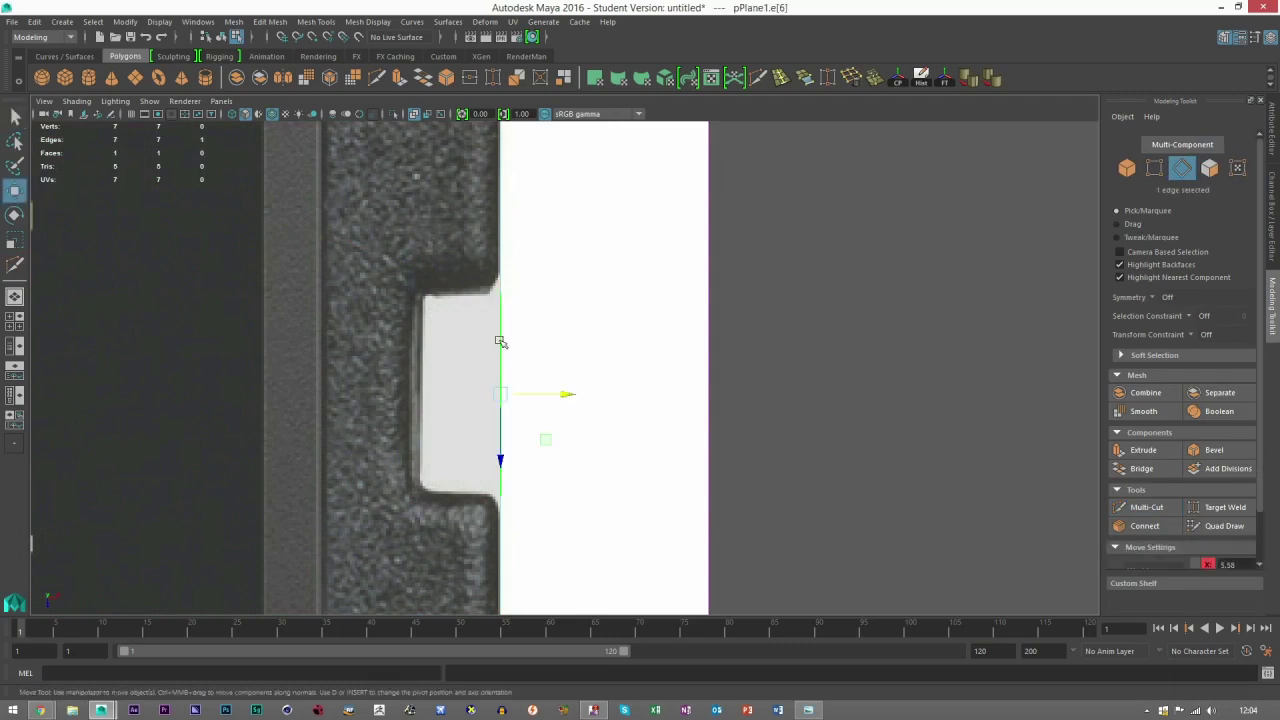
scroll(490, 418, up, 1)
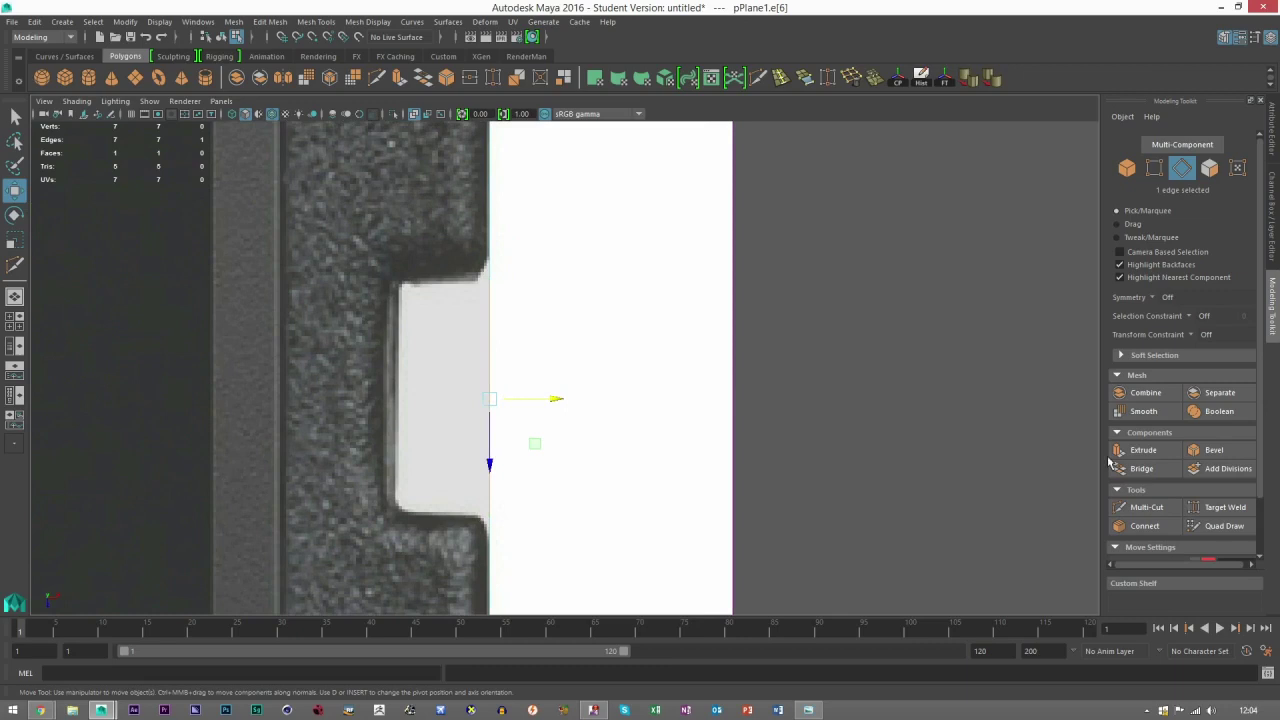
click(1140, 450)
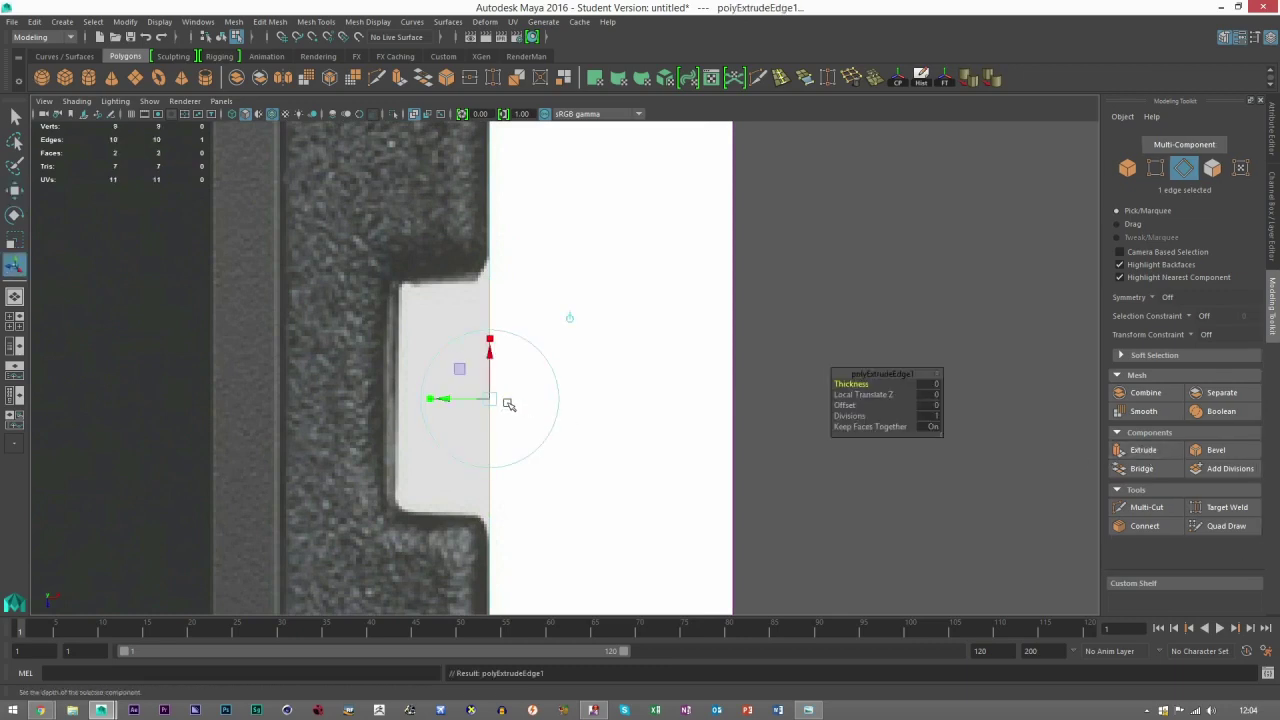
key(w)
scroll(531, 354, up, 1)
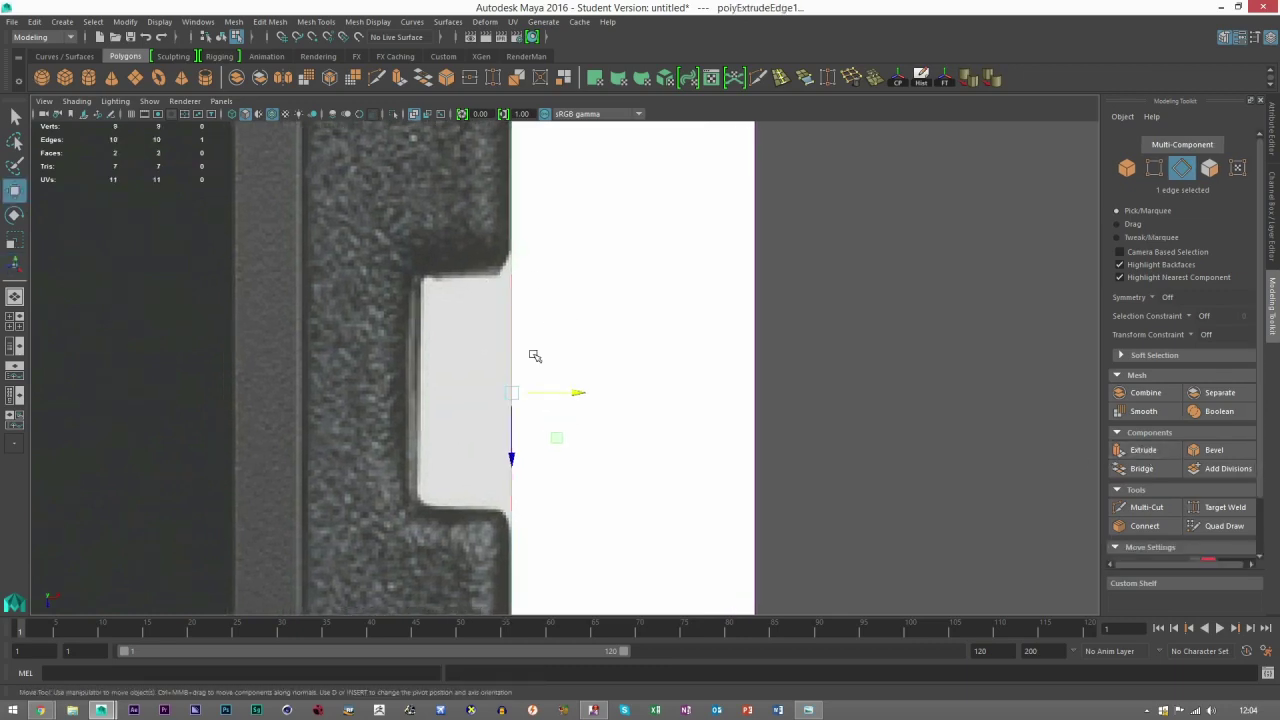
drag(570, 401, 480, 400)
click(1210, 170)
click(441, 359)
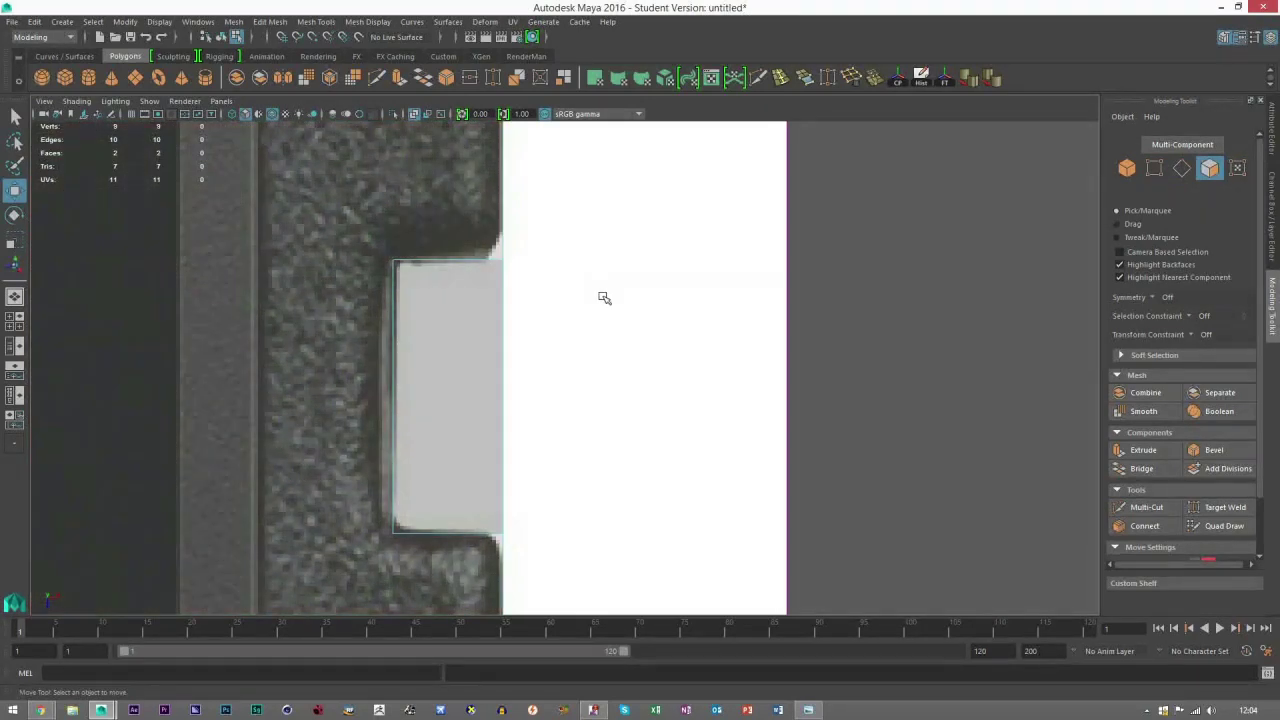
Inspect the extruded notch face in the perspective view, undo the edge extrusion and return to the top view
key(space)
alt+right_drag(824, 285, 877, 354)
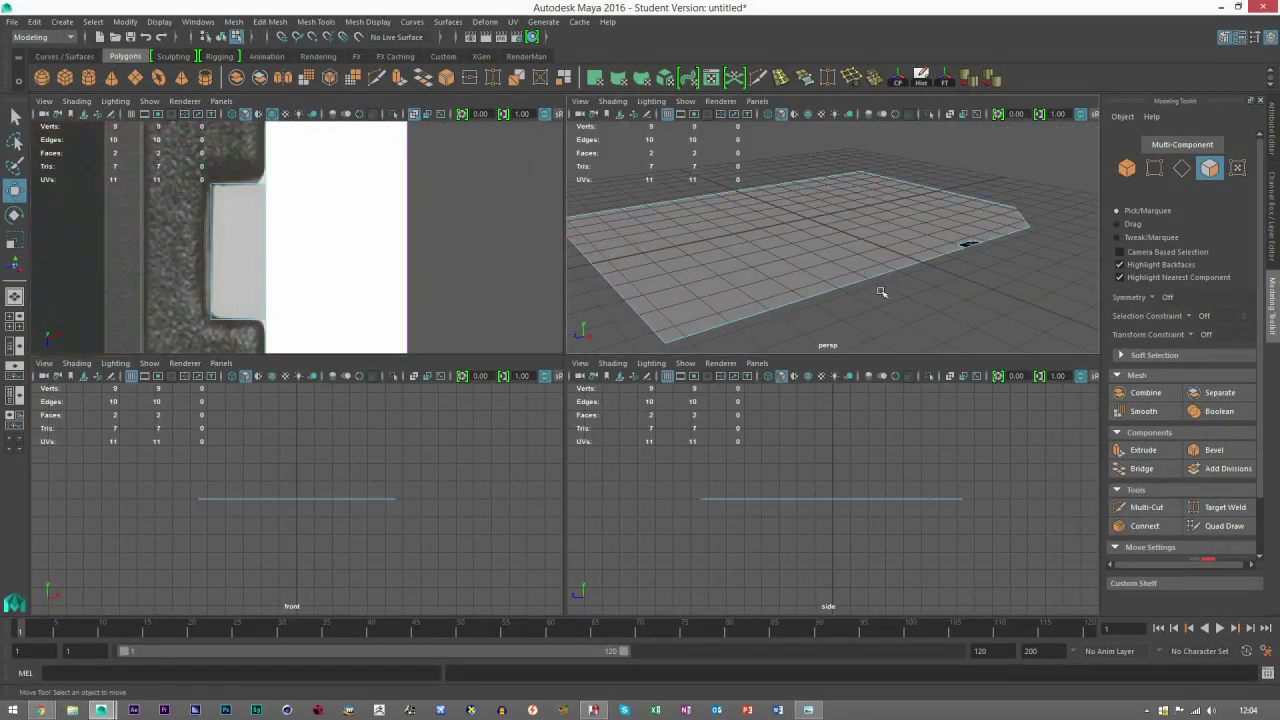
key(space)
alt+middle_drag(748, 362, 653, 337)
scroll(575, 365, up, 5)
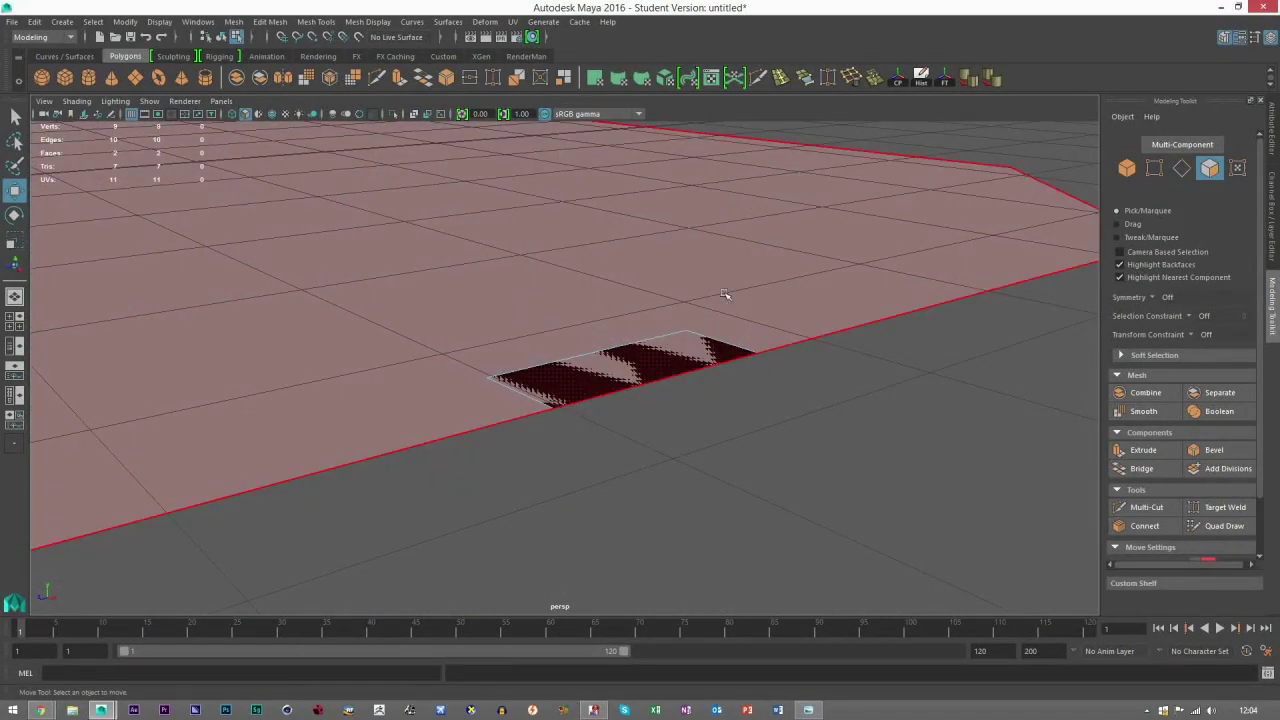
key(ctrl+z)
key(ctrl+z)
key(ctrl+z)
key(ctrl+z)
click(841, 418)
key(space)
key(space)
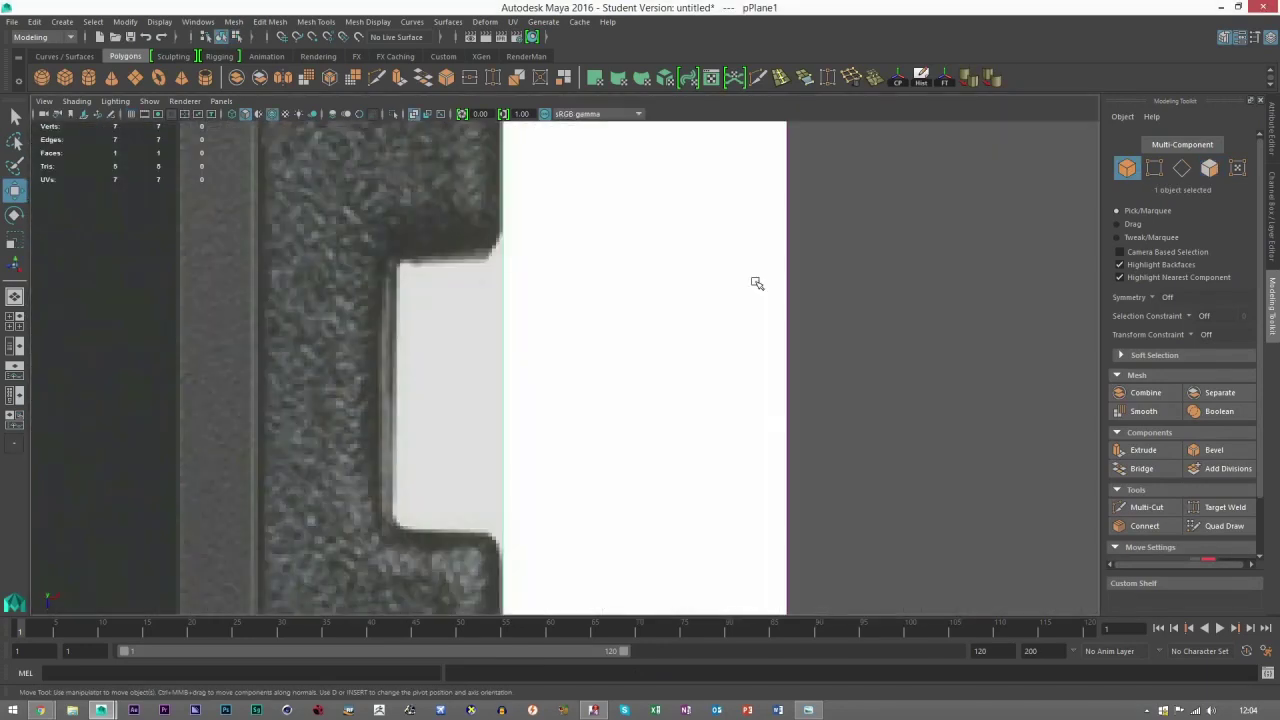
Add Multi-Cut vertices on the plane's right edge just above and just below the two existing notch vertices
click(762, 84)
click(503, 260)
key(Escape)
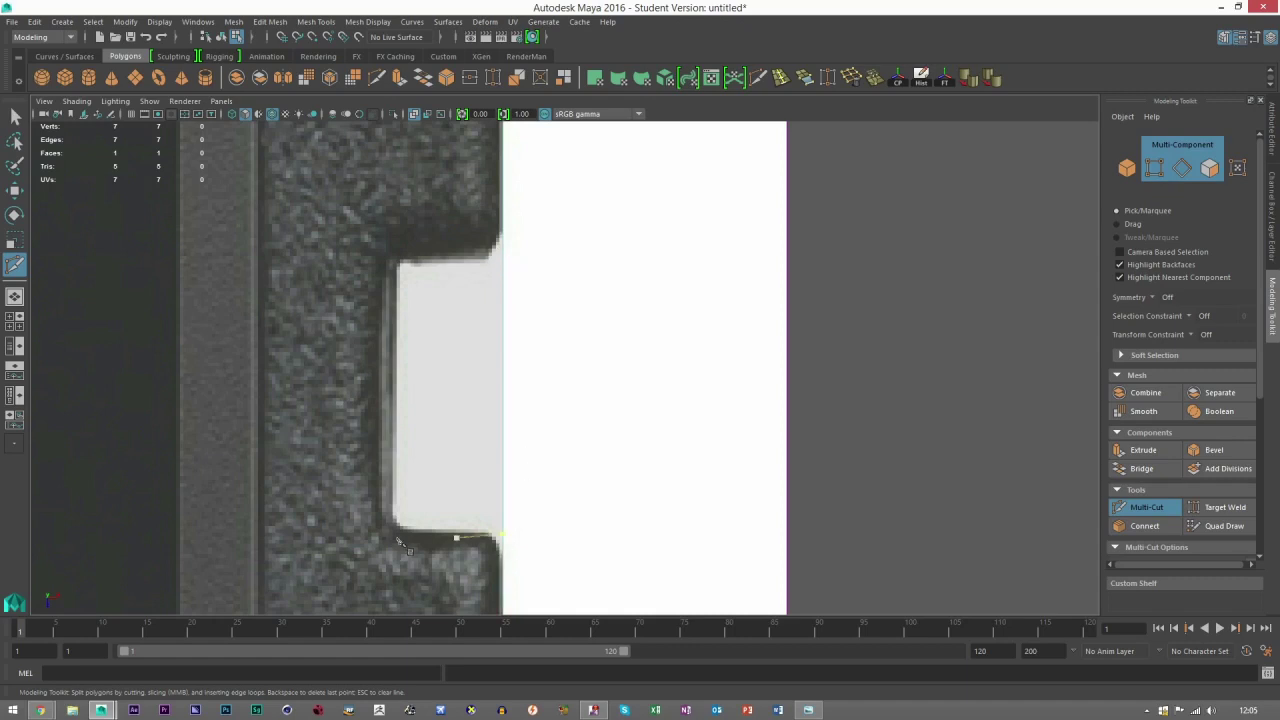
click(504, 222)
key(q)
key(g)
click(30, 178)
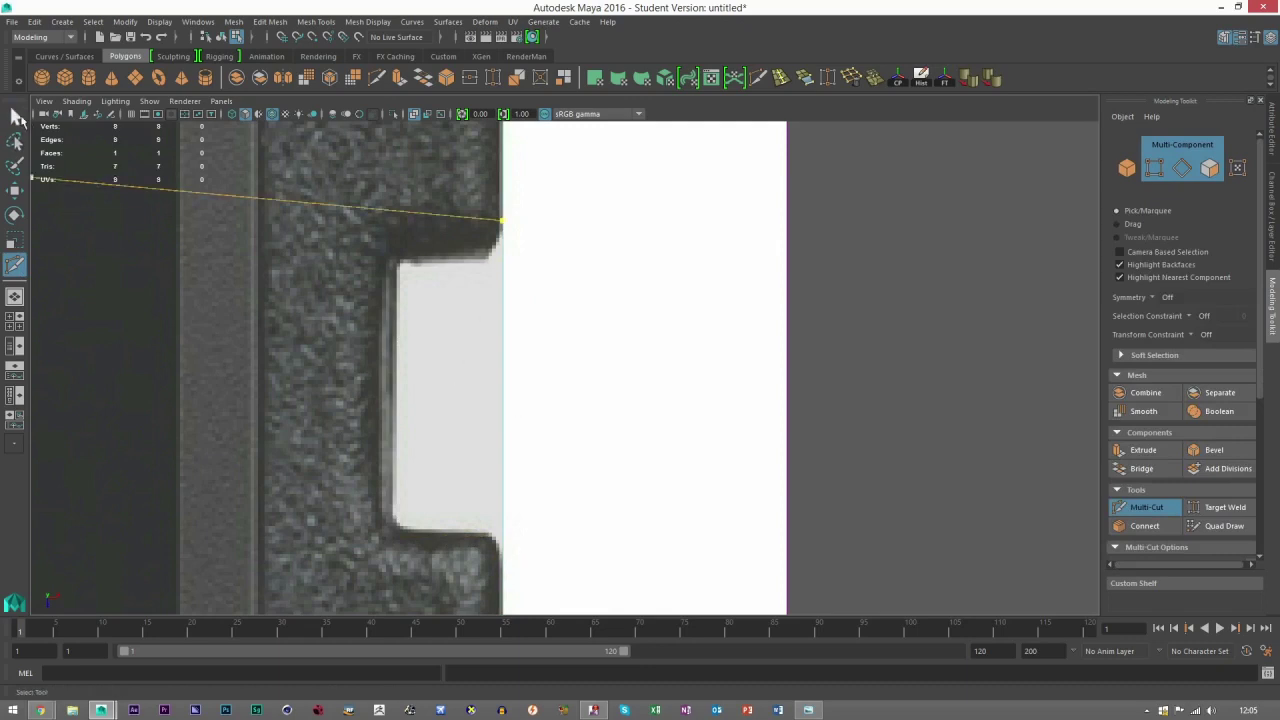
click(18, 116)
Move the two middle notch vertices inward to the notch's inner wall
key(F9)
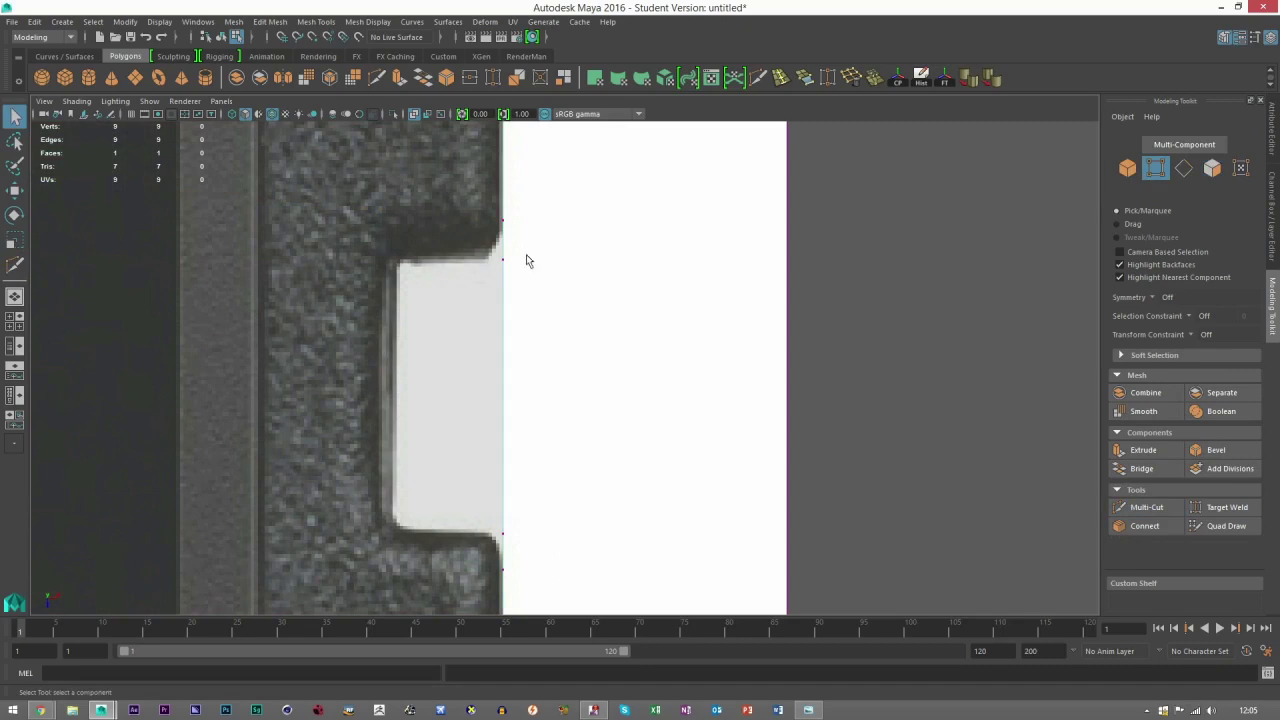
drag(424, 403, 433, 533)
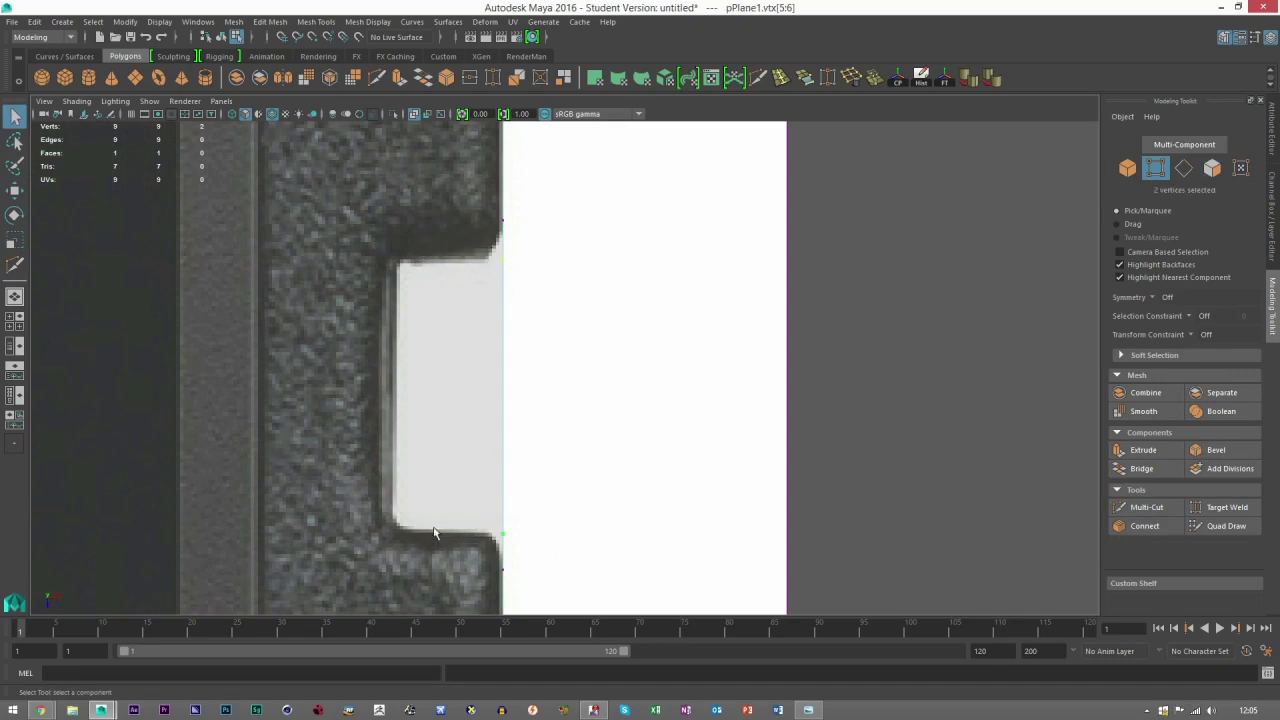
key(w)
drag(570, 400, 463, 417)
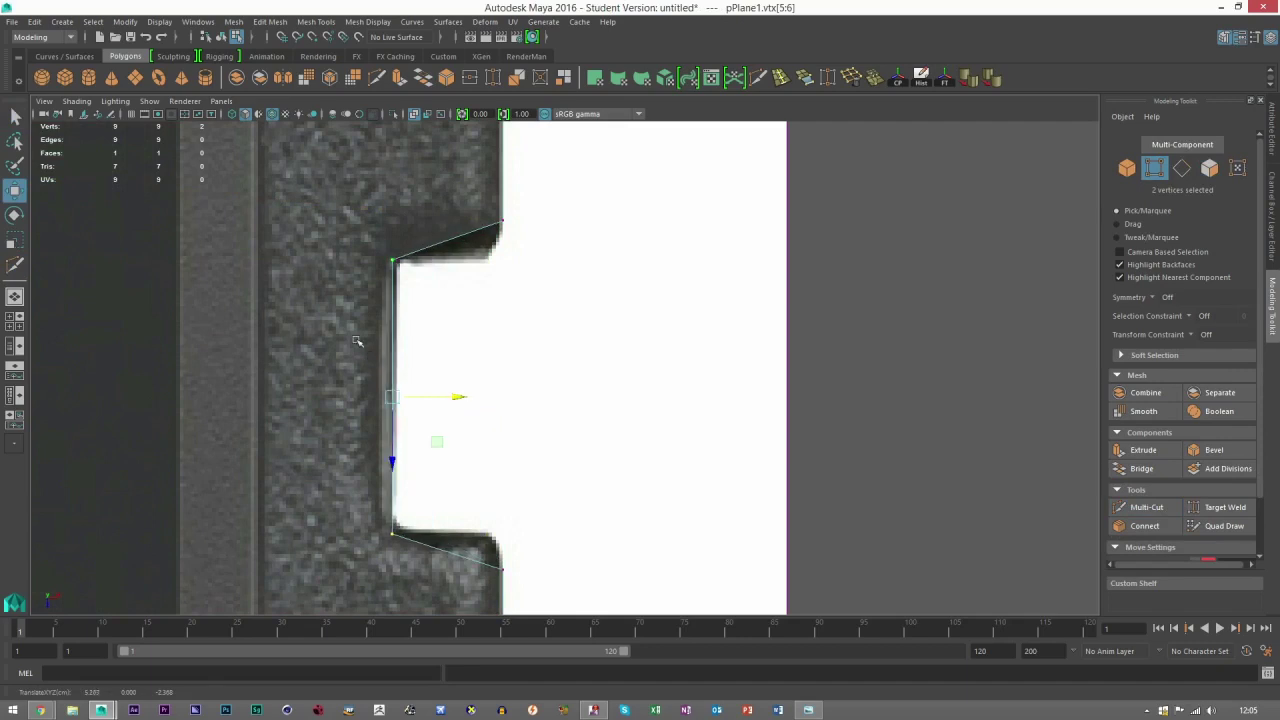
Snap the lower outer notch vertex vertically level with the lower inner notch corner
scroll(492, 388, down, 4)
scroll(492, 388, up, 6)
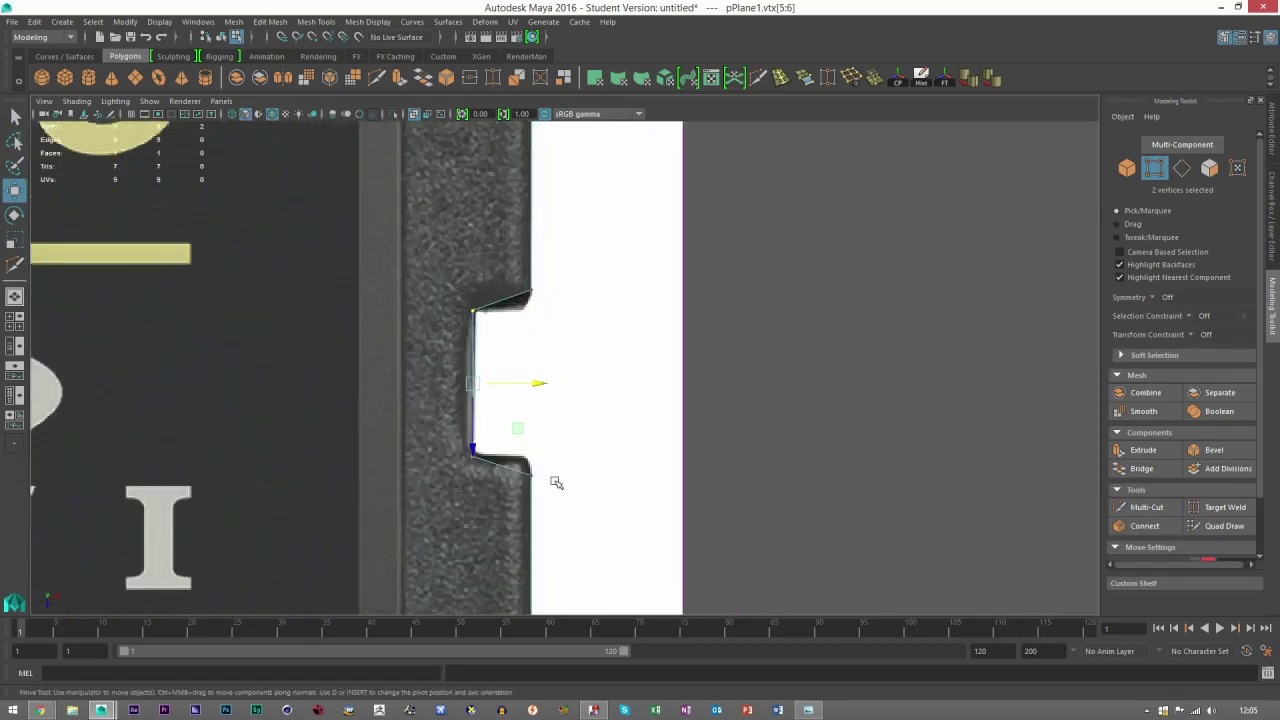
click(460, 507)
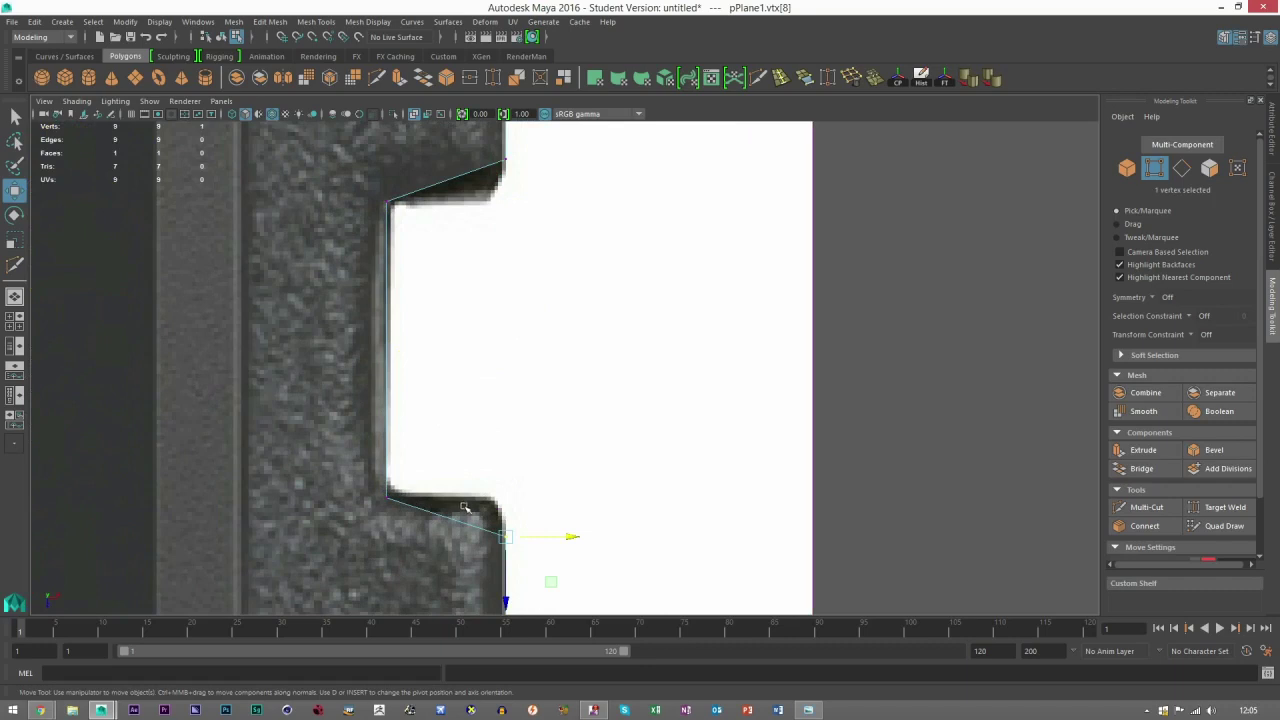
alt+middle_drag(513, 496, 509, 414)
scroll(509, 414, up, 3)
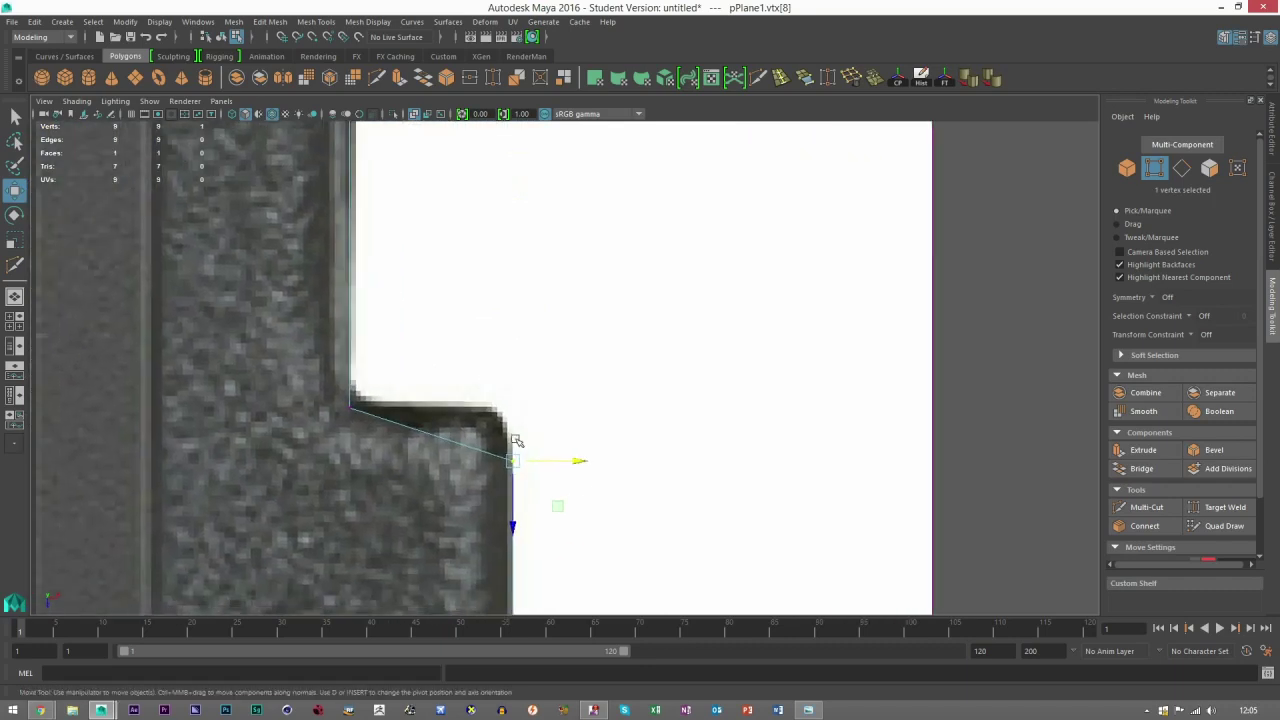
key(v)
drag(514, 514, 510, 506)
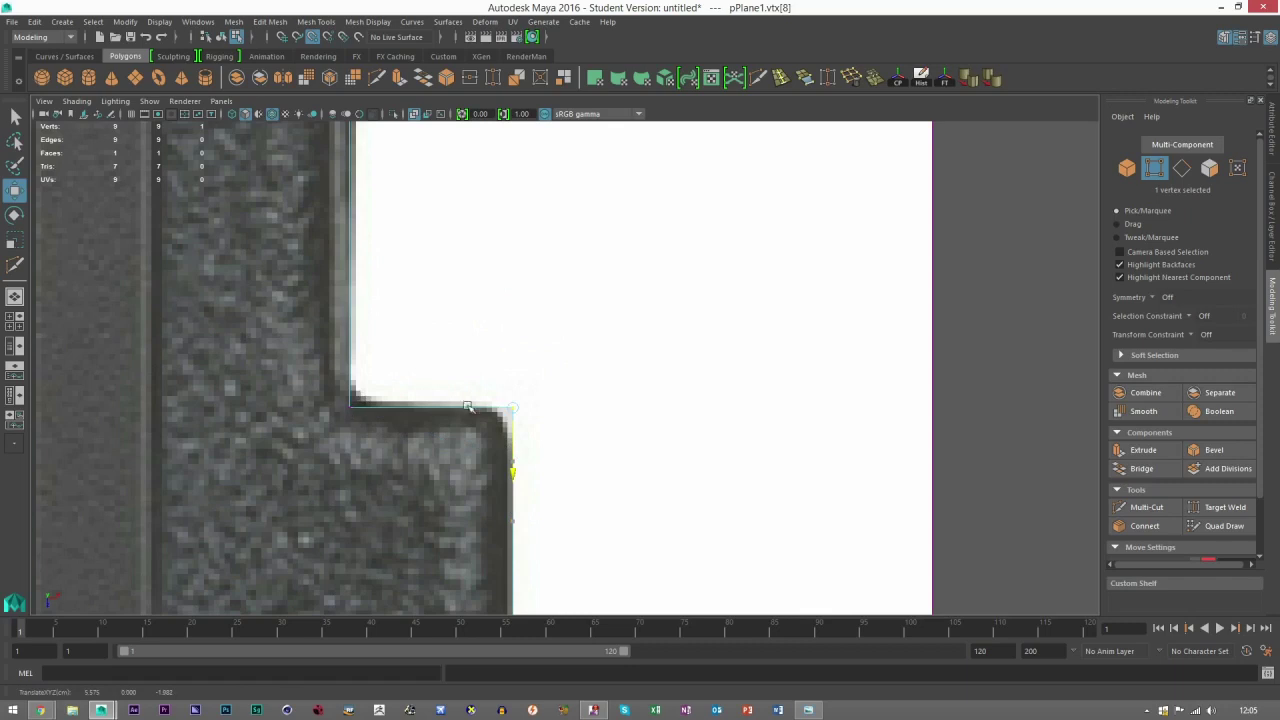
drag(353, 407, 354, 408)
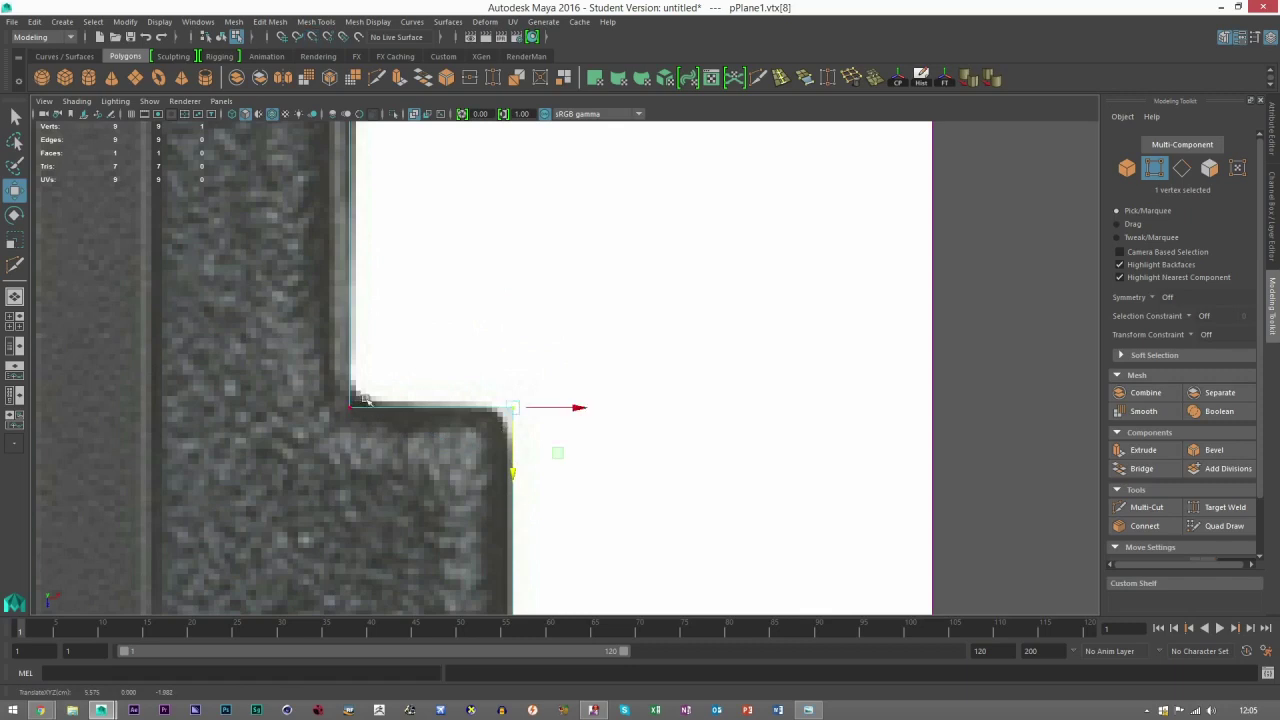
Snap the upper outer notch vertex vertically level with the upper inner notch corner
alt+middle_drag(496, 154, 460, 351)
alt+middle_drag(461, 136, 466, 203)
mouse_move(464, 202)
mouse_down()
mouse_move(517, 249)
mouse_move(481, 297)
mouse_up()
key(v)
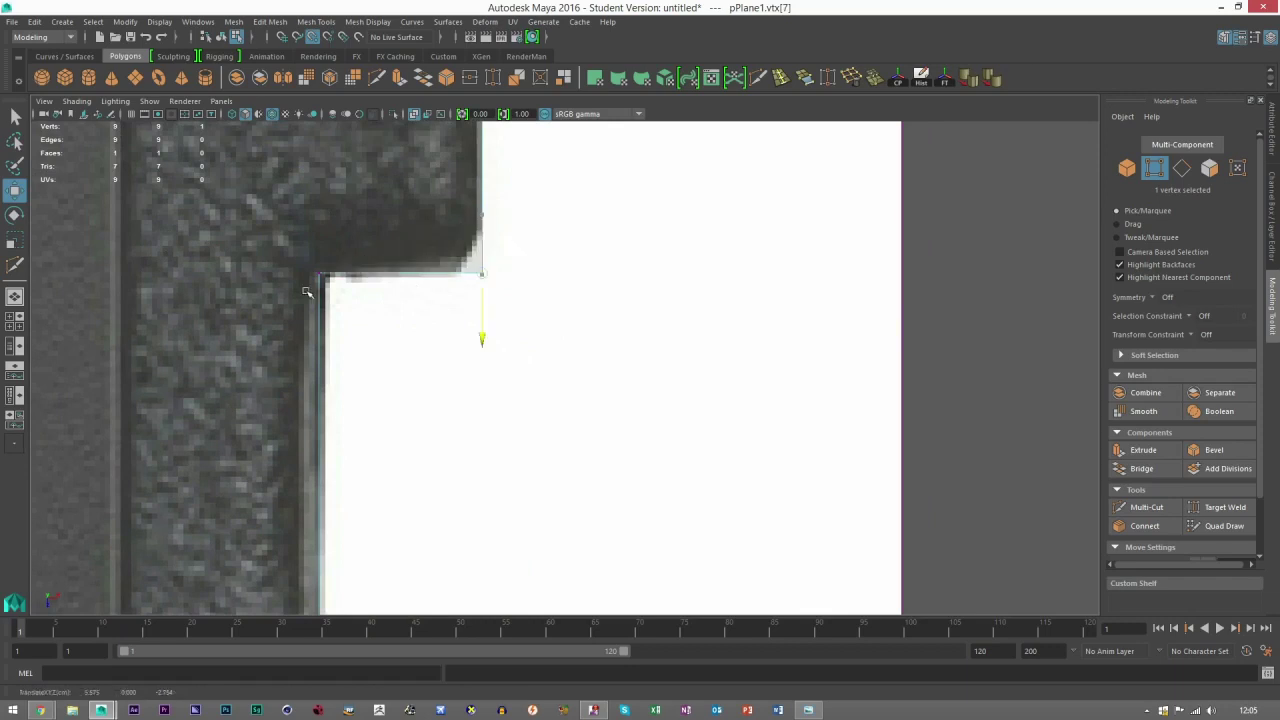
scroll(1015, 219, down, 4)
scroll(521, 352, up, 2)
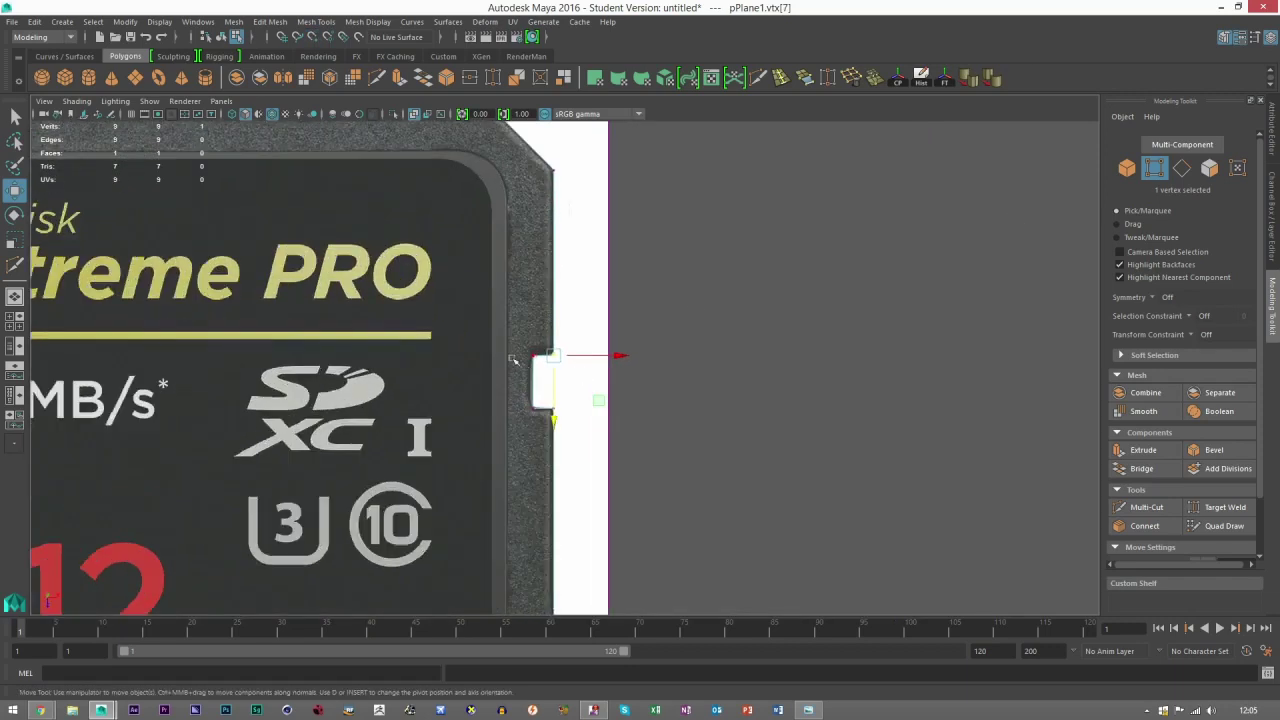
Add two Multi-Cut vertices on the plane's left edge at the upper corner of the lock-switch notch
click(1127, 168)
scroll(400, 327, down, 3)
alt+middle_drag(392, 327, 643, 363)
scroll(612, 350, up, 2)
scroll(443, 349, up, 4)
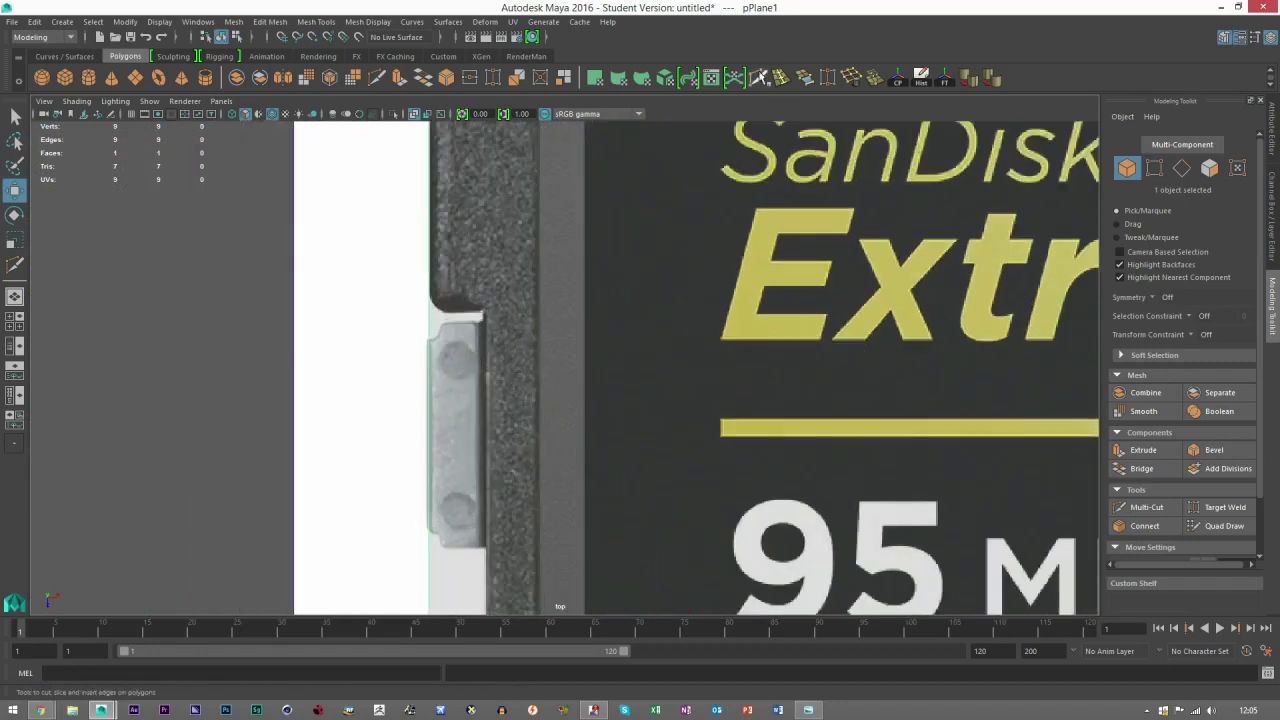
key(g)
click(430, 310)
key(q)
key(g)
click(429, 281)
key(q)
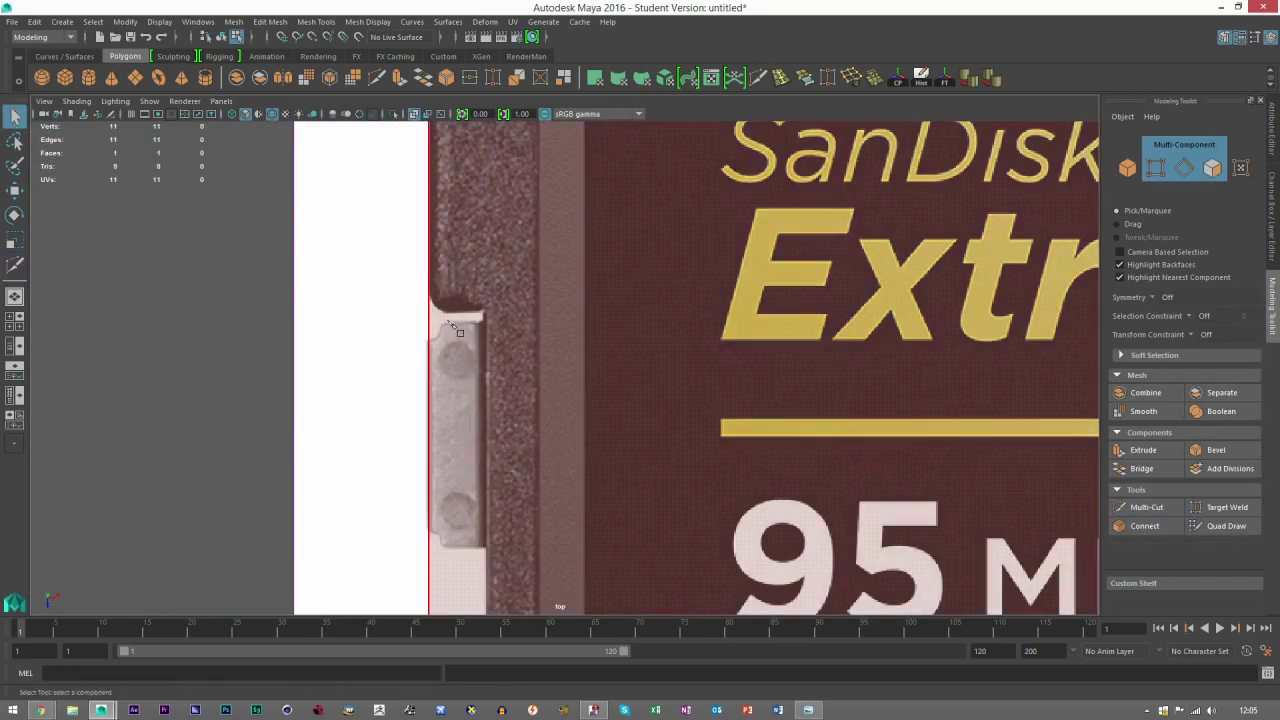
Add two Multi-Cut vertices on the plane's left edge at the lower corner of the lock-switch notch
key(g)
alt+middle_drag(488, 371, 525, 214)
alt+middle_drag(540, 470, 501, 200)
click(428, 412)
key(q)
key(g)
click(432, 440)
key(Return)
click(14, 118)
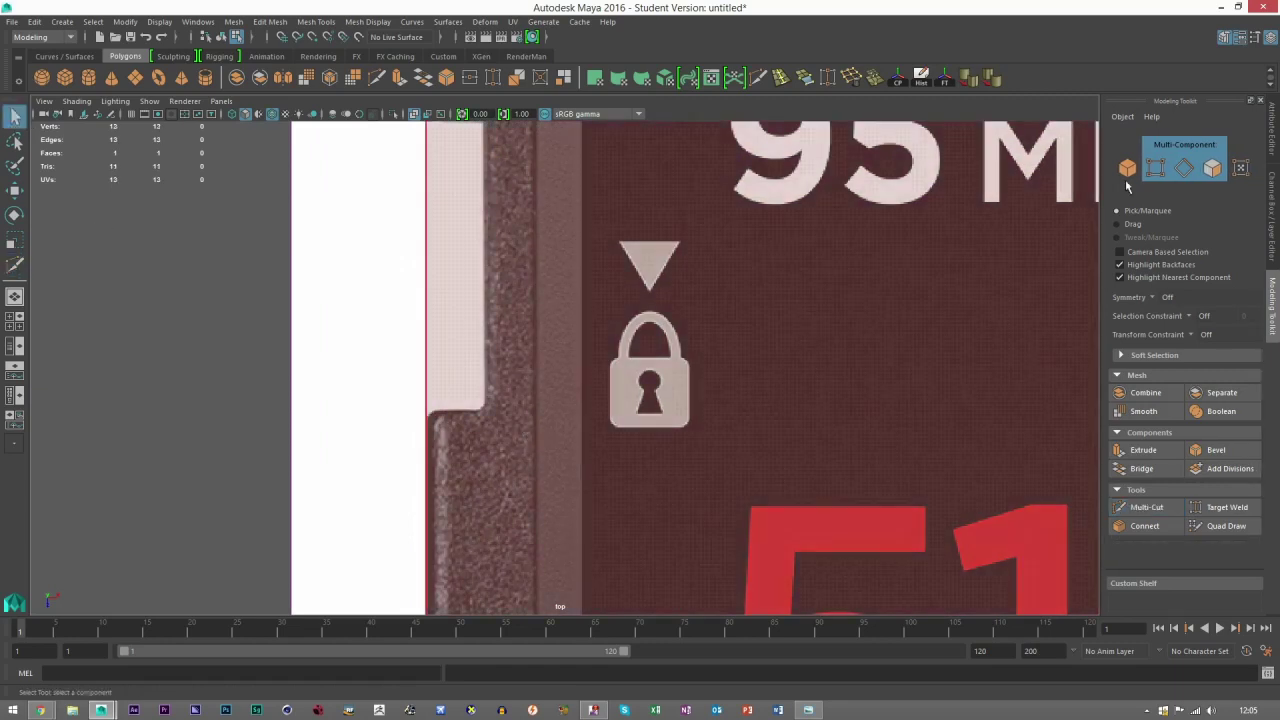
click(1183, 167)
click(428, 320)
key(w)
alt+middle_drag(475, 171, 455, 283)
click(1155, 168)
click(414, 414)
click(384, 332)
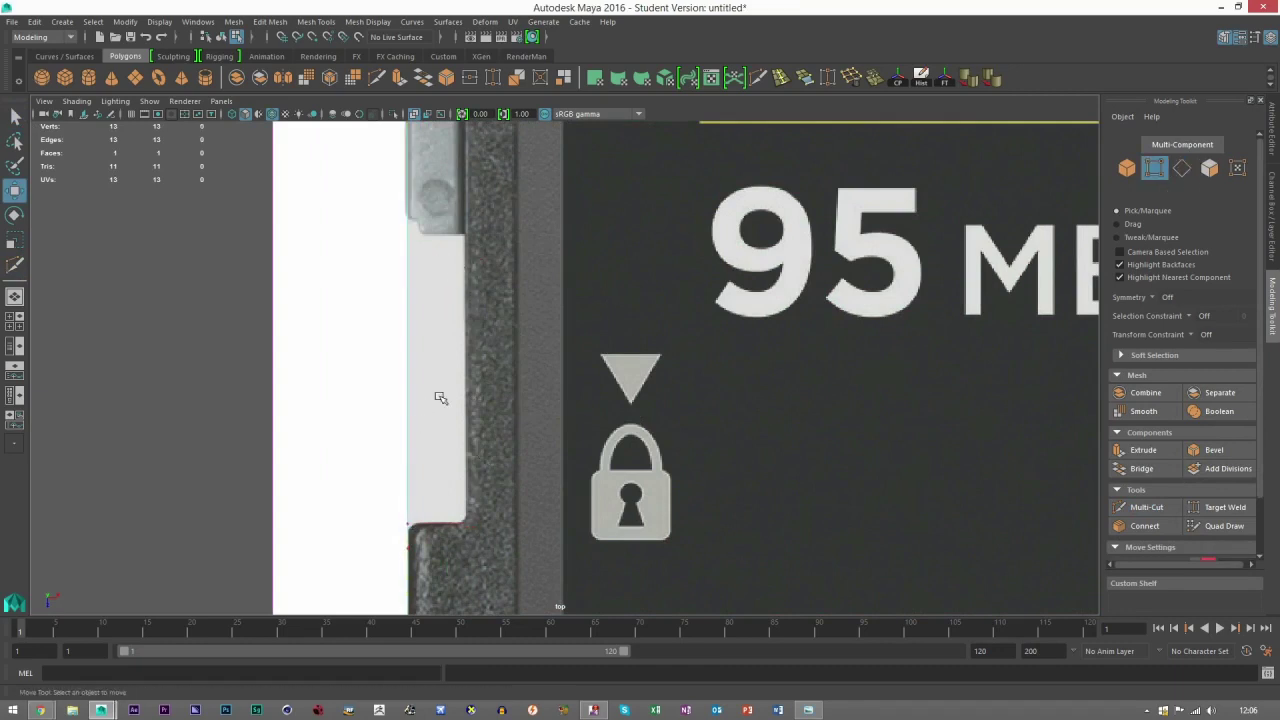
Add two vertices on the plane's left edge near the lower end of the lock switch
alt+middle_drag(440, 563, 456, 469)
alt+middle_drag(436, 331, 423, 556)
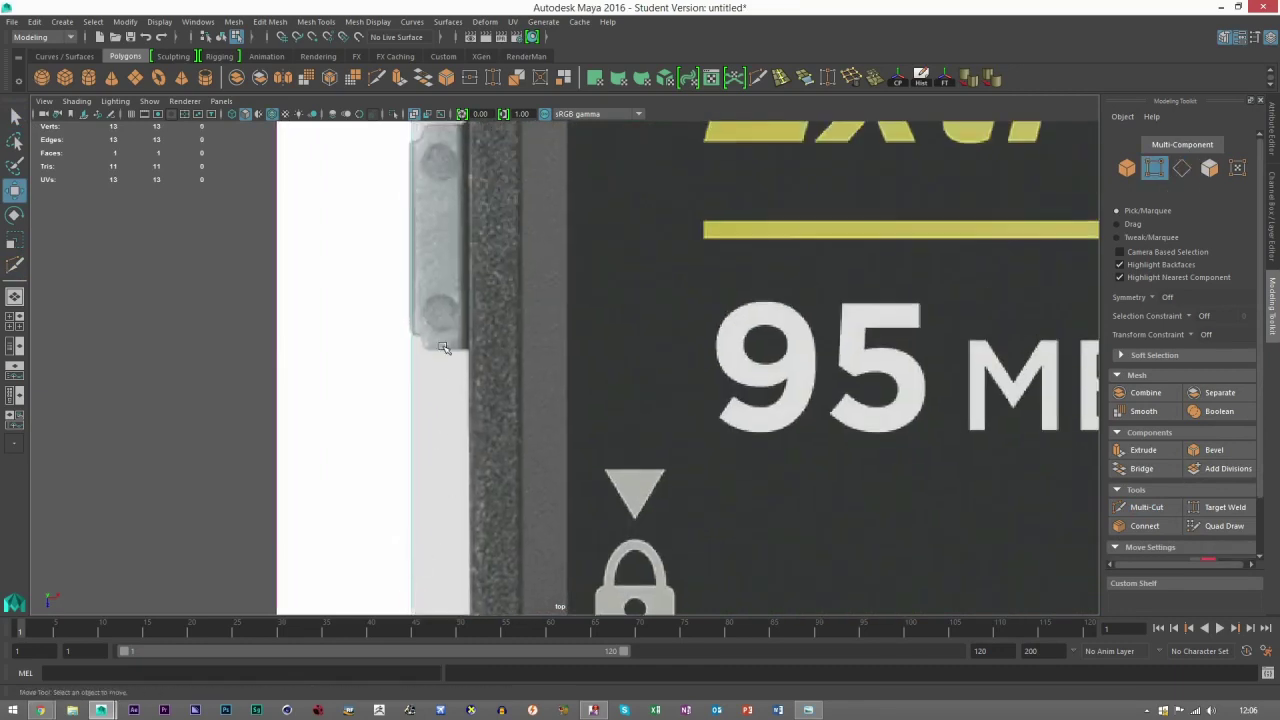
alt+middle_drag(426, 283, 428, 121)
scroll(471, 423, up, 3)
alt+middle_drag(457, 252, 503, 456)
click(734, 78)
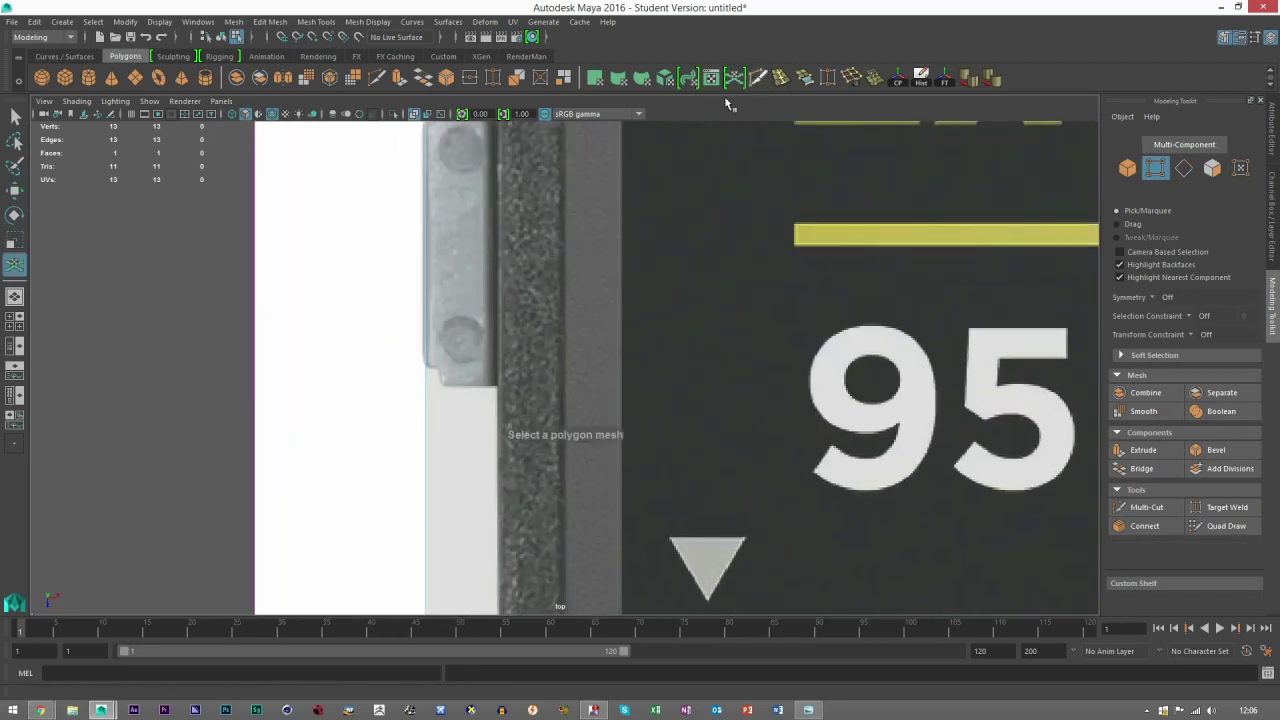
click(425, 358)
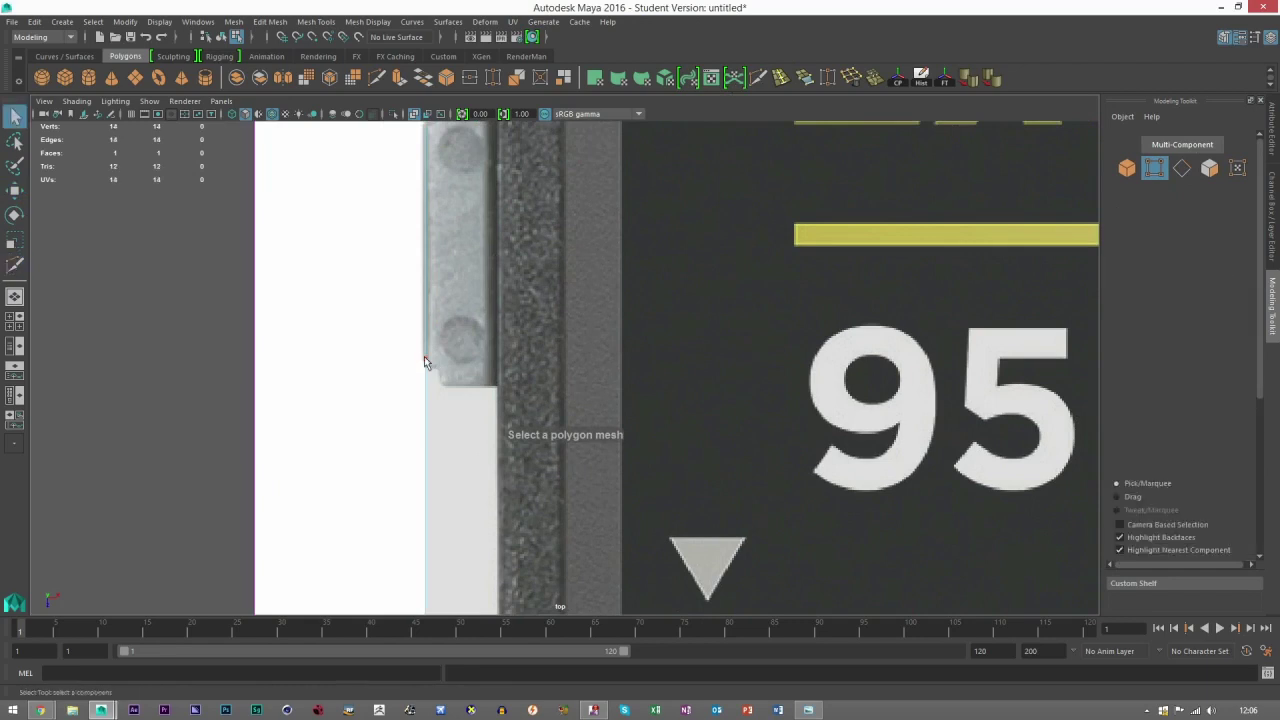
click(428, 330)
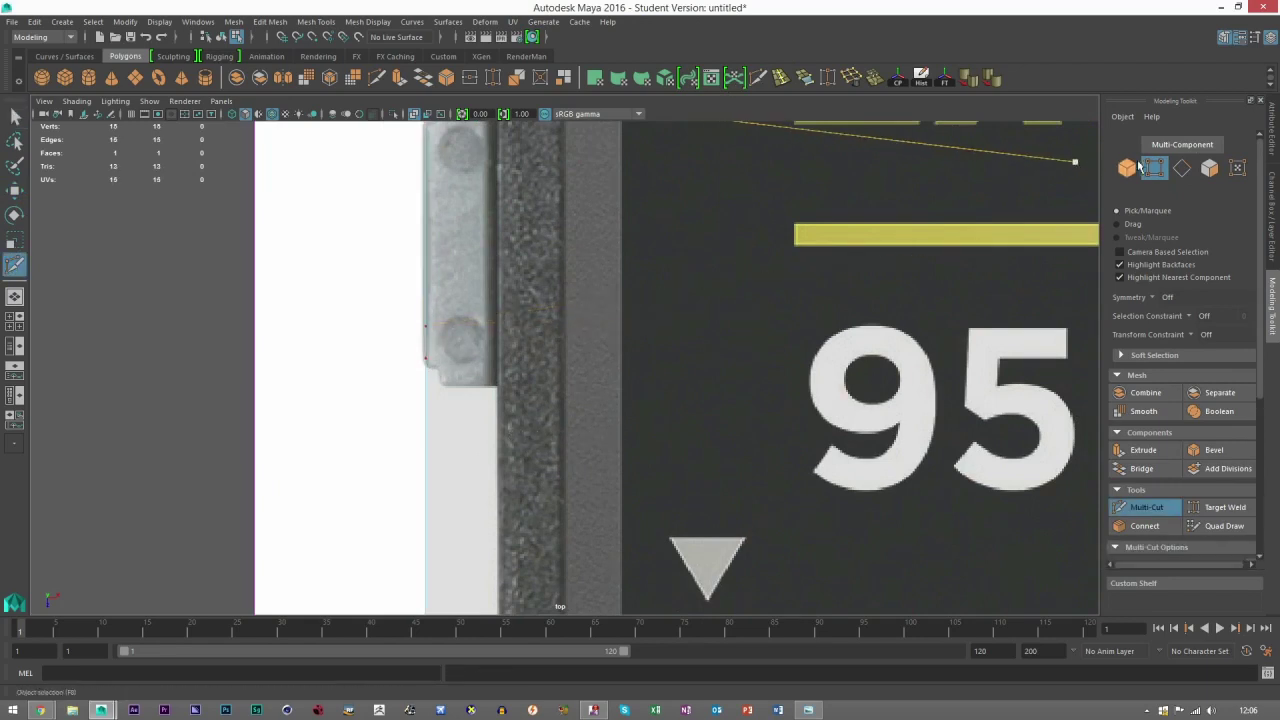
key(q)
Move the vertices below the lock switch and at the left notch's lower corner inward to the notch's inner wall
scroll(500, 355, down, 5)
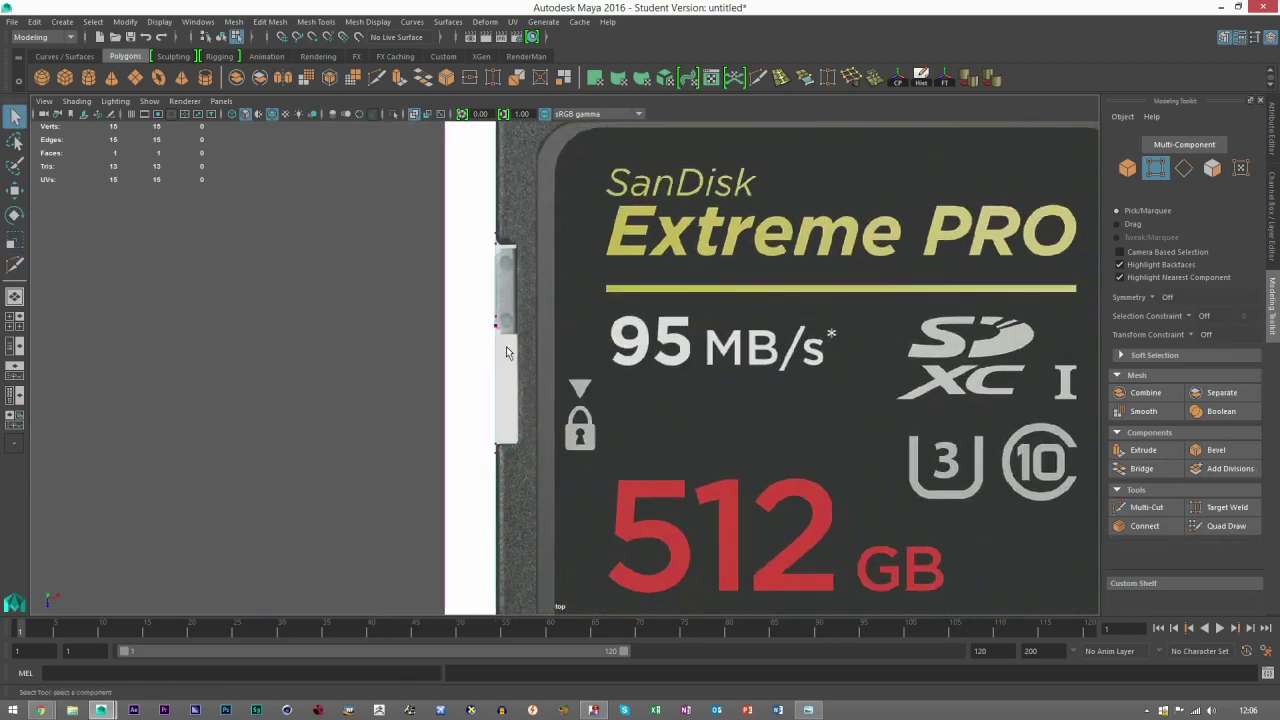
scroll(500, 350, up, 2)
drag(503, 474, 508, 469)
key(w)
scroll(500, 462, up, 6)
drag(405, 423, 479, 422)
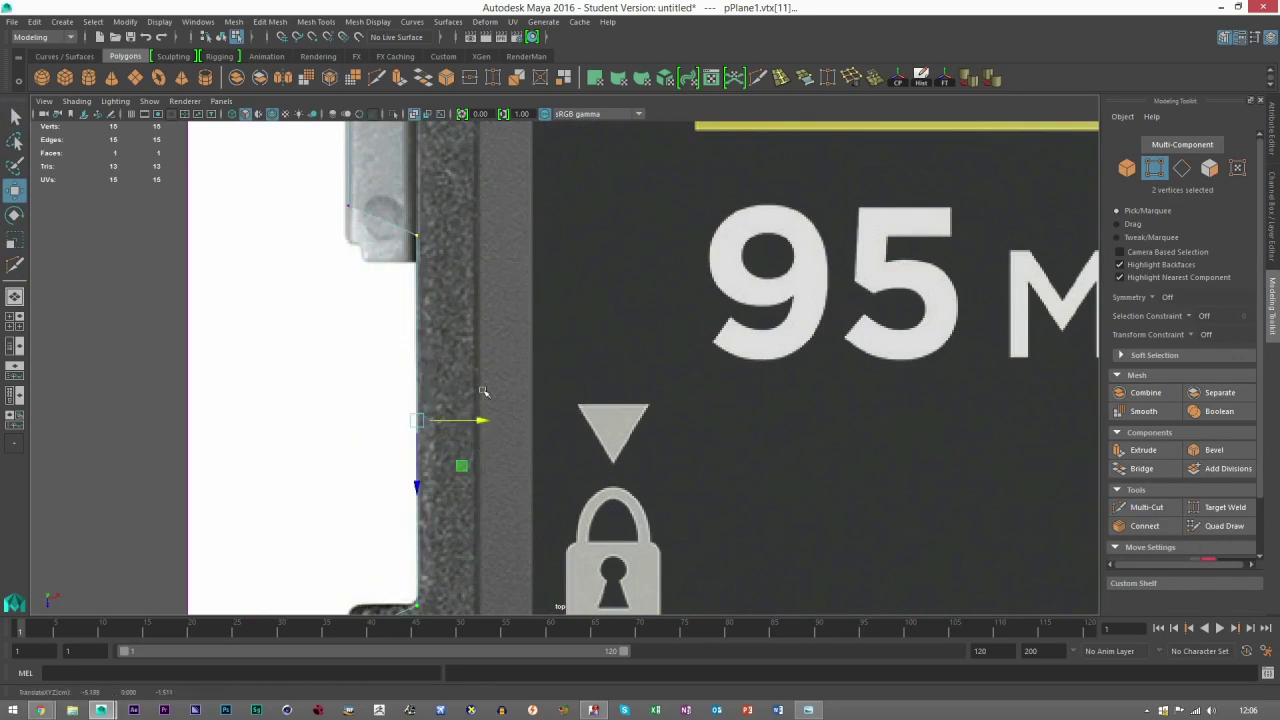
Target Weld the left-edge vertex beside the lock switch's lower end onto the neighbouring vertex on the notch's inner wall
scroll(483, 391, down, 3)
scroll(505, 245, down, 1)
scroll(407, 401, up, 3)
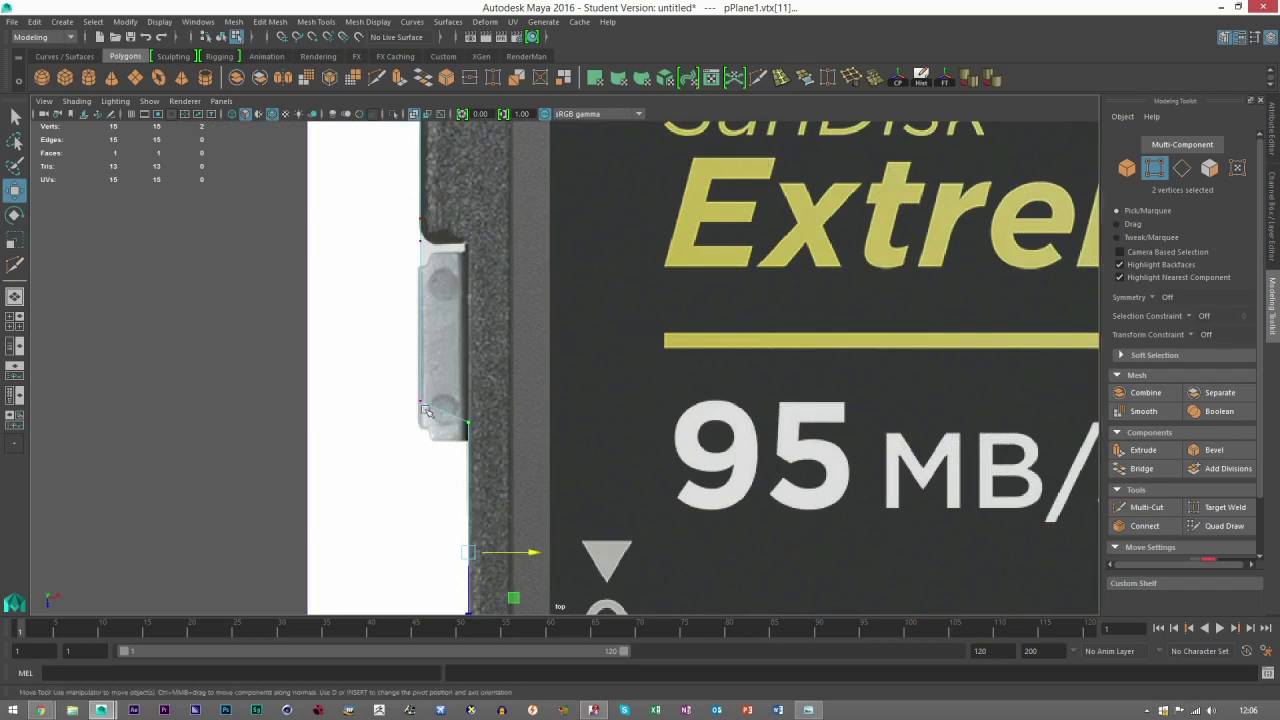
scroll(470, 295, up, 2)
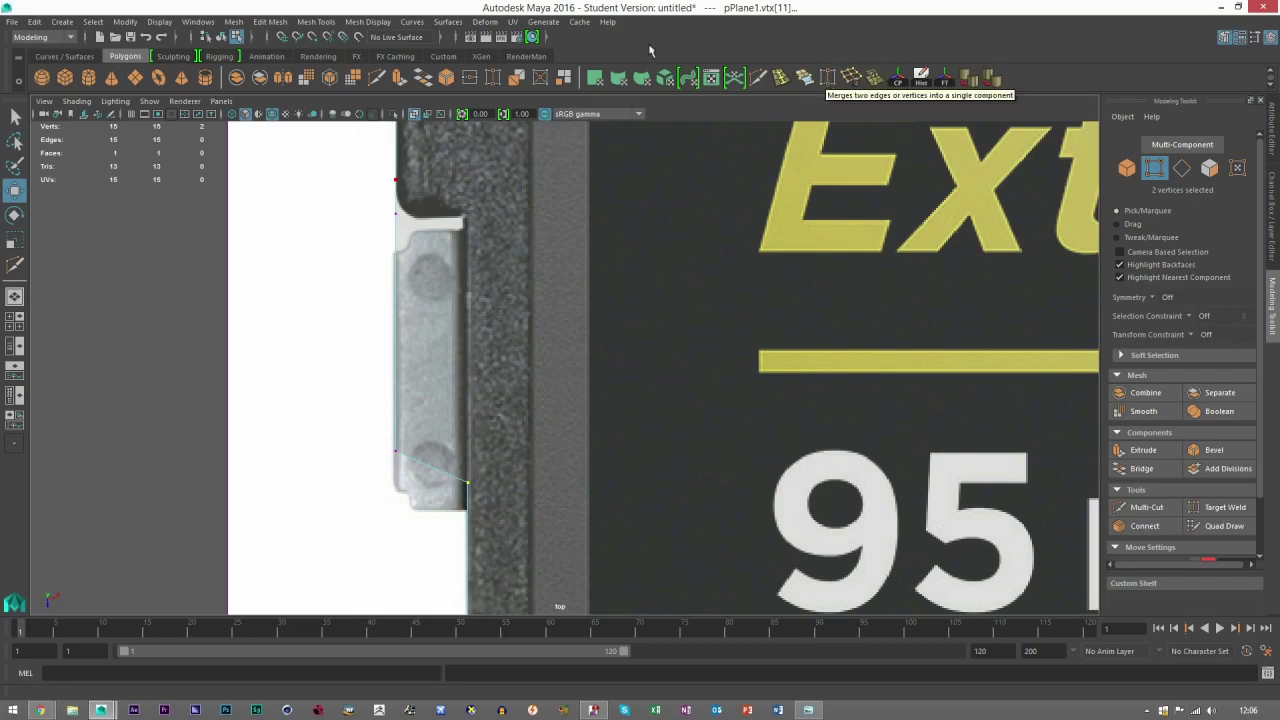
click(272, 22)
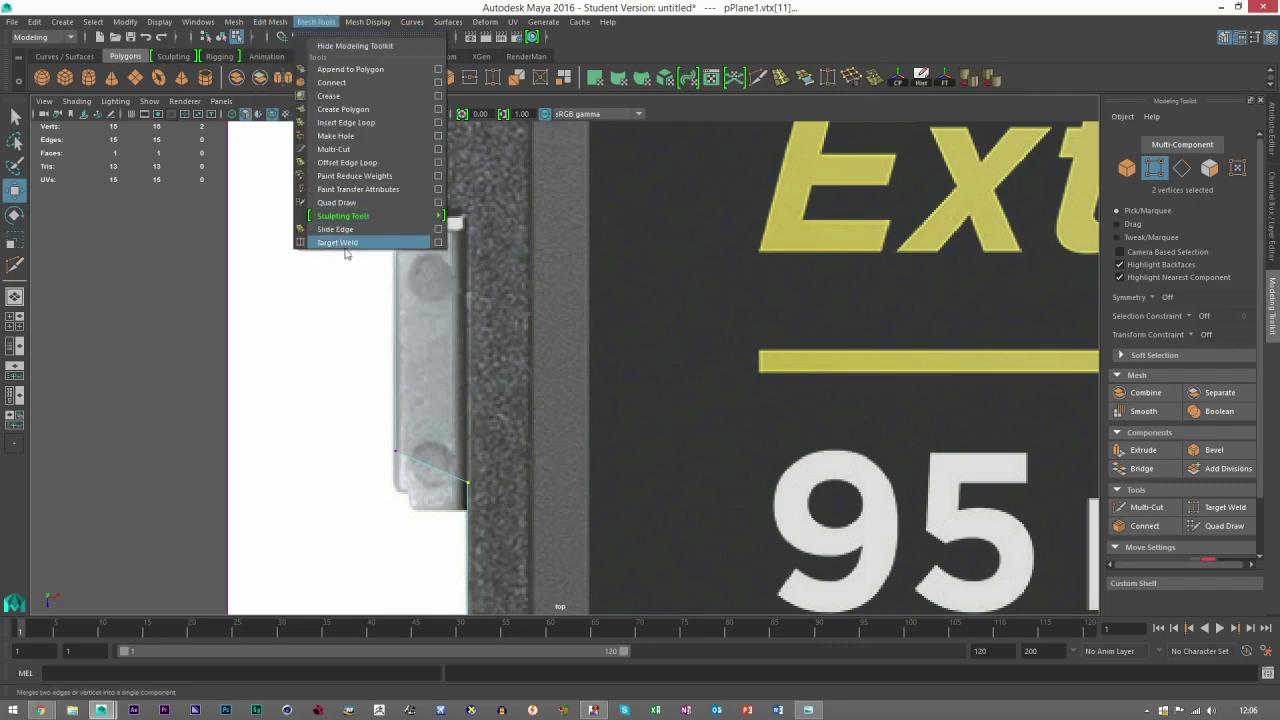
click(330, 246)
click(827, 80)
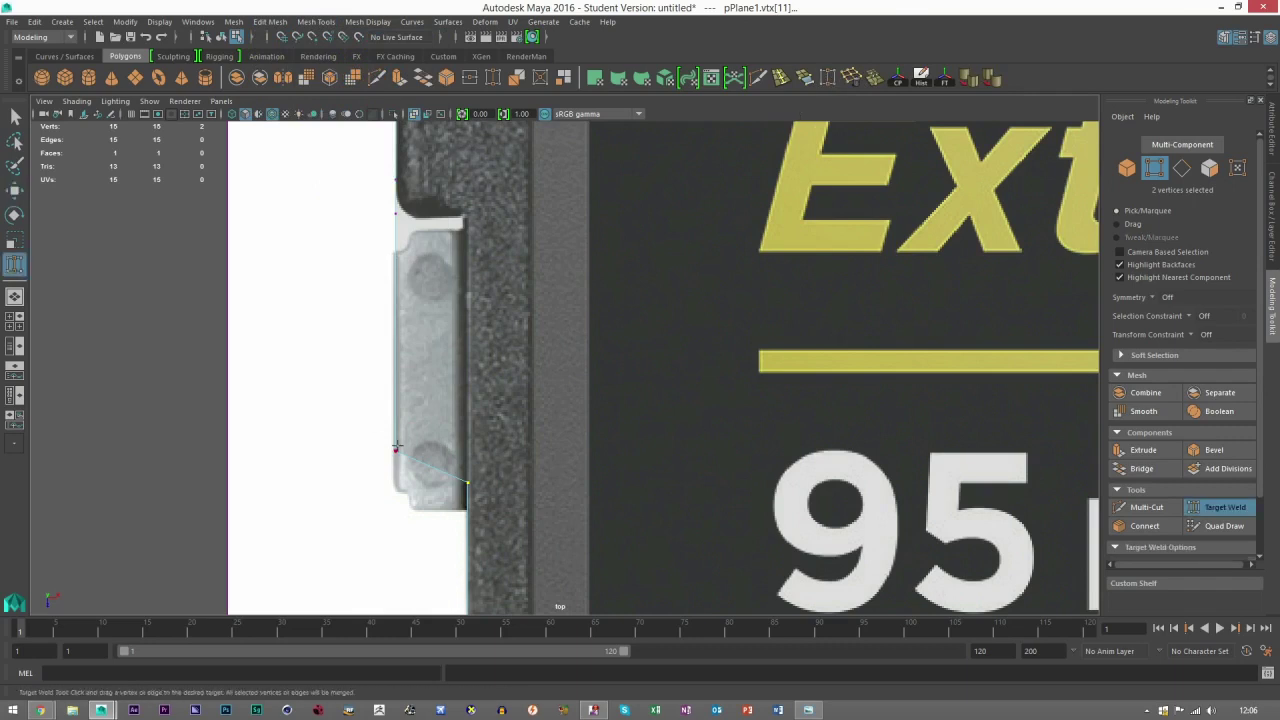
drag(460, 478, 466, 483)
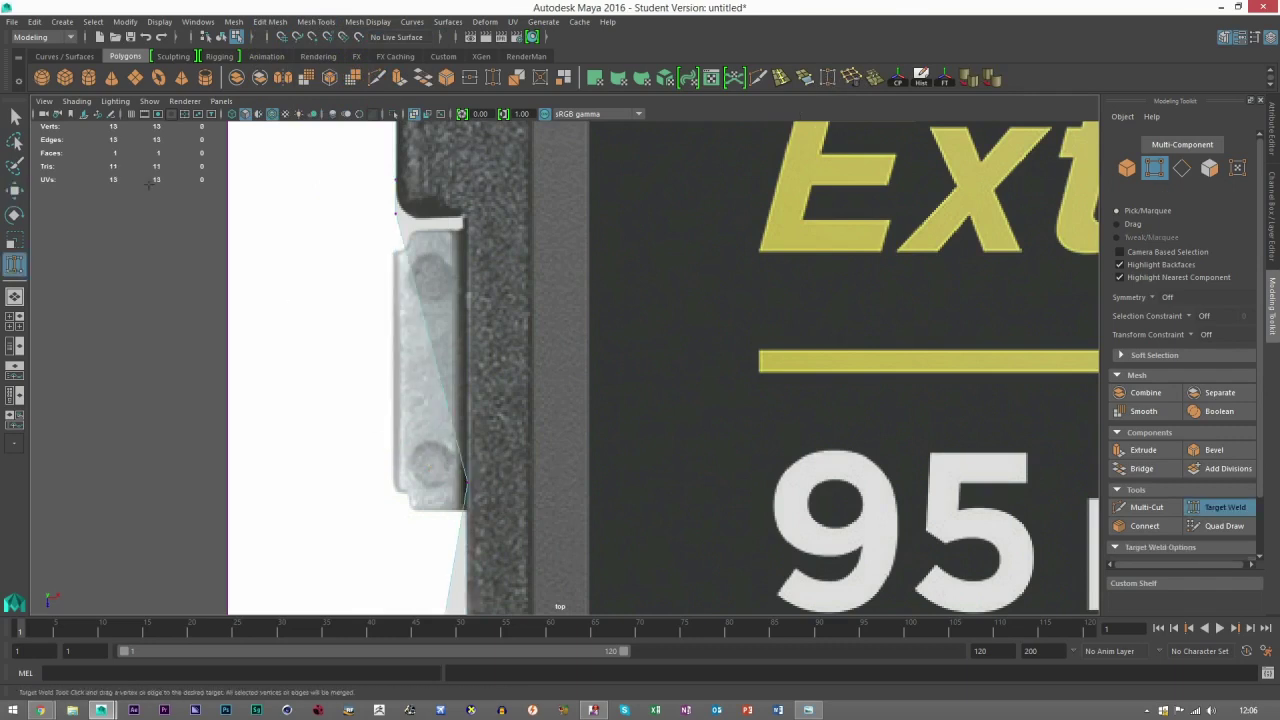
Undo the last vertex welds beside the lock switch on the plane's left edge
scroll(486, 442, down, 3)
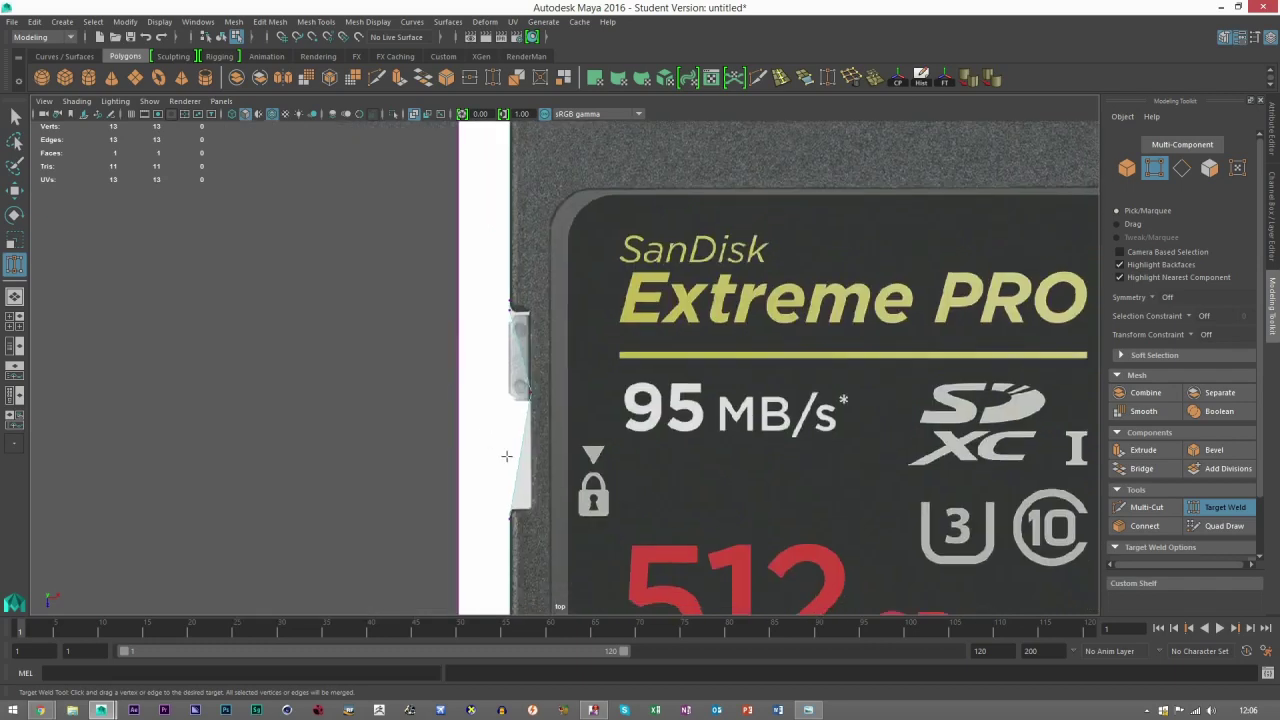
key(ctrl+z)
scroll(508, 454, up, 2)
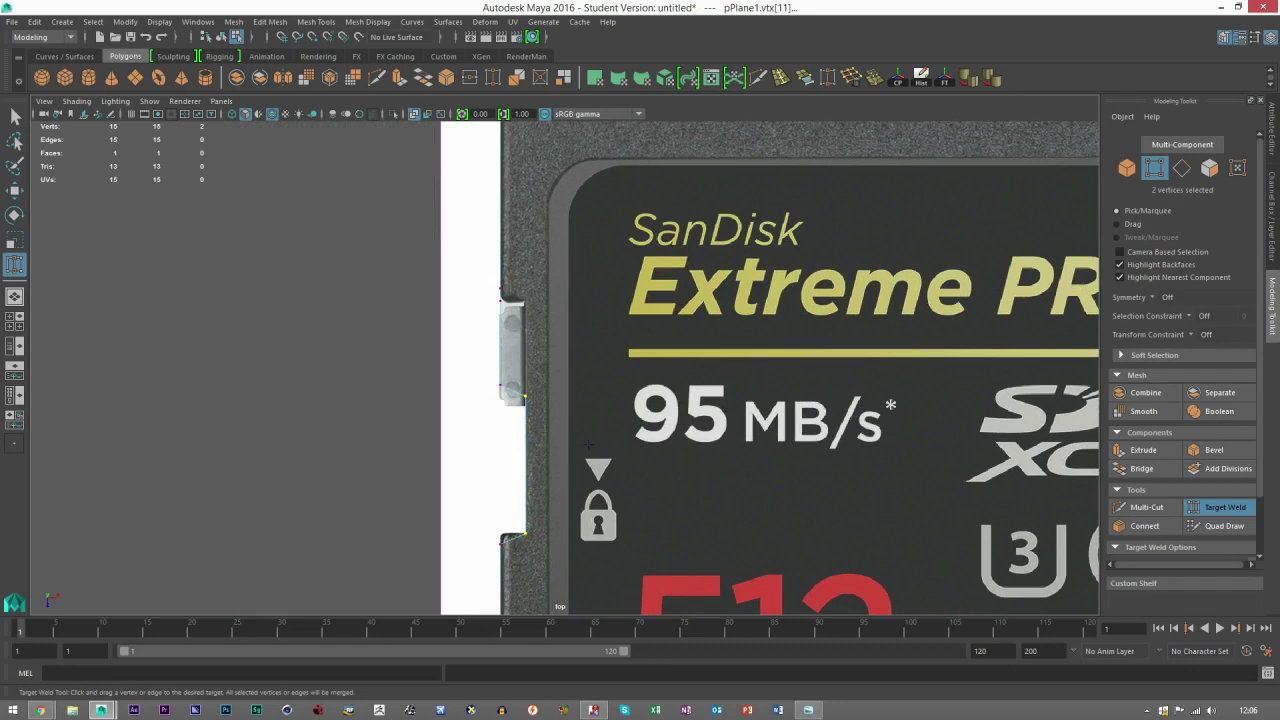
Target Weld the vertices at the lock switch's upper end onto the left-edge vertex near its lower end
scroll(562, 365, up, 2)
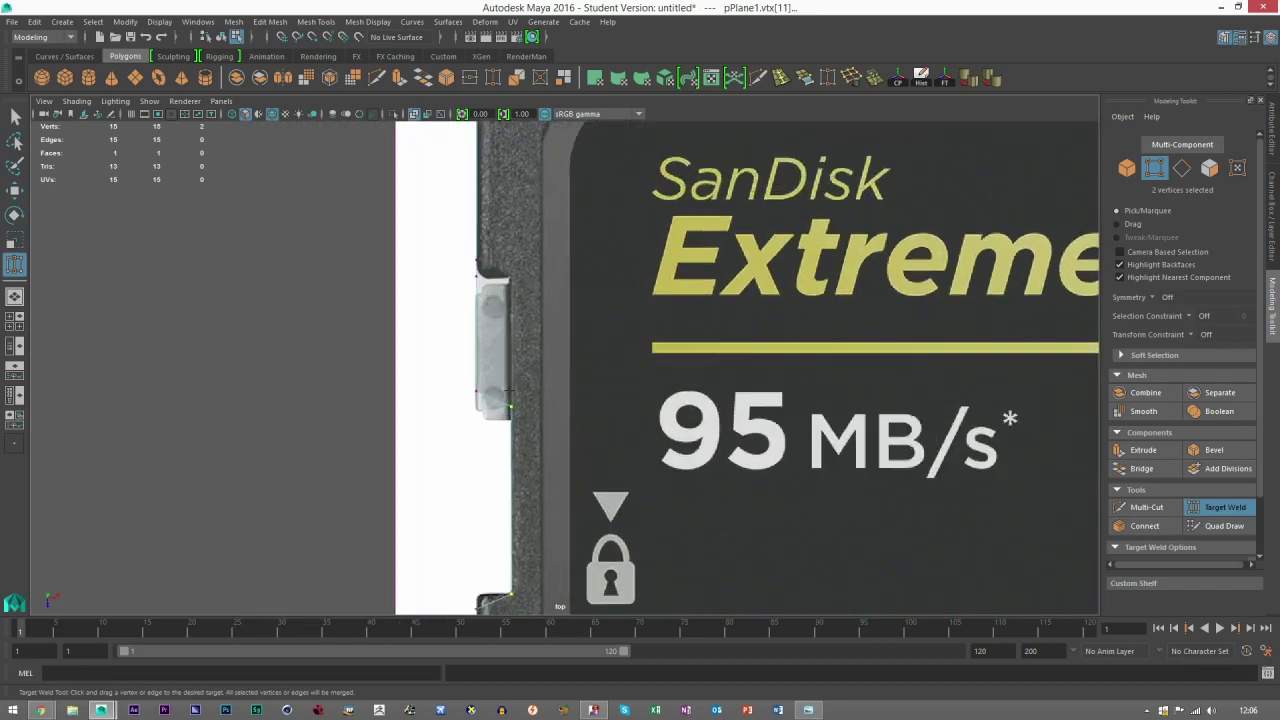
scroll(460, 360, up, 1)
mouse_move(558, 395)
alt+middle_down()
mouse_move(557, 195)
mouse_move(556, 402)
alt+middle_up()
drag(484, 306, 470, 453)
key(ctrl+z)
key(ctrl+z)
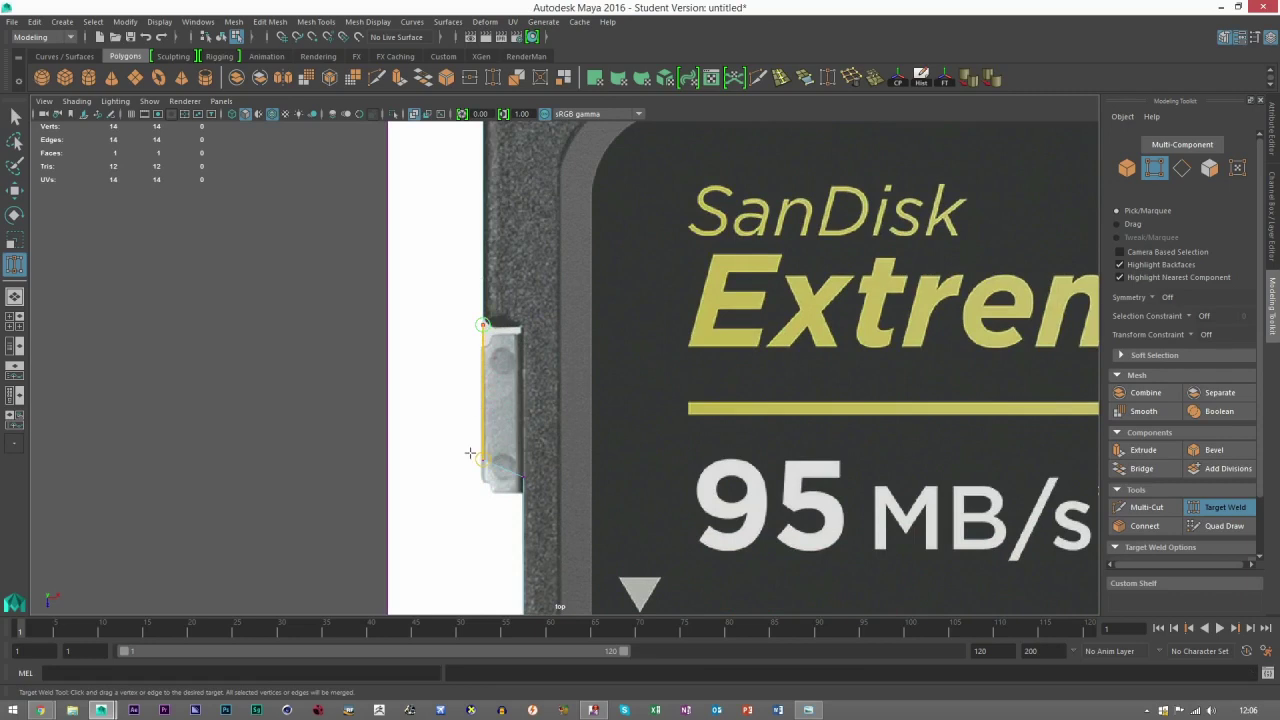
click(15, 117)
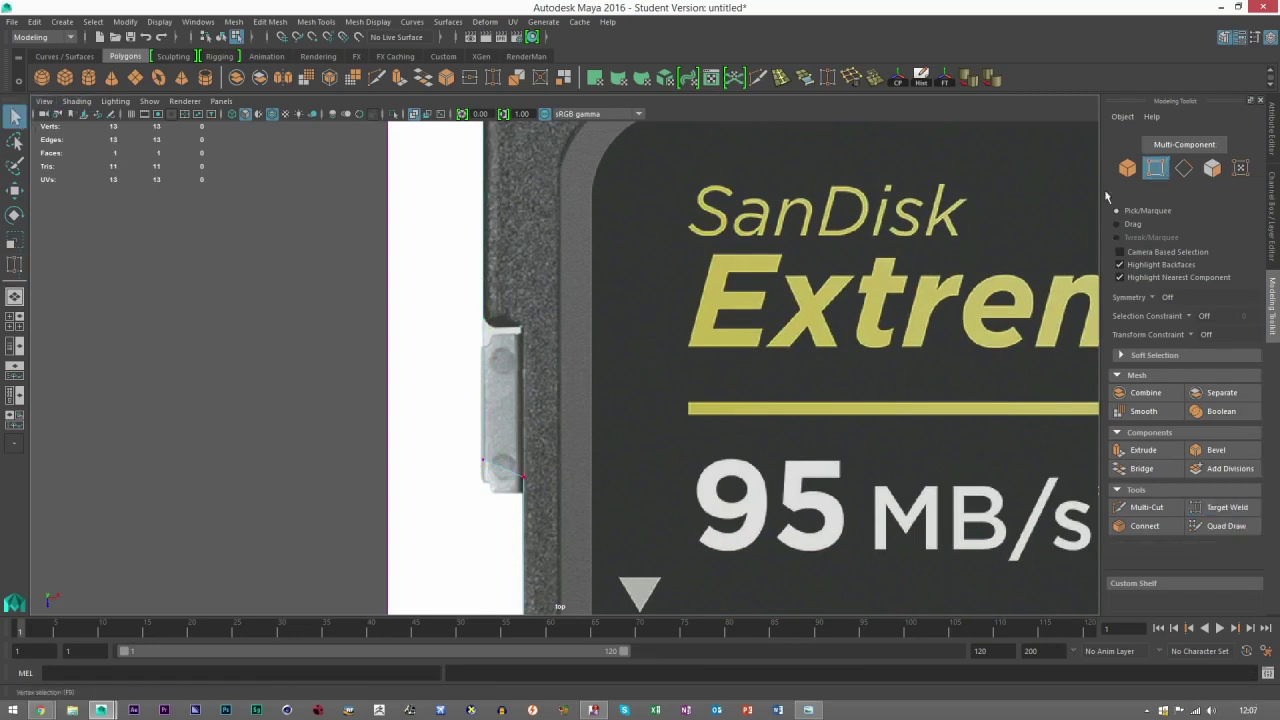
Move the two vertices at the lock switch's lower end up to the upper edge of the left notch
alt+middle_drag(533, 426, 539, 376)
scroll(539, 378, up, 2)
drag(466, 401, 606, 478)
key(w)
scroll(556, 445, up, 1)
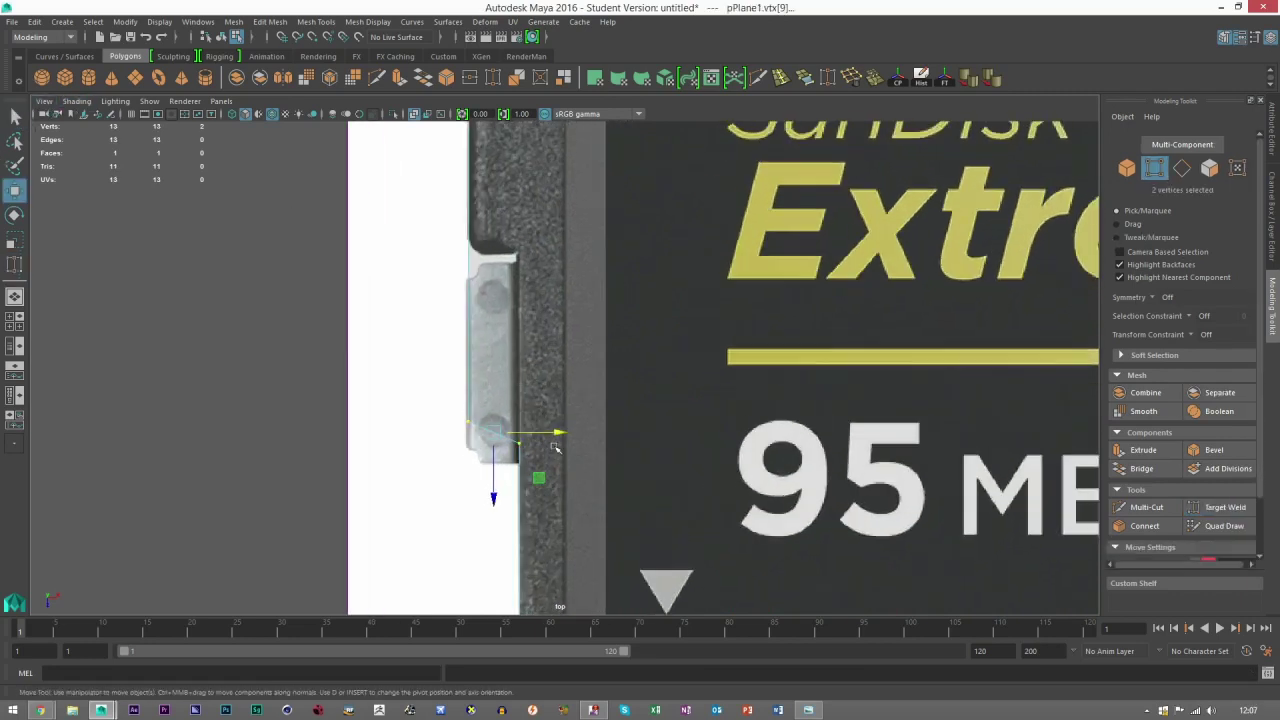
drag(492, 481, 493, 283)
scroll(510, 300, down, 2)
alt+middle_drag(525, 331, 543, 517)
scroll(543, 517, up, 5)
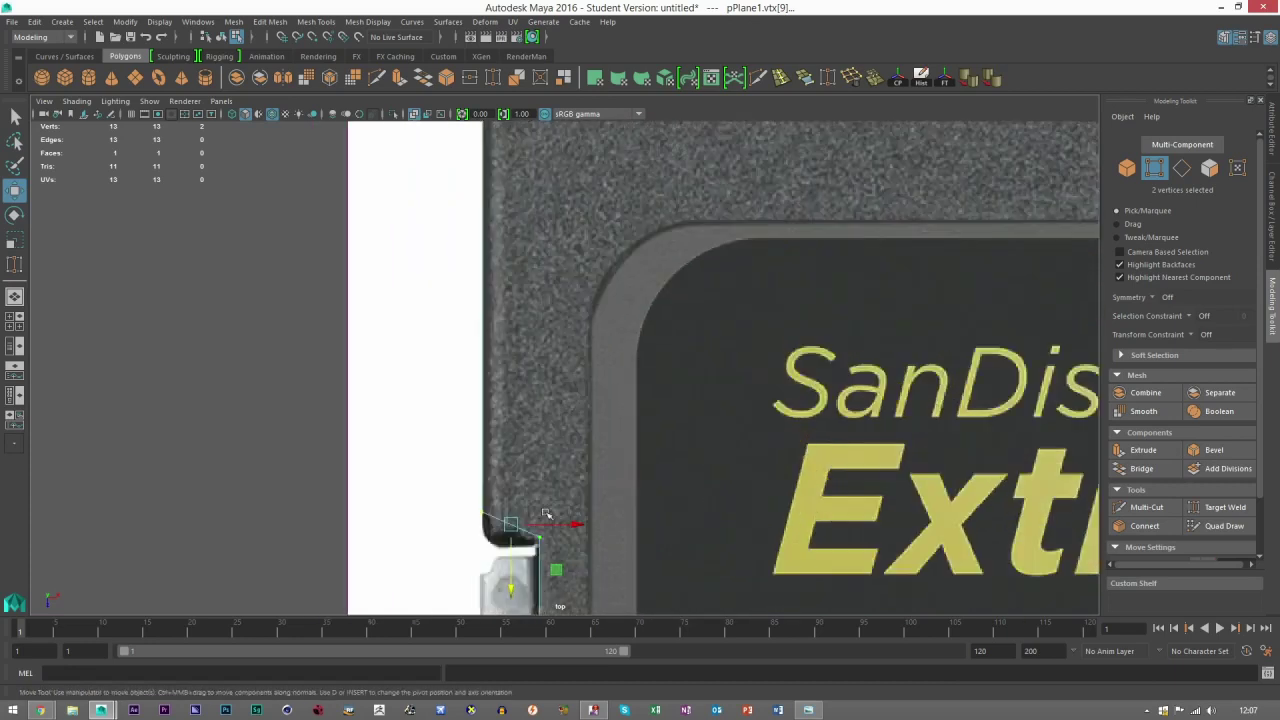
alt+middle_drag(557, 417, 546, 246)
alt+middle_drag(482, 495, 465, 278)
drag(457, 266, 457, 281)
Snap the outer vertices of the left notch's upper and lower edges level with its inner vertices, and return to object selection
drag(385, 157, 519, 268)
key(v)
scroll(516, 312, down, 10)
alt+middle_drag(550, 420, 554, 246)
scroll(545, 300, up, 4)
alt+middle_drag(537, 320, 552, 512)
scroll(530, 465, up, 6)
drag(440, 405, 588, 414)
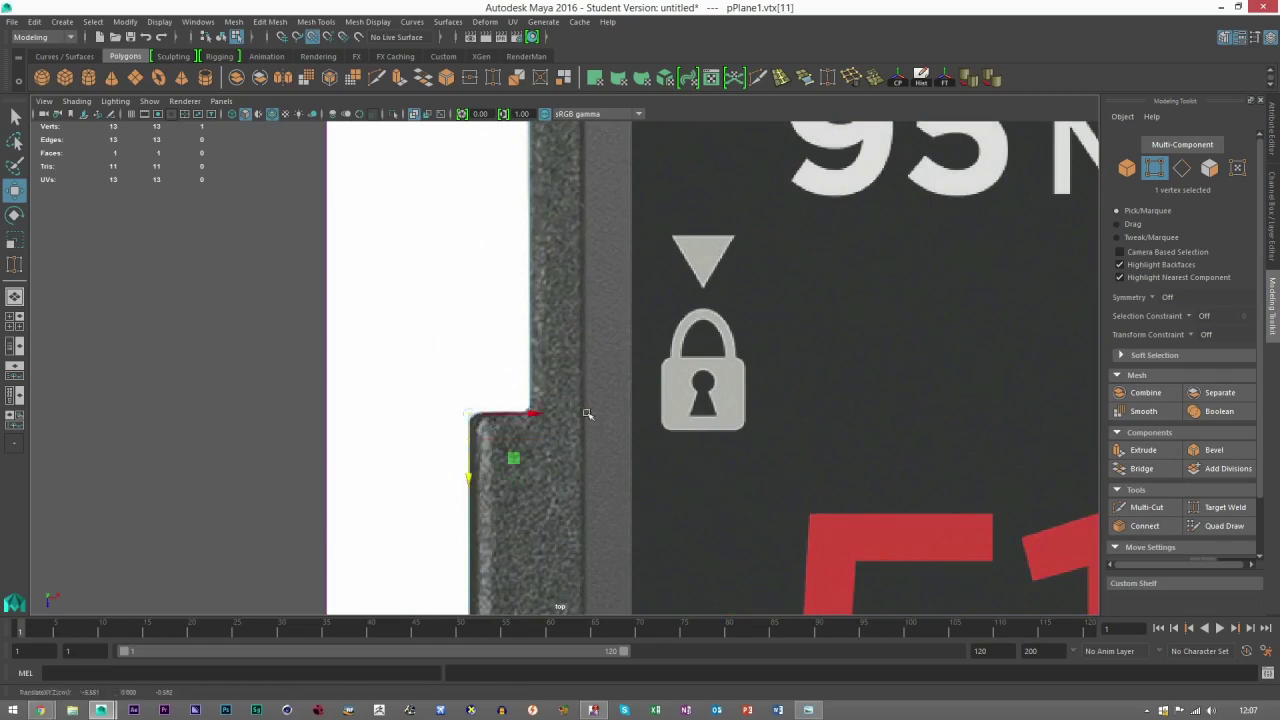
click(1127, 169)
key(f)
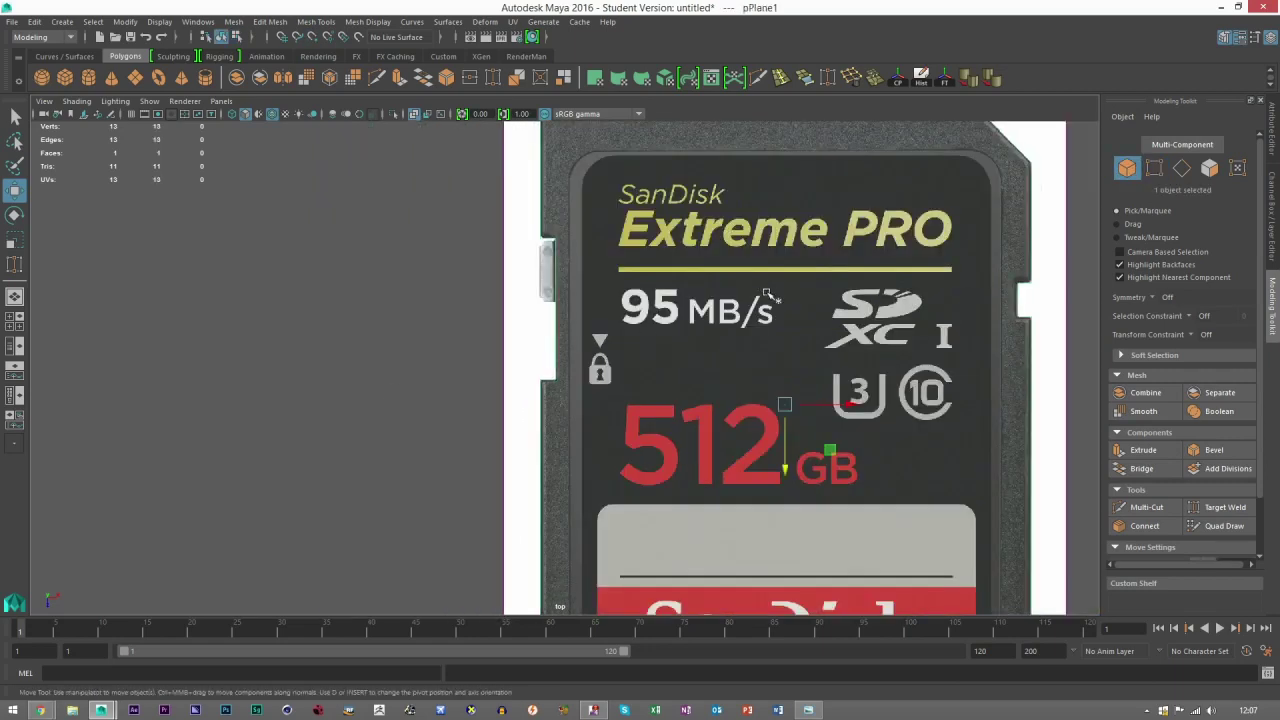
Add two Multi-Cut vertices on the plane's bottom edge at the outer ends of the shallow recess
scroll(752, 283, down, 3)
alt+middle_drag(750, 283, 719, 302)
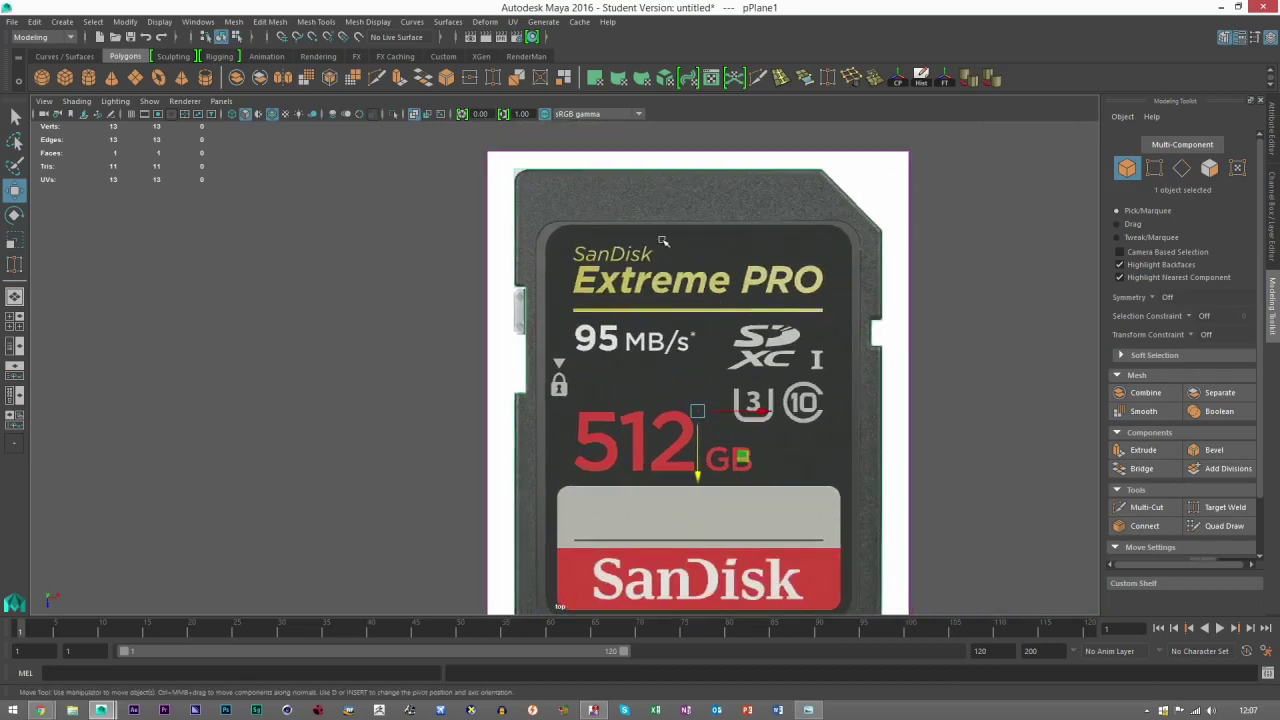
alt+middle_drag(683, 365, 668, 285)
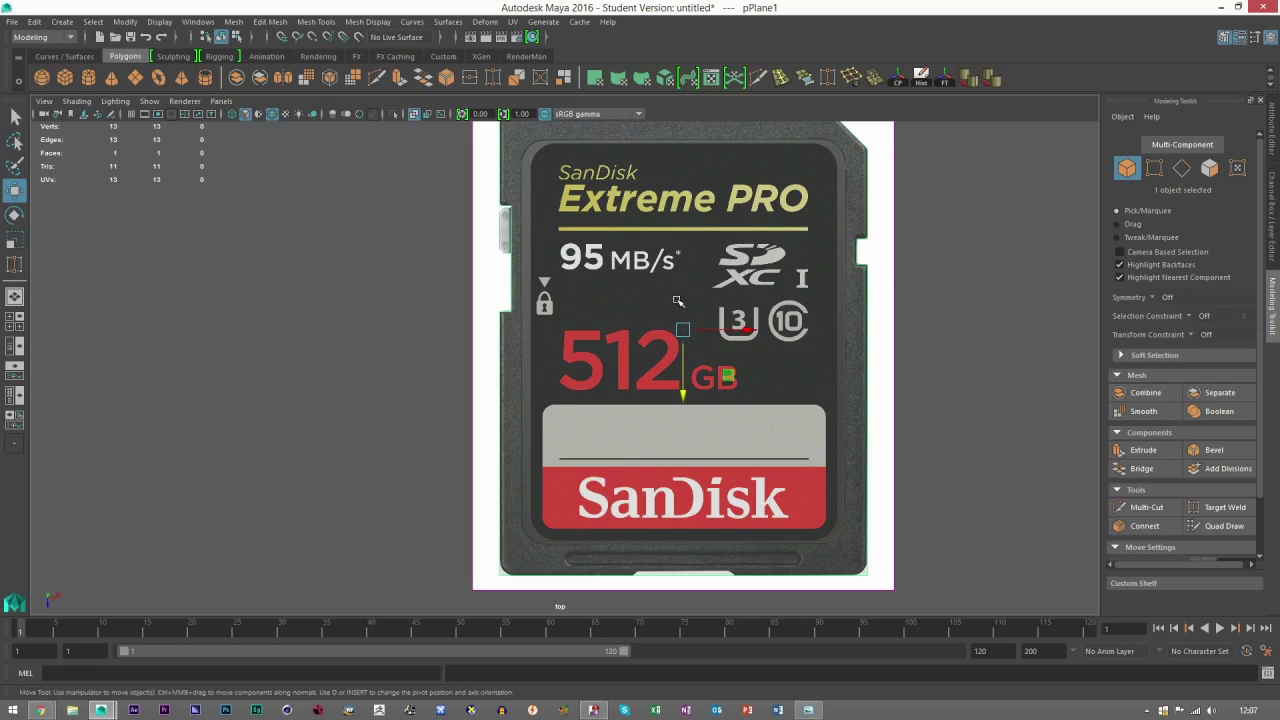
alt+middle_drag(592, 432, 575, 375)
scroll(672, 463, up, 3)
alt+middle_drag(618, 428, 554, 323)
scroll(580, 423, up, 5)
click(760, 78)
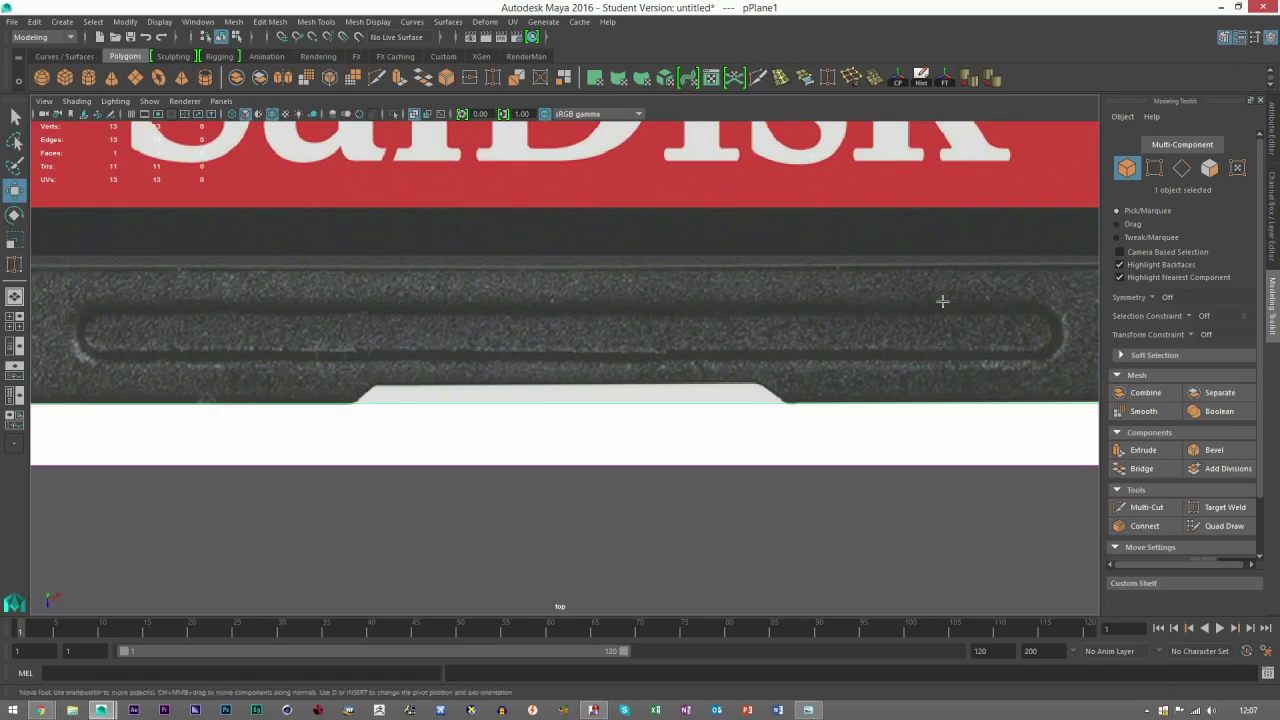
click(788, 405)
key(q)
key(g)
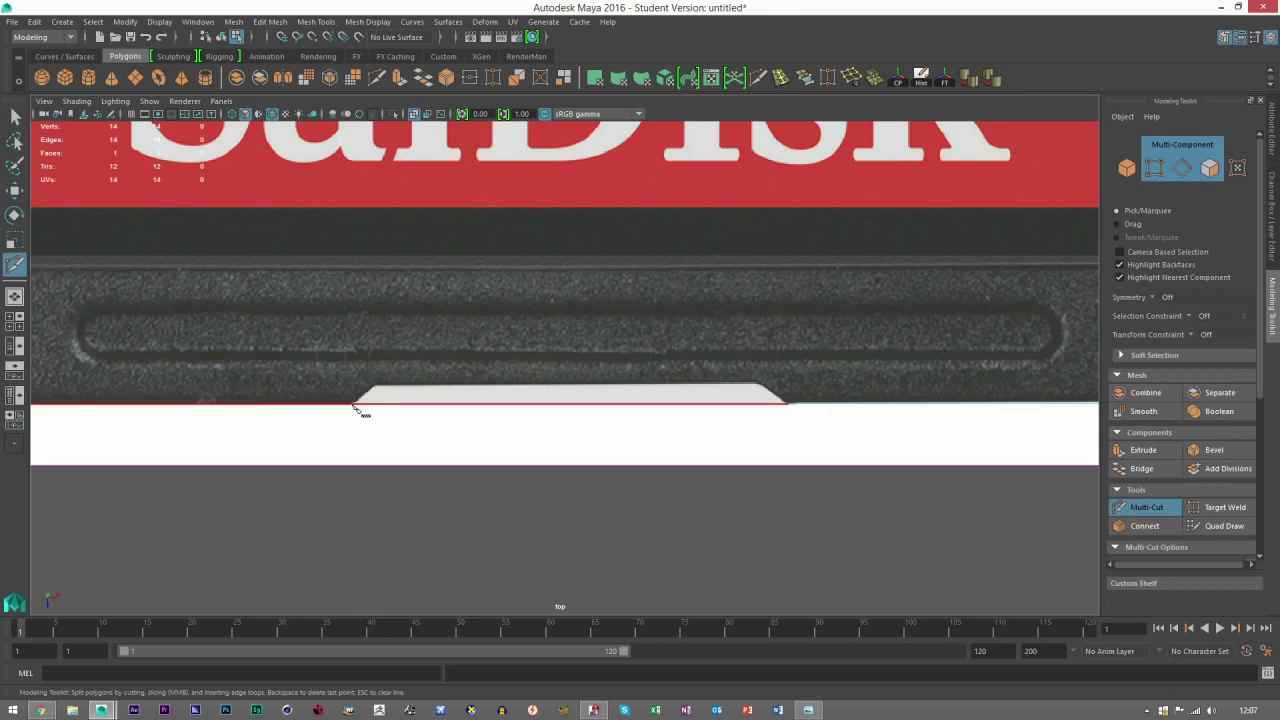
click(355, 405)
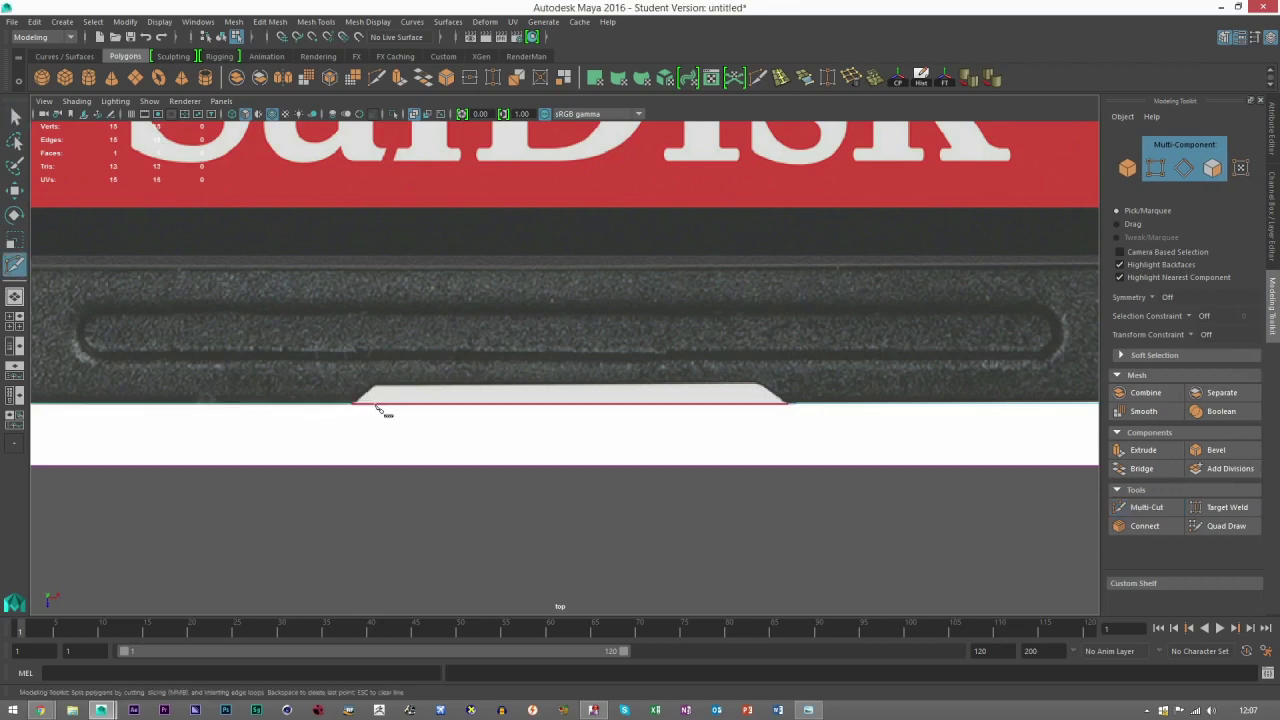
Add two more Multi-Cut vertices on the bottom edge just inside the ends of the recess
click(387, 406)
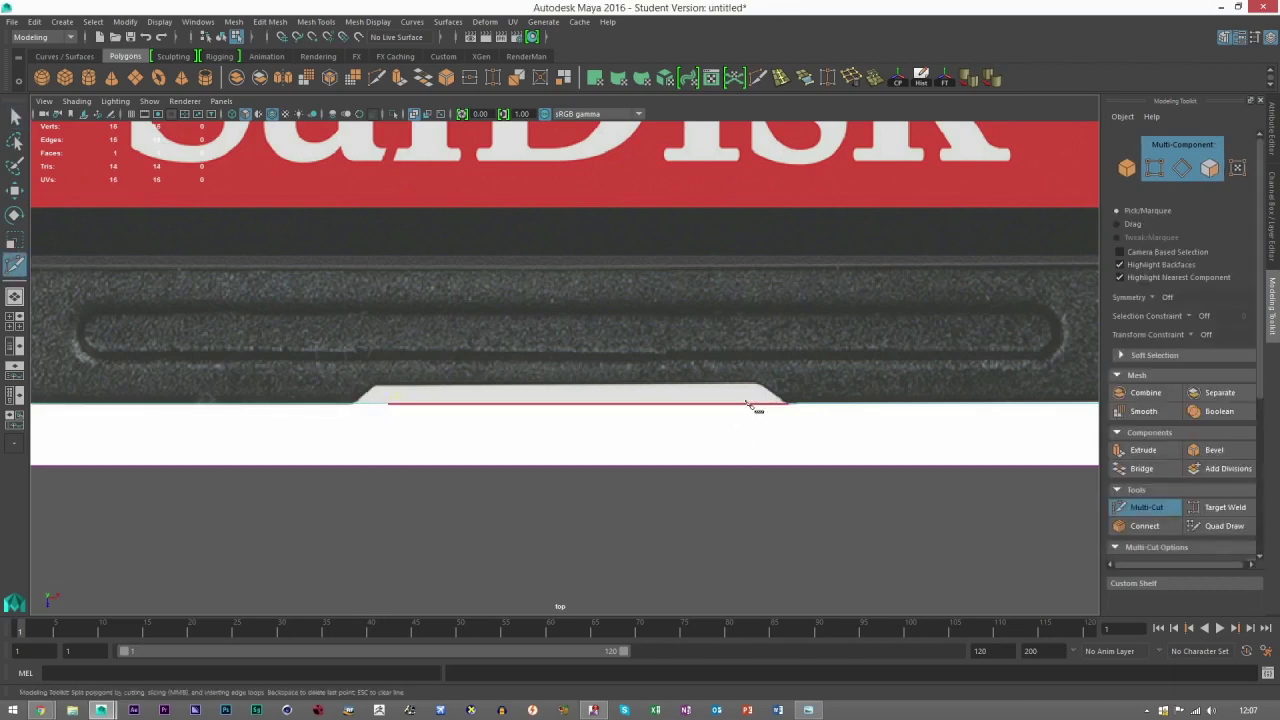
click(746, 404)
click(15, 116)
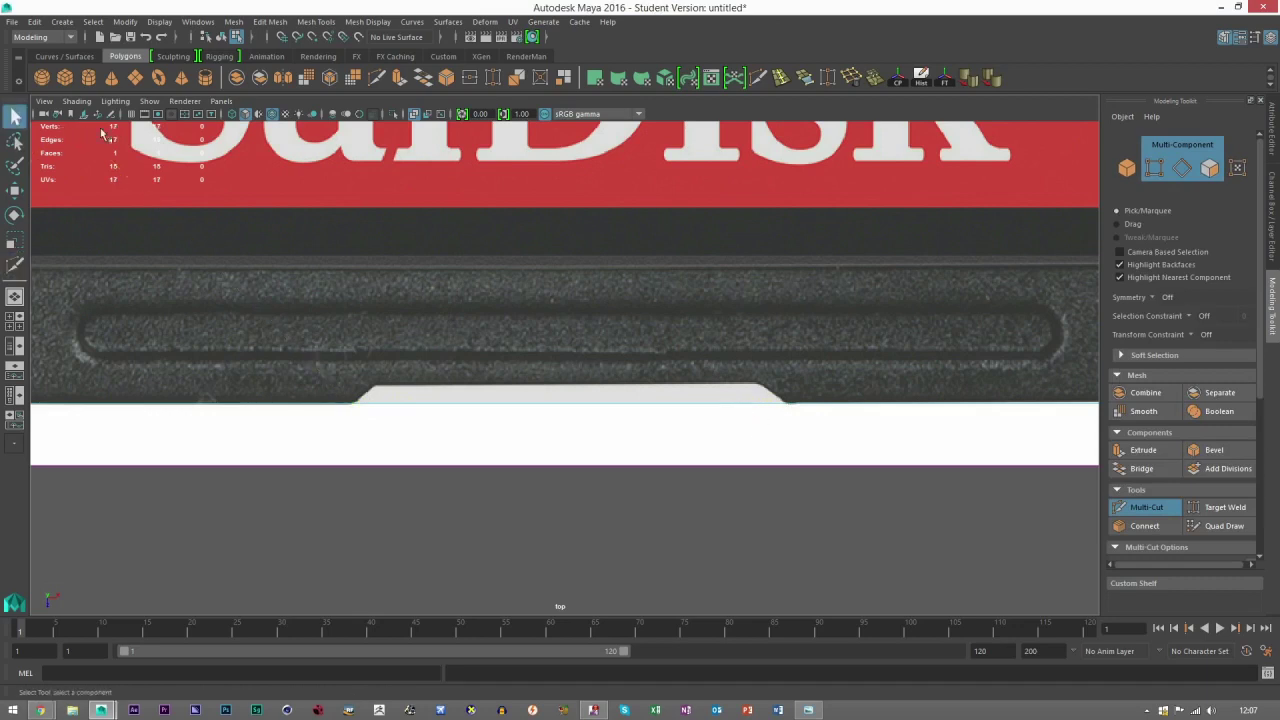
Move the two inner bottom-edge vertices up to the upper edge of the recess
click(1155, 167)
drag(369, 370, 760, 420)
key(w)
scroll(603, 420, up, 2)
drag(571, 470, 598, 438)
Align the two raised vertices sideways with the recess's inner corners and return to object selection
drag(777, 379, 932, 393)
drag(272, 362, 328, 396)
drag(185, 414, 288, 423)
alt+middle_drag(978, 441, 692, 395)
scroll(690, 392, up, 3)
click(1127, 168)
Hide the reference image plane to check the card's outline, and show the image again
scroll(677, 314, down, 5)
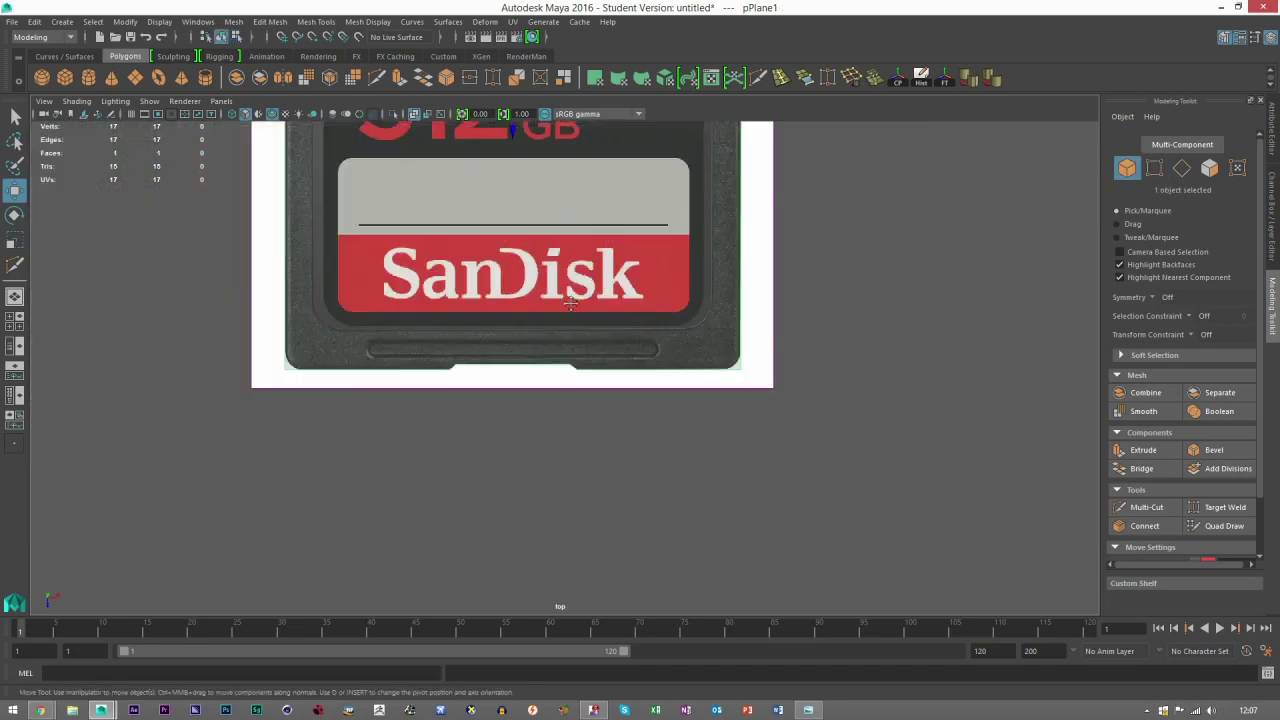
alt+middle_drag(570, 303, 551, 494)
scroll(628, 437, down, 2)
alt+middle_drag(628, 437, 629, 578)
click(322, 195)
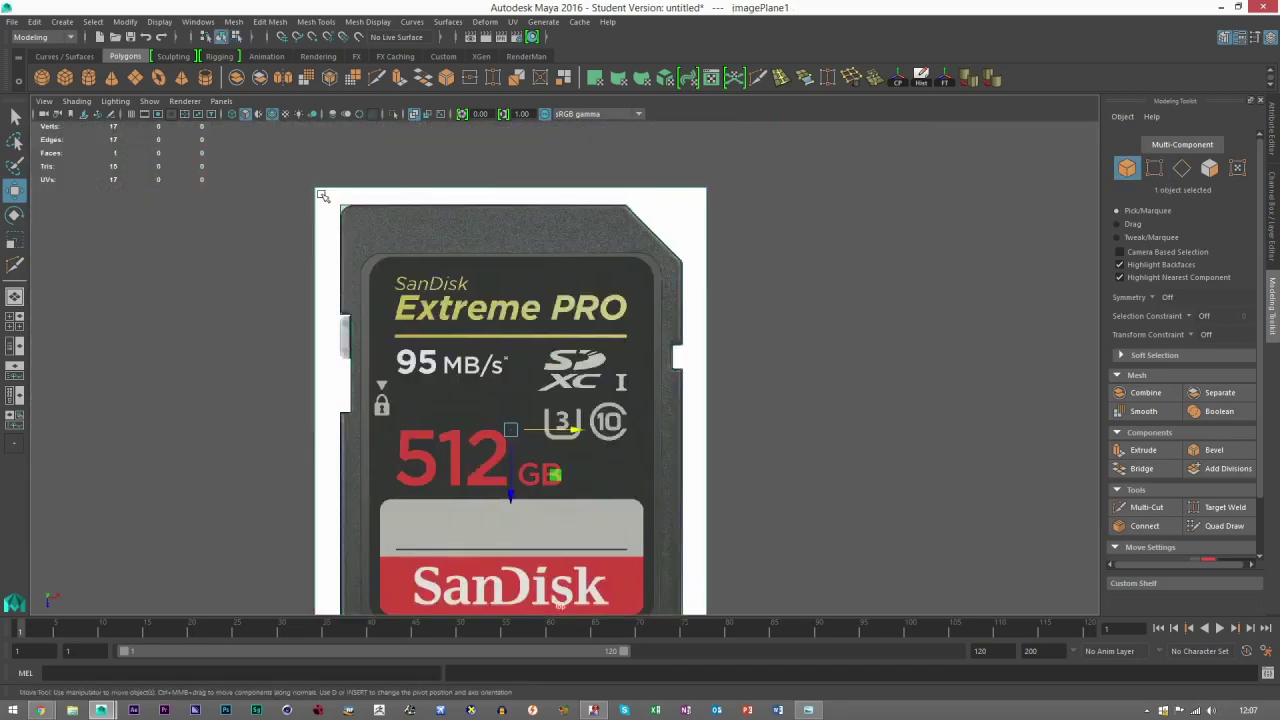
key(Delete)
scroll(587, 437, down, 2)
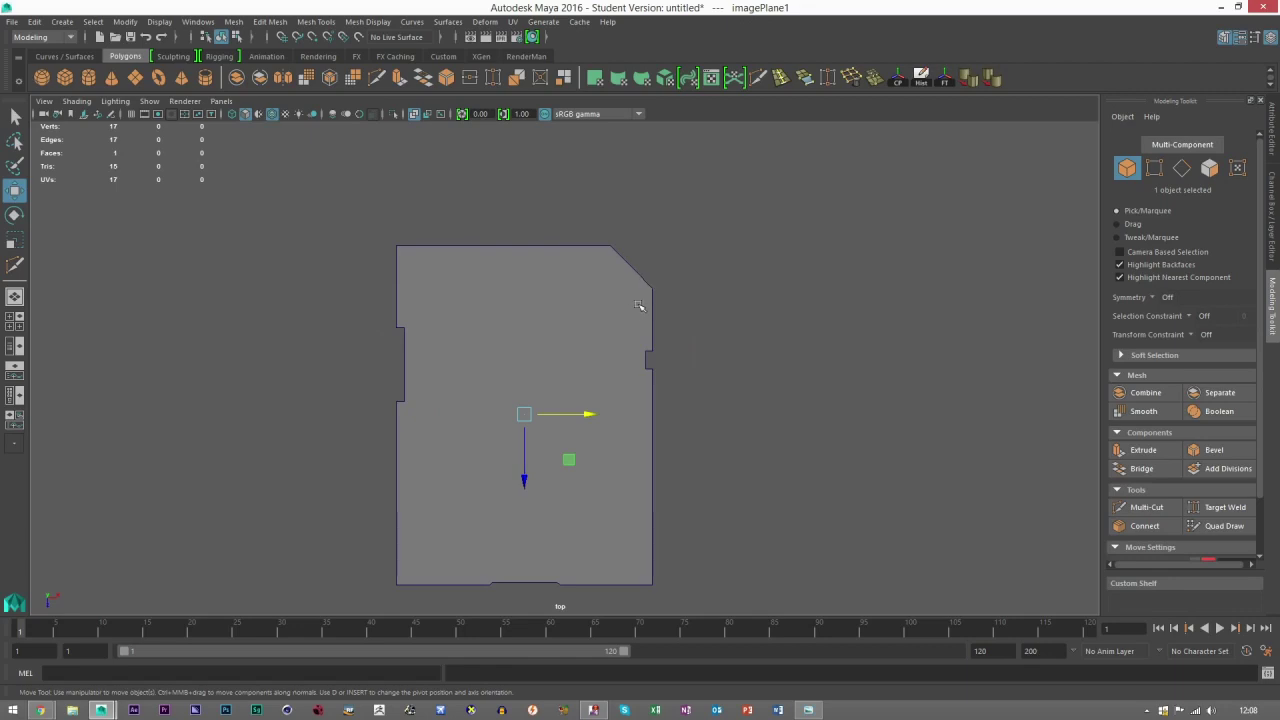
scroll(514, 327, up, 1)
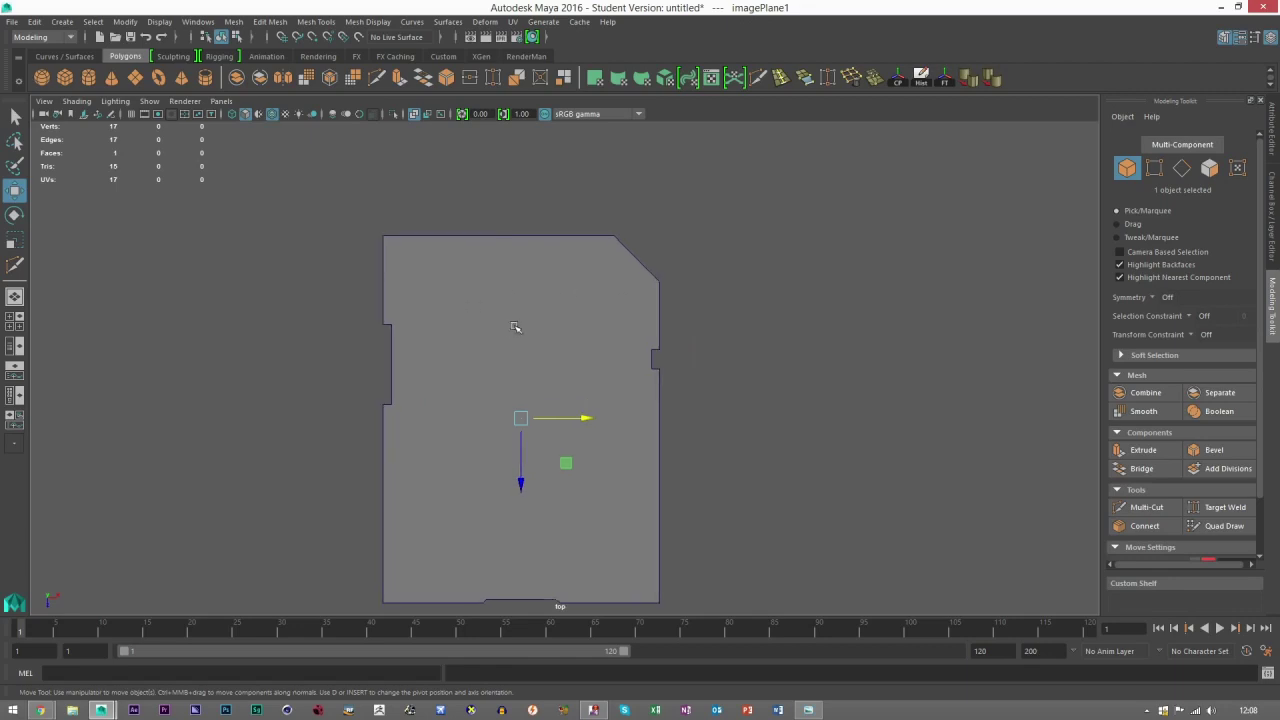
key(h)
click(860, 334)
scroll(668, 371, up, 2)
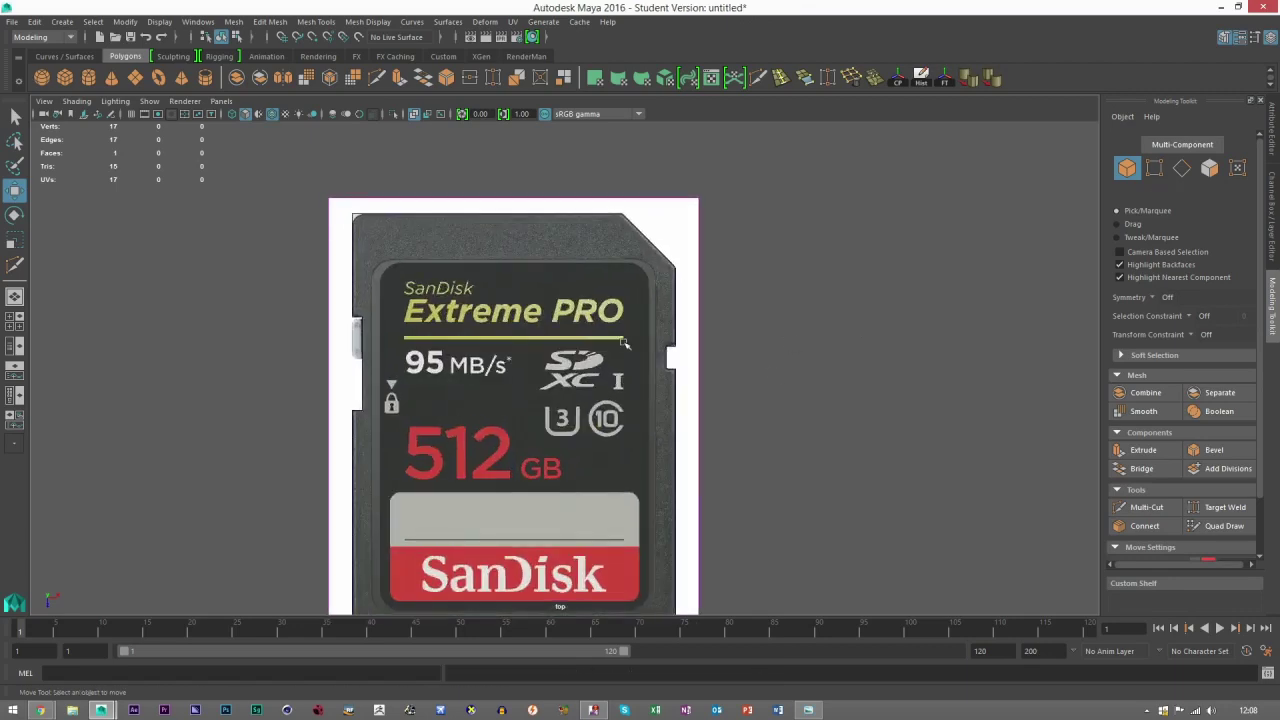
Turn off X-ray shading in the viewport and select the card-shaped plane
key(ctrl+shift+h)
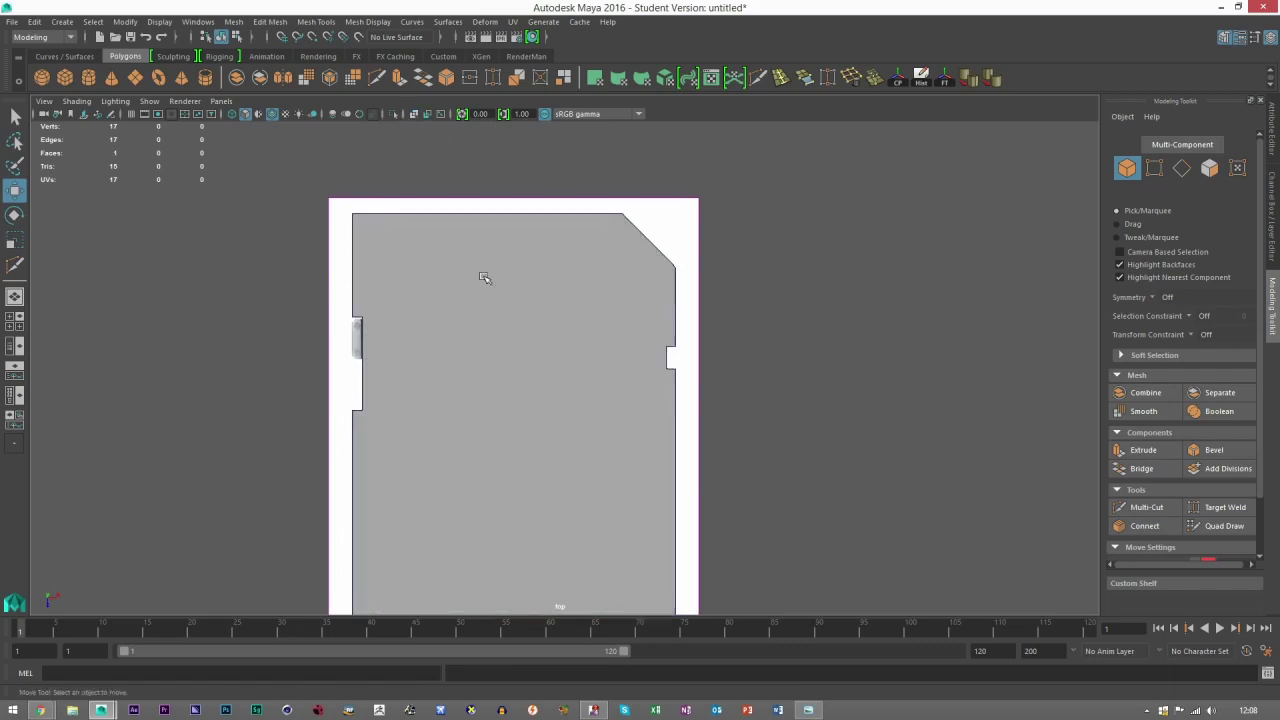
scroll(478, 280, up, 3)
alt+middle_drag(474, 295, 463, 403)
click(429, 277)
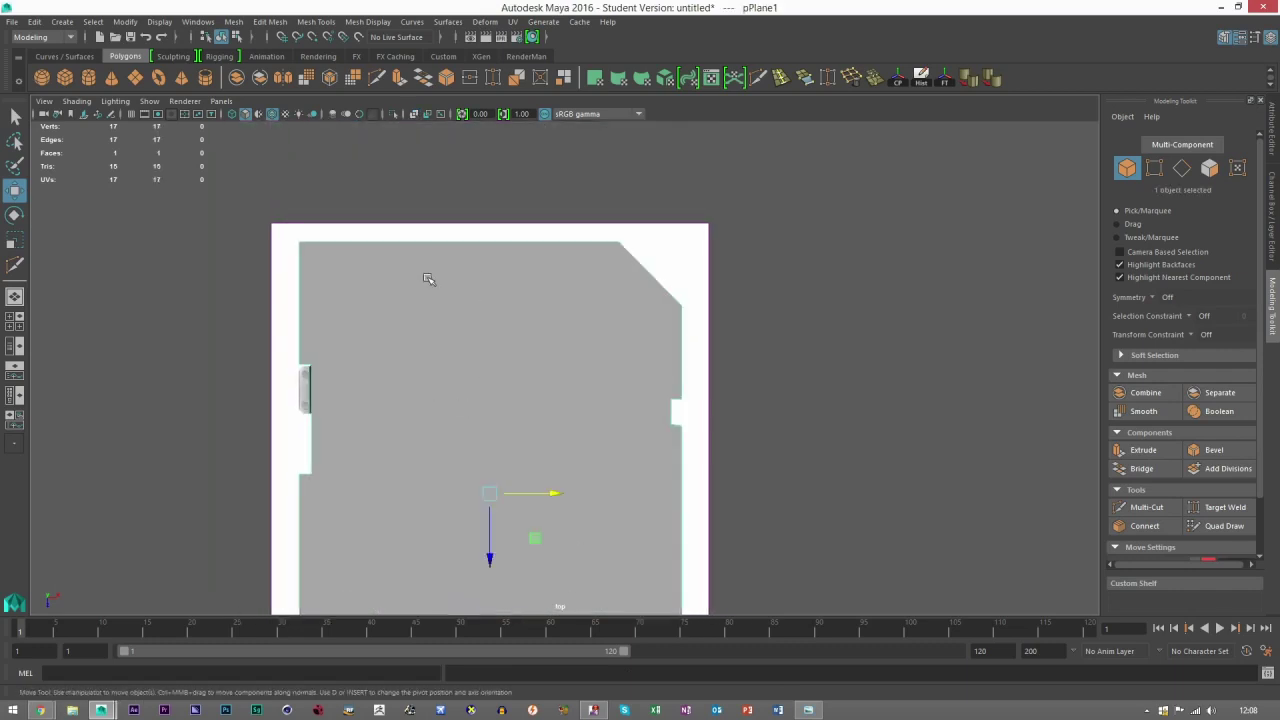
scroll(428, 272, up, 1)
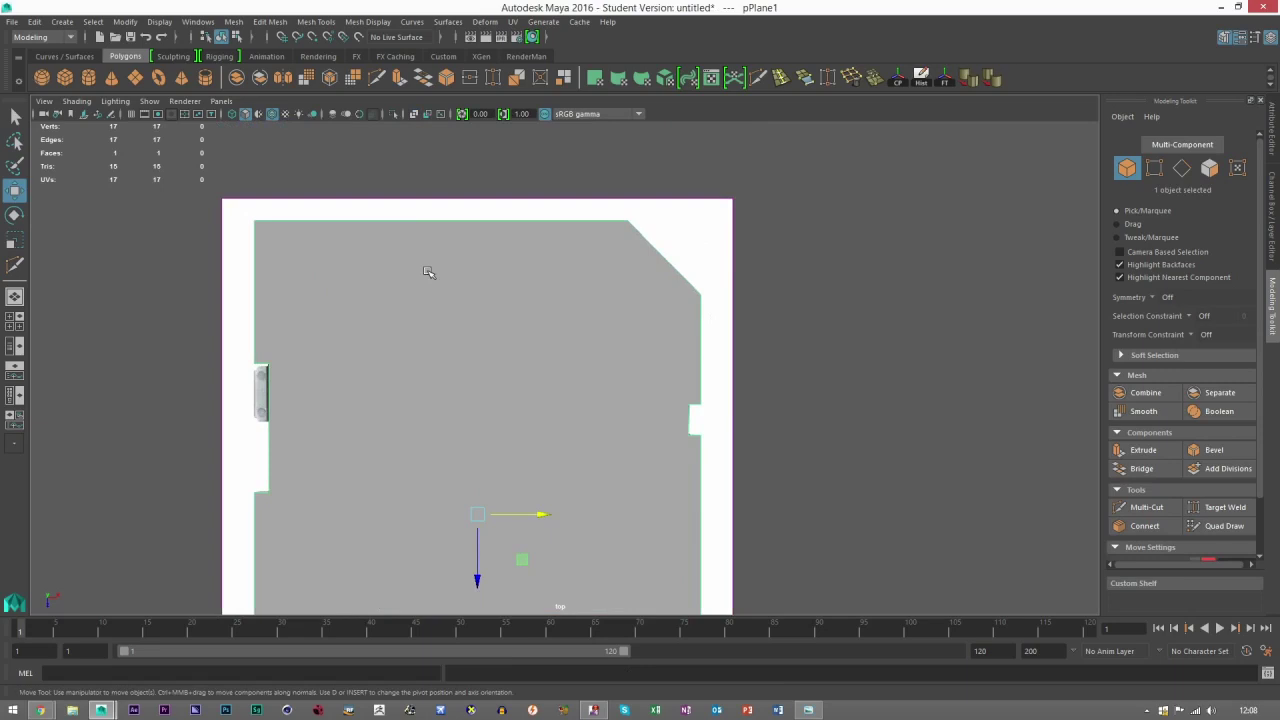
Multi-Cut an edge from the left notch's upper inner corner to the upper end of the slanted corner
click(755, 80)
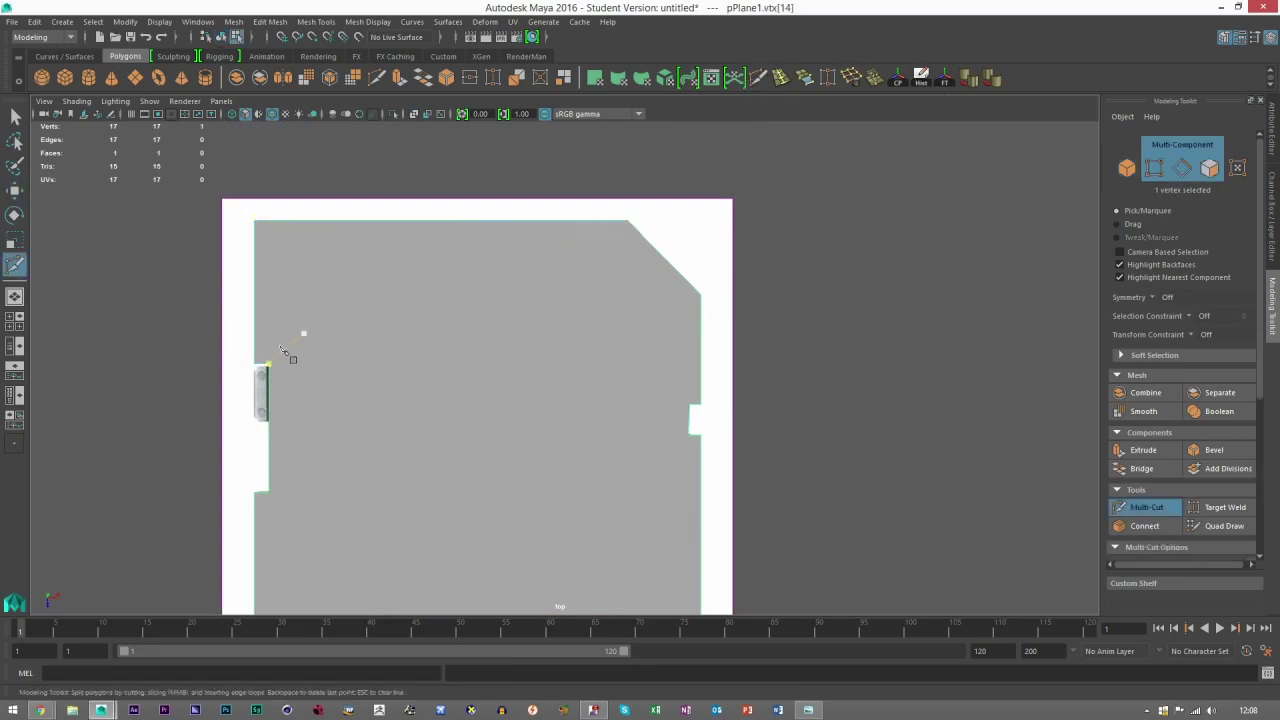
alt+middle_drag(500, 454, 498, 183)
alt+middle_drag(461, 508, 438, 403)
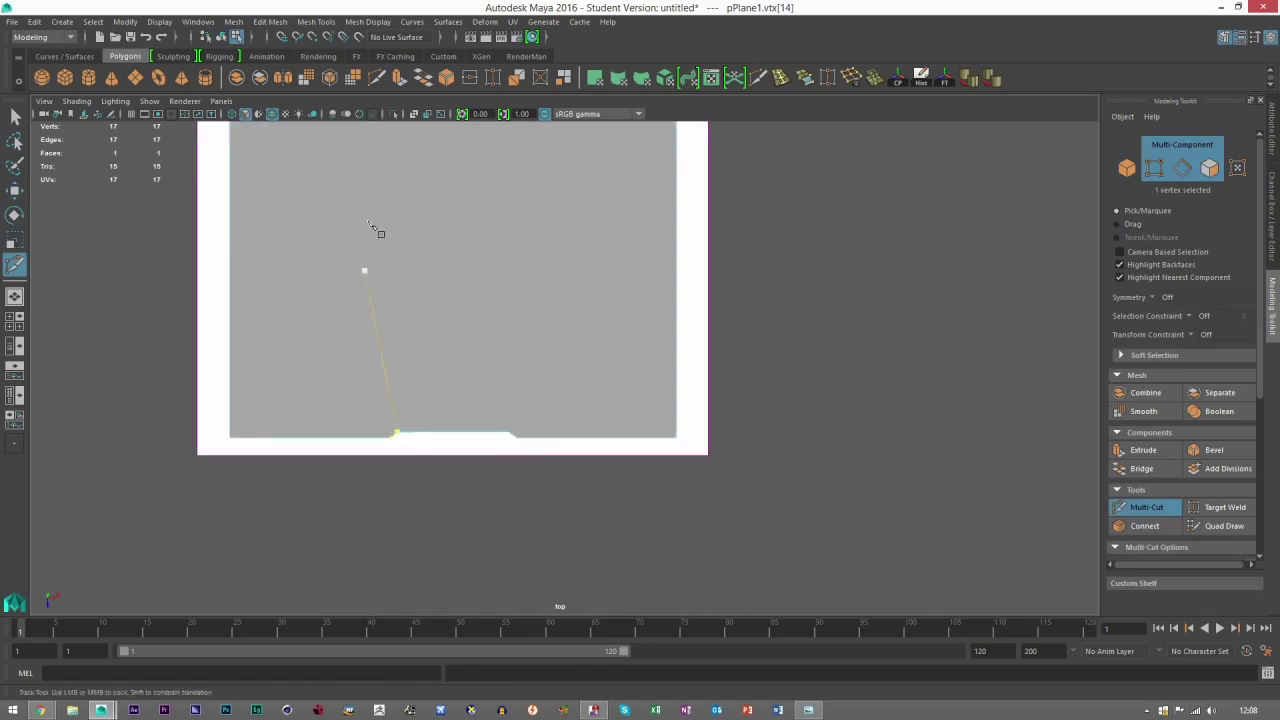
alt+middle_drag(374, 234, 378, 372)
alt+middle_drag(440, 448, 426, 308)
alt+middle_drag(312, 318, 341, 540)
alt+middle_drag(383, 221, 366, 394)
scroll(366, 394, up, 2)
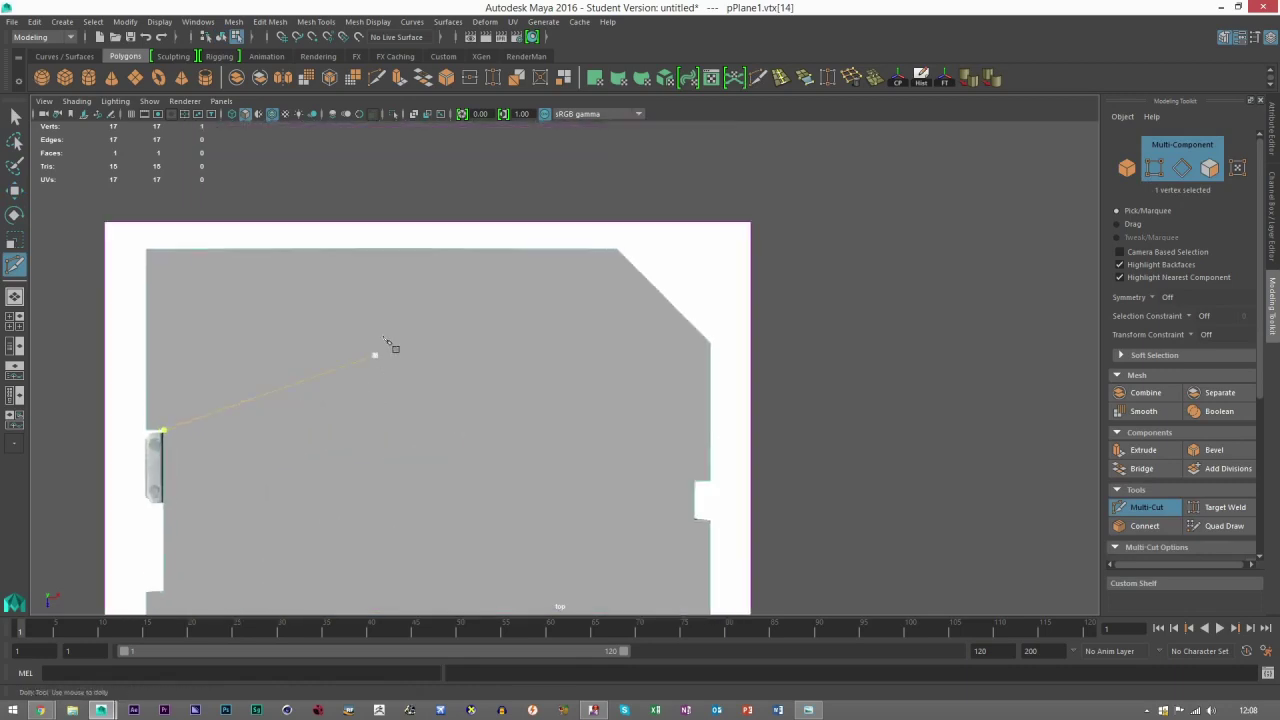
click(163, 432)
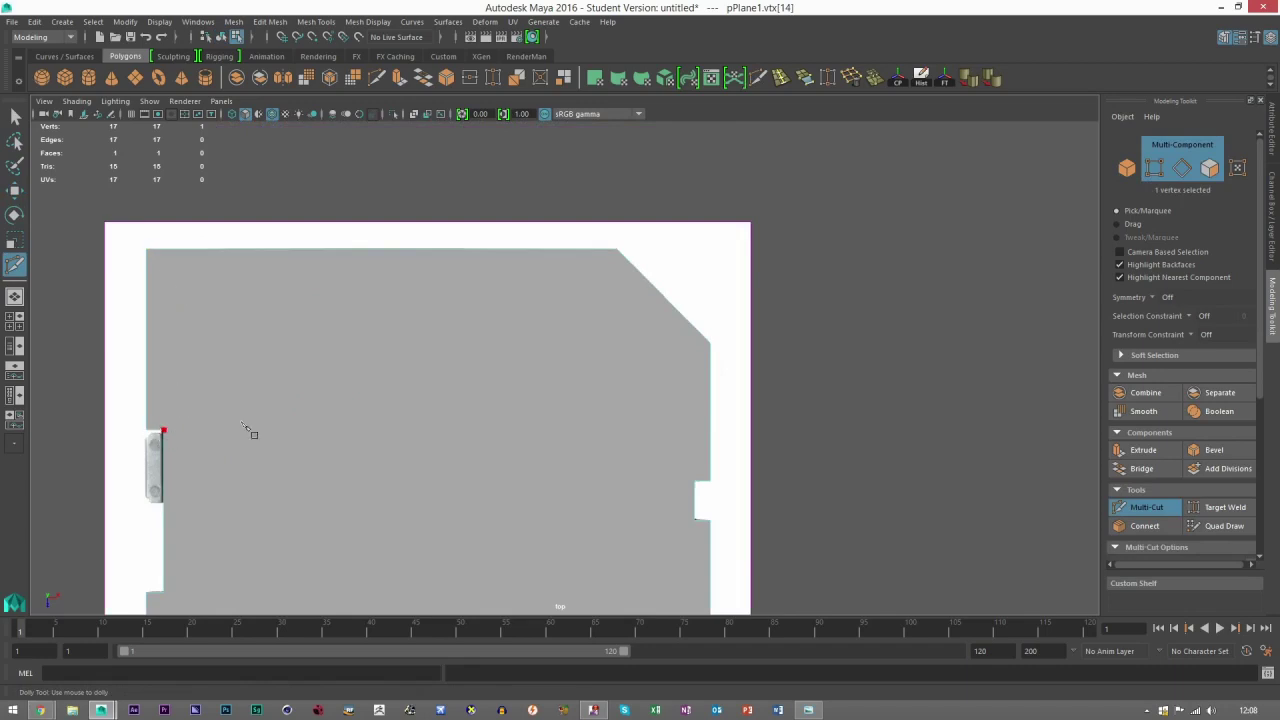
click(616, 250)
key(Return)
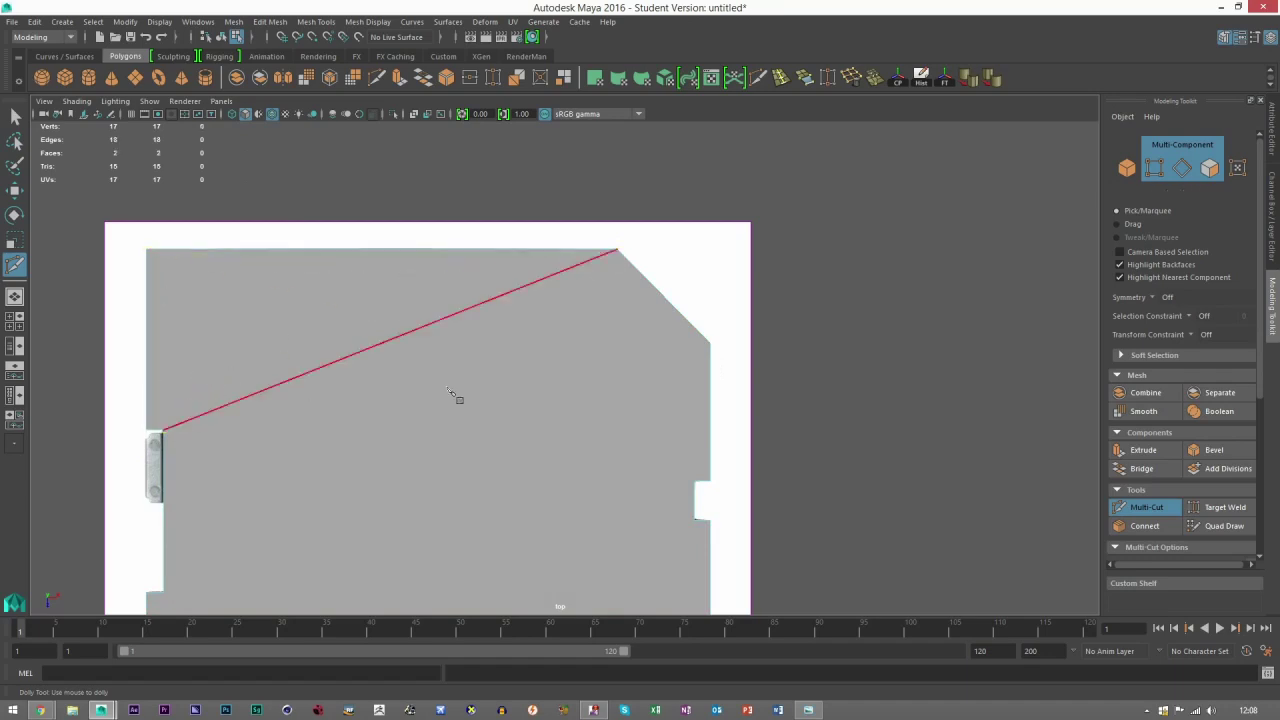
Multi-Cut an edge between the right notch's upper inner corner and the left notch's upper inner corner
alt+middle_drag(454, 394, 526, 280)
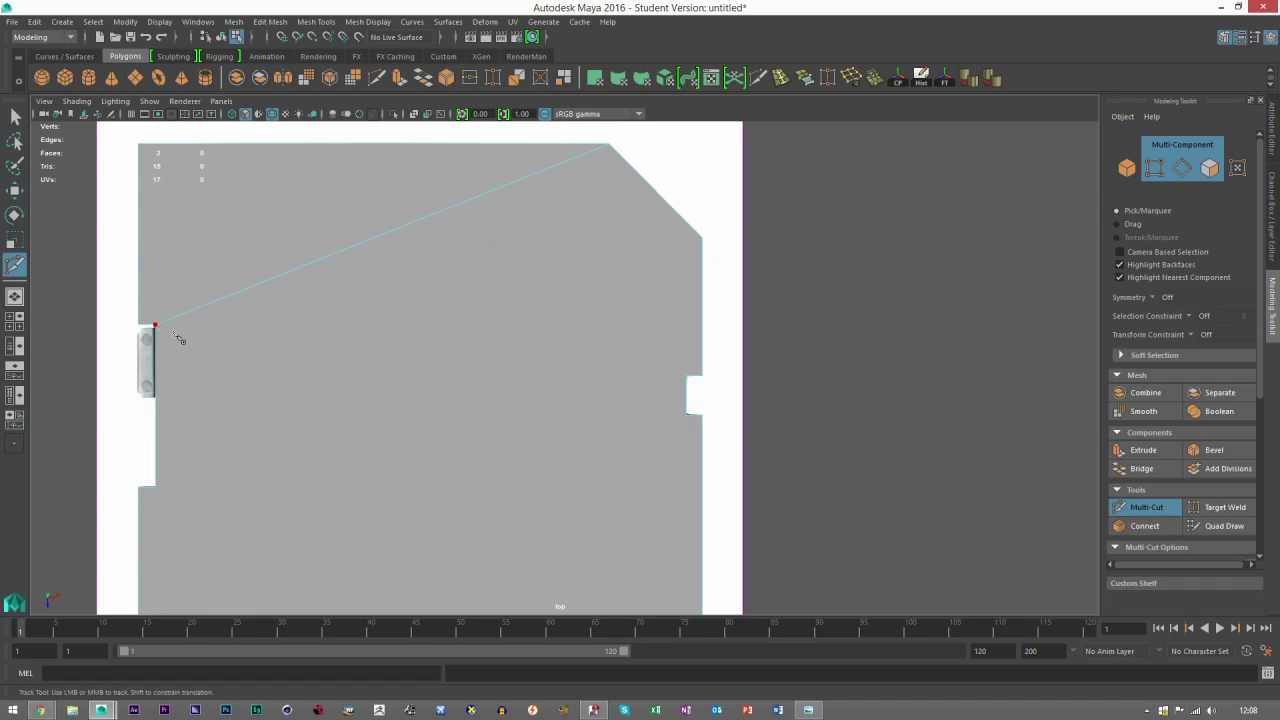
click(701, 237)
click(686, 374)
click(686, 377)
click(156, 327)
key(q)
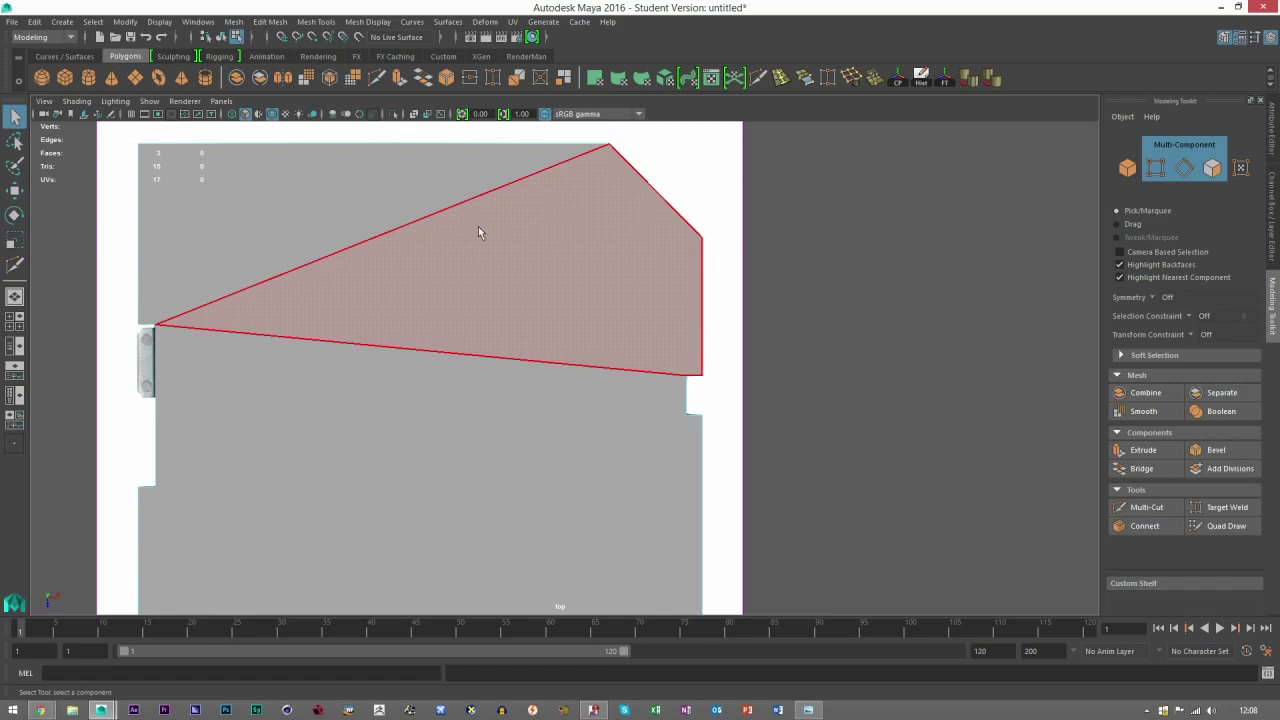
scroll(466, 346, up, 4)
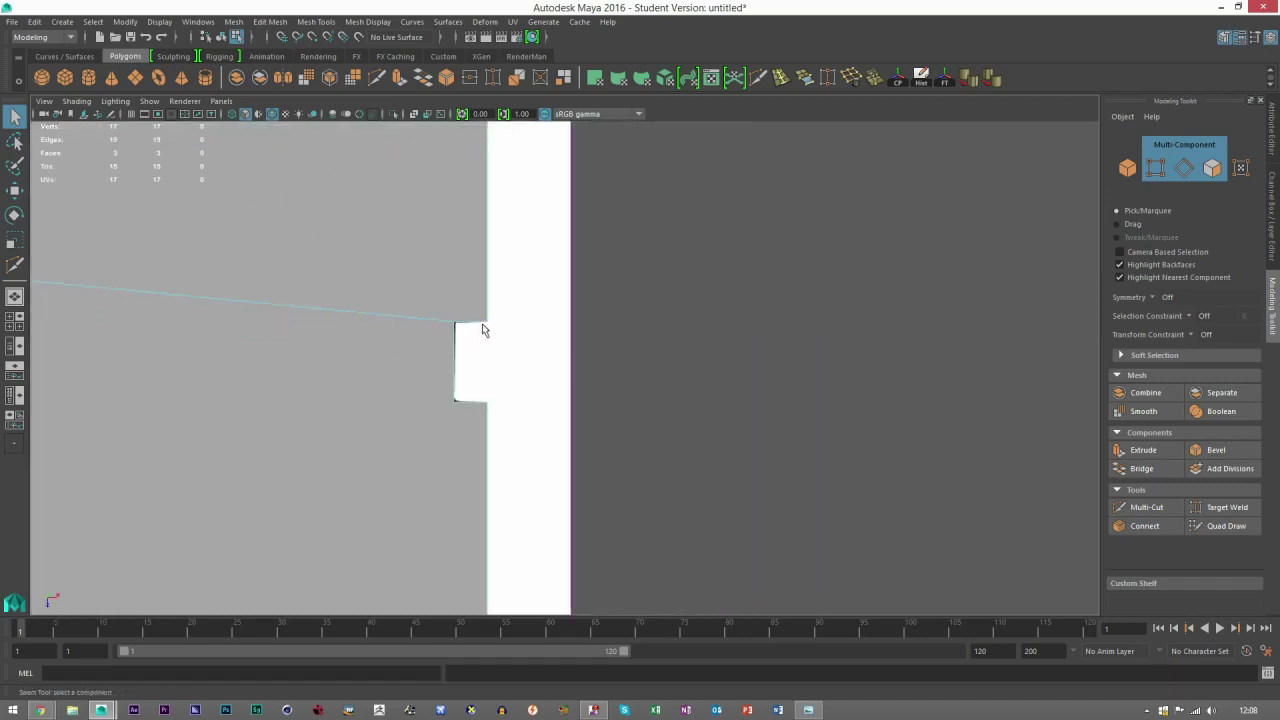
scroll(441, 328, down, 8)
scroll(441, 328, up, 1)
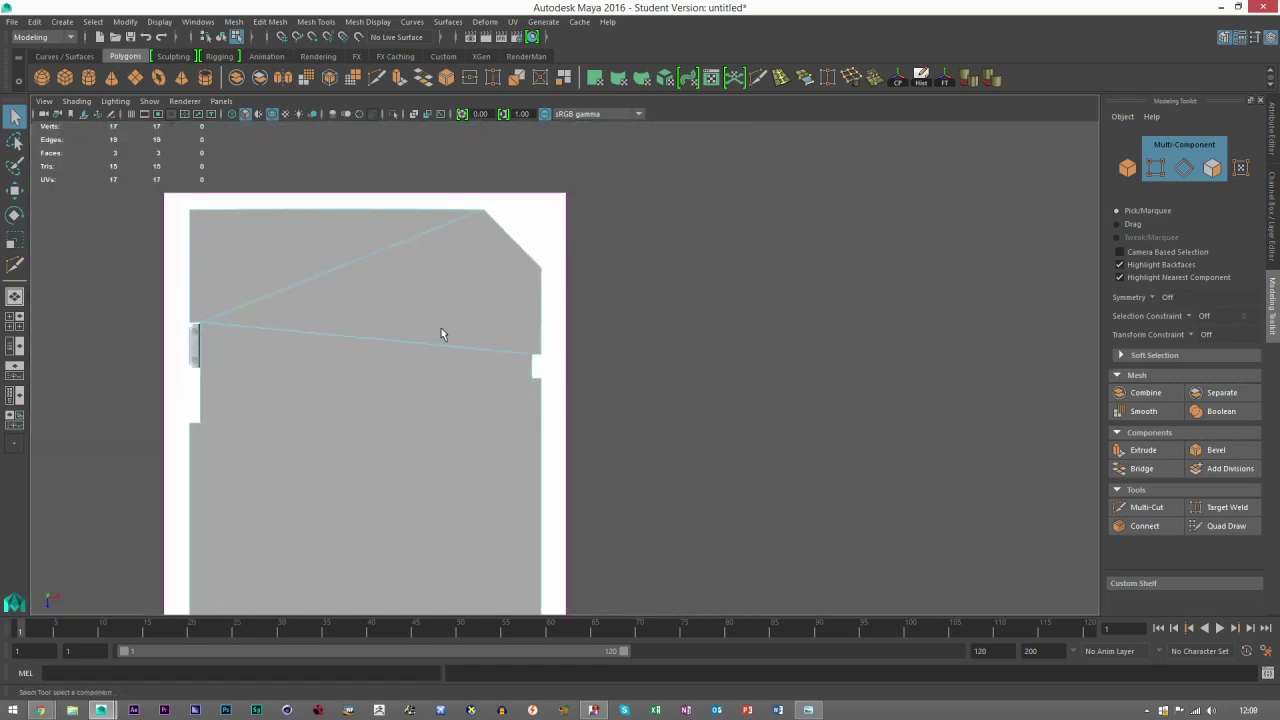
Multi-Cut an edge from the lower end of the slanted corner to the left notch's upper inner corner
key(y)
click(541, 271)
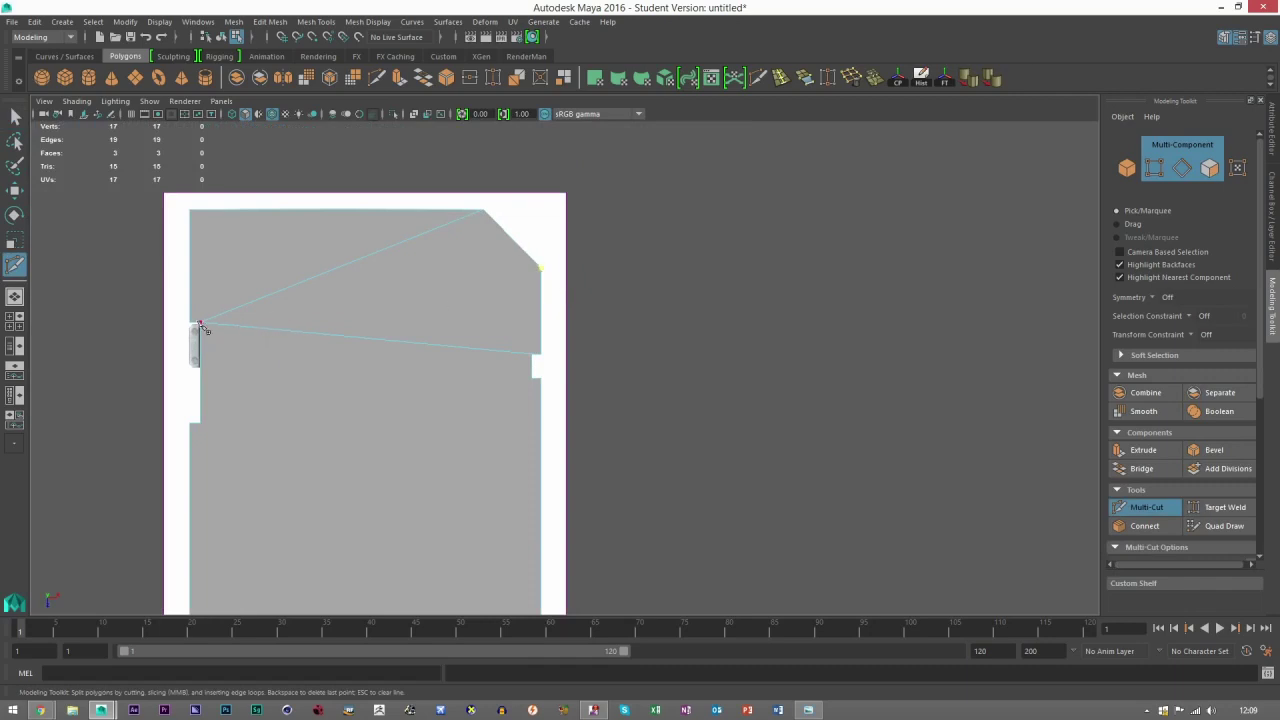
click(199, 326)
key(Return)
scroll(493, 317, up, 1)
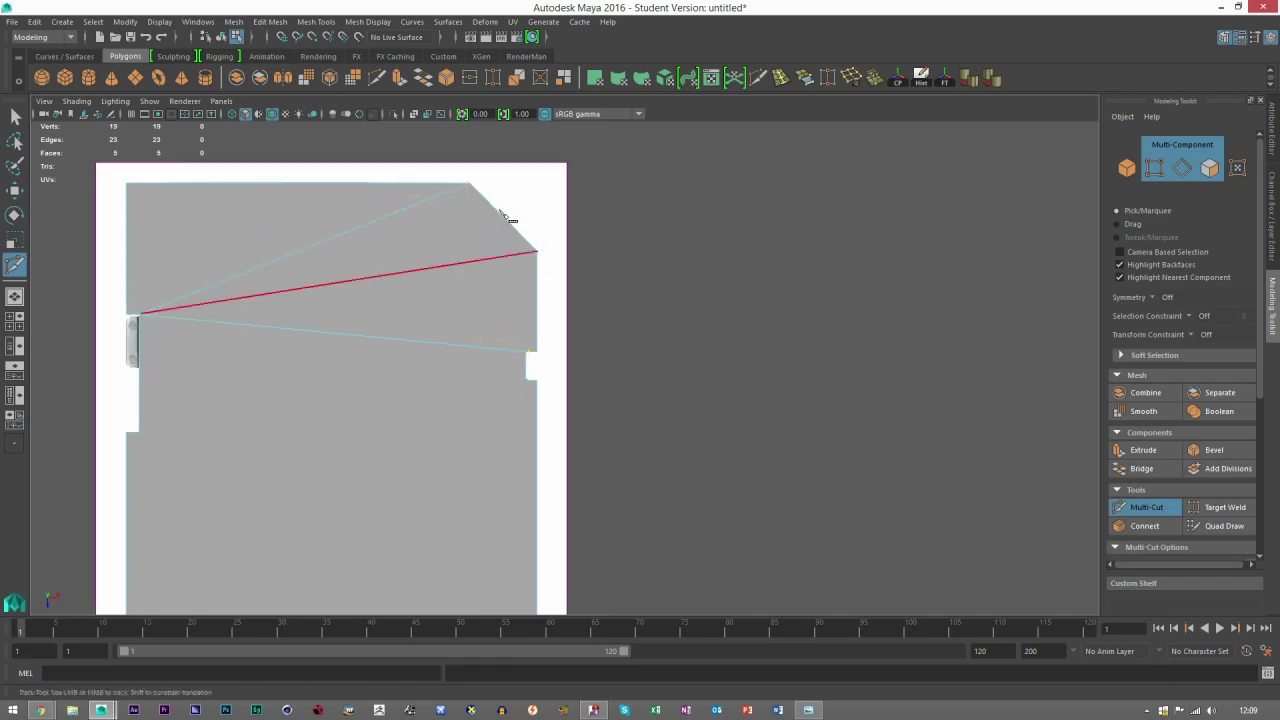
Multi-Cut an edge from the left notch's lower inner corner to the right notch's lower inner corner
alt+middle_drag(511, 220, 644, 127)
alt+middle_drag(313, 266, 276, 248)
scroll(276, 248, up, 1)
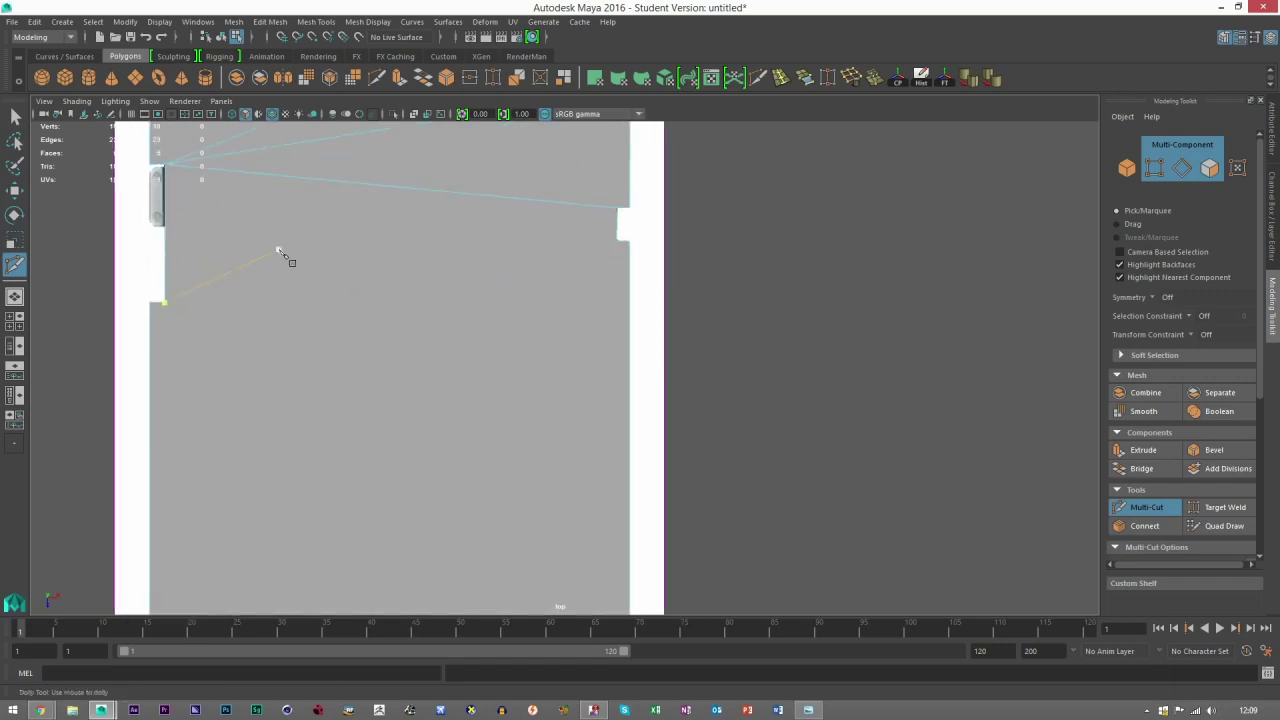
alt+middle_drag(347, 278, 346, 316)
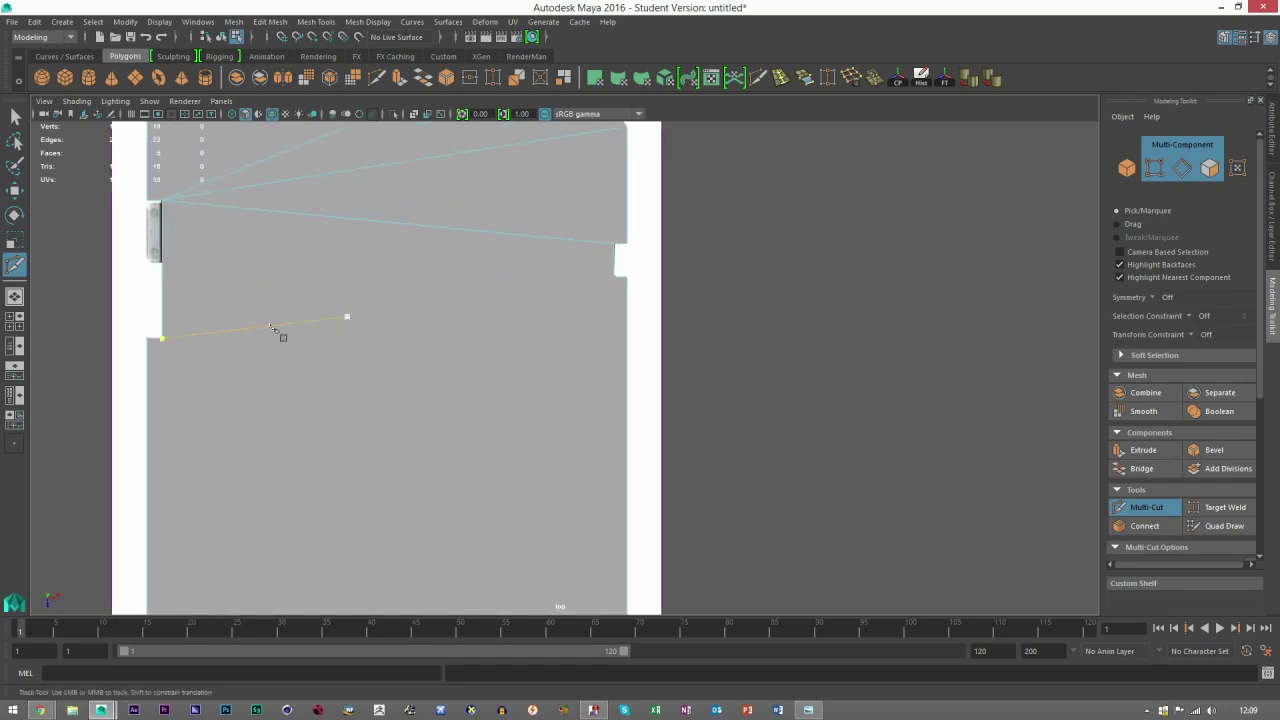
click(163, 340)
click(615, 279)
key(Return)
key(q)
Multi-Cut an edge from the bottom recess's right outer corner to the right notch's lower inner corner
alt+middle_drag(411, 392, 457, 341)
key(g)
scroll(382, 340, down, 1)
alt+middle_drag(420, 302, 415, 243)
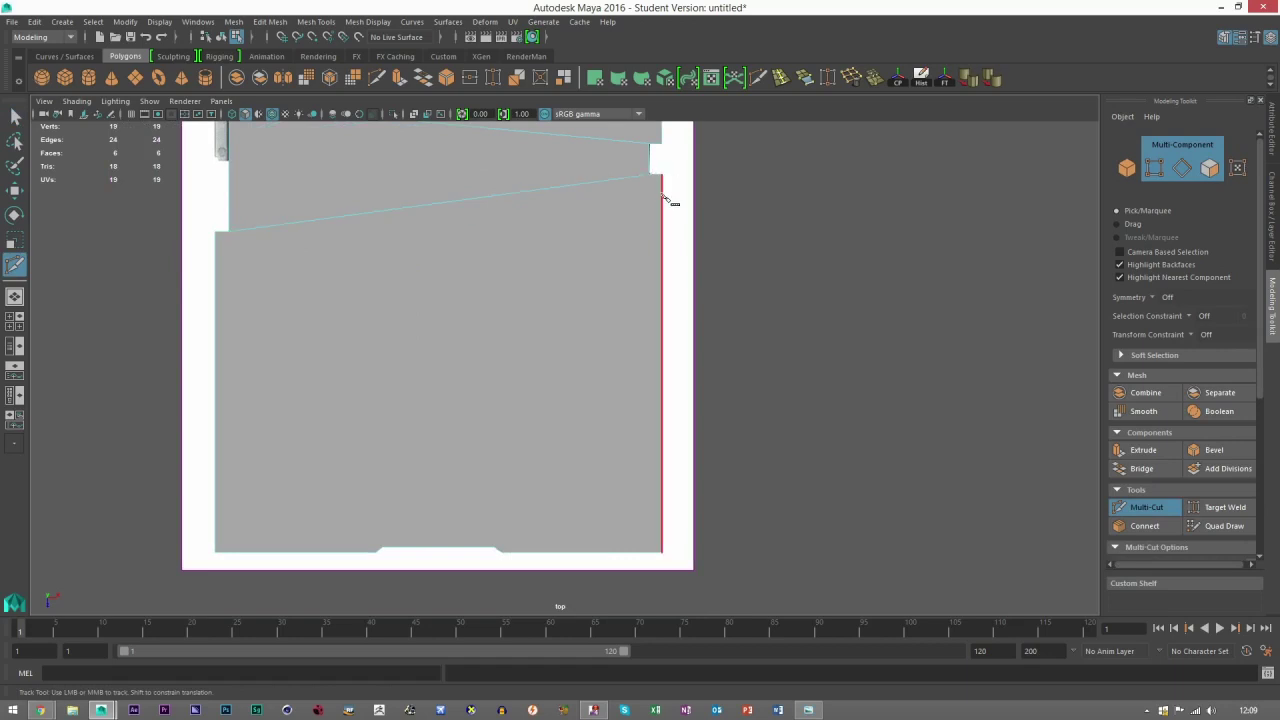
click(503, 553)
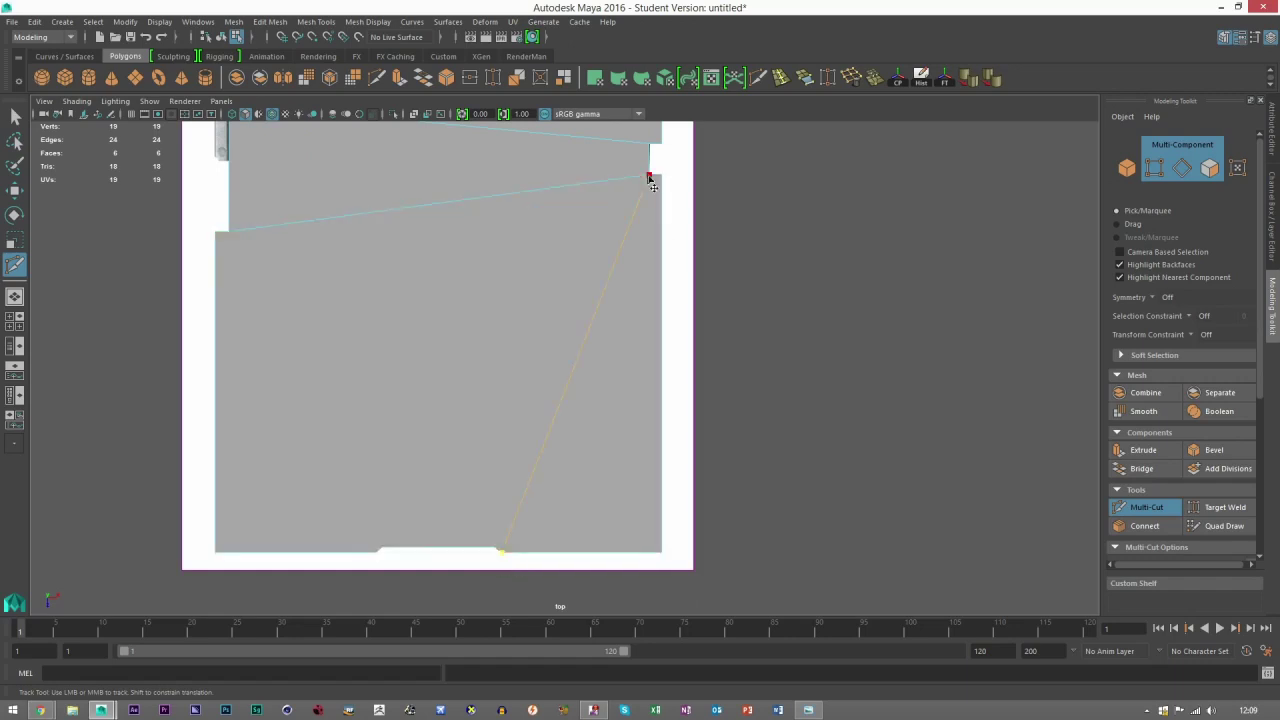
click(650, 178)
key(Return)
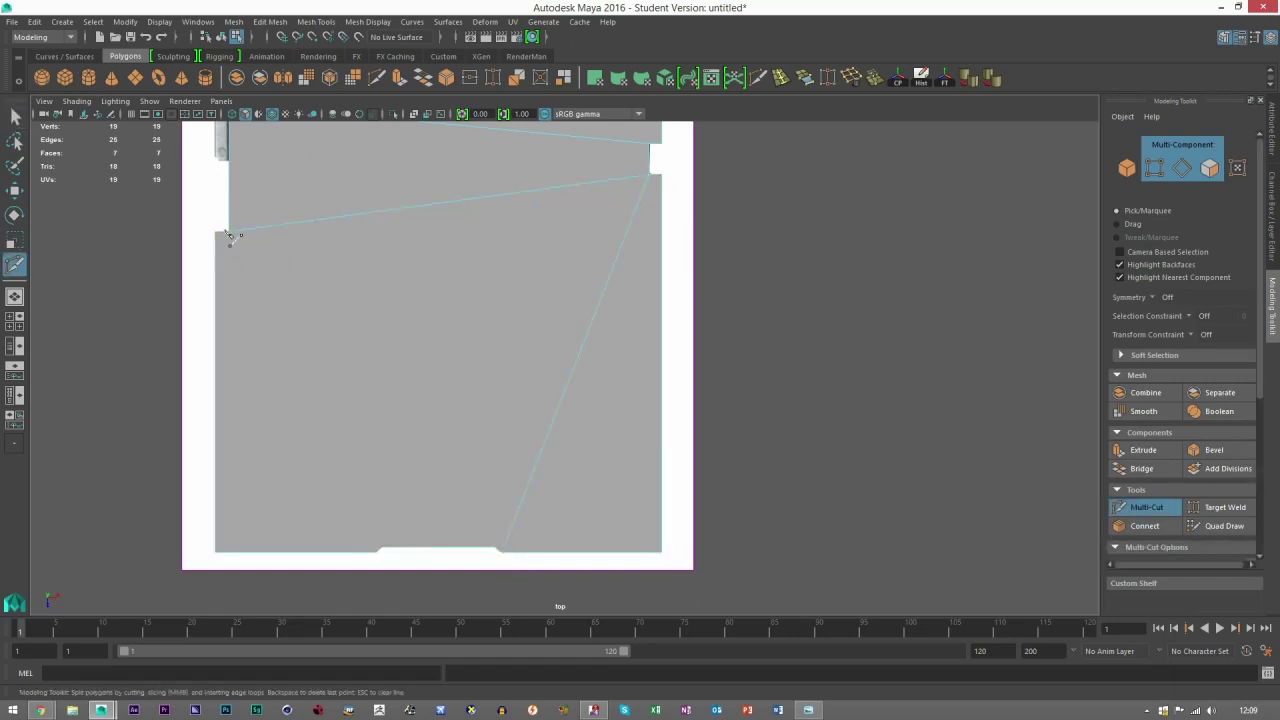
Multi-Cut an edge from the left notch's lower inner corner to the bottom recess's left outer corner
click(229, 233)
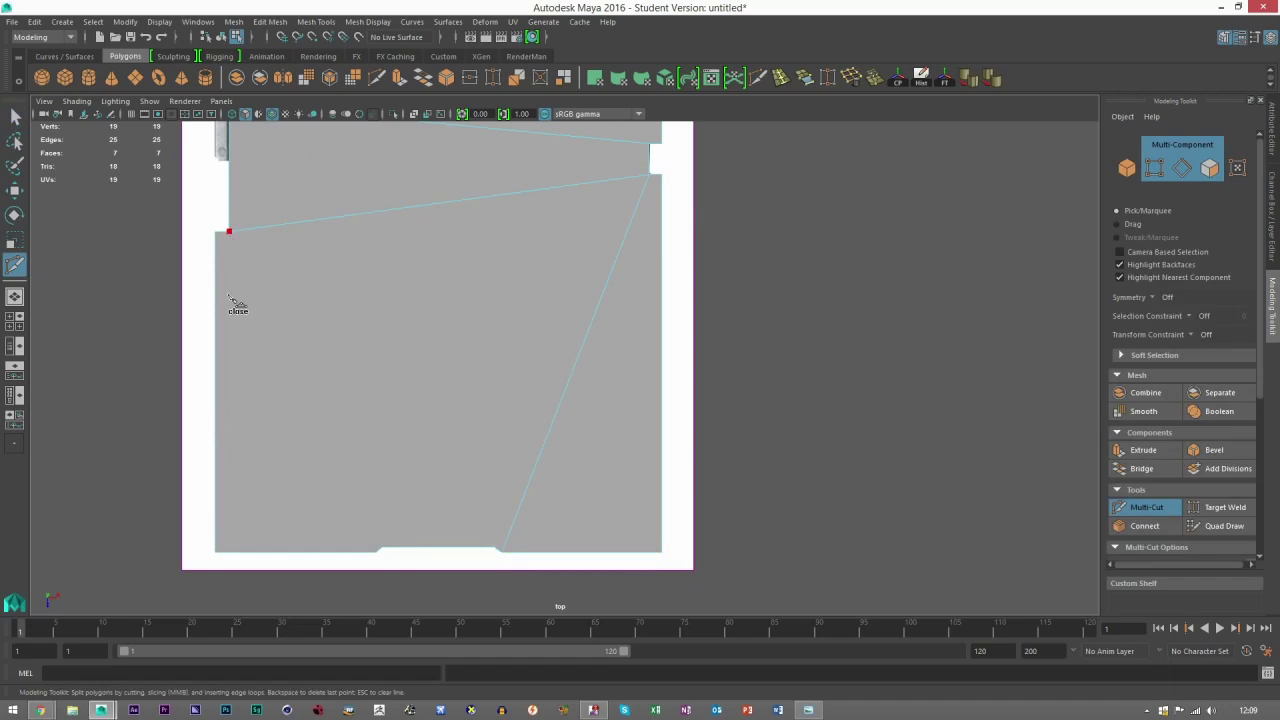
click(377, 551)
key(Return)
Multi-Cut an edge from the bottom recess's right inner corner to the right notch's lower inner corner
scroll(410, 500, up, 1)
click(488, 561)
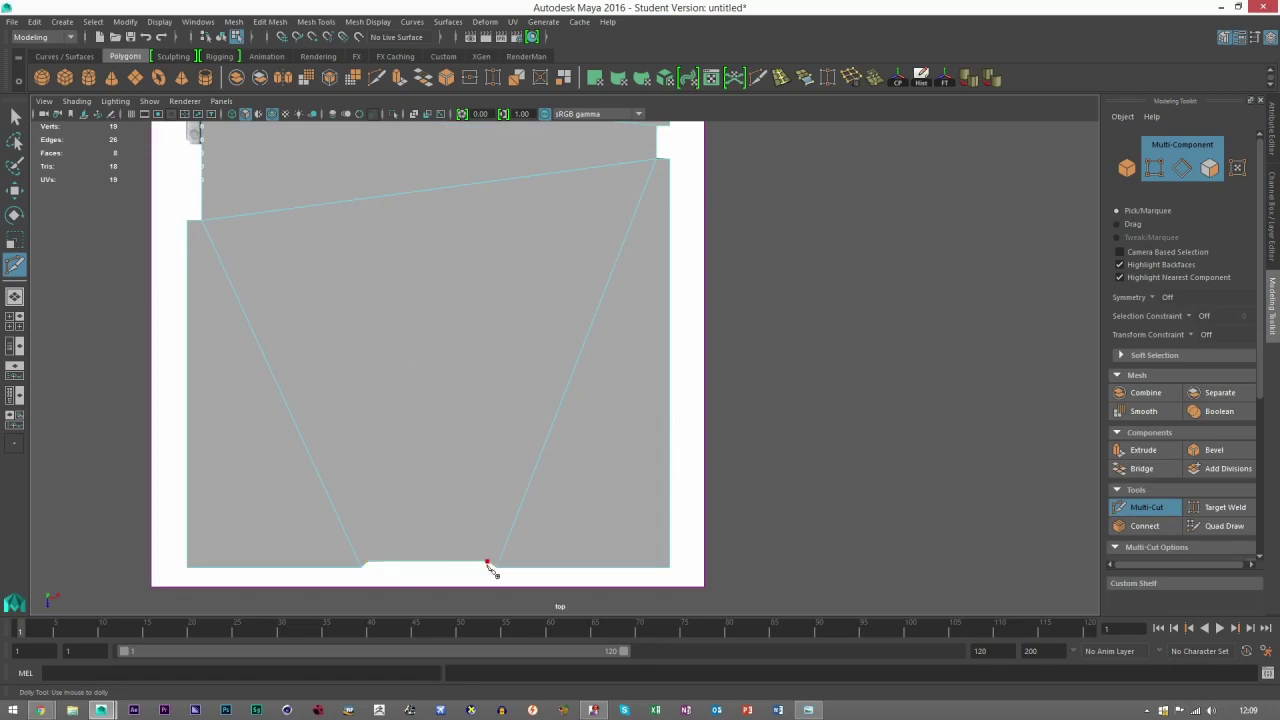
click(655, 161)
key(Return)
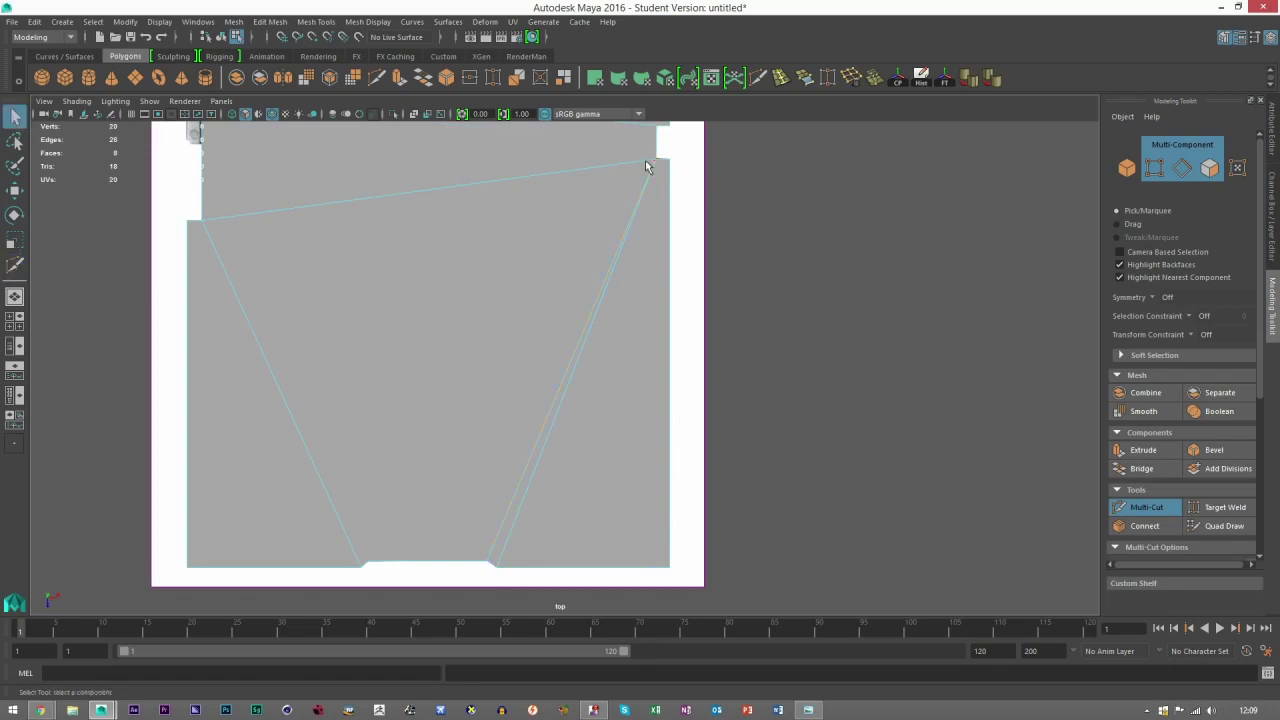
Multi-Cut an edge from the bottom recess's left inner corner to the left notch's lower inner corner
click(366, 562)
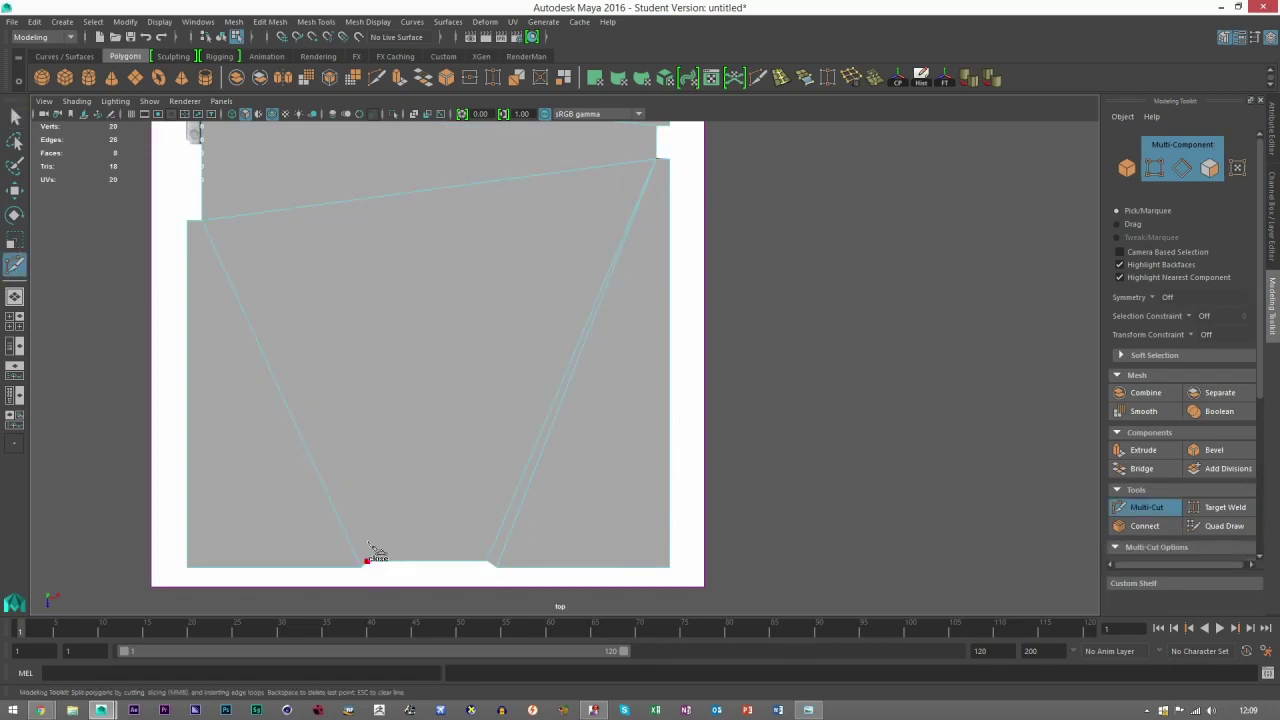
click(200, 221)
key(Return)
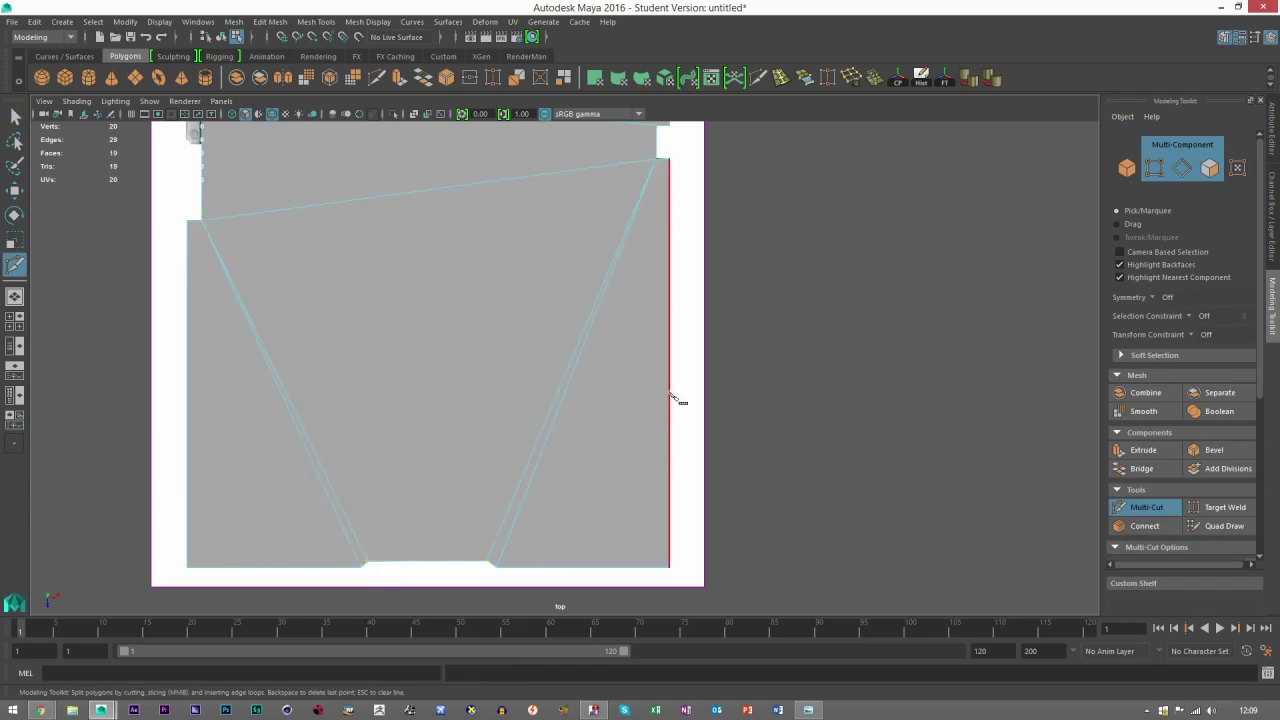
Return to object mode, switch to the perspective view and select and frame the card plane
click(12, 118)
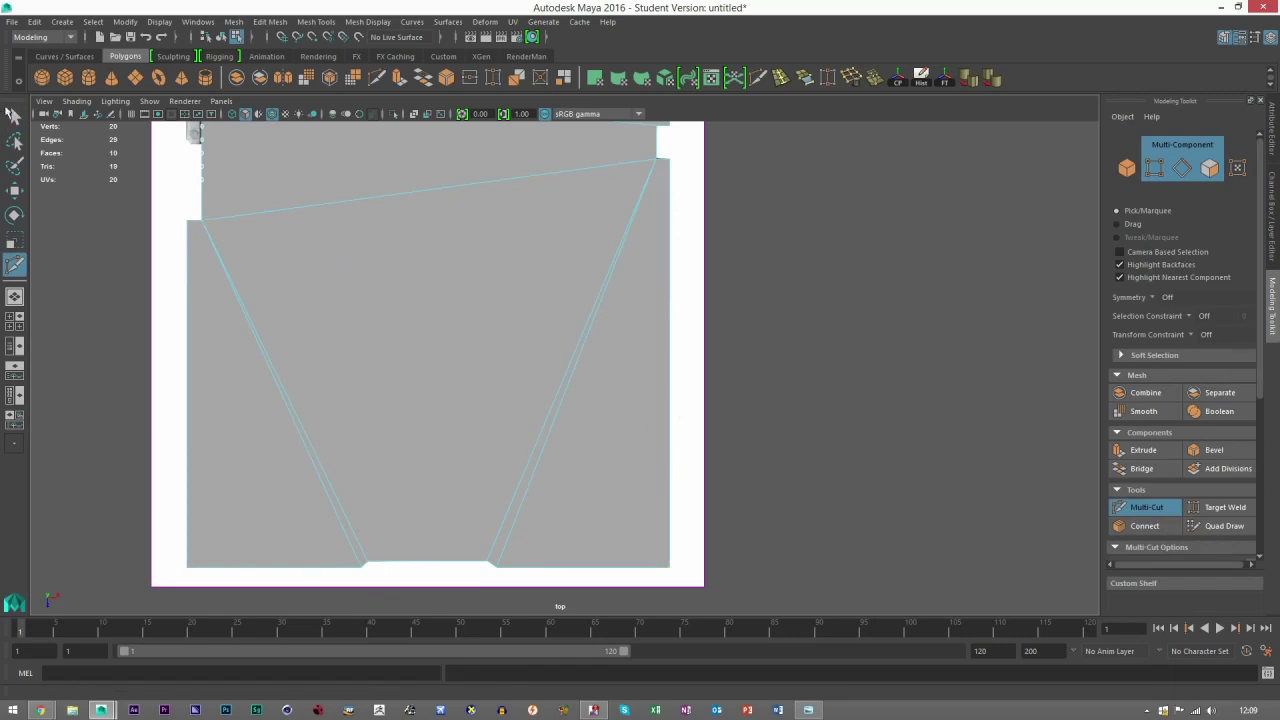
click(1126, 172)
key(w)
click(838, 329)
scroll(640, 298, down, 5)
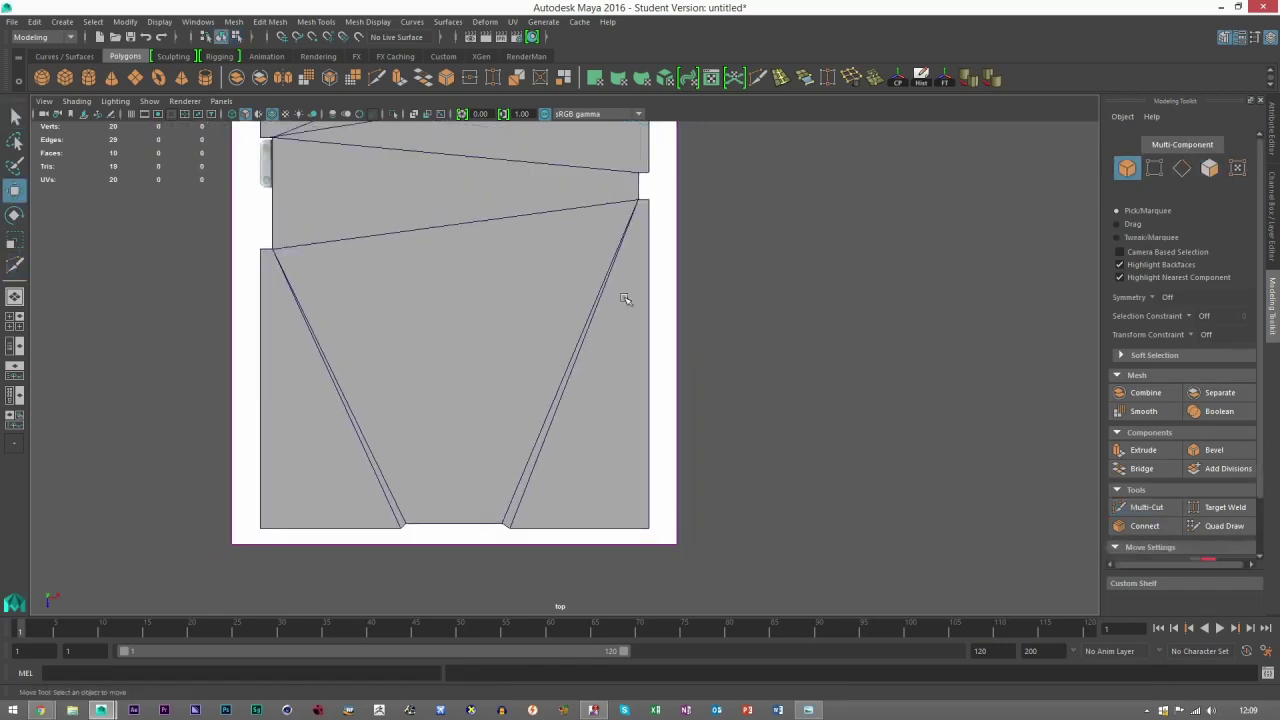
alt+middle_drag(589, 220, 584, 373)
scroll(582, 360, down, 3)
alt+middle_drag(568, 300, 568, 217)
key(space)
key(space)
scroll(605, 334, down, 8)
click(604, 333)
key(f)
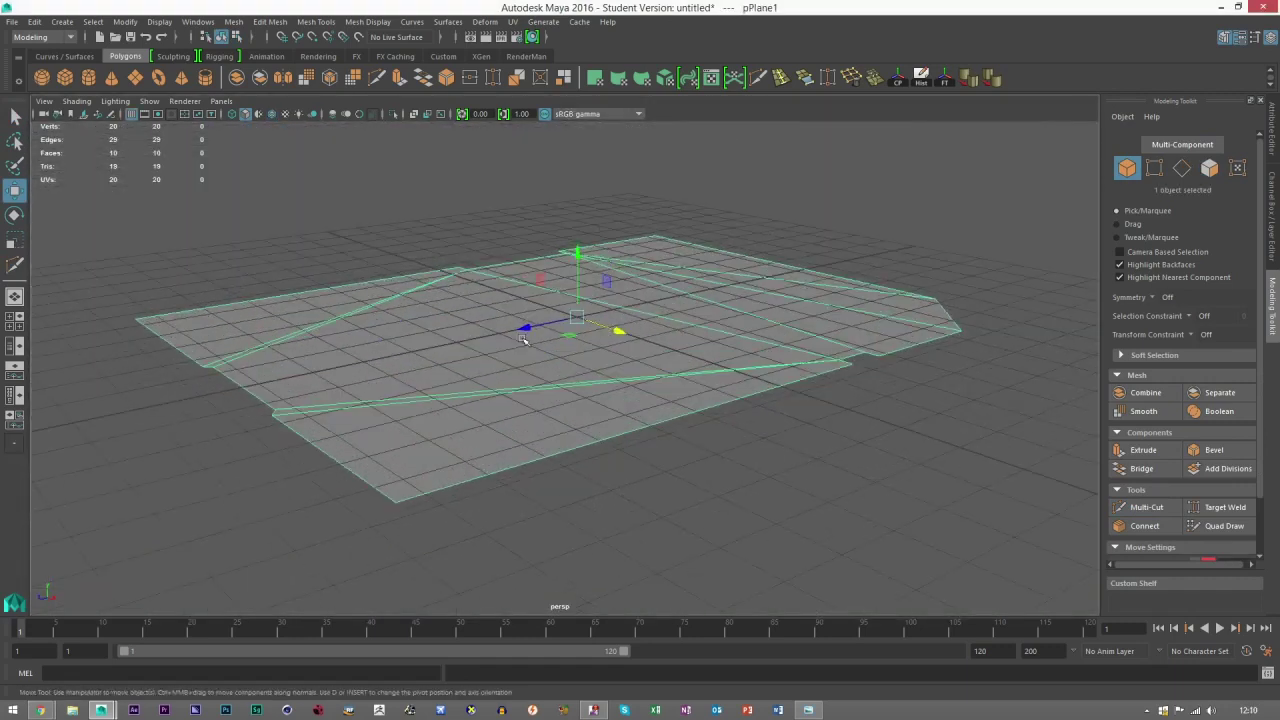
Run mesh Cleanup on the card plane to select faces with more than 4 sides, and inspect the selected faces
click(233, 21)
click(361, 302)
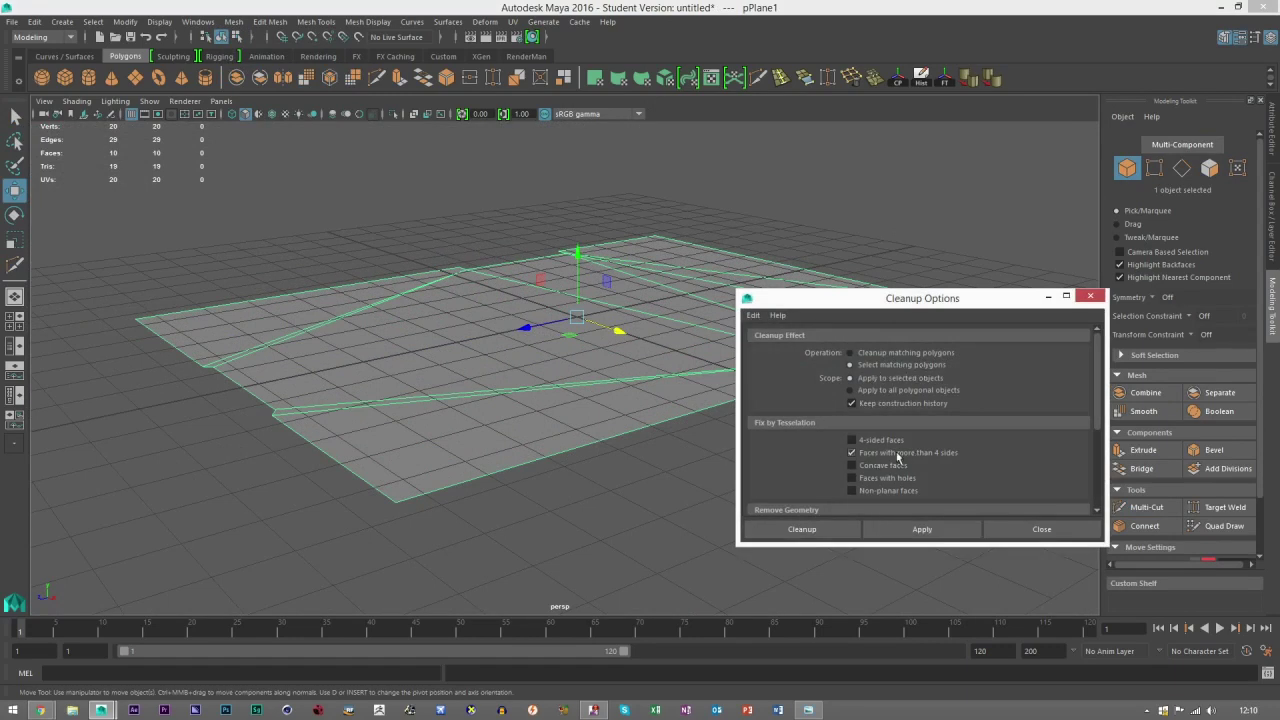
click(905, 525)
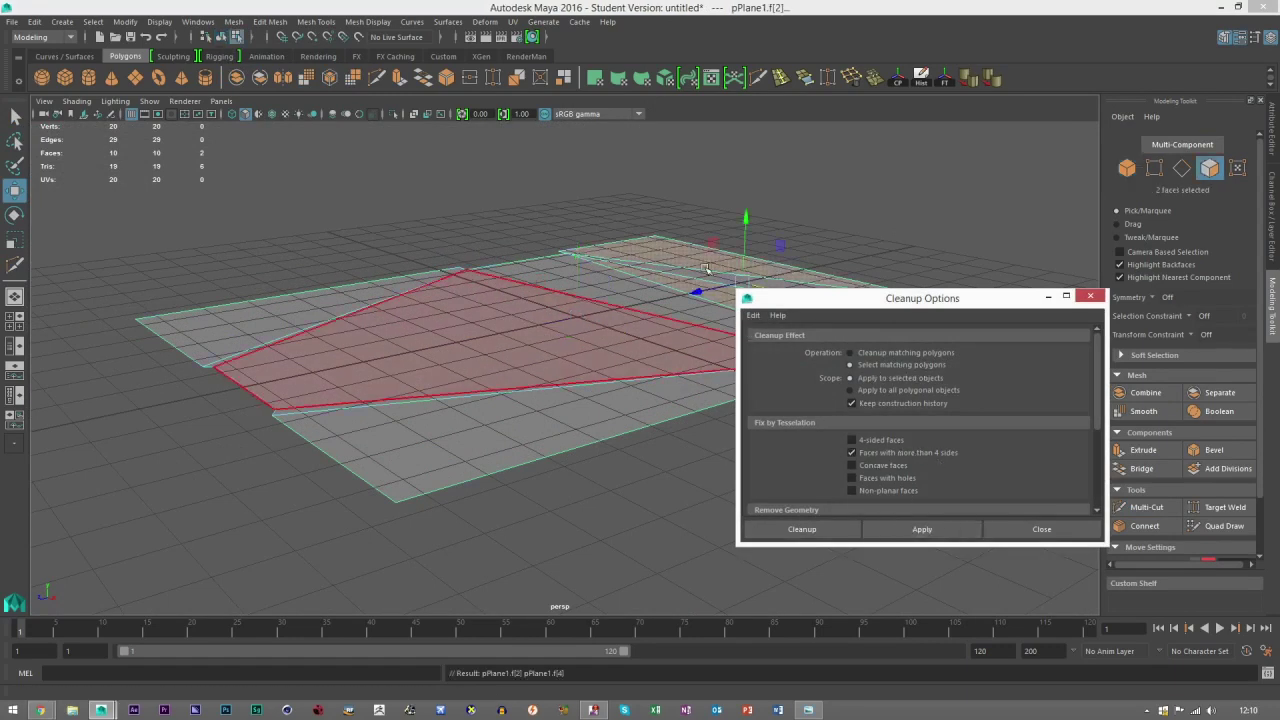
key(f)
alt+middle_drag(372, 376, 422, 342)
alt+drag(370, 294, 530, 250)
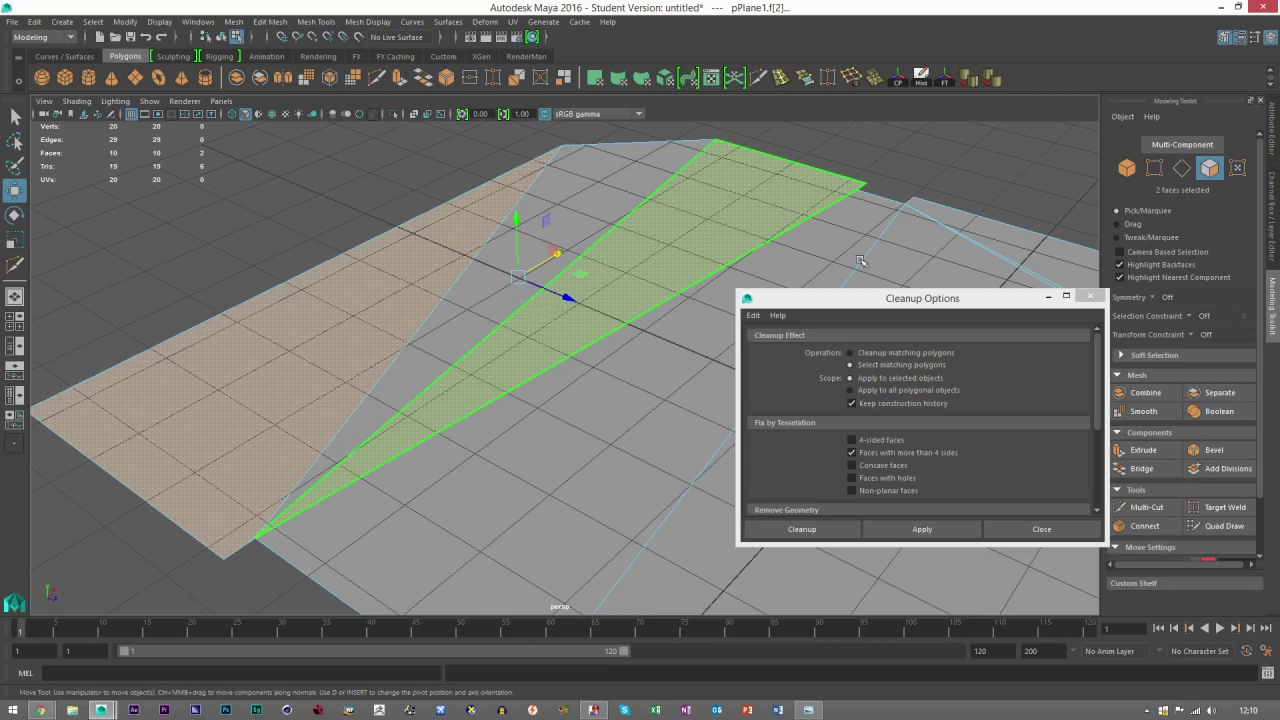
Target Weld the stray vertices beside the left notch's upper inner corner onto that corner
click(1154, 167)
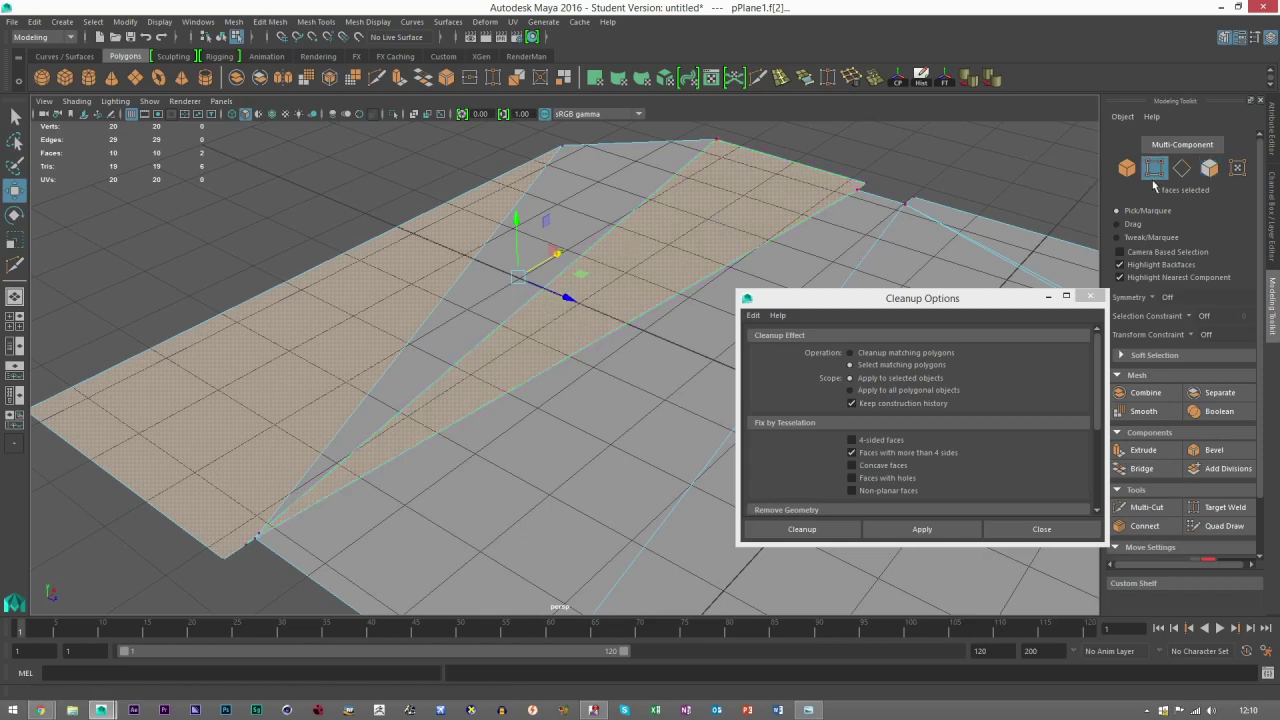
alt+right_drag(490, 362, 520, 390)
alt+drag(520, 390, 437, 414)
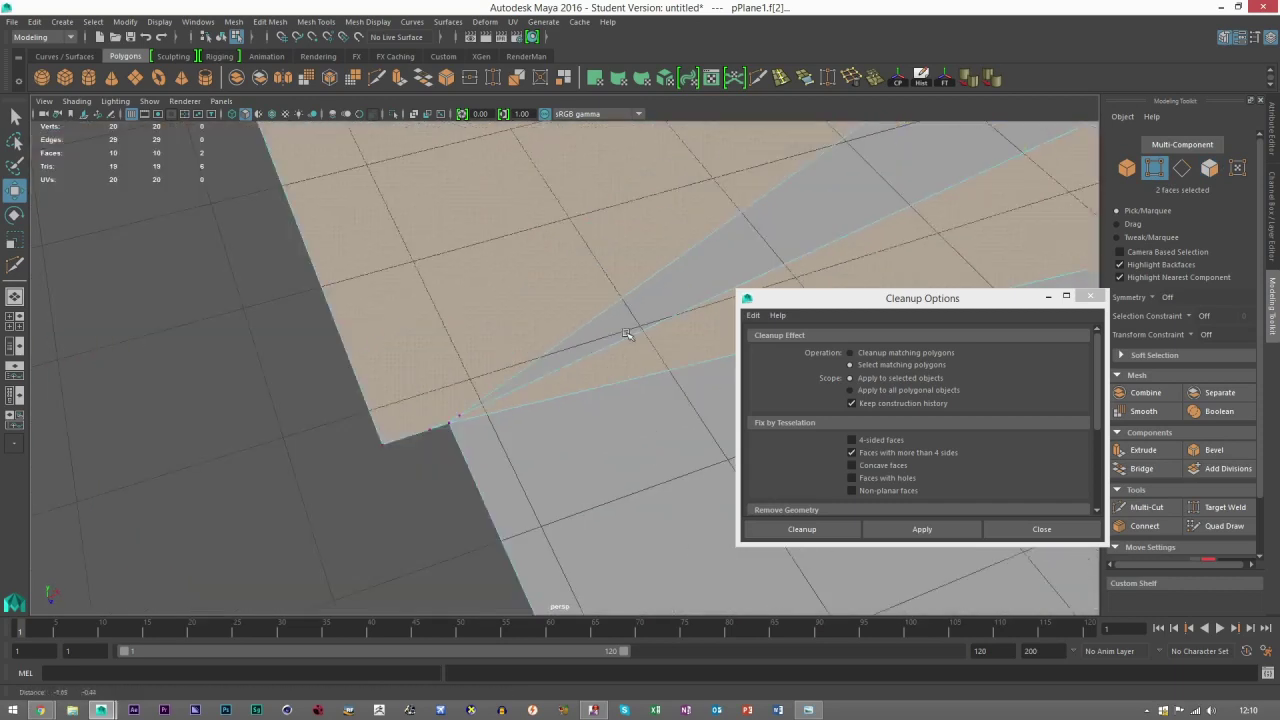
scroll(437, 414, up, 5)
alt+middle_drag(300, 533, 416, 407)
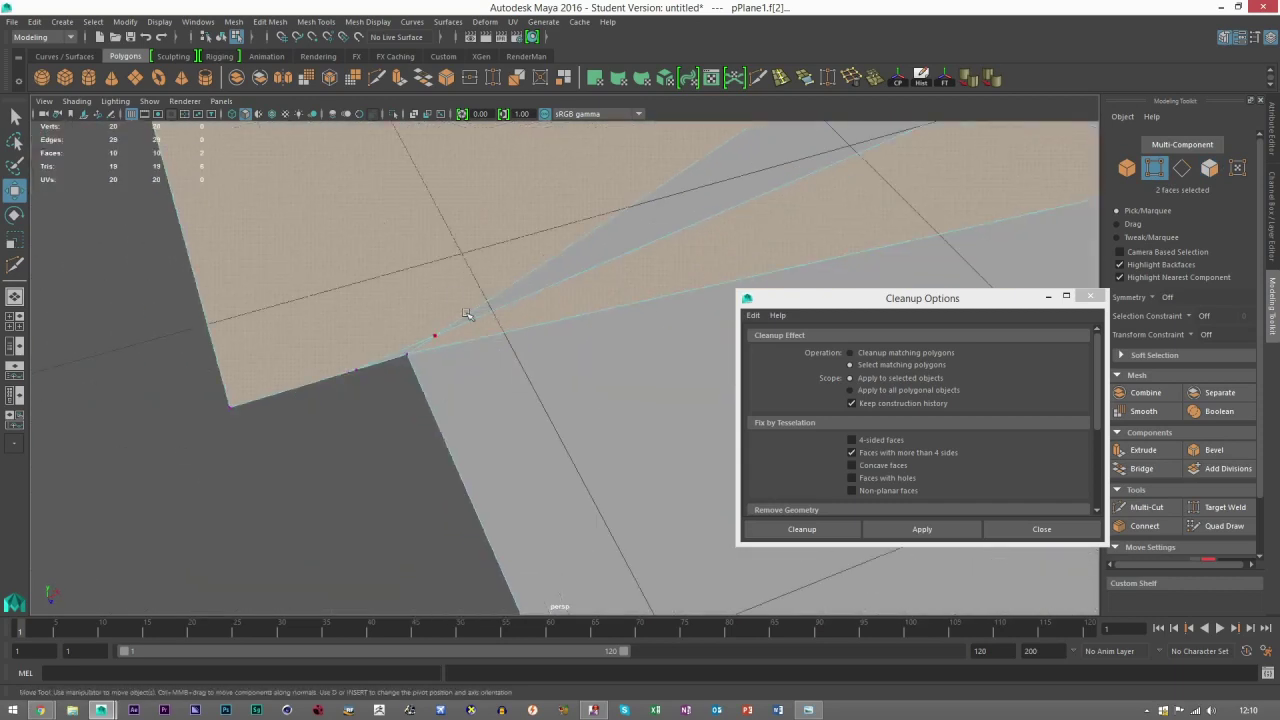
click(820, 78)
drag(412, 347, 408, 348)
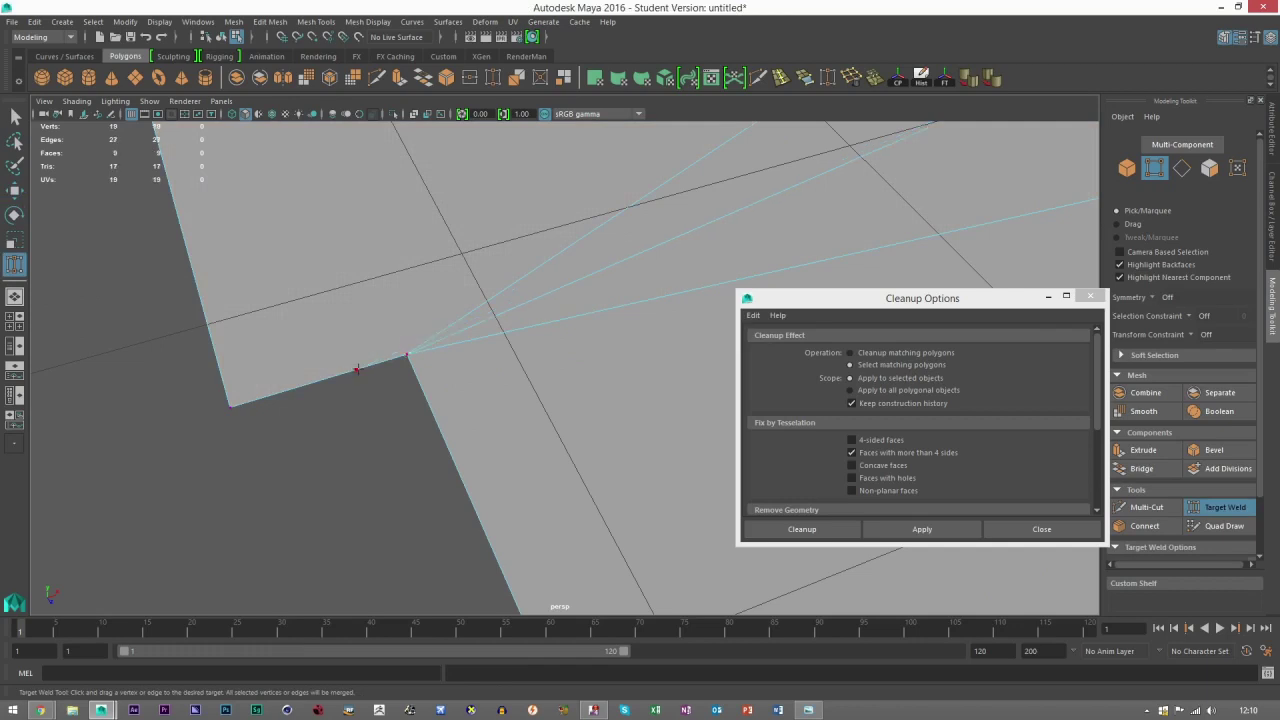
scroll(408, 355, down, 6)
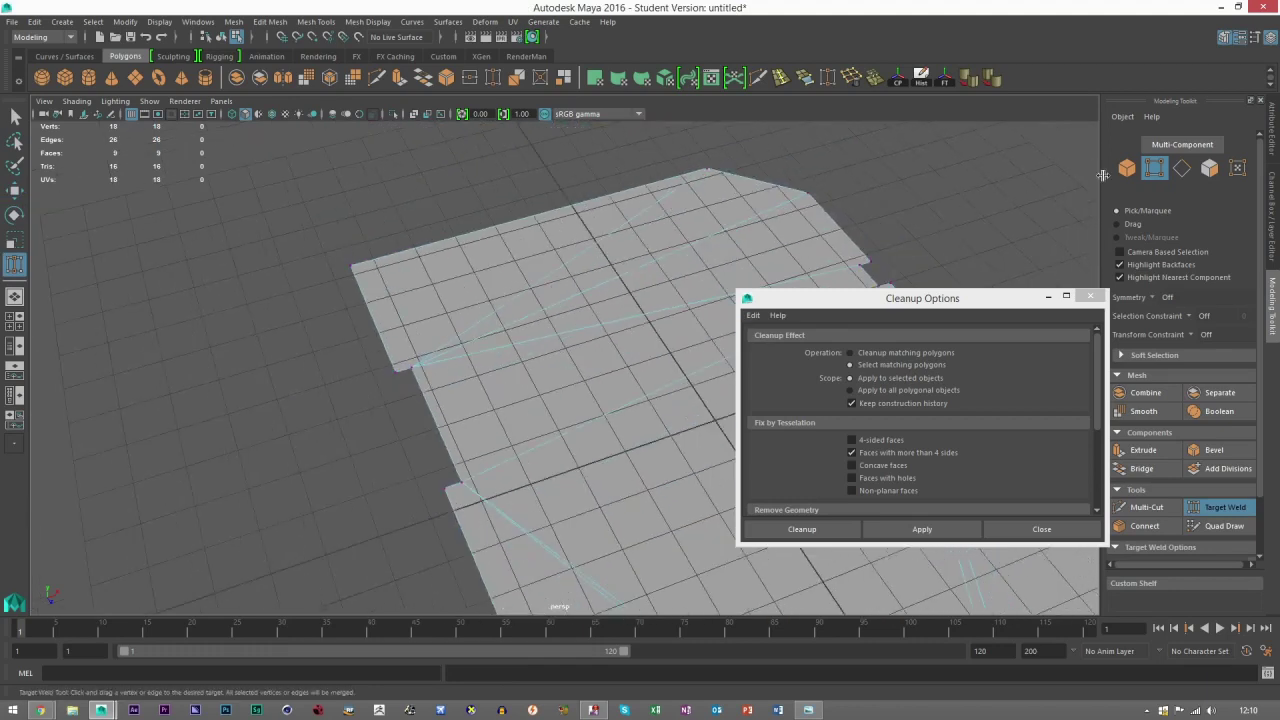
Recheck the whole card plane with Cleanup for faces with more than 4 sides, and close the options
click(1127, 168)
key(w)
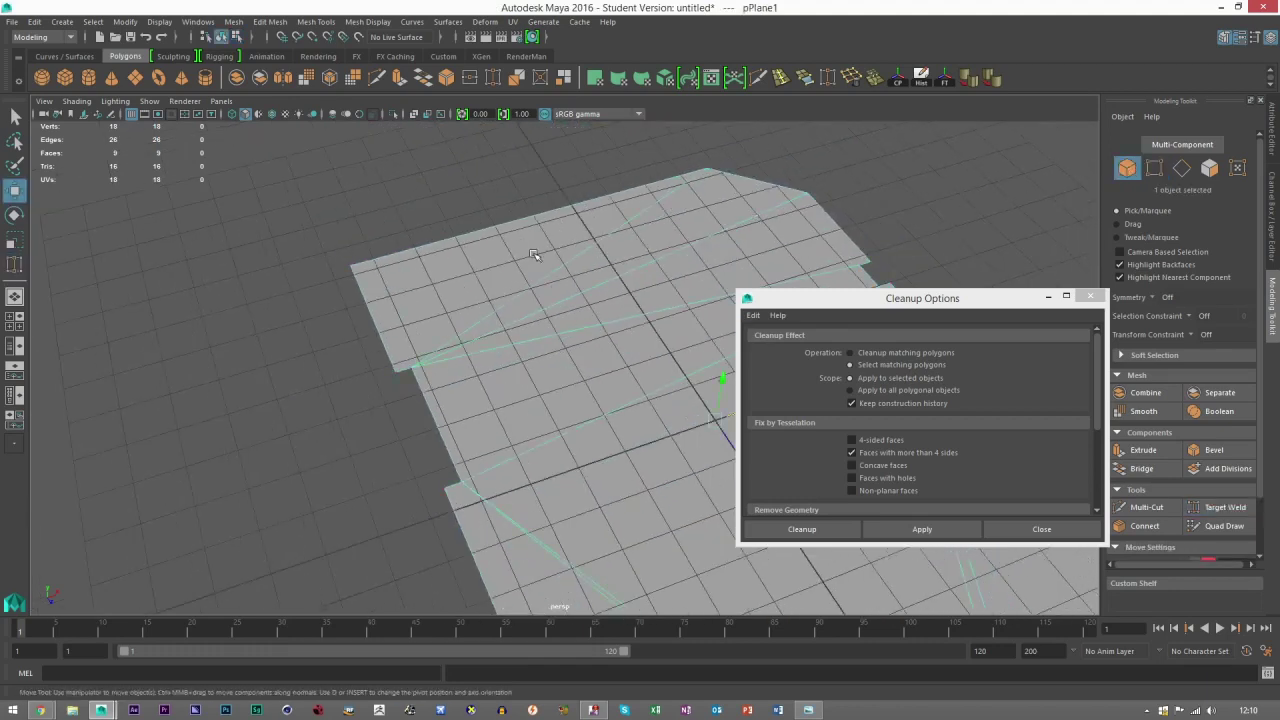
scroll(608, 260, up, 3)
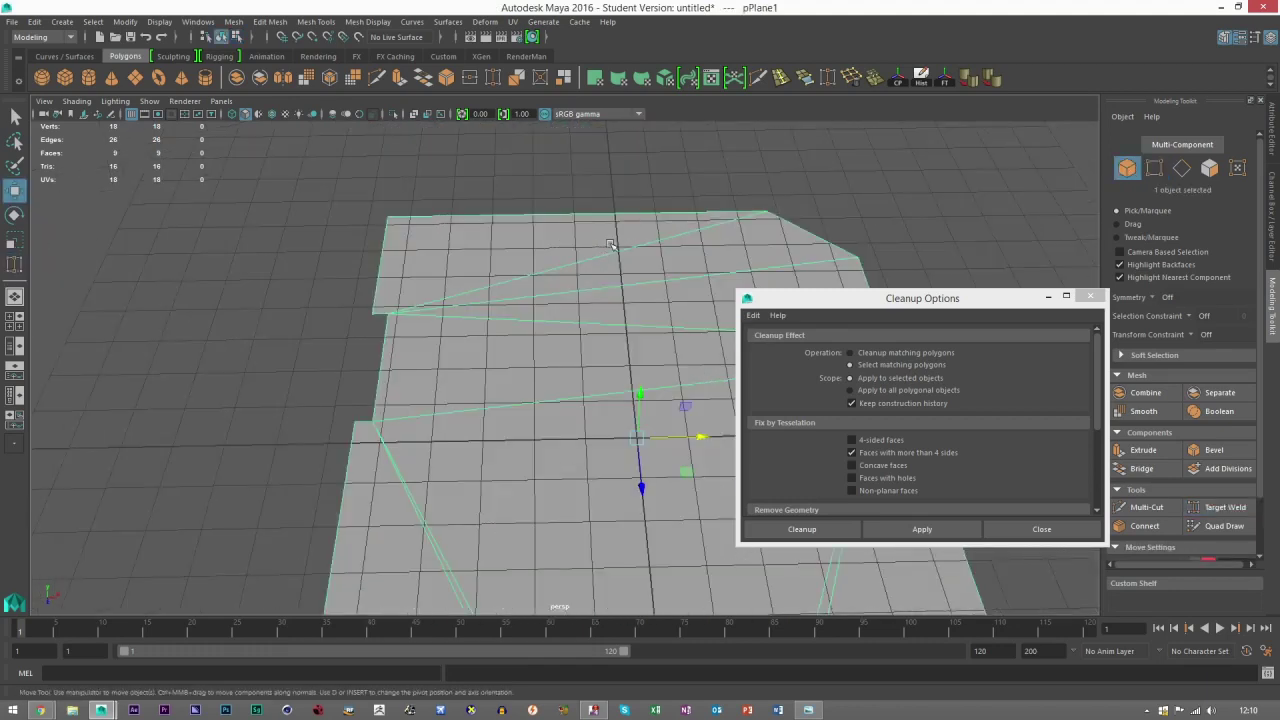
alt+middle_drag(618, 270, 536, 258)
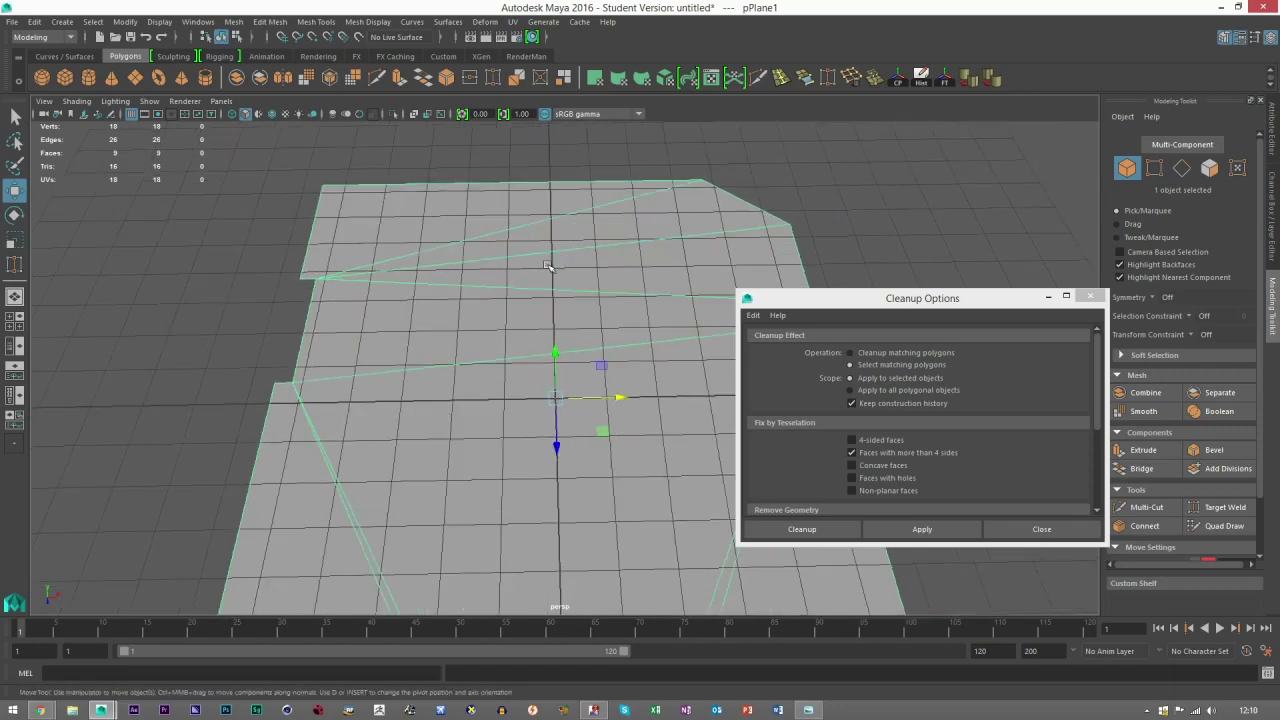
scroll(346, 274, up, 4)
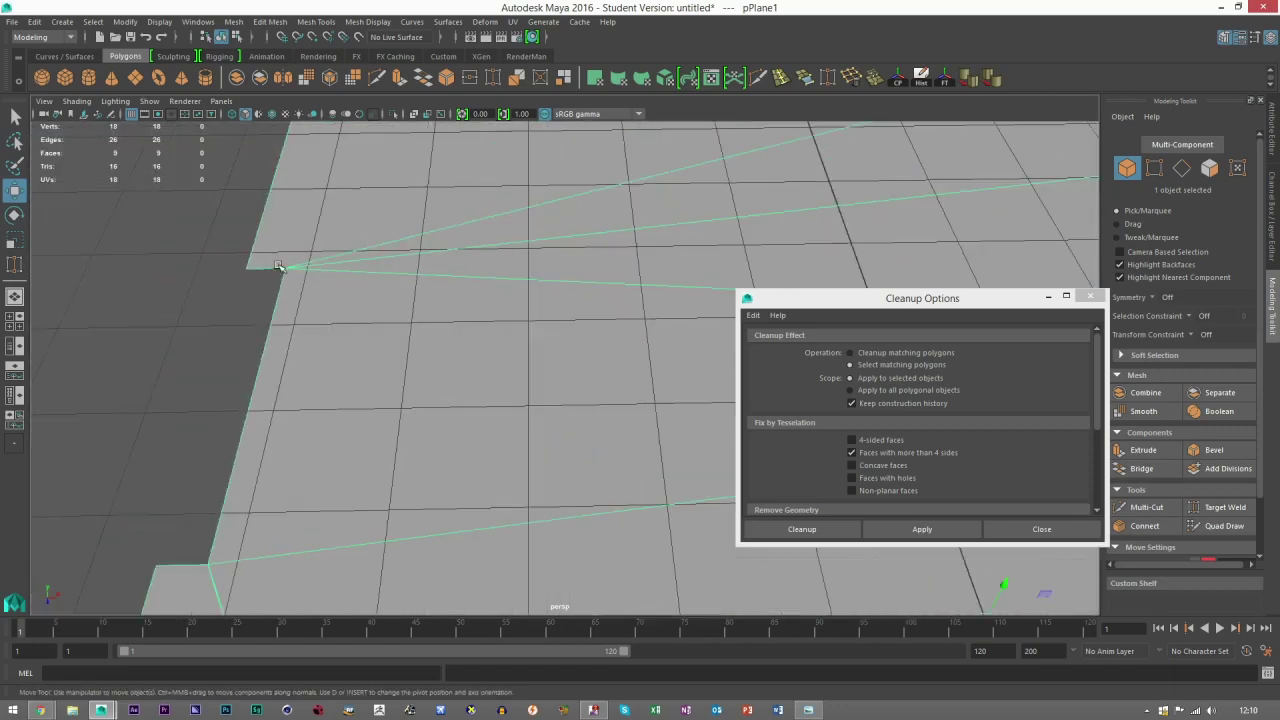
key(f)
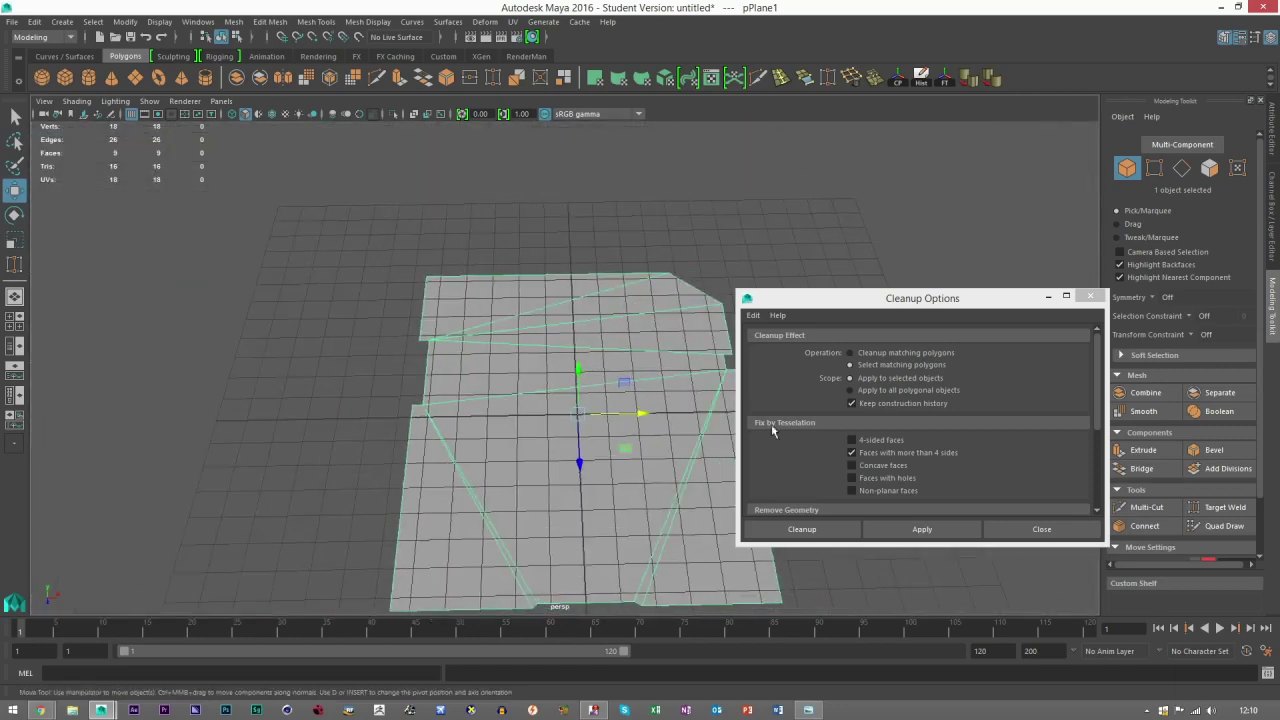
click(893, 523)
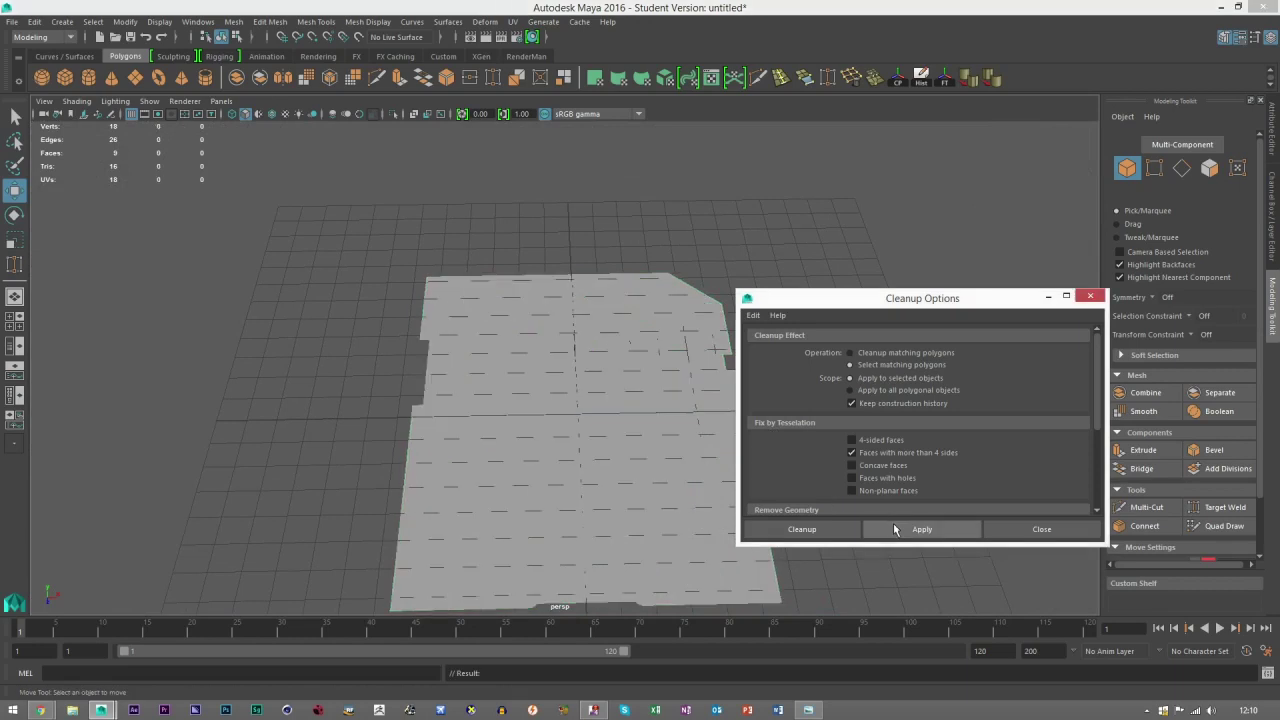
click(1089, 297)
Select all faces of the card plane, extrude them upward into a solid slab, and return to object mode
alt+drag(766, 395, 718, 406)
click(571, 392)
alt+drag(690, 480, 697, 440)
click(1209, 167)
scroll(751, 229, down, 2)
drag(836, 489, 256, 208)
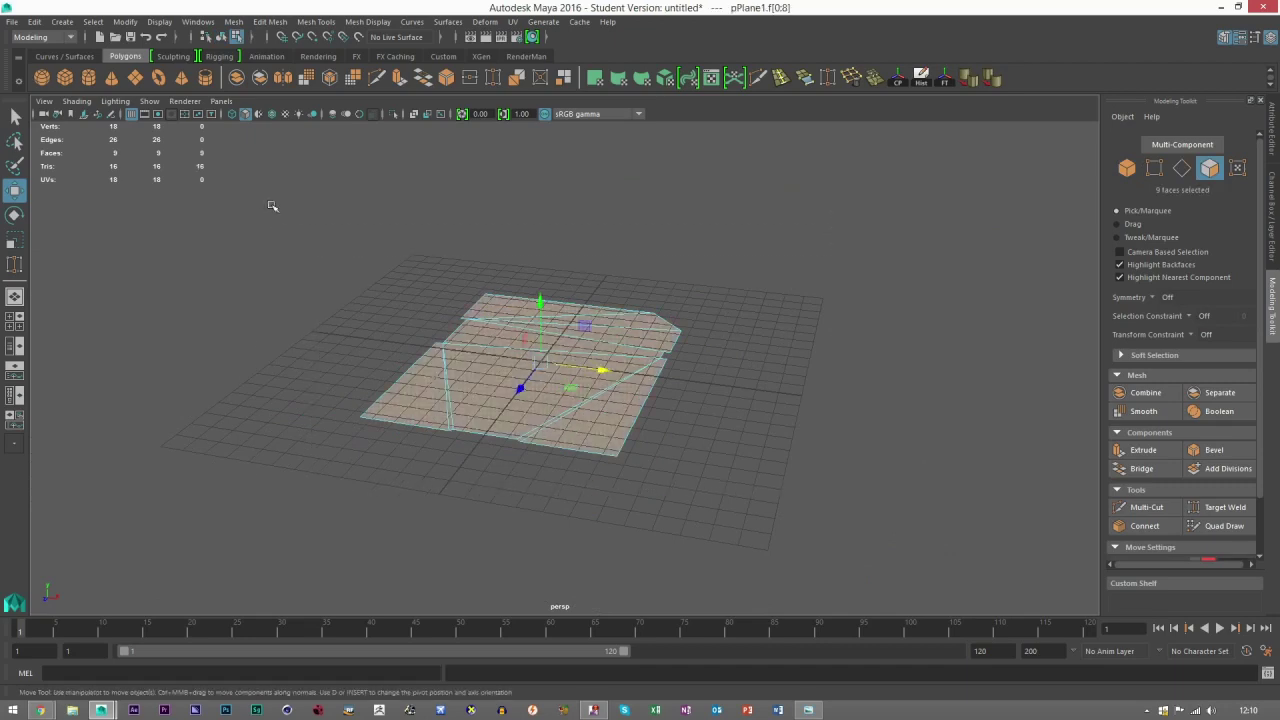
click(1143, 451)
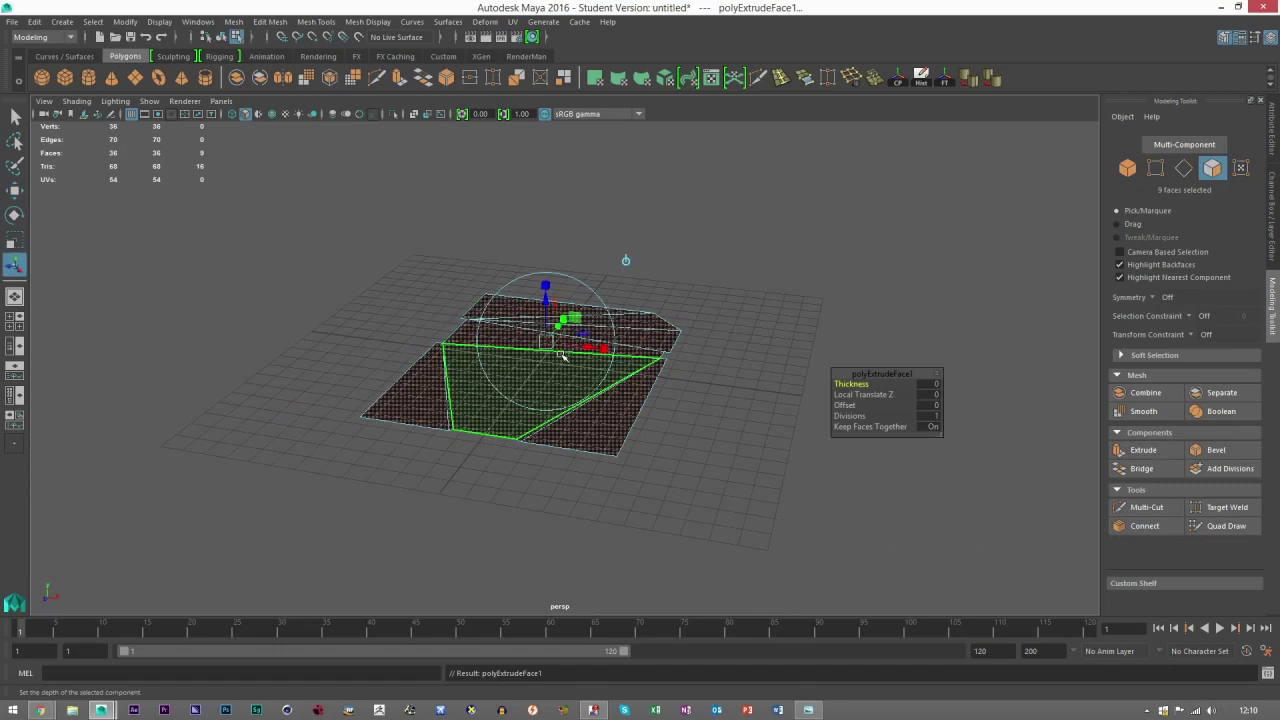
scroll(531, 330, up, 3)
alt+drag(531, 329, 571, 186)
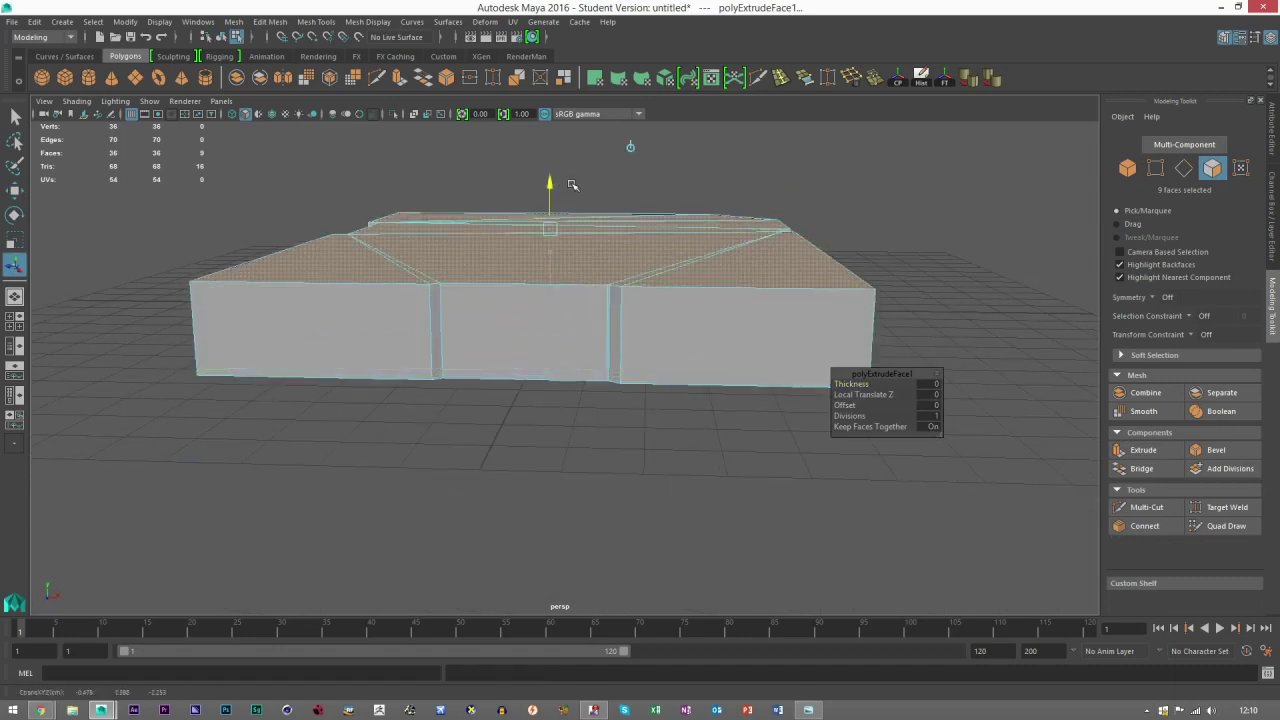
click(1129, 170)
click(868, 225)
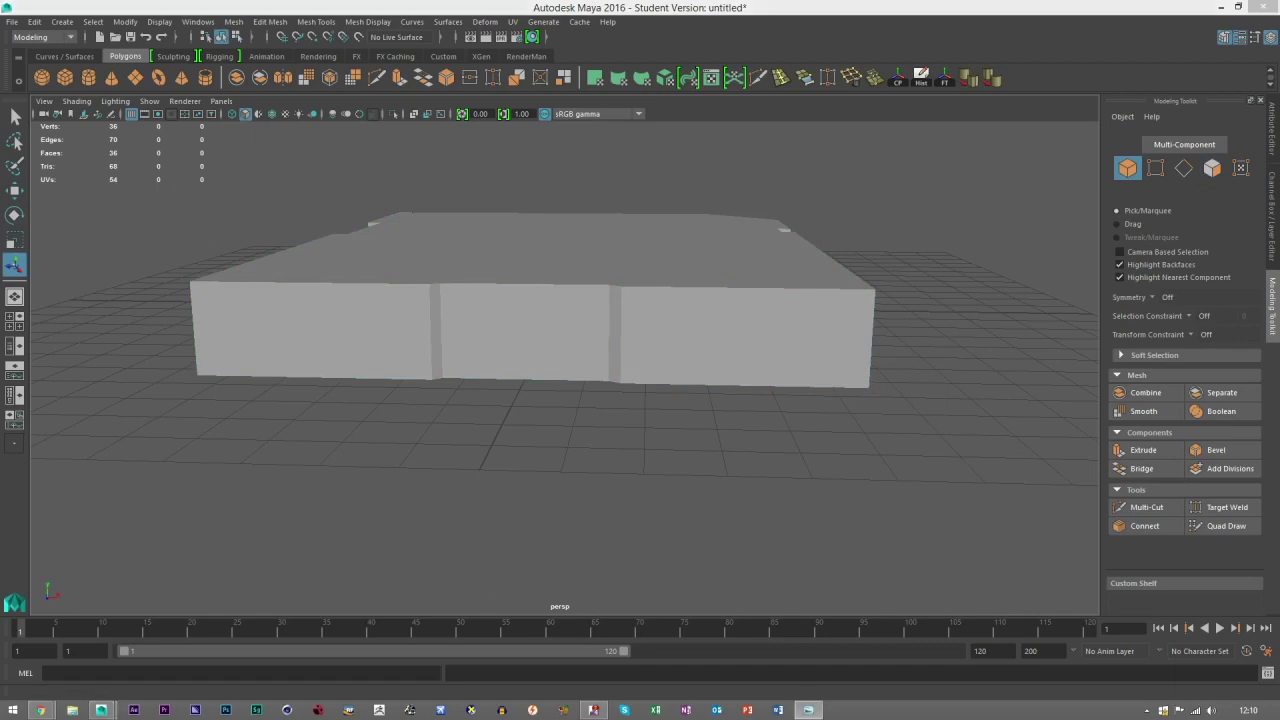
Examine the card thickness and edges in the SD card reference photo in Windows Photo Viewer
drag(1279, 12, 497, 0)
scroll(638, 450, up, 3)
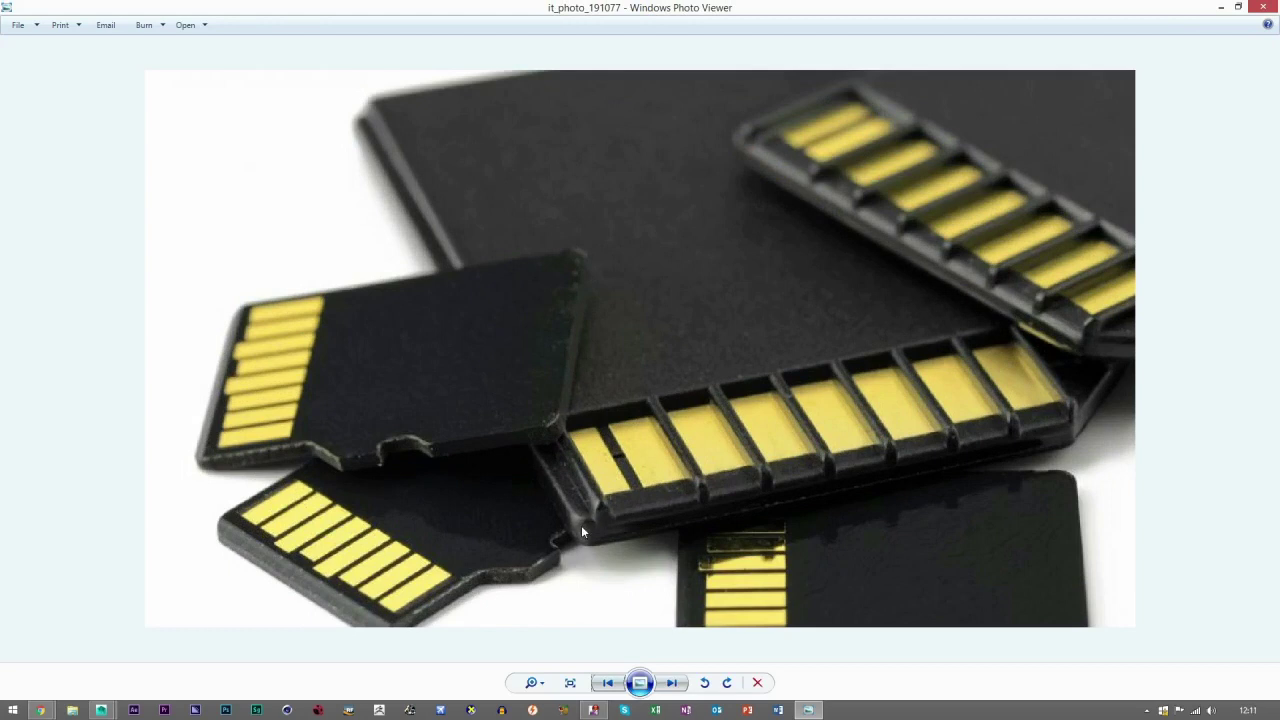
drag(925, 8, 1279, 250)
In Maya, select the card's top vertices and move them down to make the slab thinner
click(766, 335)
click(1190, 176)
click(1155, 168)
alt+drag(880, 258, 794, 298)
drag(224, 170, 520, 370)
key(w)
drag(549, 191, 596, 256)
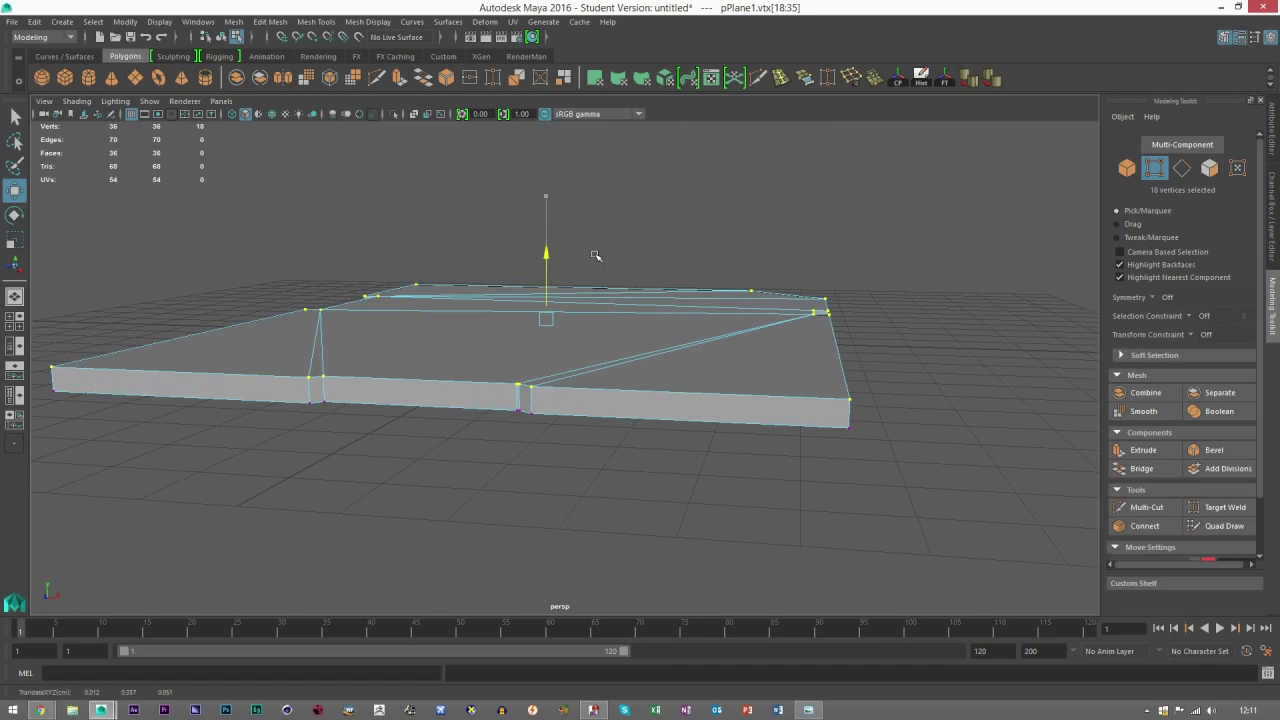
drag(596, 256, 599, 258)
Lower the card's top vertices slightly further, judging the thickness up close, and return to object mode
scroll(765, 329, down, 4)
alt+drag(765, 329, 723, 369)
scroll(470, 306, up, 5)
scroll(446, 250, up, 4)
scroll(368, 215, down, 3)
drag(445, 219, 445, 222)
key(F8)
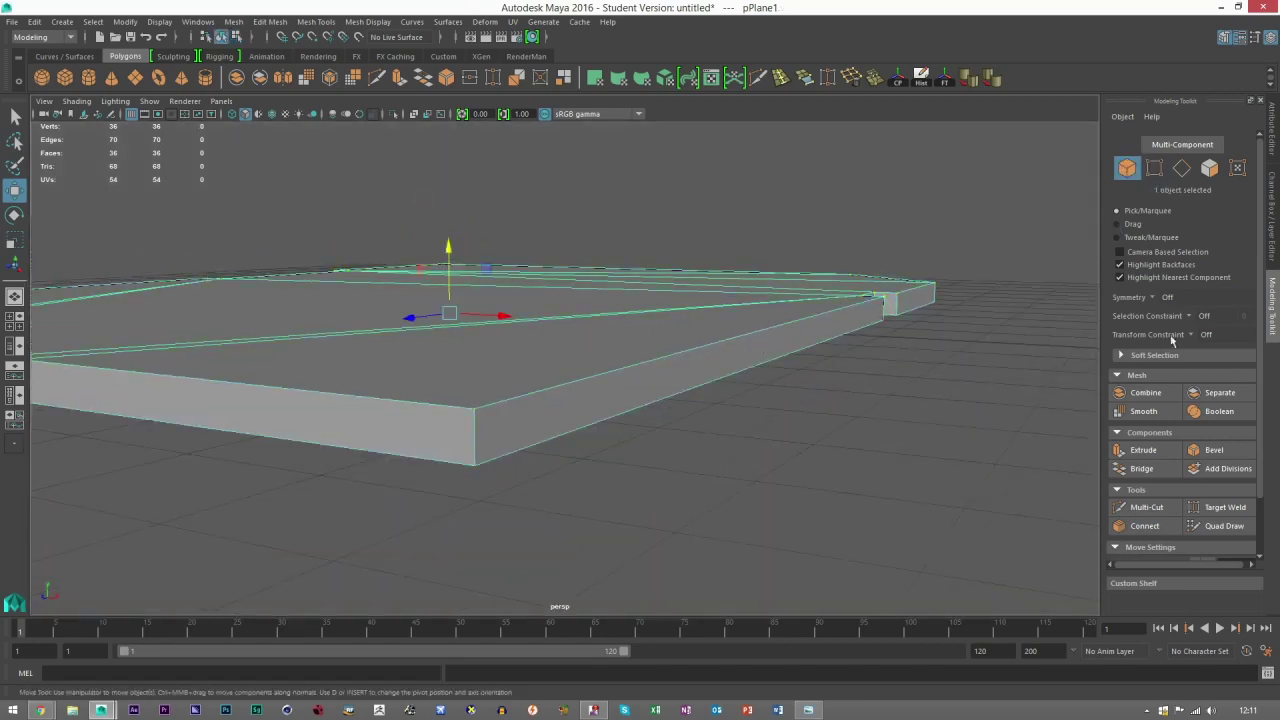
Compare the card slab's shape and edges with the it_photo_191077 reference photo, checking the model from several angles
click(808, 710)
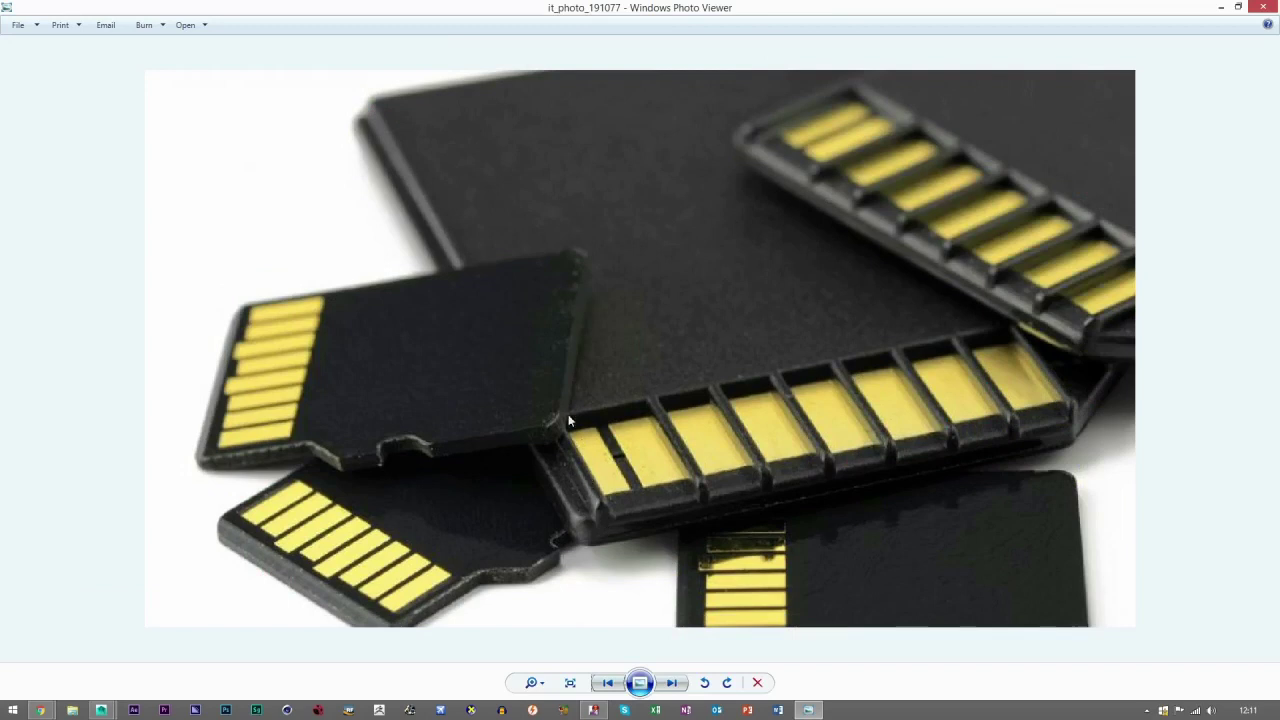
mouse_move(101, 710)
click(232, 651)
alt+drag(822, 485, 569, 497)
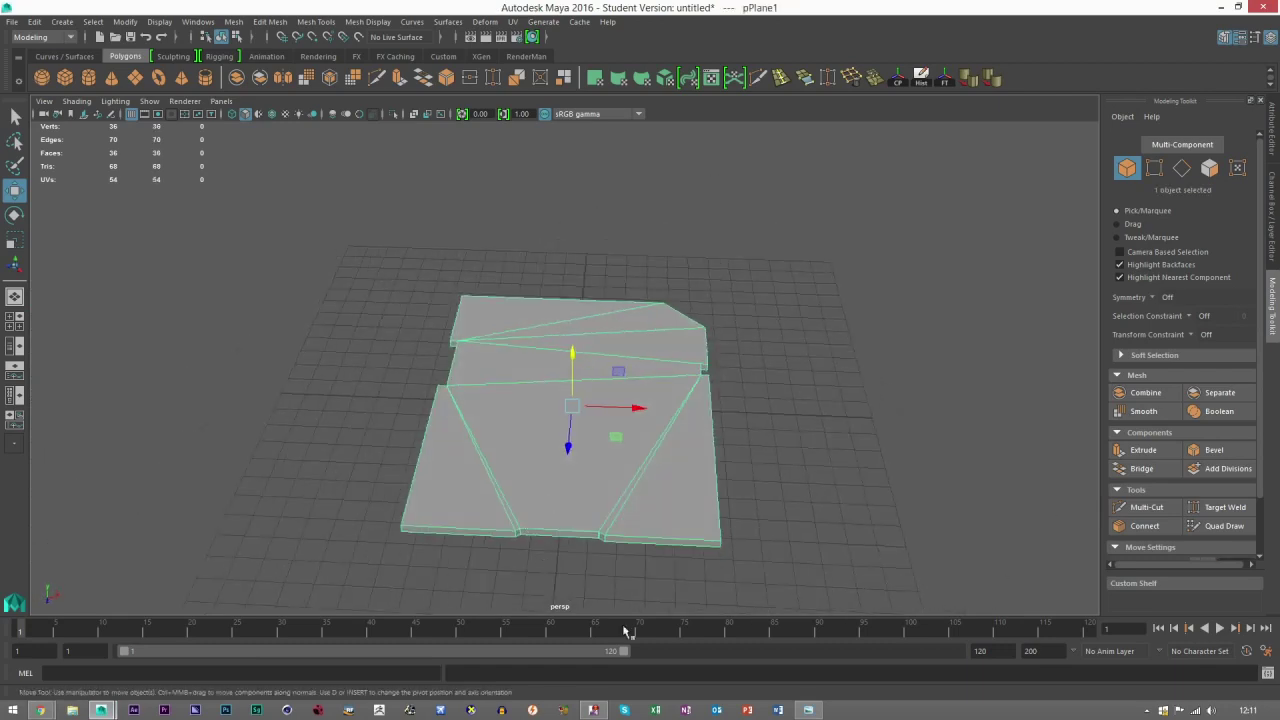
key(alt+Tab)
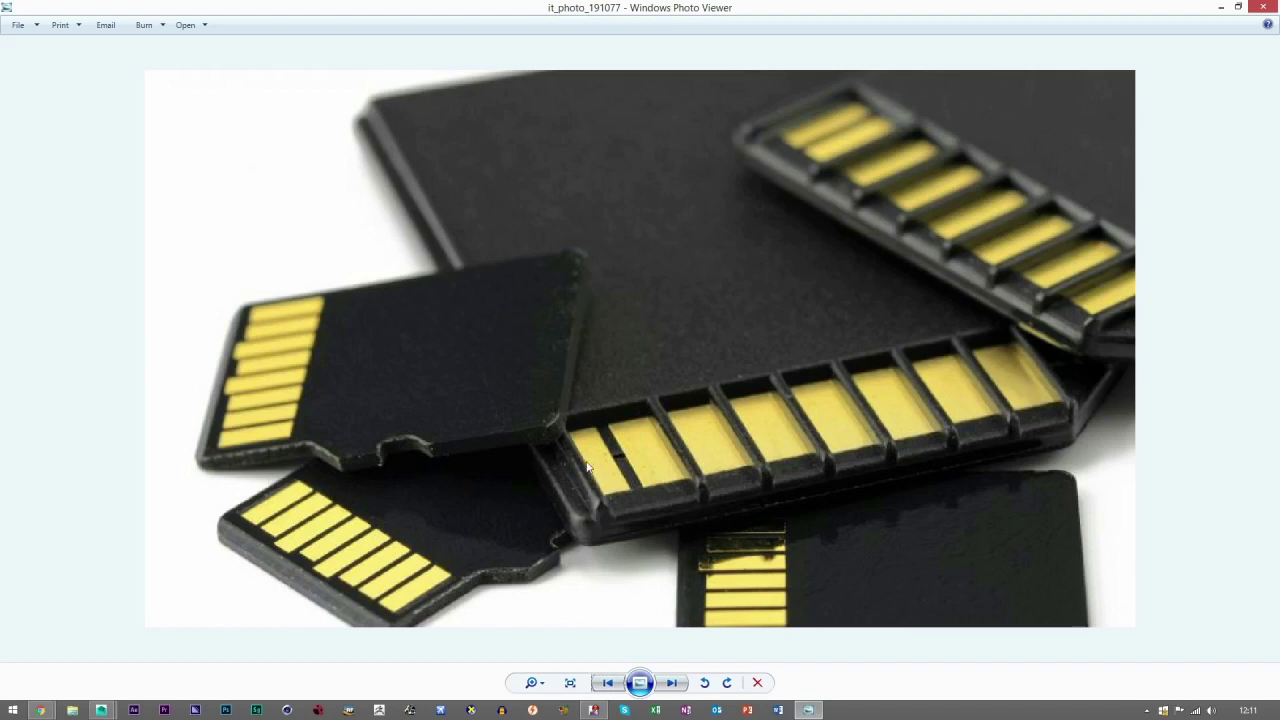
click(1221, 7)
alt+drag(678, 403, 690, 355)
scroll(870, 349, up, 3)
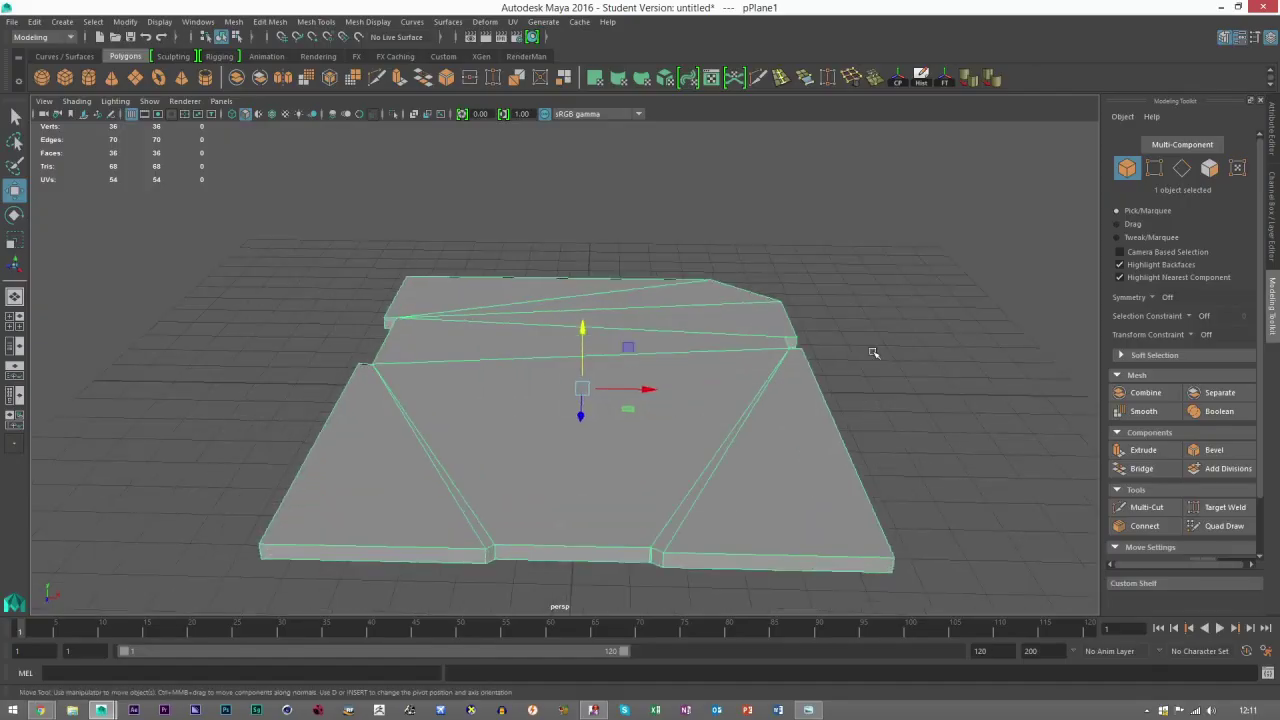
click(1209, 167)
alt+drag(760, 420, 519, 422)
click(1122, 171)
alt+drag(523, 374, 617, 311)
alt+middle_drag(617, 311, 618, 218)
Reopen the SD card references and examine the side edges in the sd-card-34041_960_720 and it_photo_191077 images
click(807, 707)
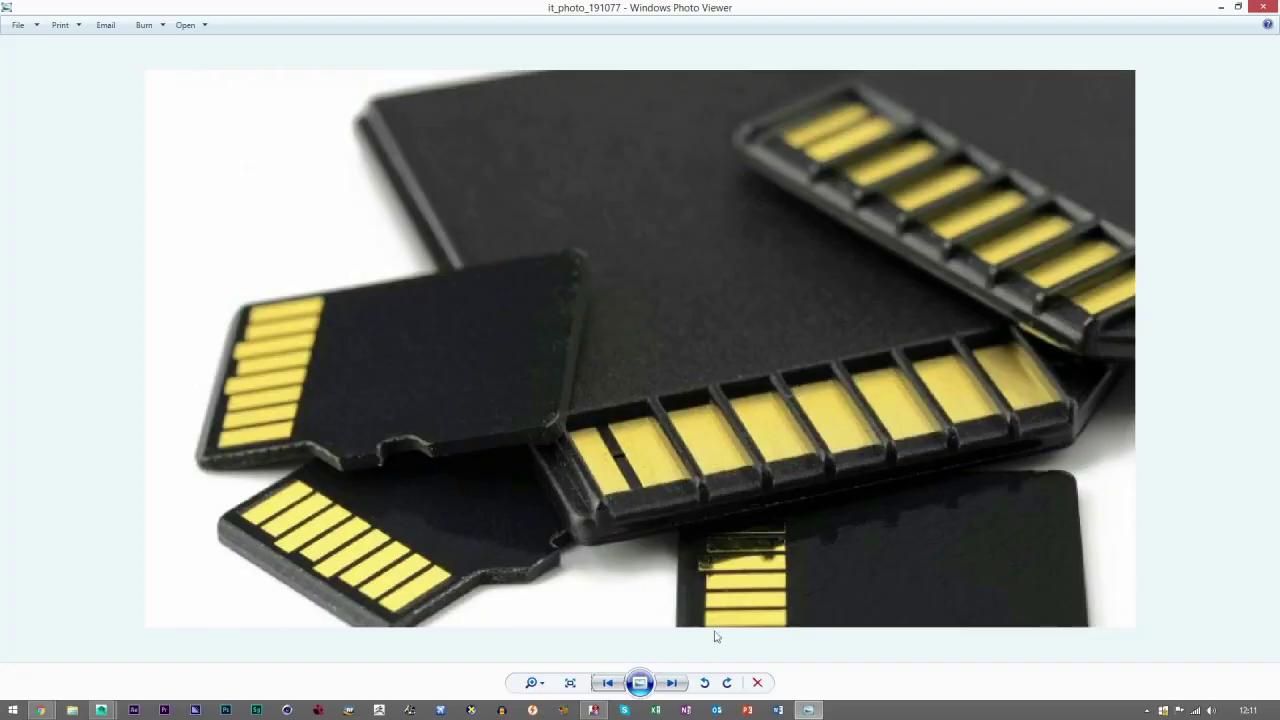
click(607, 685)
click(607, 692)
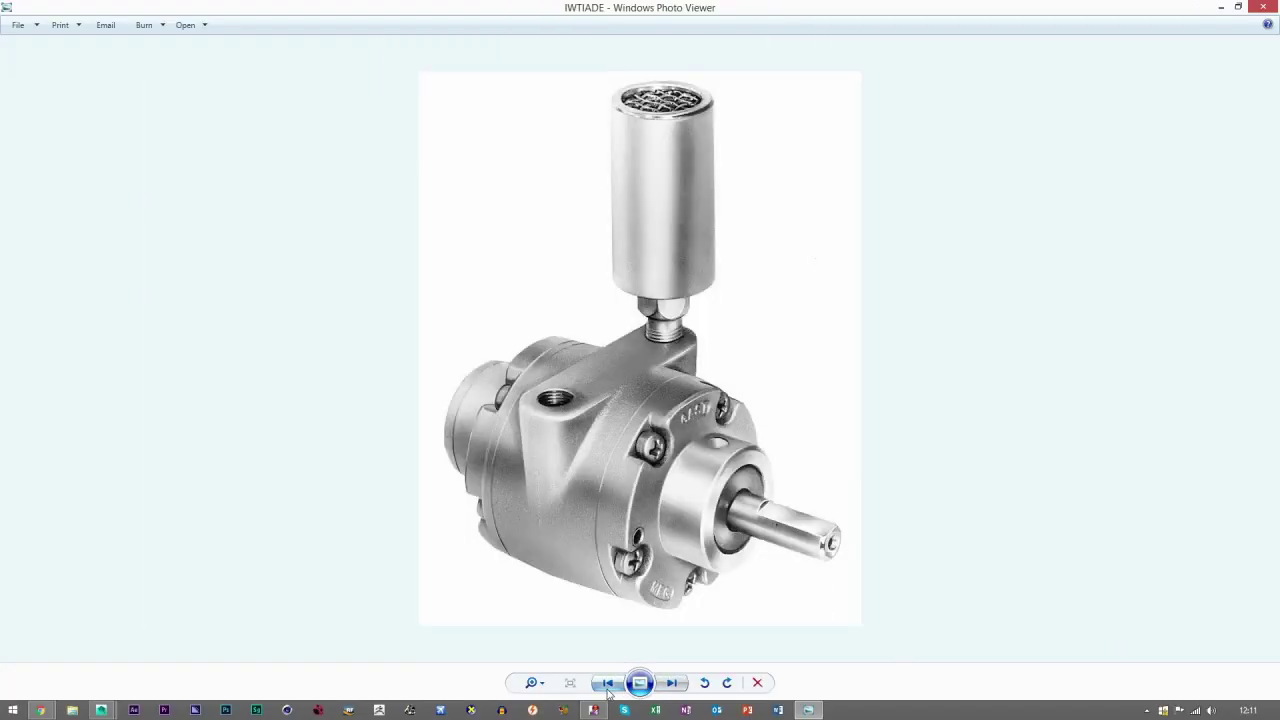
click(607, 692)
click(1262, 7)
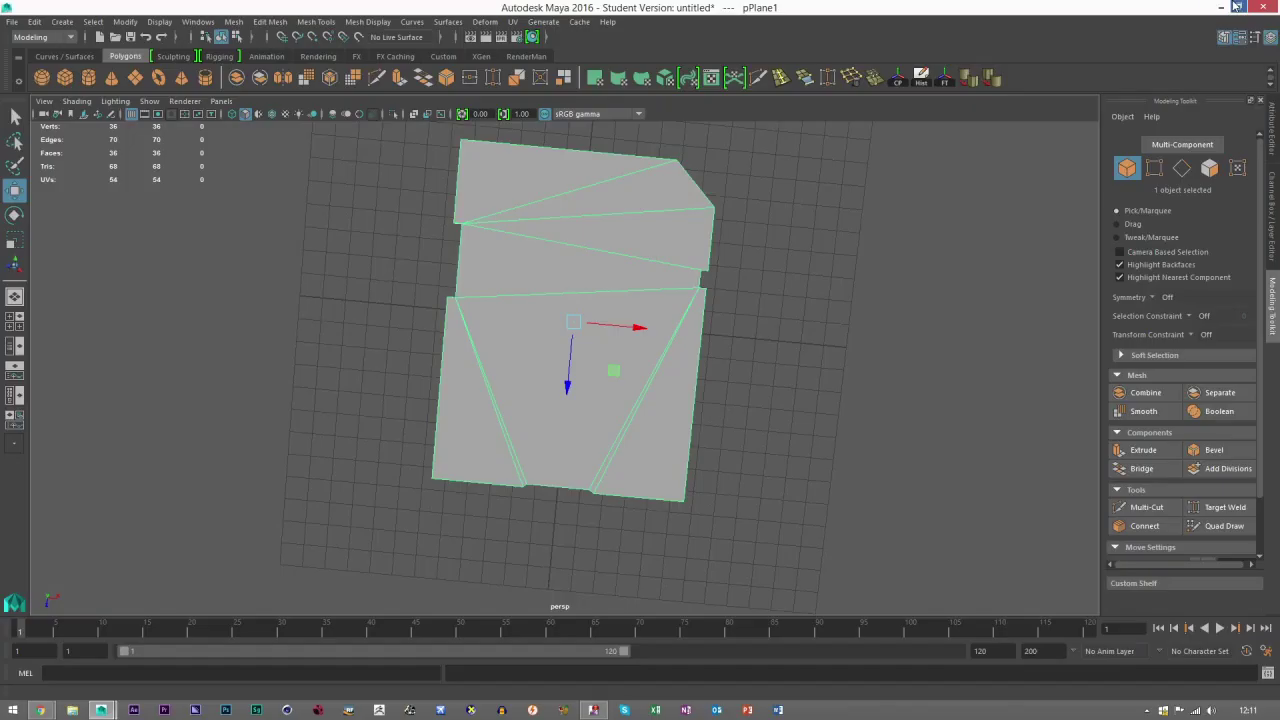
click(1236, 7)
click(591, 8)
click(1220, 7)
click(82, 178)
double_click(80, 308)
scroll(726, 391, up, 5)
scroll(726, 391, down, 3)
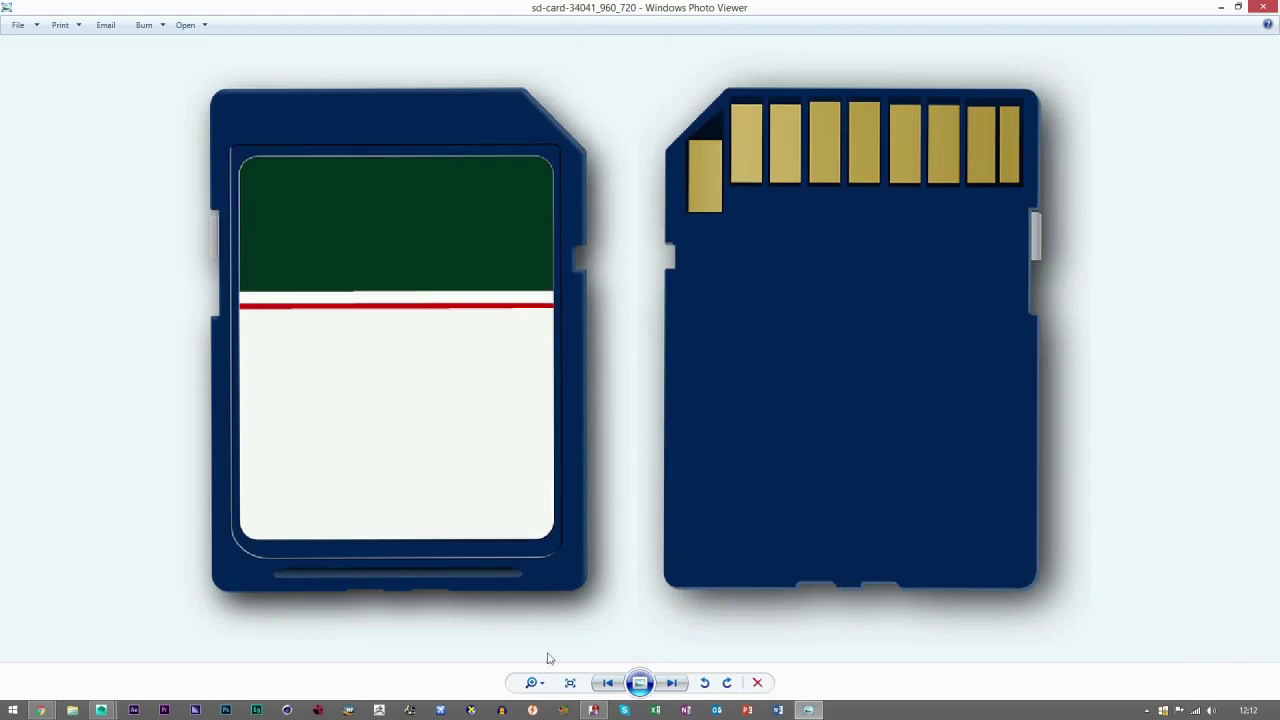
key(Right)
key(Right)
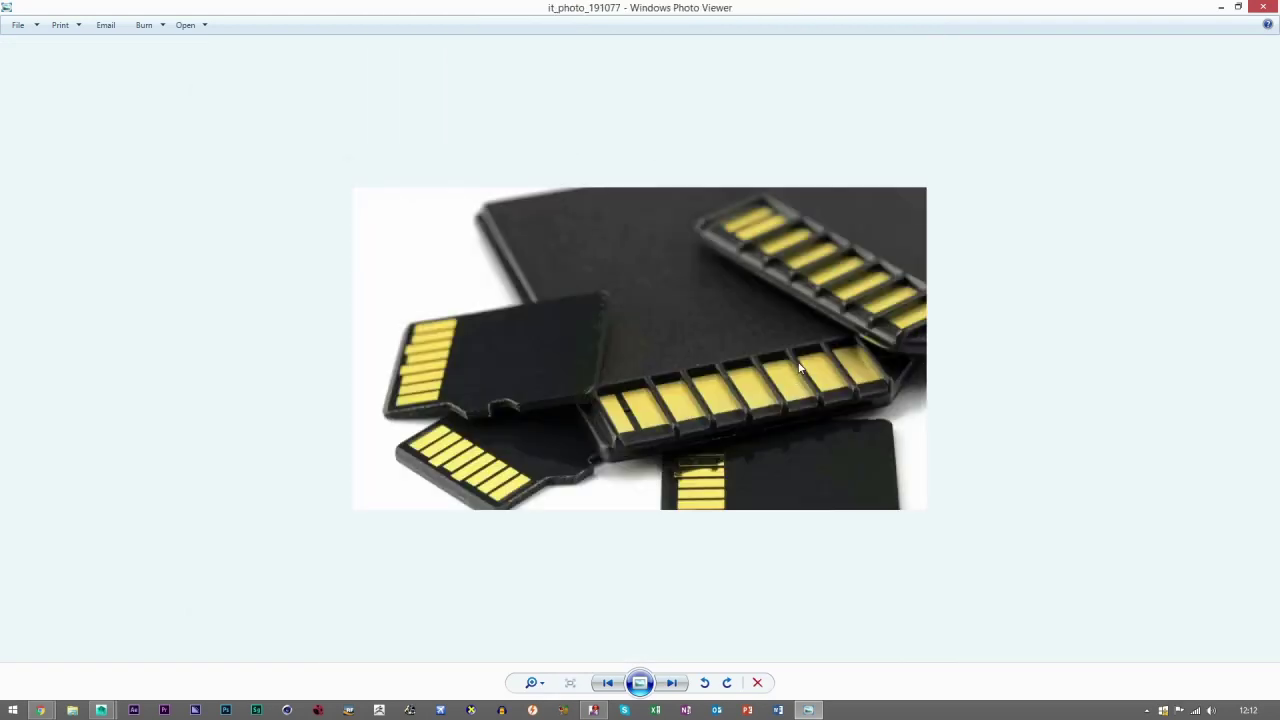
key(Left)
key(Right)
key(Left)
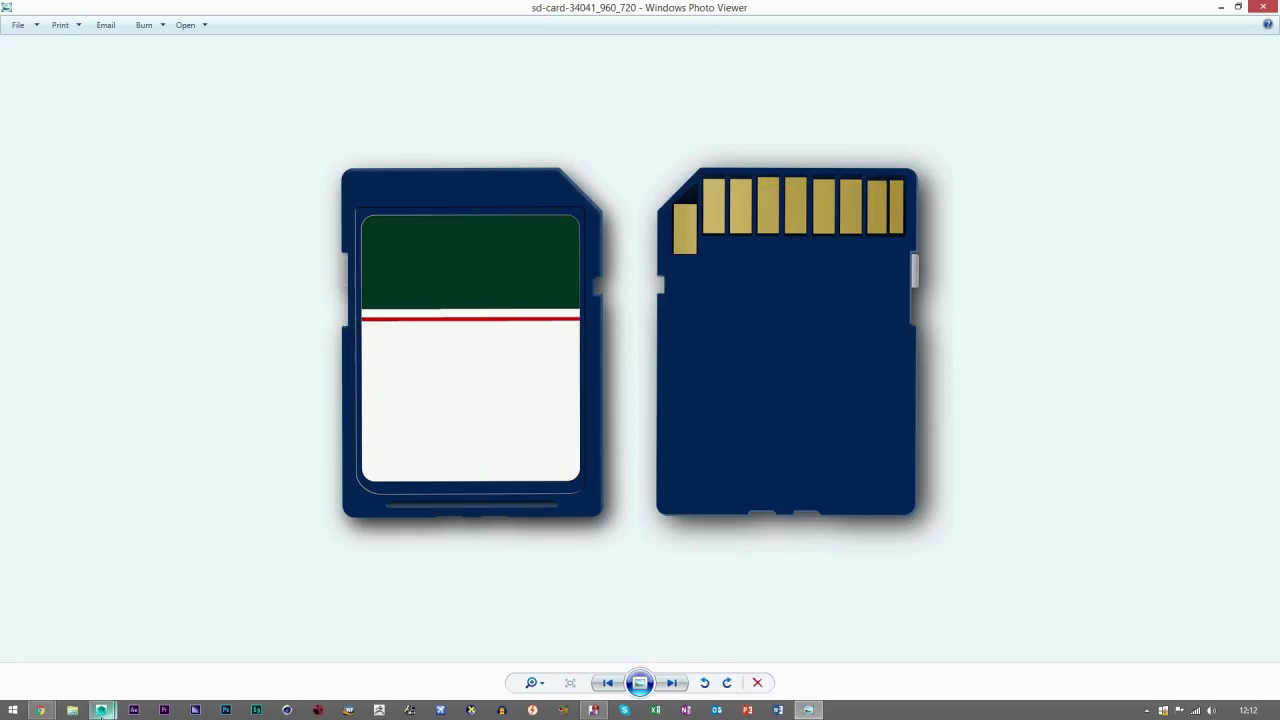
Switch back to Maya and Multi-Cut the top face from the long side notch's lower inner corner to the bottom edge, forming a narrow side strip
mouse_move(101, 713)
click(213, 632)
click(412, 182)
mouse_move(546, 228)
alt+mouse_down()
mouse_move(580, 251)
mouse_move(550, 249)
alt+mouse_up()
alt+drag(531, 299, 534, 329)
click(534, 282)
scroll(534, 300, up, 3)
alt+middle_drag(534, 329, 554, 260)
click(760, 79)
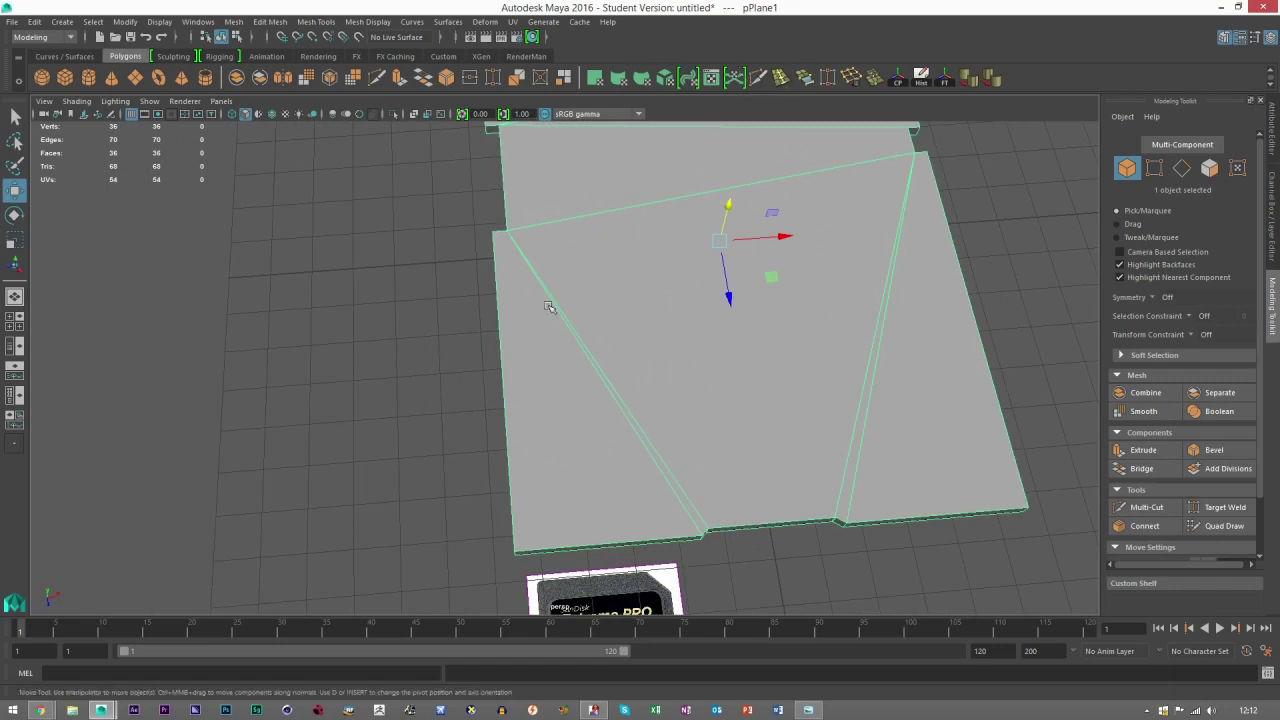
scroll(550, 306, up, 3)
alt+middle_drag(545, 308, 595, 383)
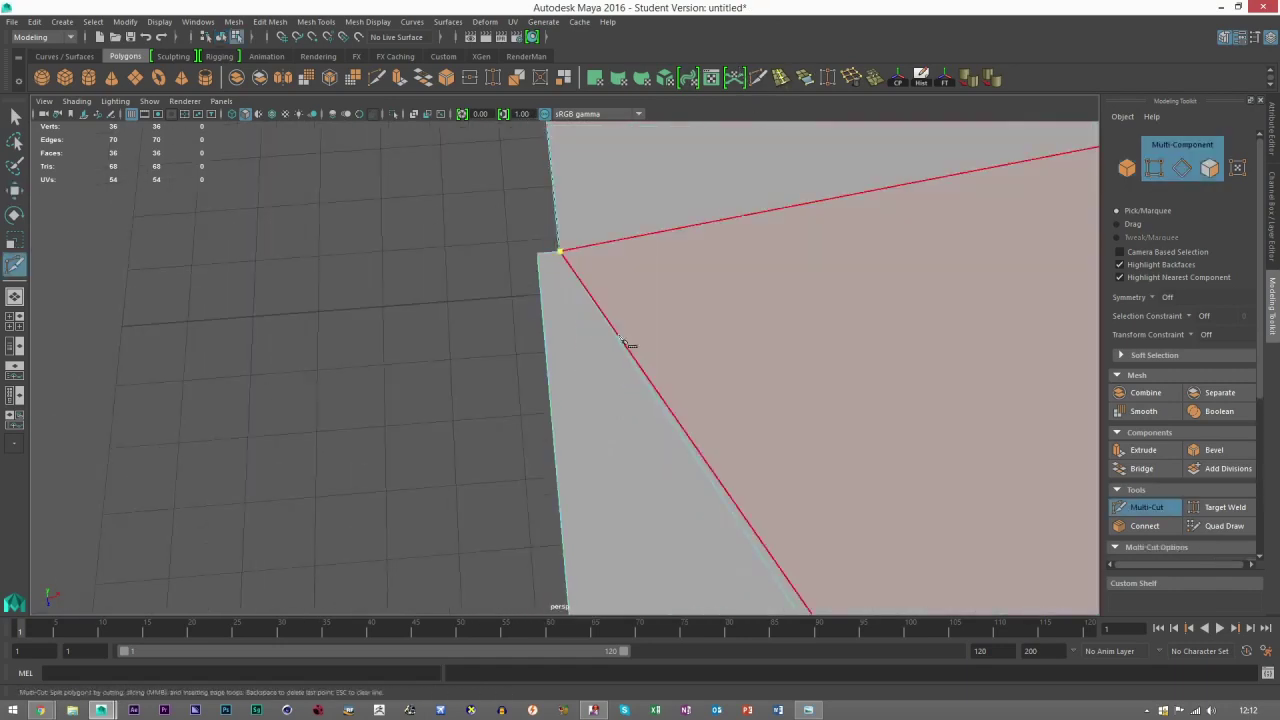
scroll(600, 355, down, 5)
mouse_move(592, 454)
alt+mouse_down()
mouse_move(598, 408)
mouse_move(596, 432)
alt+mouse_up()
scroll(598, 428, up, 2)
alt+middle_drag(582, 360, 592, 426)
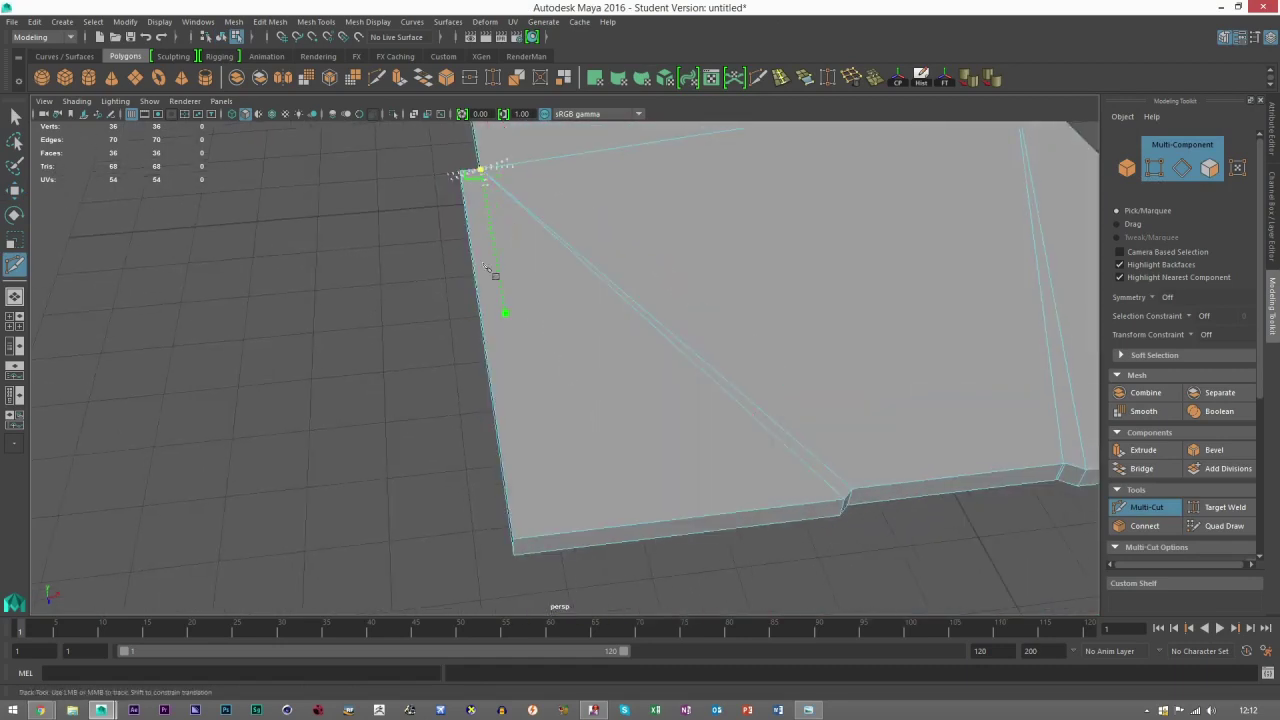
click(543, 537)
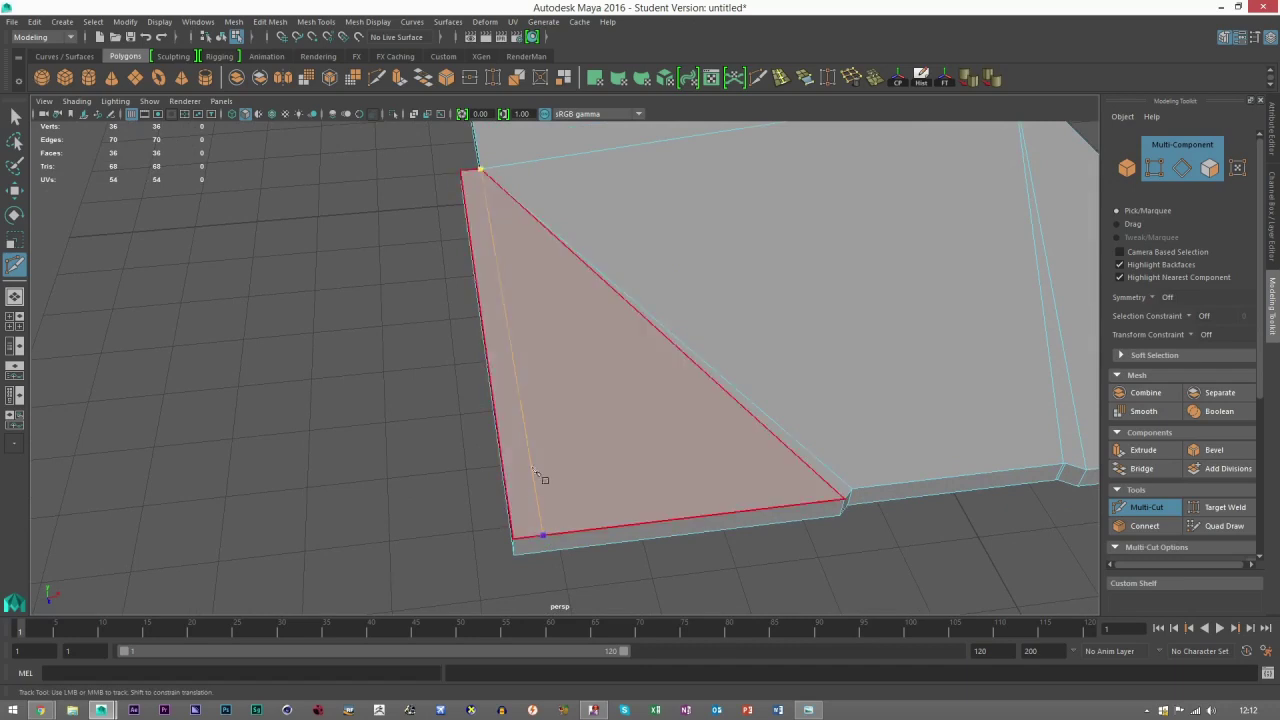
scroll(536, 472, down, 3)
alt+drag(513, 438, 528, 291)
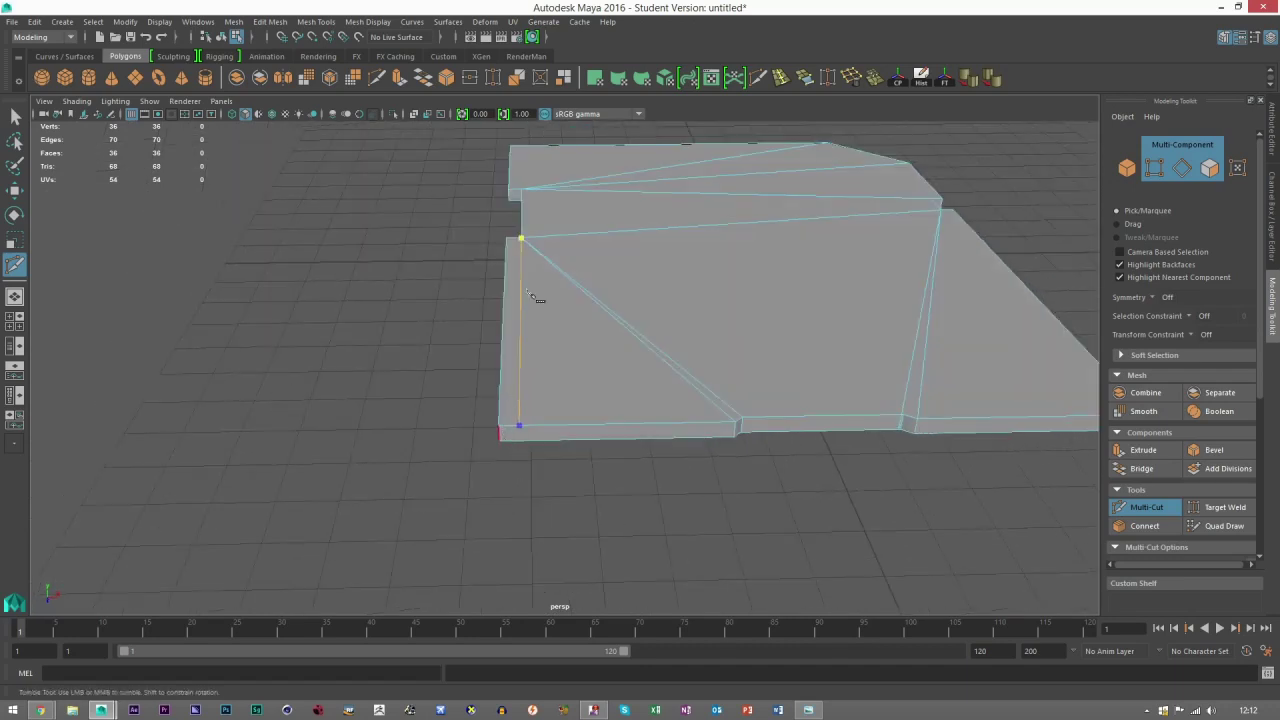
click(538, 403)
alt+right_drag(551, 409, 613, 464)
right_click(643, 434)
Cut a matching narrow strip above the long side notch, from its upper inner corner to the card's top edge
alt+drag(613, 464, 520, 382)
alt+middle_drag(520, 388, 680, 315)
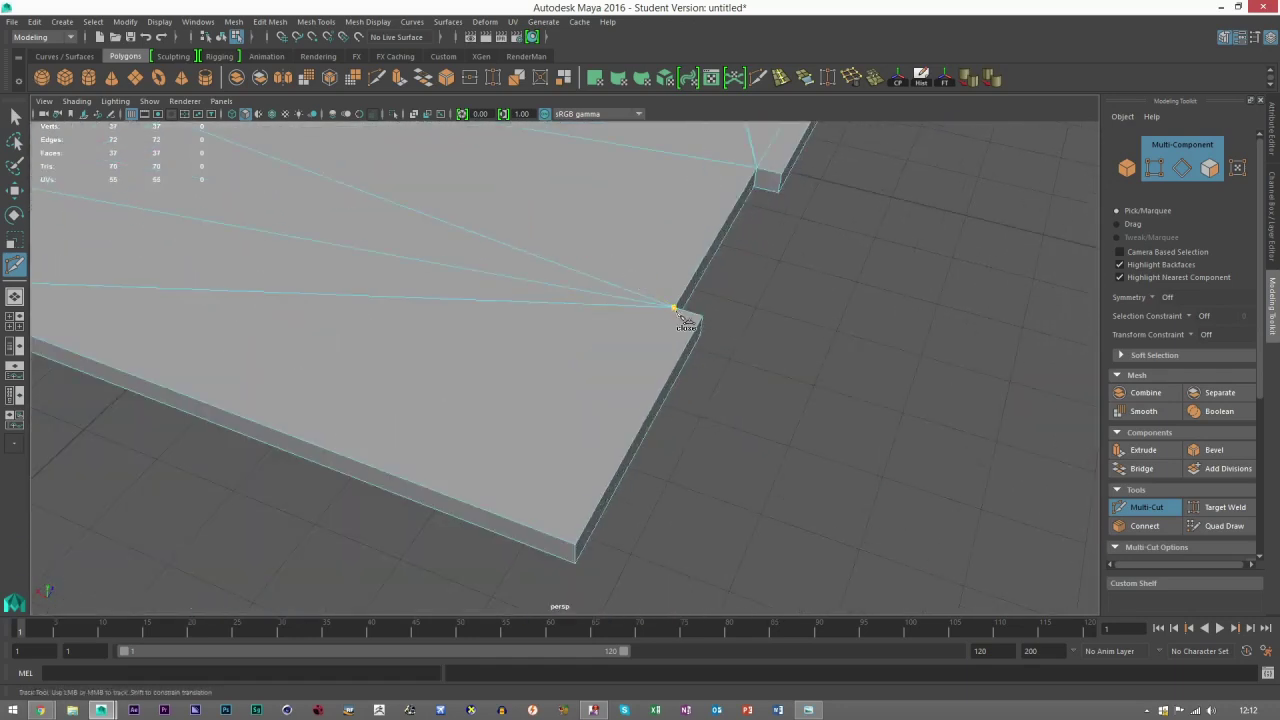
click(553, 540)
right_click(553, 540)
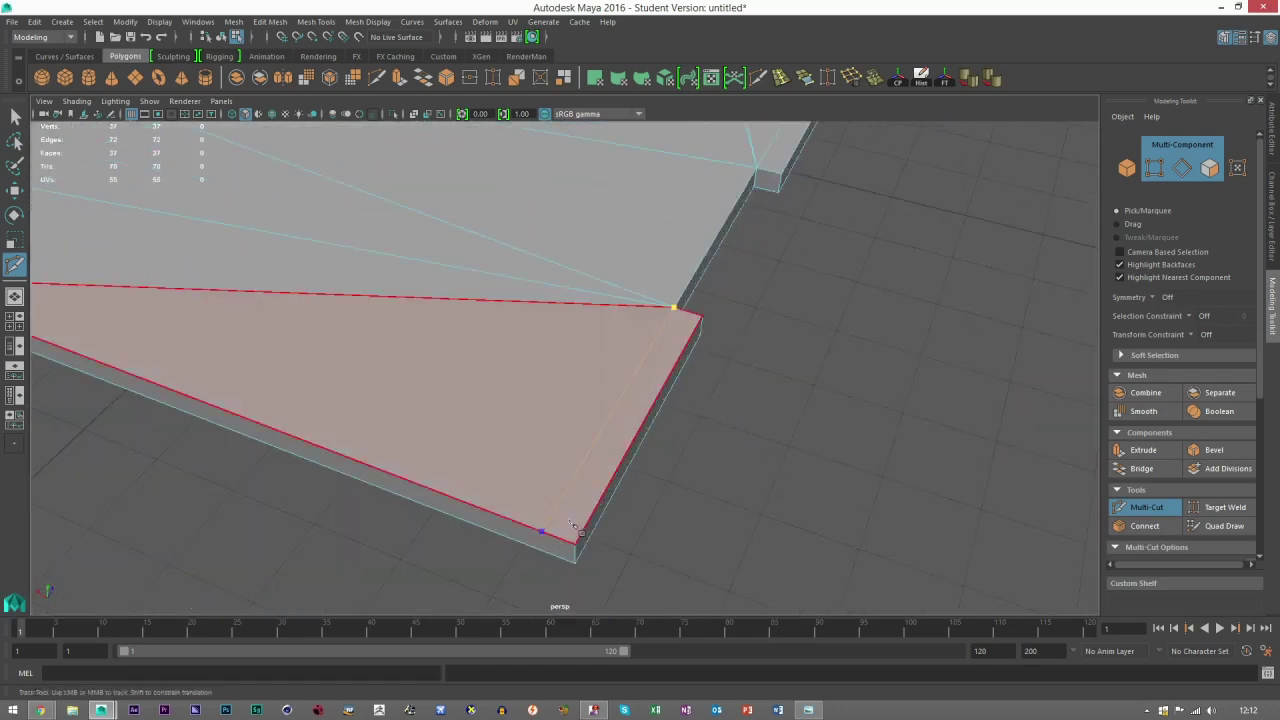
alt+drag(757, 531, 685, 280)
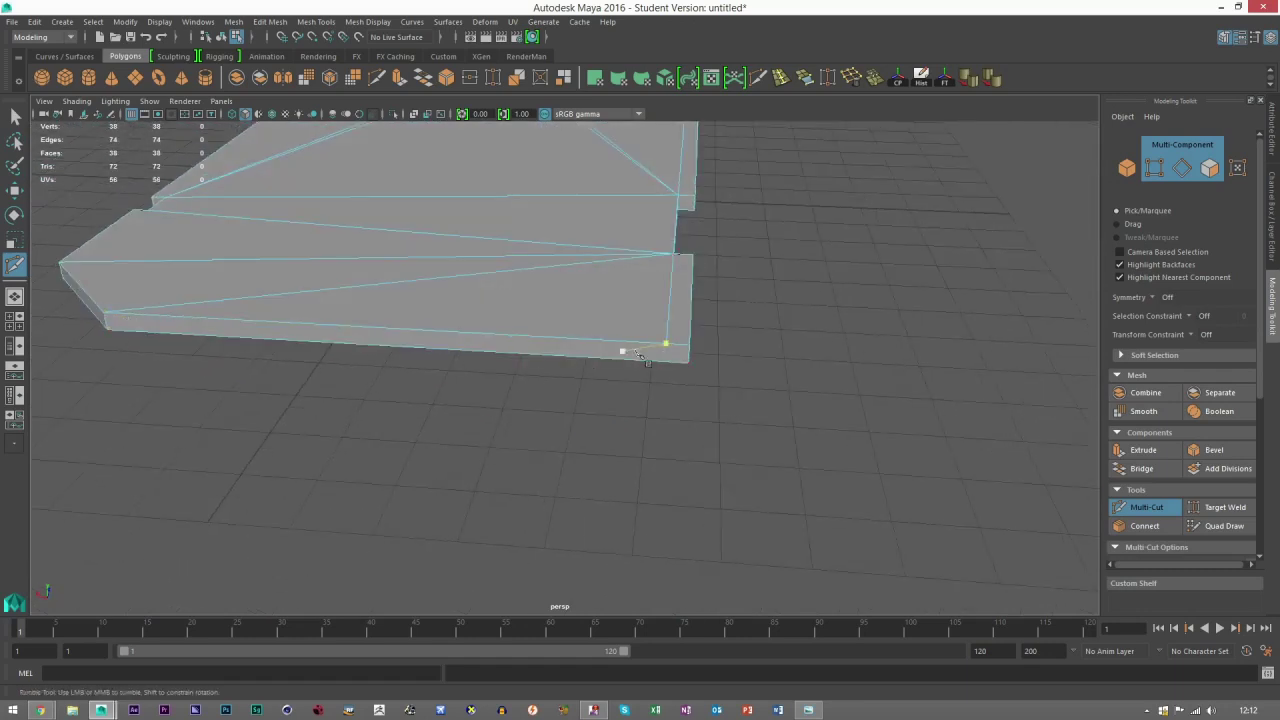
Using camera-based drag selection, select all upper faces of the card except the two narrow side strips
alt+drag(740, 345, 575, 398)
alt+middle_drag(583, 400, 443, 270)
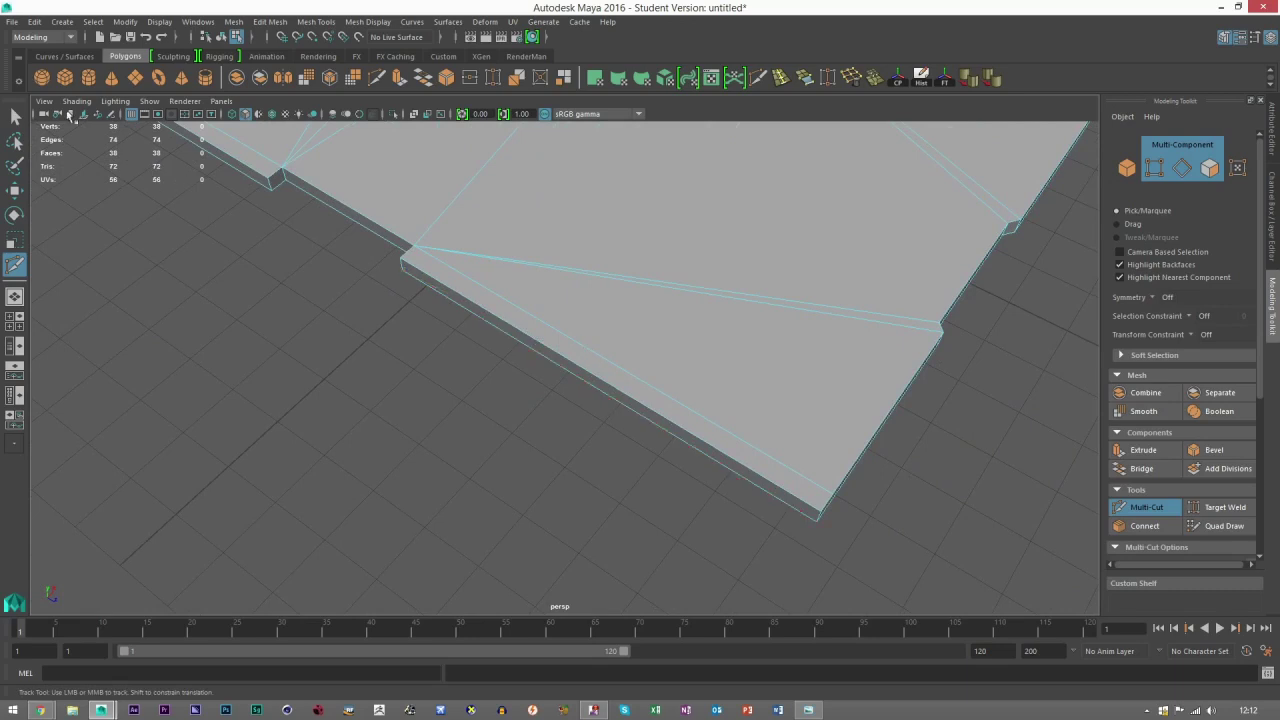
click(15, 117)
click(1210, 169)
alt+drag(805, 345, 652, 305)
alt+middle_drag(645, 330, 616, 492)
click(1133, 224)
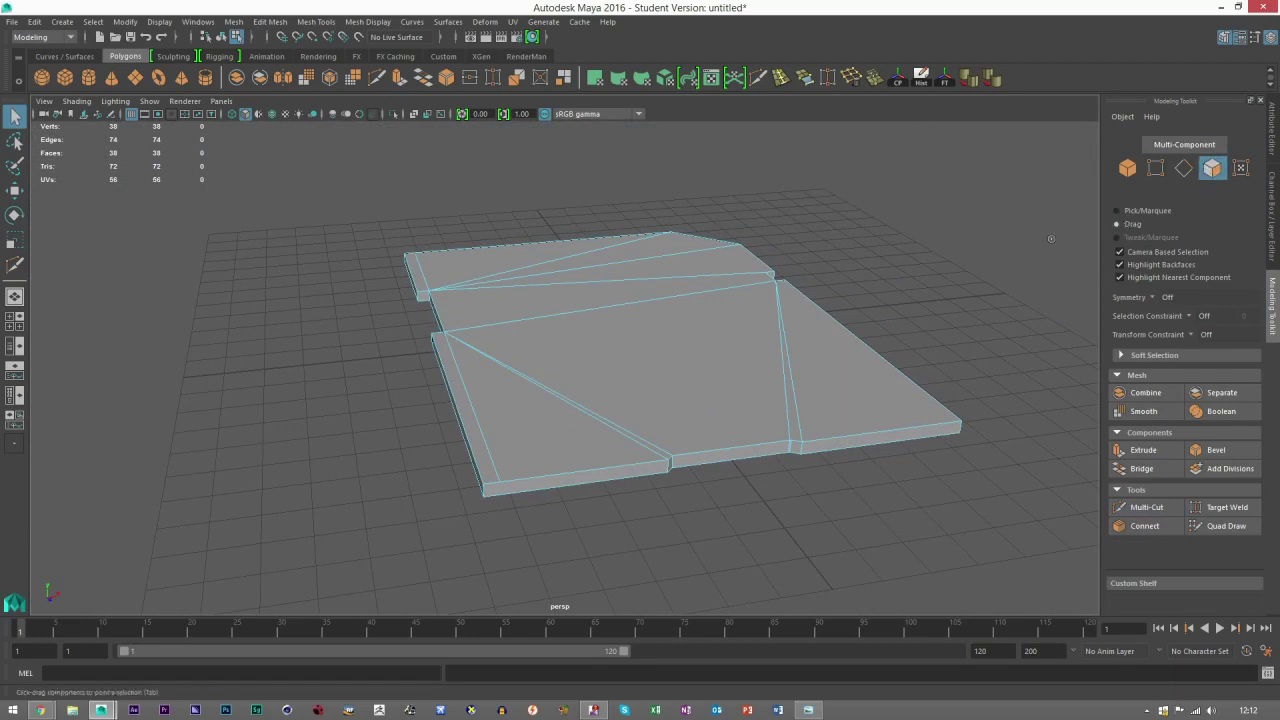
drag(535, 461, 849, 387)
alt+drag(654, 415, 649, 431)
alt+middle_drag(526, 335, 550, 435)
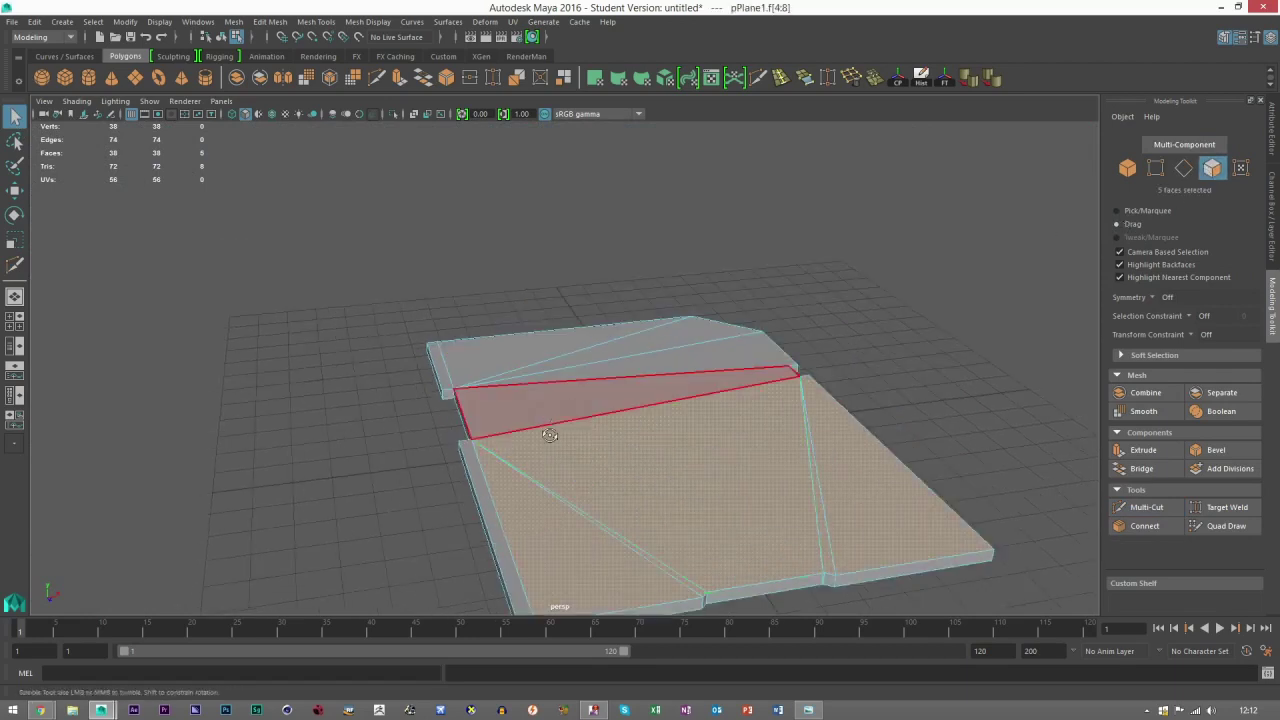
alt+drag(550, 435, 548, 468)
shift+drag(509, 332, 530, 422)
Extrude the selected upper faces upward into a raised layer and return to object mode
alt+drag(611, 487, 589, 541)
click(1143, 450)
alt+drag(732, 451, 709, 300)
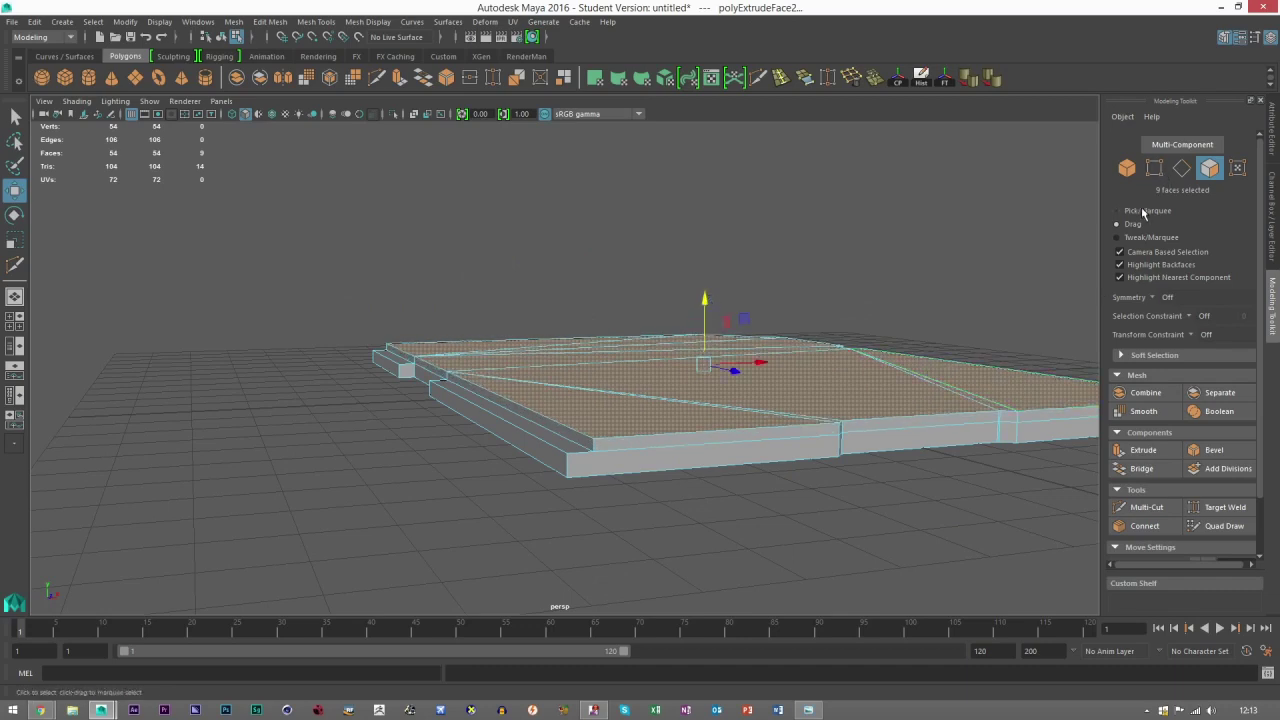
click(1128, 172)
alt+drag(783, 411, 717, 433)
click(964, 250)
alt+drag(604, 424, 576, 430)
click(753, 438)
Target-weld the mid-height vertices along the card's bottom edge and its notch to the vertices above them
scroll(764, 460, up, 4)
alt+drag(766, 463, 650, 420)
alt+middle_drag(650, 420, 645, 373)
alt+drag(644, 373, 505, 334)
alt+drag(743, 373, 838, 390)
alt+drag(368, 344, 446, 322)
click(825, 78)
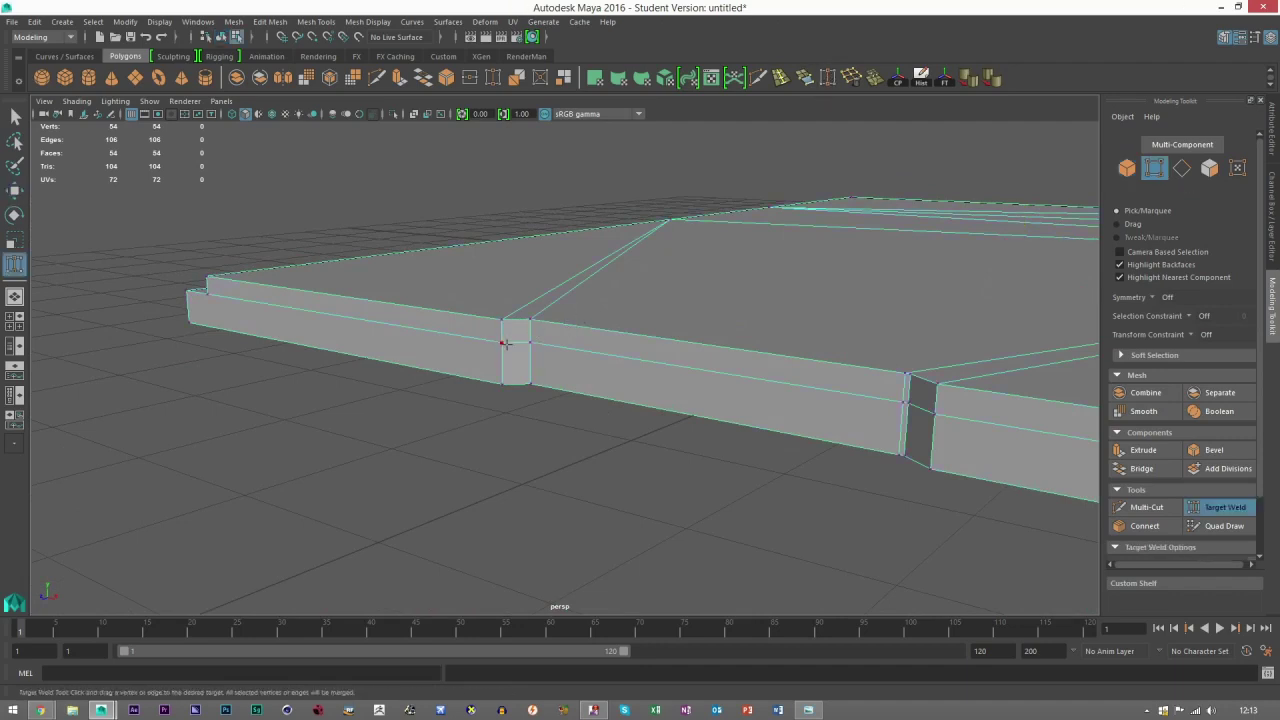
drag(507, 326, 626, 315)
drag(775, 300, 777, 284)
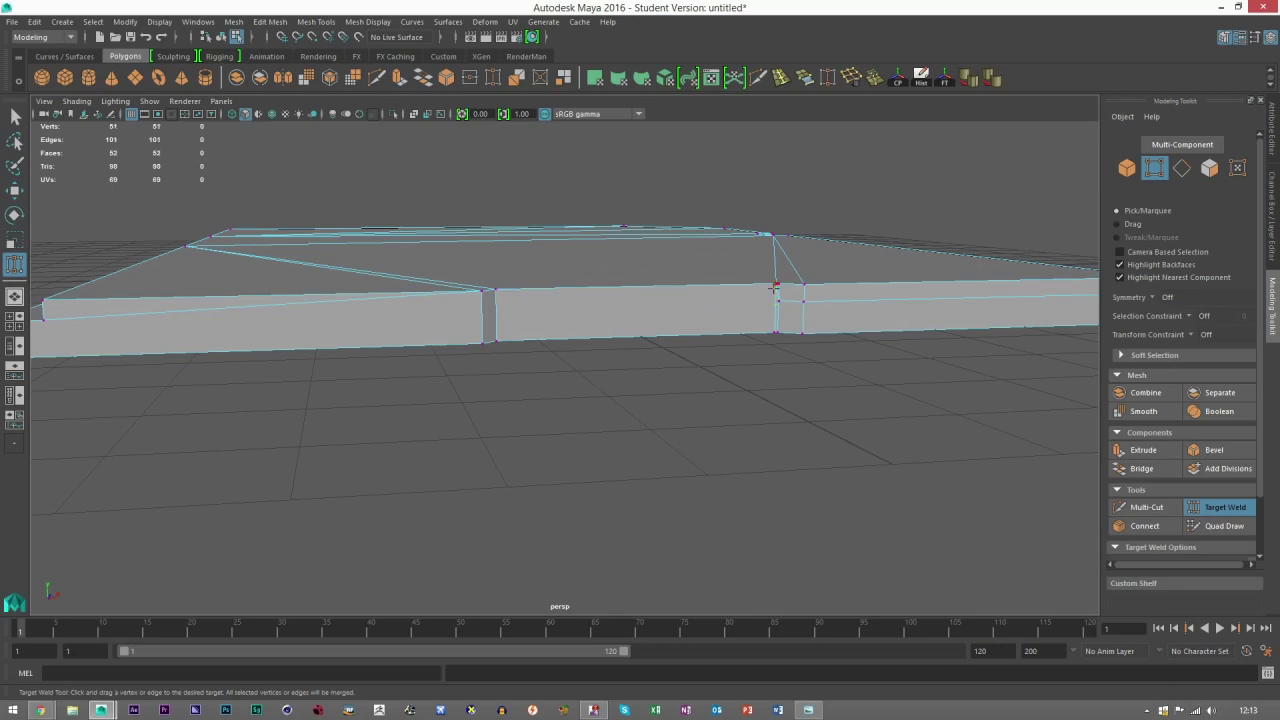
scroll(775, 296, up, 3)
alt+middle_drag(775, 307, 598, 377)
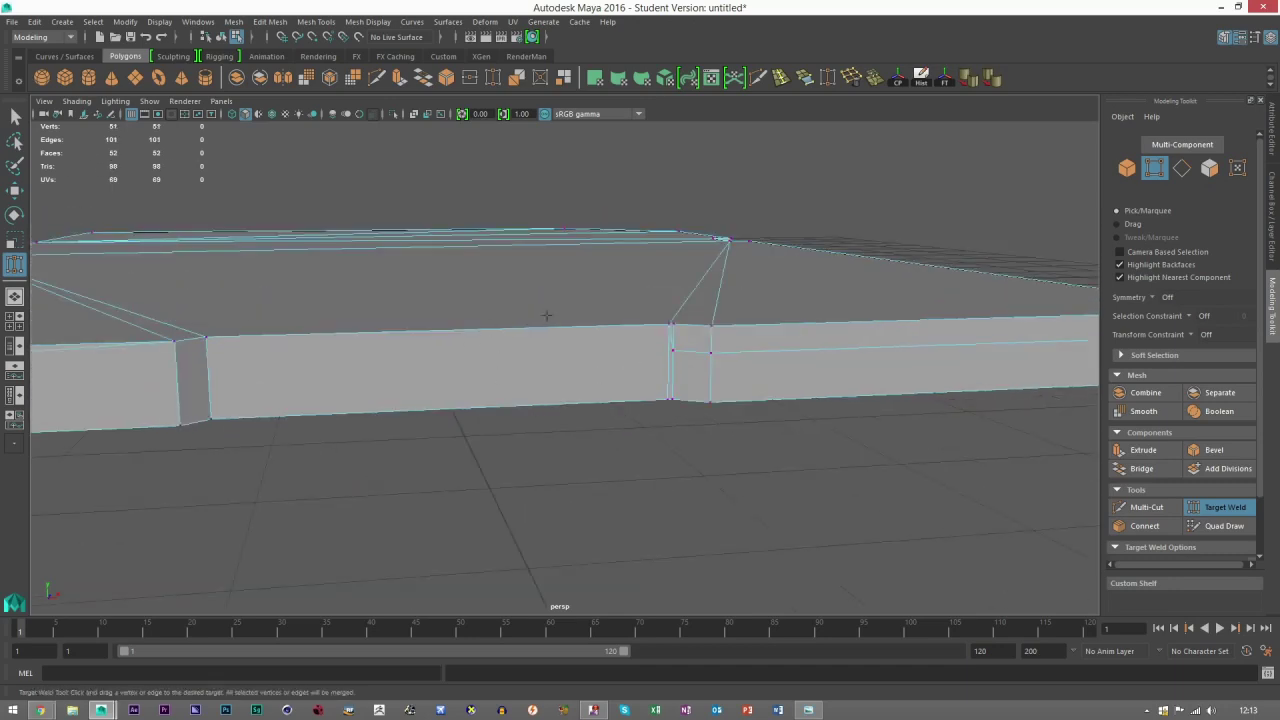
drag(718, 341, 485, 348)
drag(462, 301, 465, 299)
Target-weld the remaining mid-height vertices along the small-notch side, the chamfered corner and the top edge to the upper vertices
alt+drag(710, 312, 574, 331)
alt+drag(745, 361, 462, 300)
drag(545, 322, 545, 320)
alt+drag(545, 320, 758, 338)
drag(862, 265, 862, 263)
alt+drag(862, 265, 697, 332)
drag(403, 391, 404, 390)
alt+drag(404, 390, 591, 375)
alt+drag(680, 380, 546, 394)
Inspect the stepped side, return to object mode, and run Cleanup to select the card's faces with more than 4 sides
scroll(753, 487, down, 2)
alt+drag(753, 487, 633, 413)
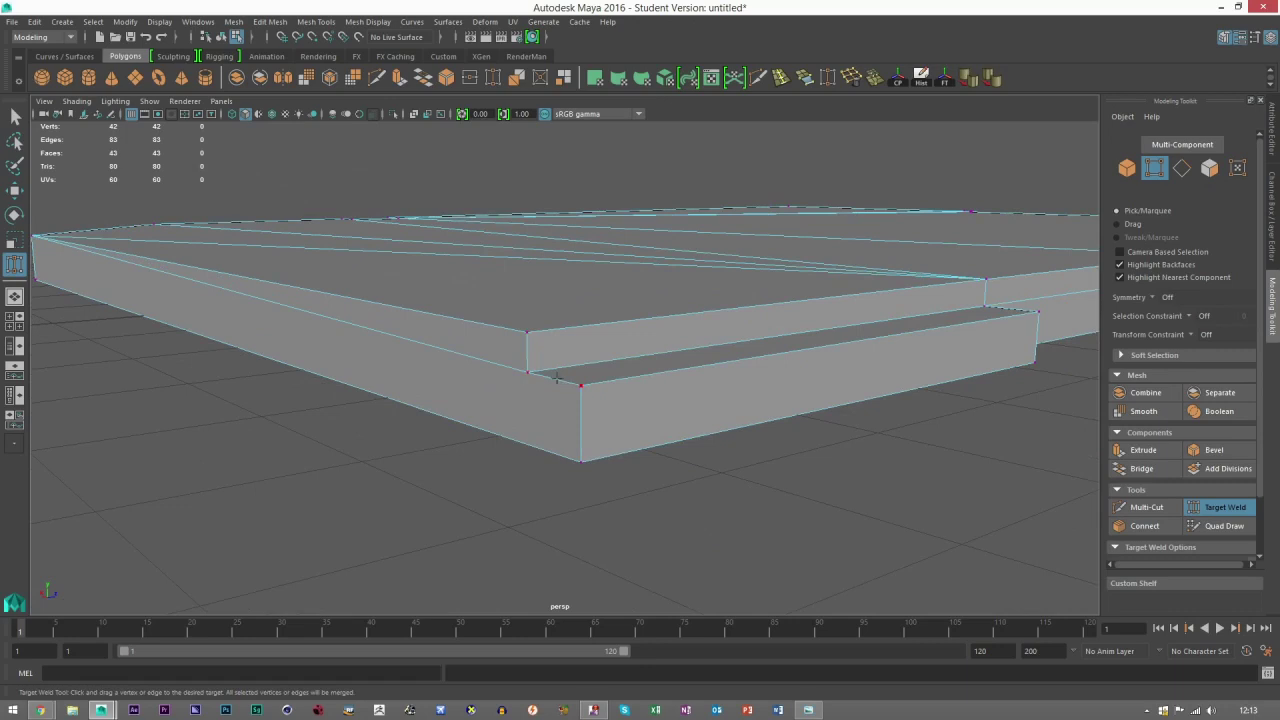
alt+drag(575, 373, 592, 389)
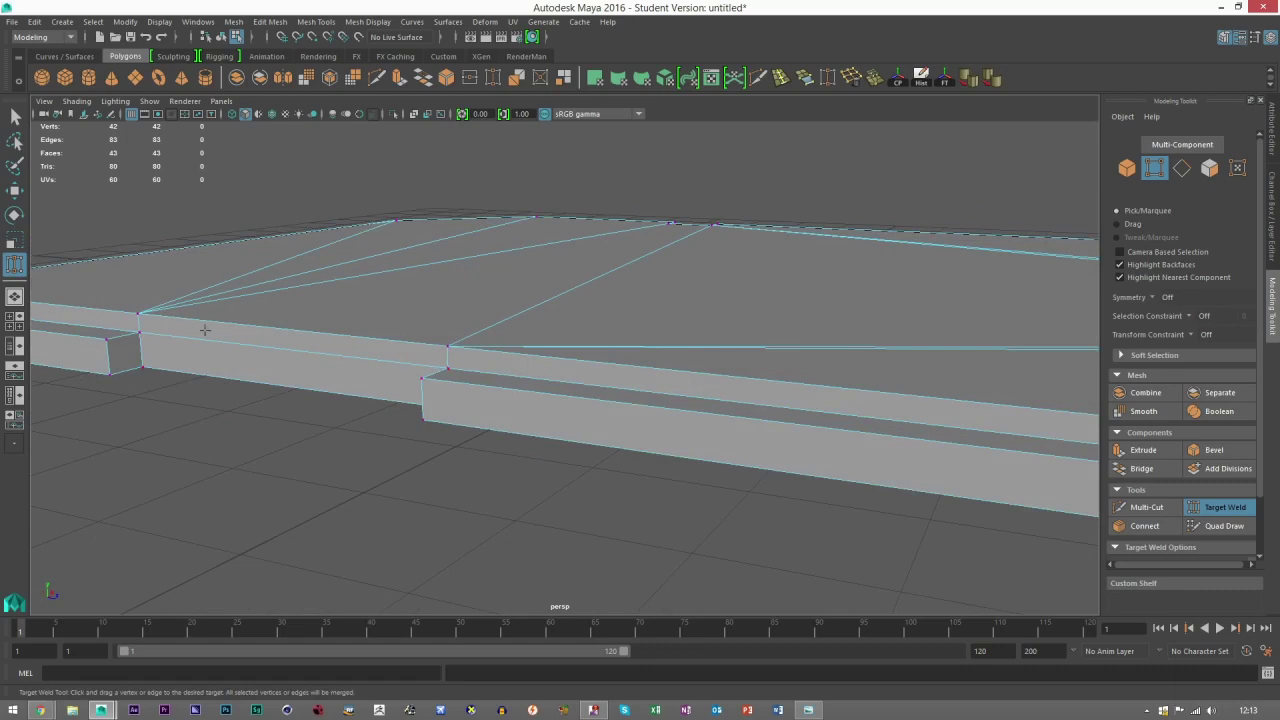
alt+middle_drag(613, 369, 266, 329)
alt+middle_drag(650, 395, 303, 343)
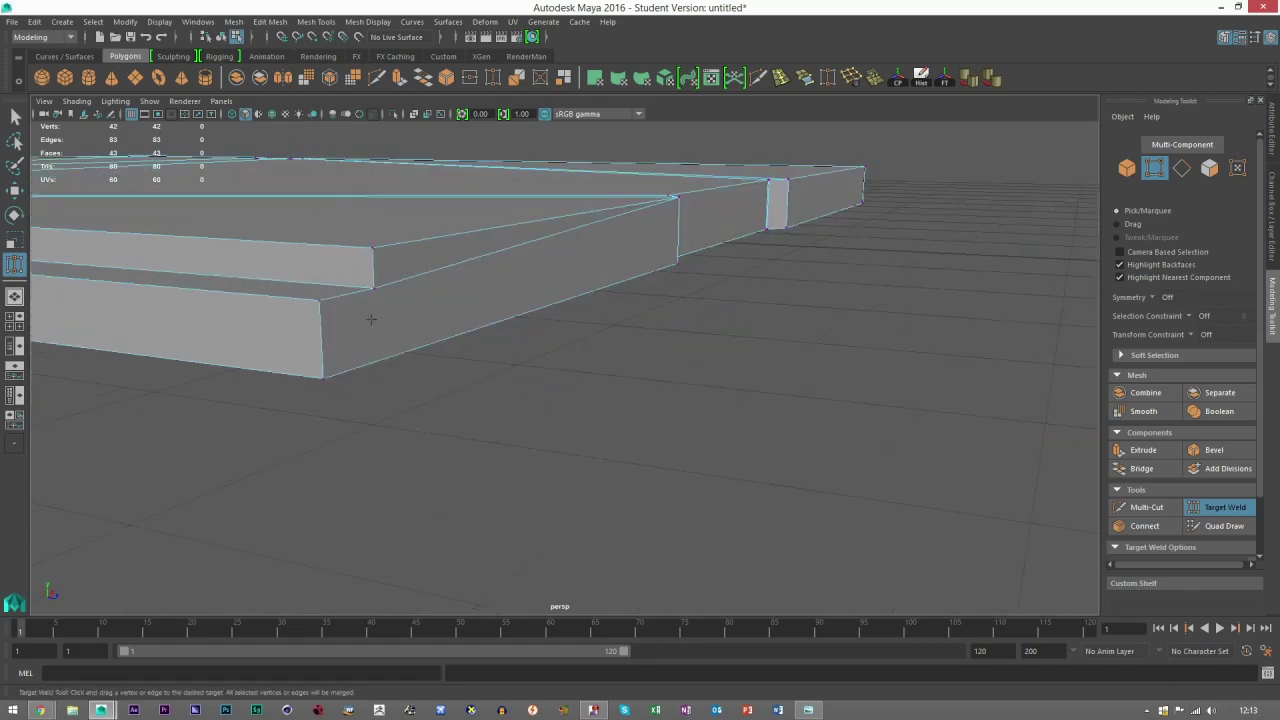
click(1127, 168)
alt+drag(450, 316, 558, 340)
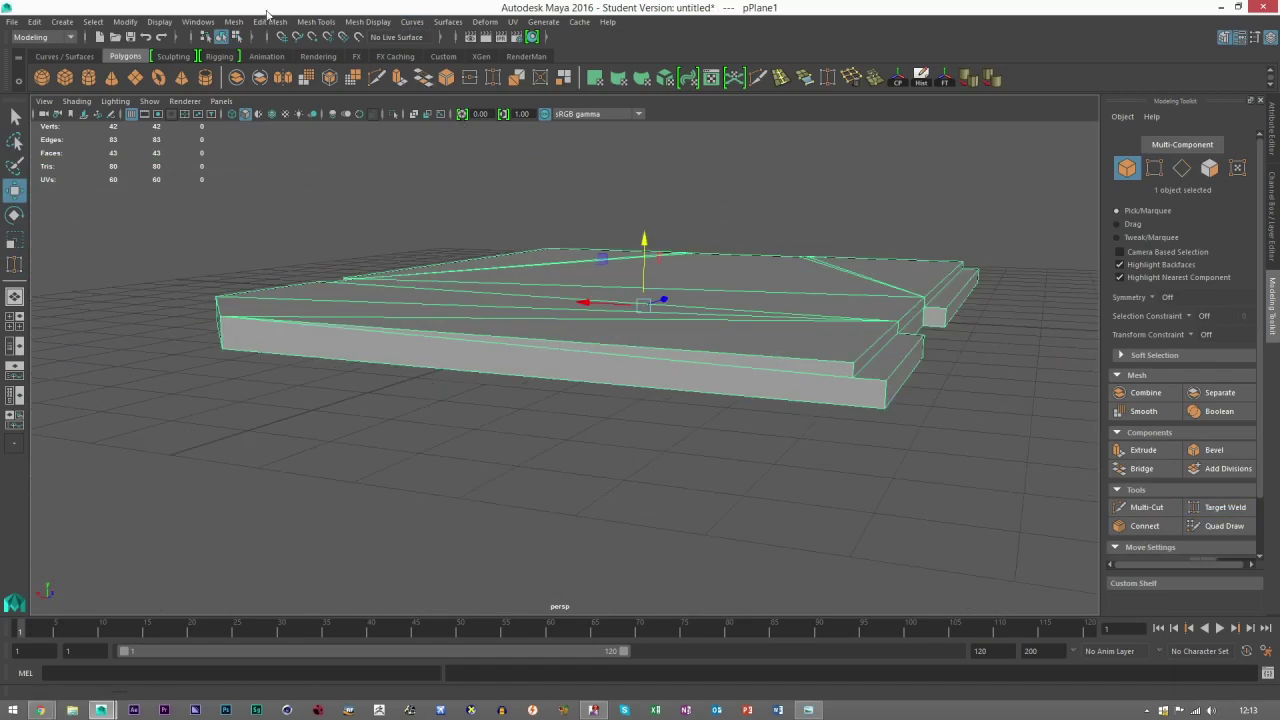
click(233, 21)
click(357, 298)
click(885, 531)
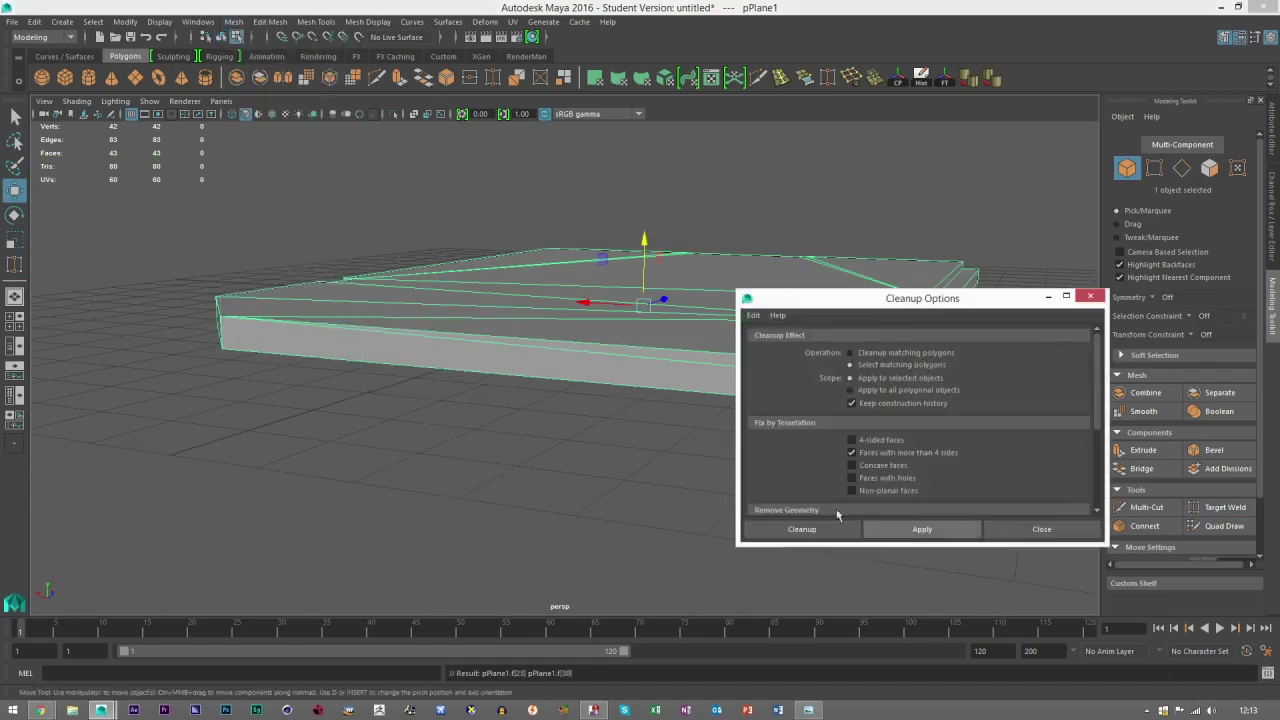
Multi-Cut the many-sided wall at the card's bottom end from the step's inner corner to the lower corner beside the notch
scroll(462, 364, down, 3)
alt+drag(471, 410, 558, 325)
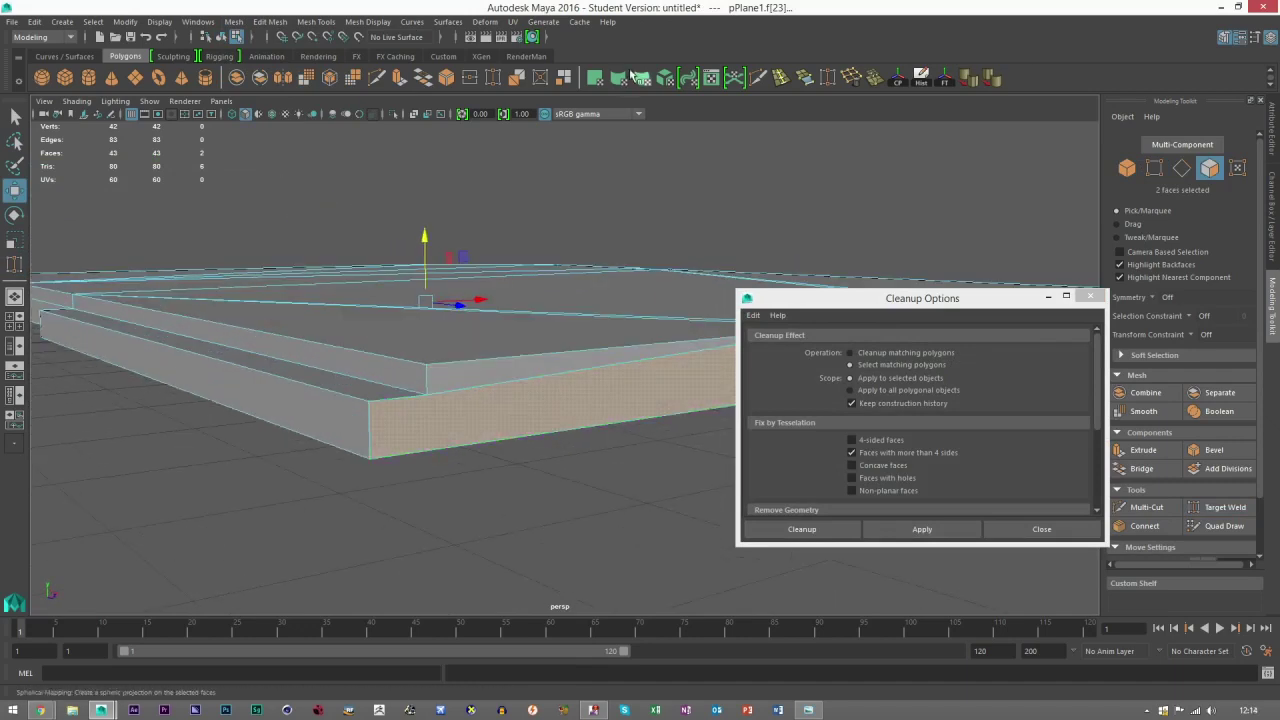
click(757, 79)
alt+drag(486, 351, 428, 396)
alt+middle_drag(428, 396, 370, 385)
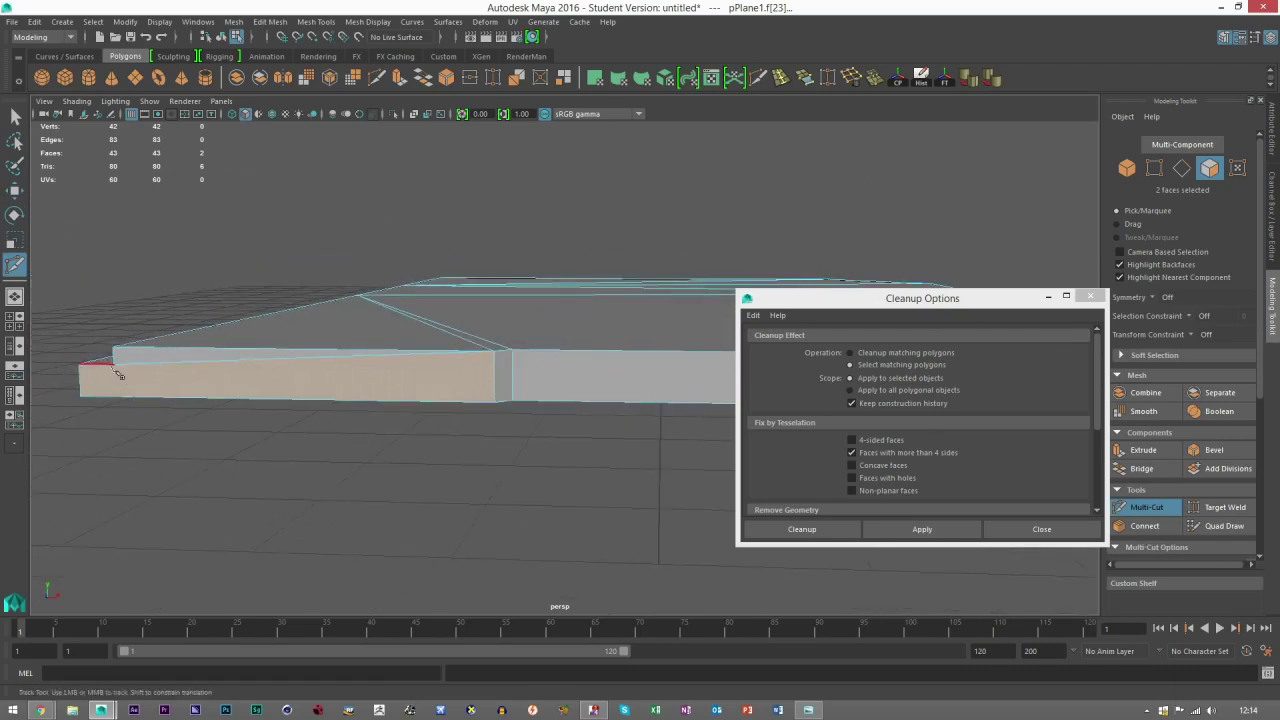
right_click(496, 404)
Cut the many-sided wall at the card's top end from the step's inner corner to the lower chamfer corner, and return to object mode
alt+drag(322, 385, 498, 368)
scroll(400, 438, down, 2)
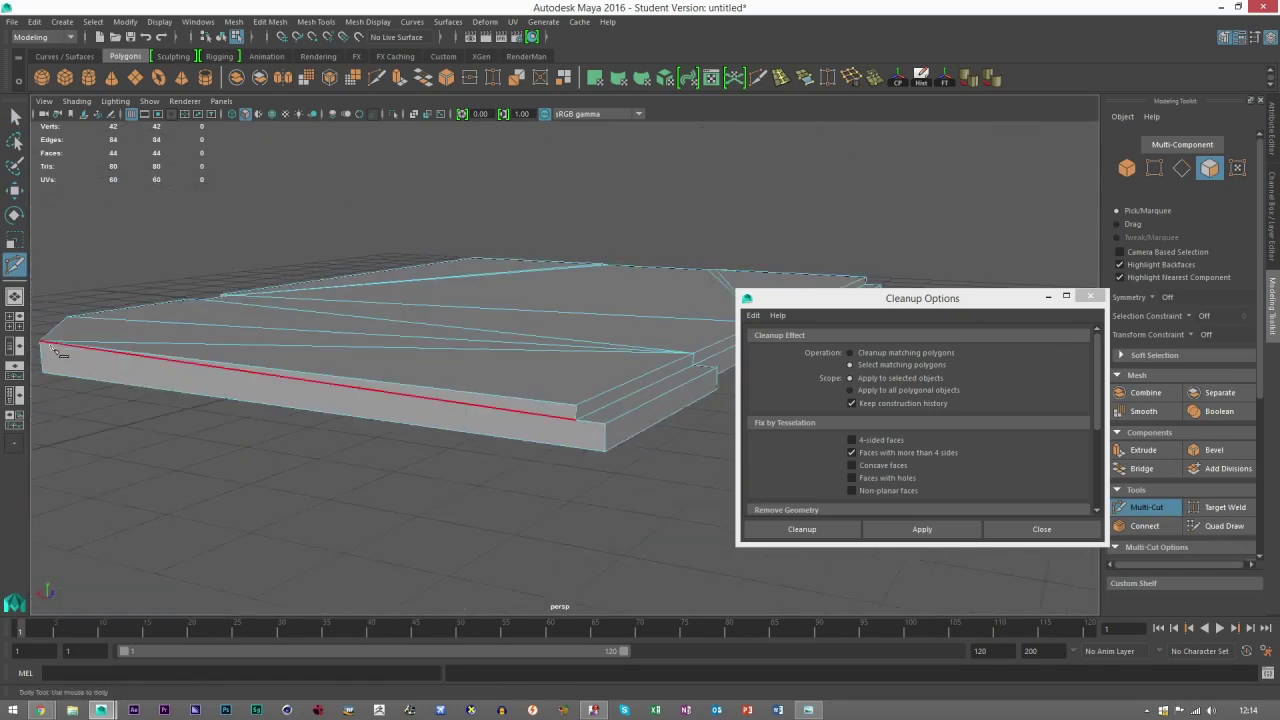
click(576, 420)
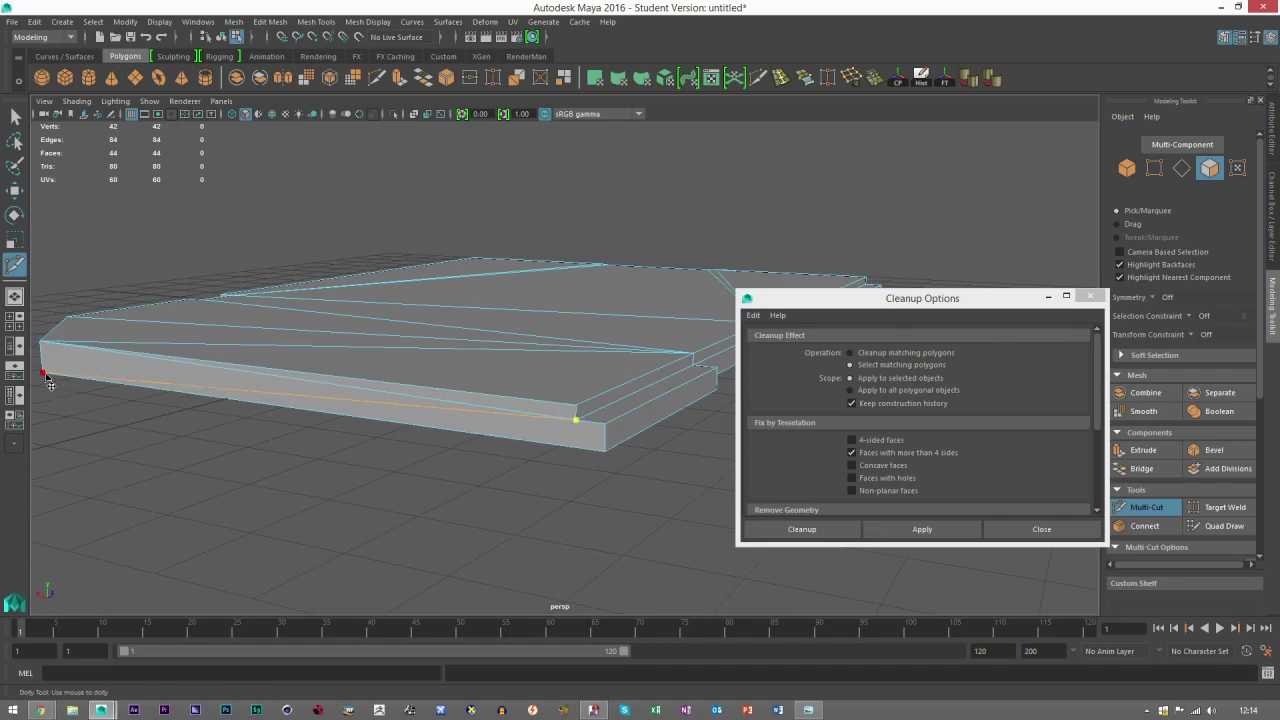
click(1126, 169)
key(w)
key(f)
alt+drag(428, 360, 527, 357)
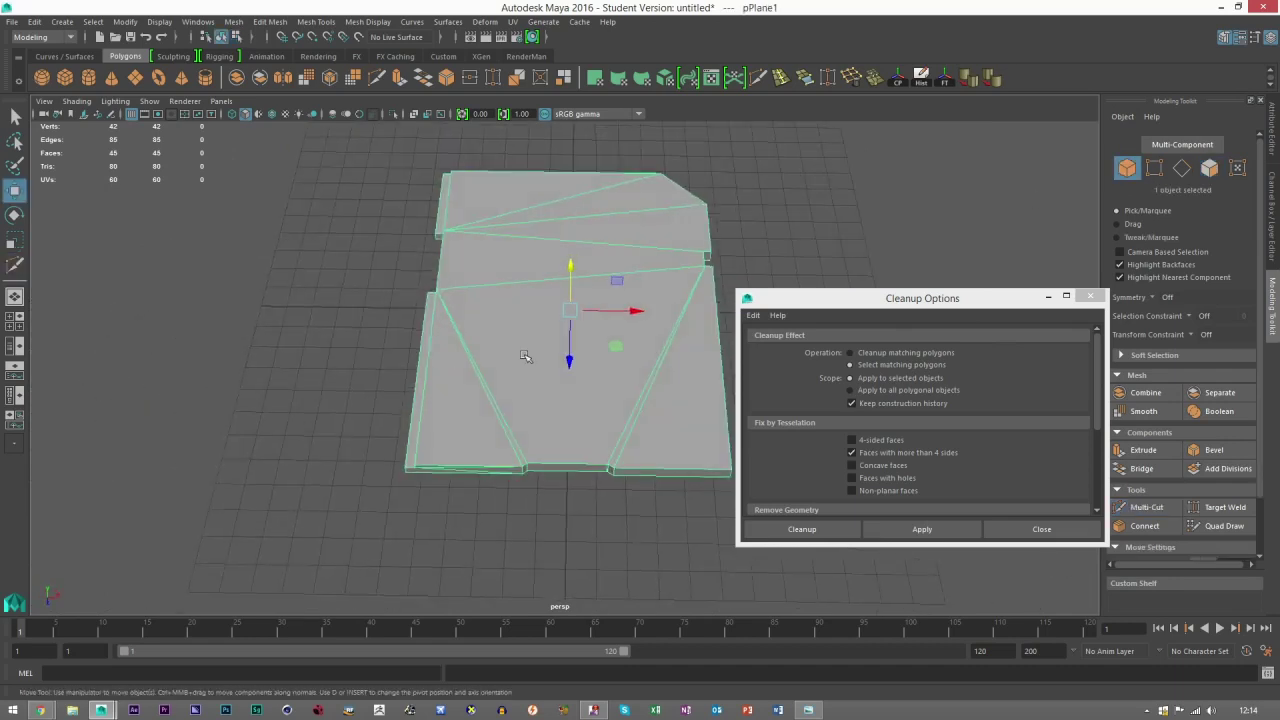
Look over the card's top face and close the Cleanup options
scroll(535, 357, up, 3)
alt+middle_drag(537, 357, 500, 436)
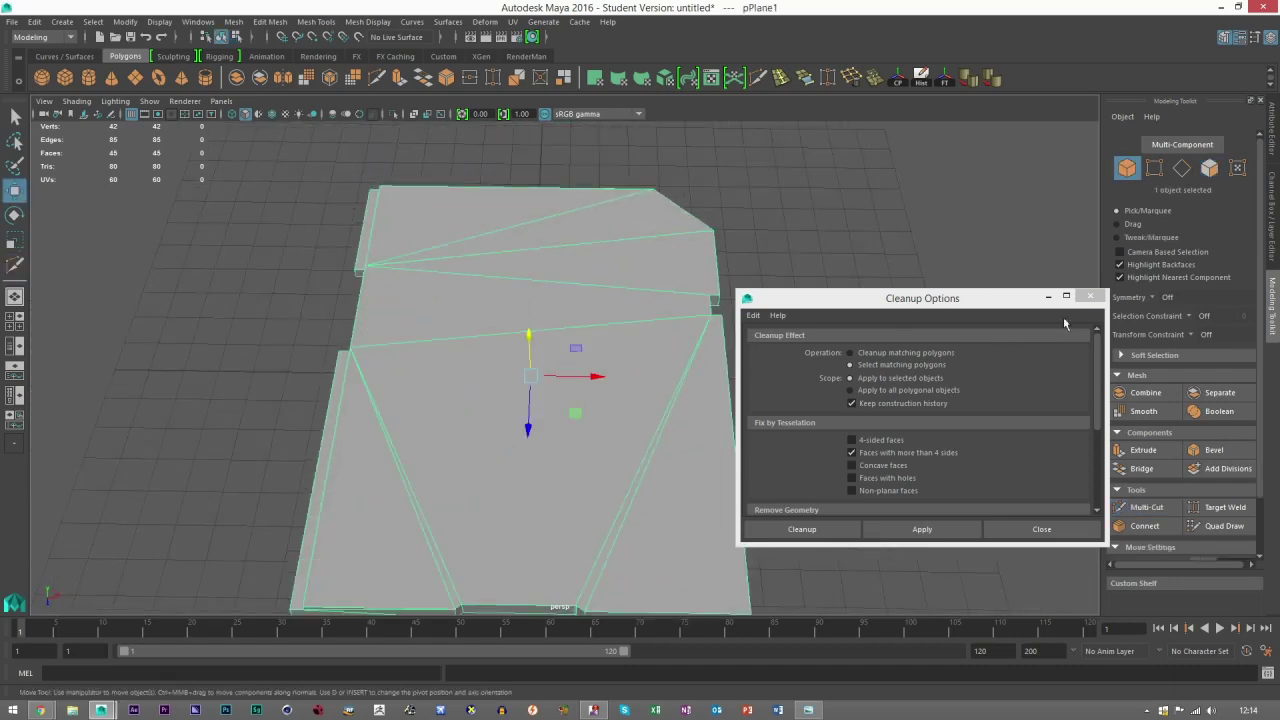
alt+drag(620, 385, 770, 315)
click(1099, 296)
alt+drag(810, 386, 726, 261)
Bring up the SanDisk Extreme PRO 512 GB reference photo and place it side by side with the Maya window
drag(645, 7, 1, 179)
click(615, 106)
scroll(366, 351, up, 5)
scroll(366, 351, down, 5)
alt+drag(366, 351, 307, 424)
click(887, 192)
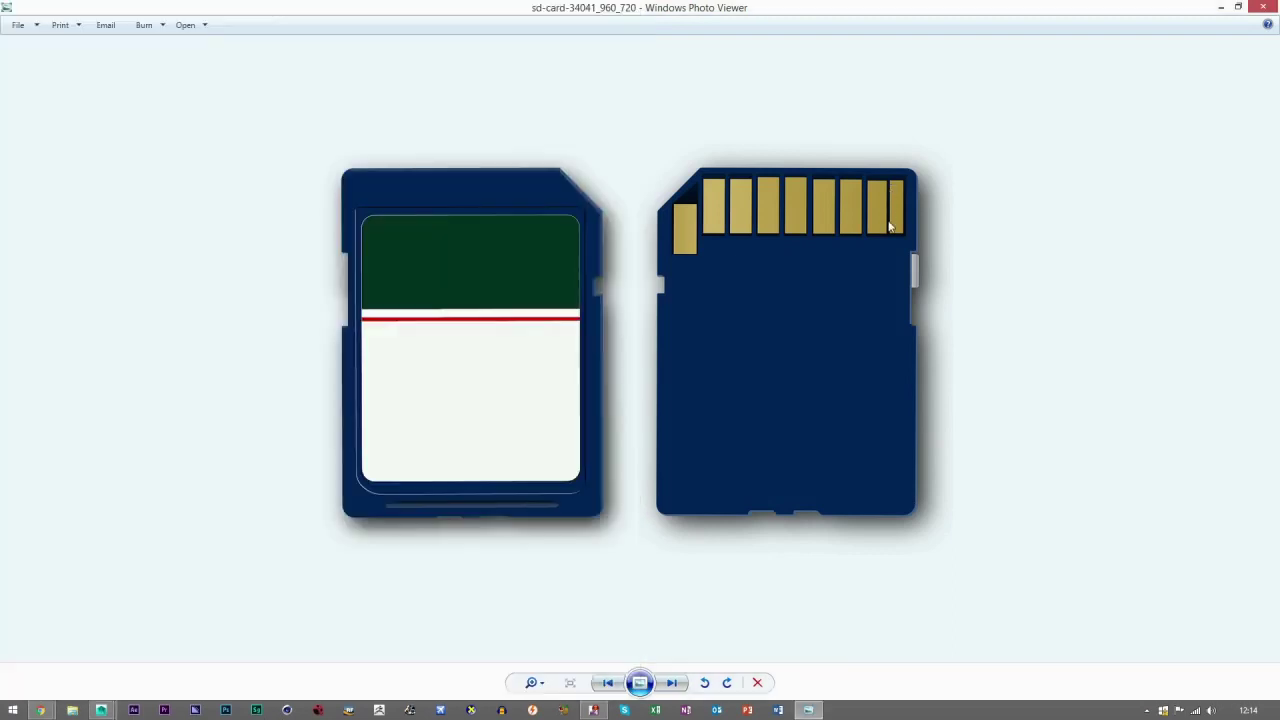
key(Right)
key(Right)
drag(860, 7, 693, 22)
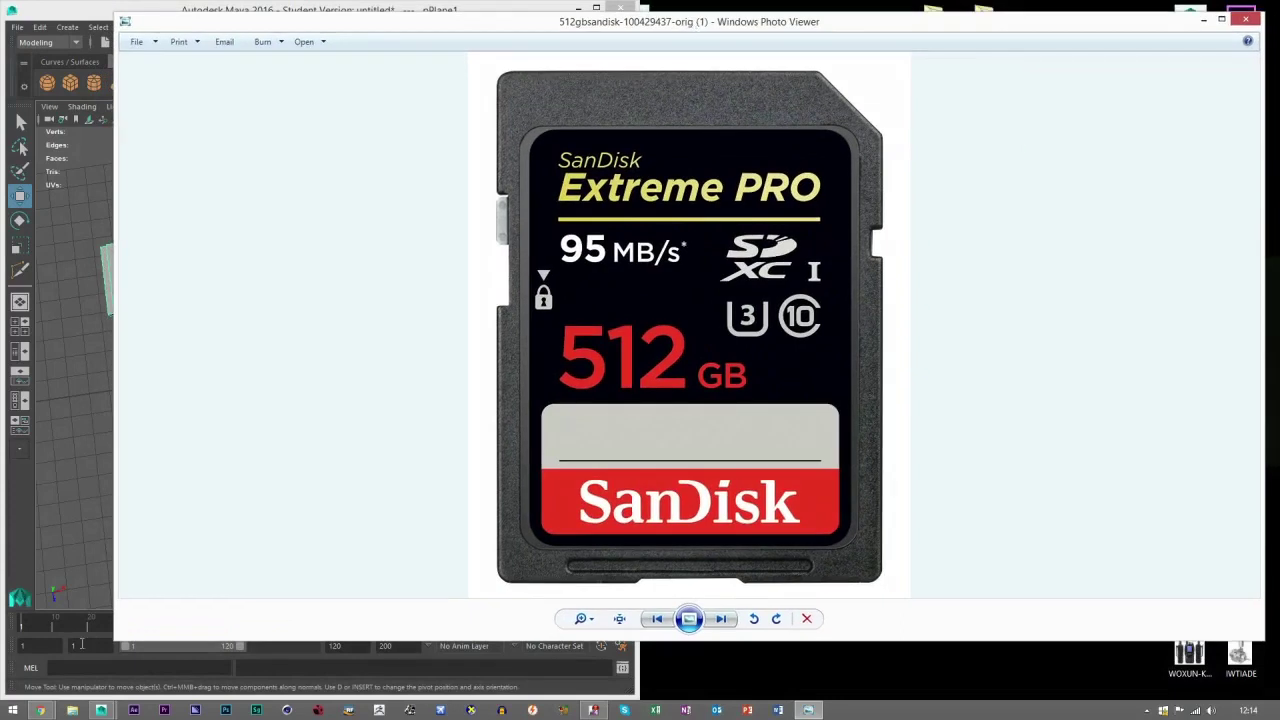
key(super+Right)
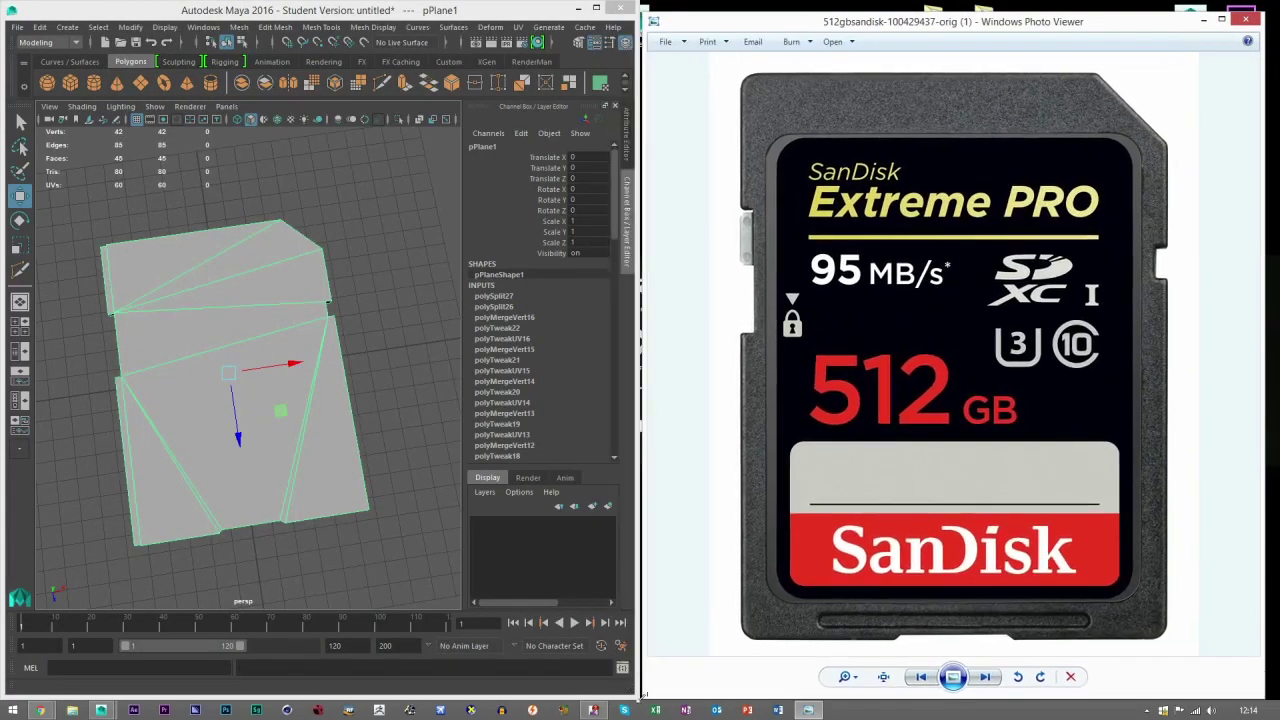
Run Cleanup on the selected card to find faces with more than 4 sides, and close its options
click(340, 317)
mouse_move(340, 317)
alt+mouse_down()
mouse_move(263, 278)
mouse_move(223, 317)
mouse_move(360, 331)
mouse_move(208, 388)
mouse_move(266, 400)
mouse_move(320, 380)
mouse_move(208, 400)
alt+mouse_up()
click(278, 120)
scroll(208, 388, down, 5)
scroll(220, 394, up, 5)
scroll(208, 400, down, 5)
click(262, 385)
click(240, 27)
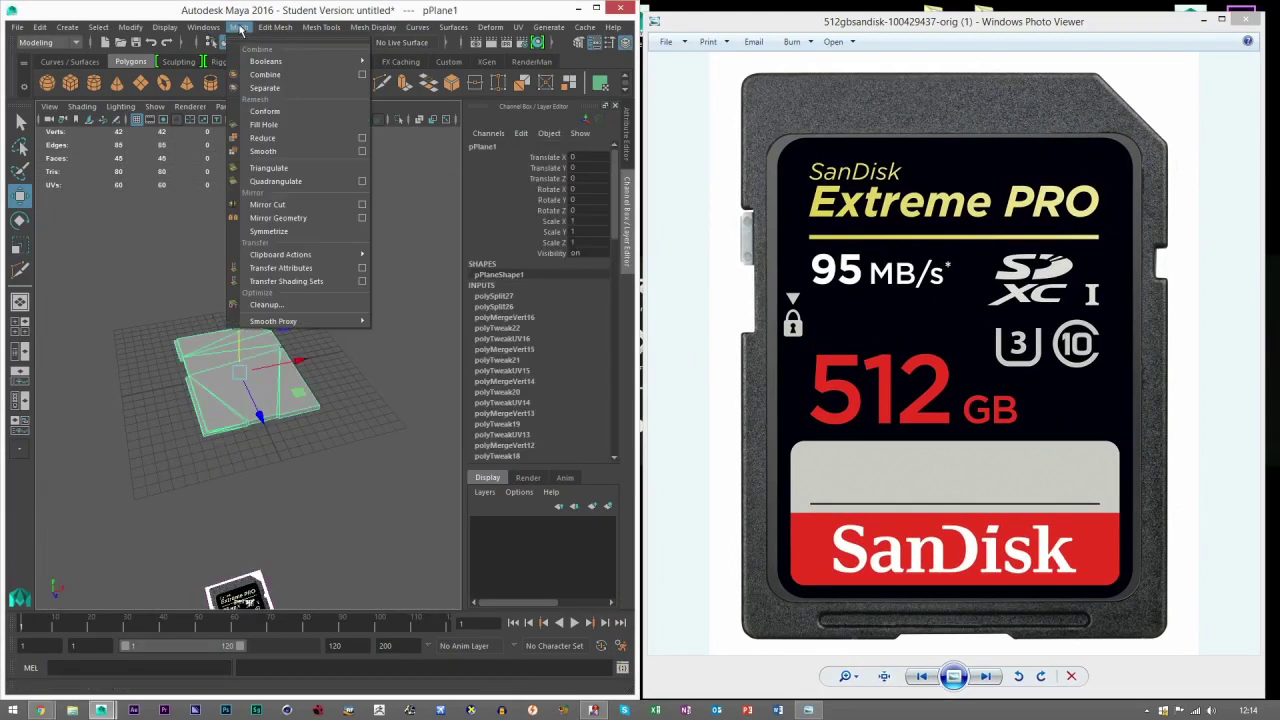
click(282, 304)
drag(815, 300, 497, 277)
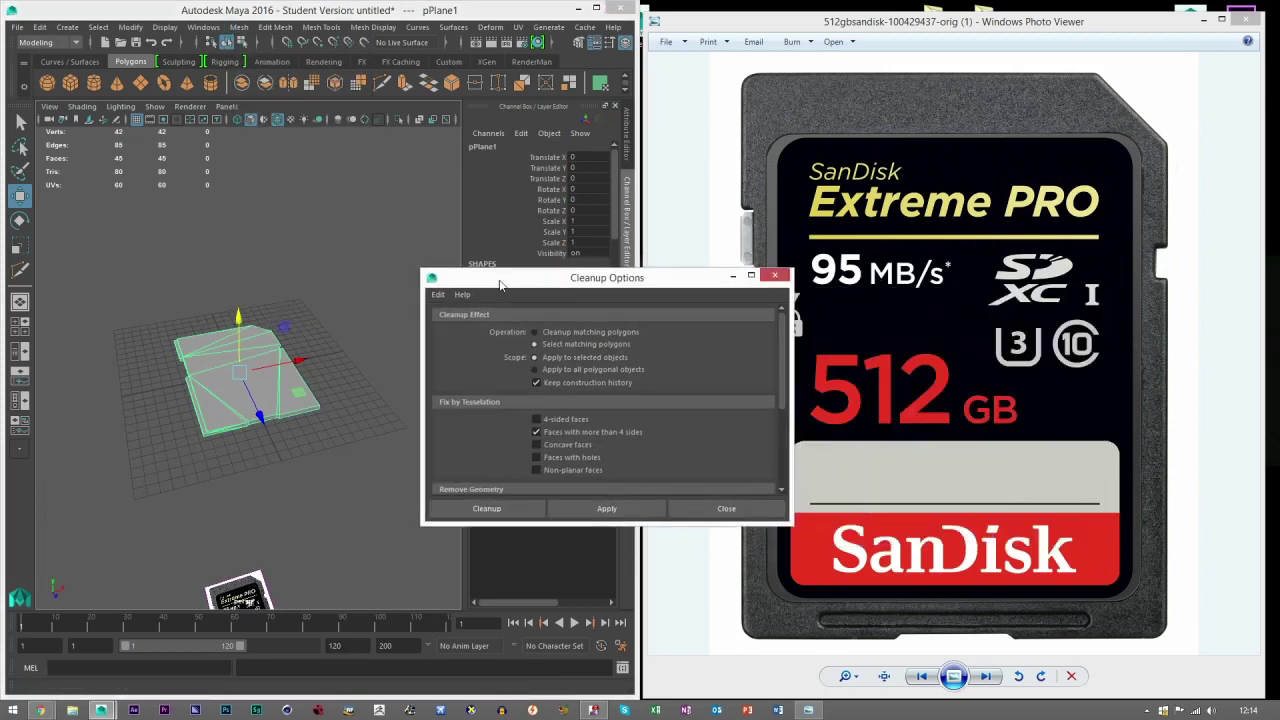
click(610, 507)
key(f)
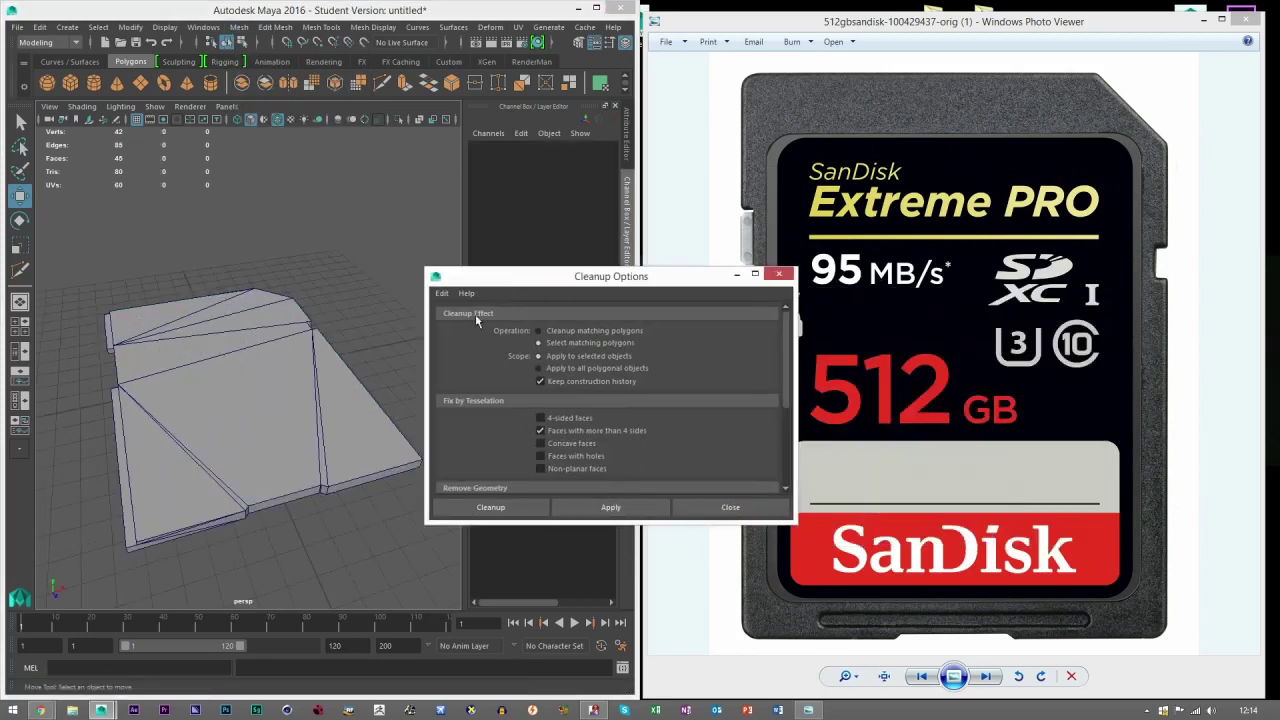
click(779, 274)
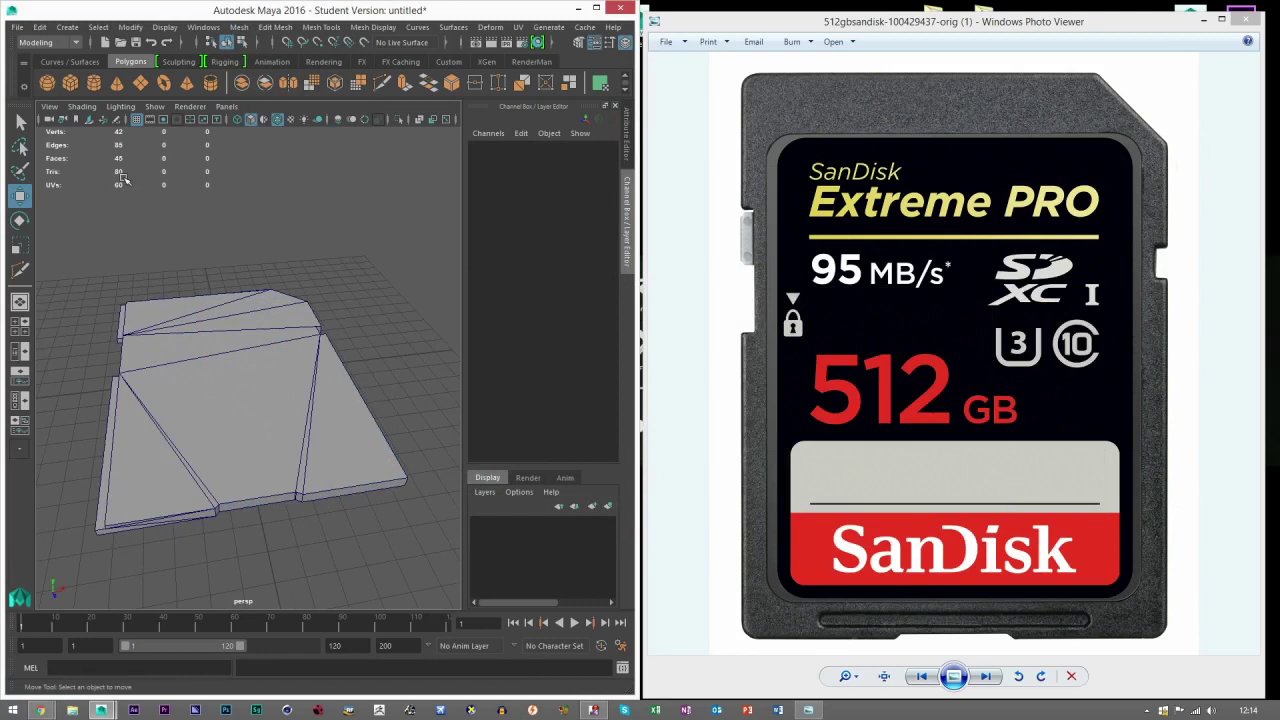
Examine the card's walls and bottom notch corners for stray edges and doubled vertices against the reference photo
alt+drag(211, 294, 177, 298)
alt+right_drag(177, 298, 300, 381)
alt+drag(300, 381, 191, 348)
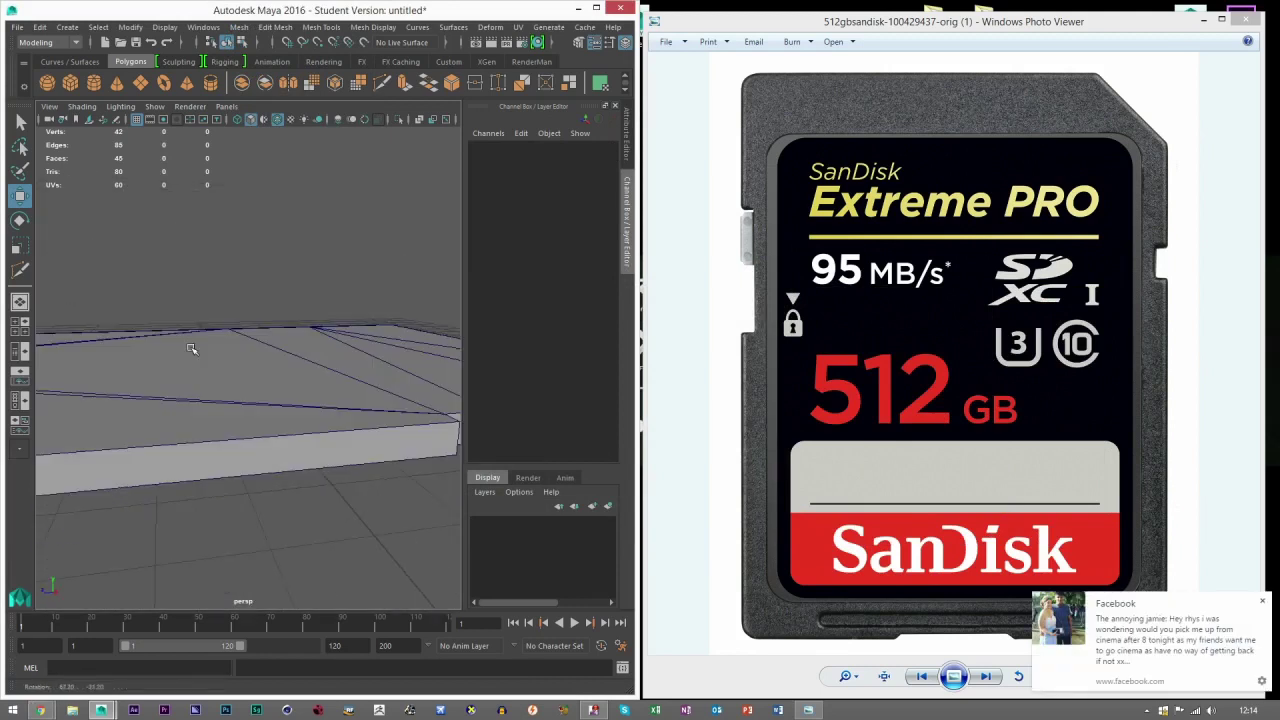
scroll(191, 349, down, 5)
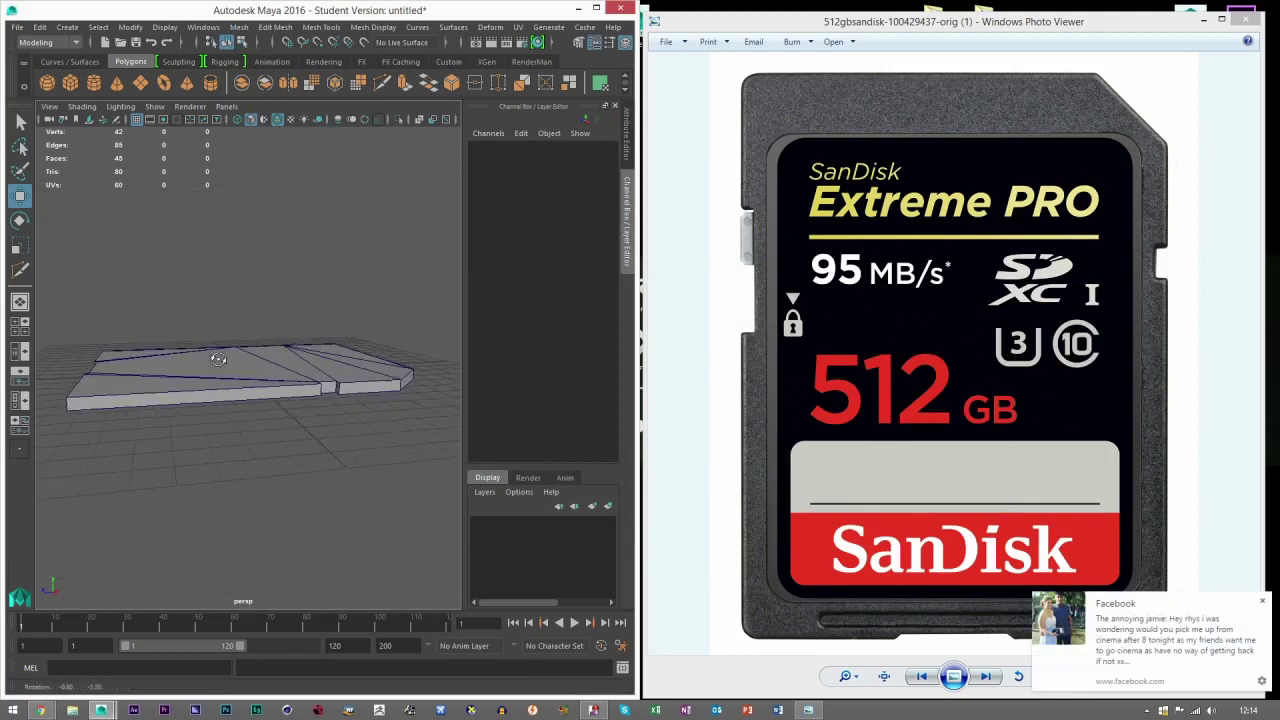
click(1262, 602)
alt+drag(349, 409, 331, 423)
scroll(329, 425, up, 2)
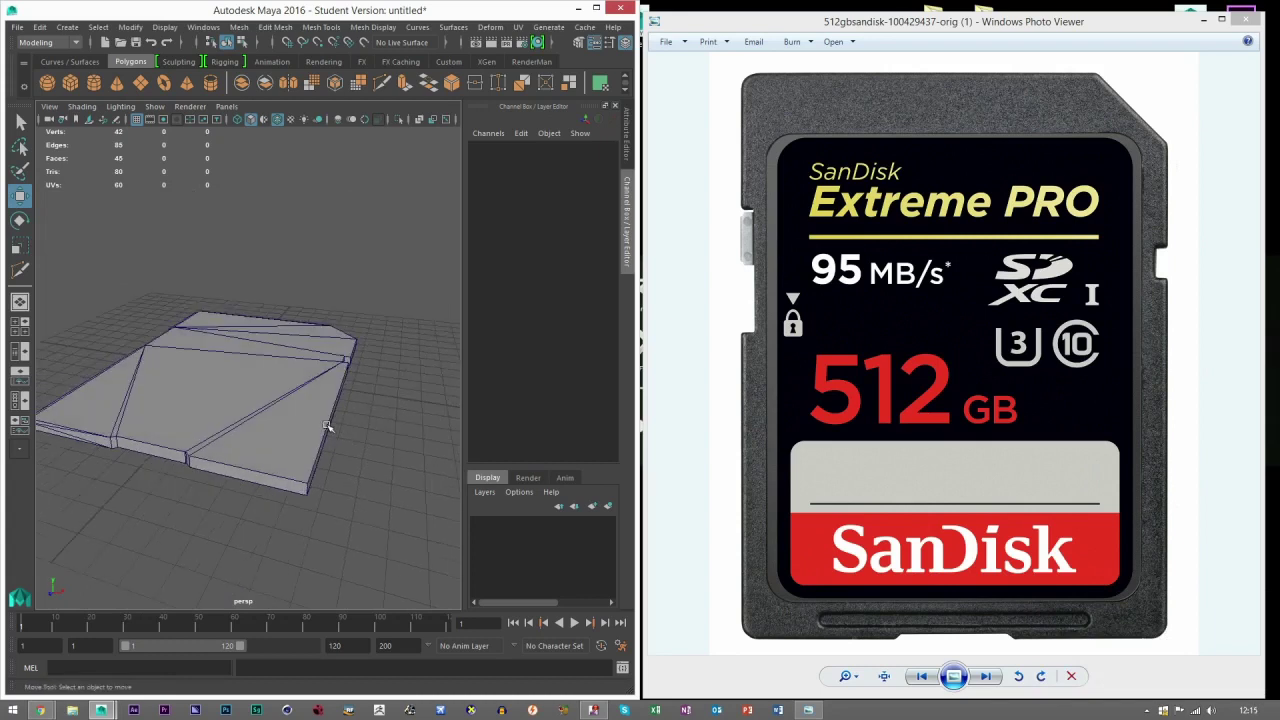
alt+drag(307, 416, 293, 443)
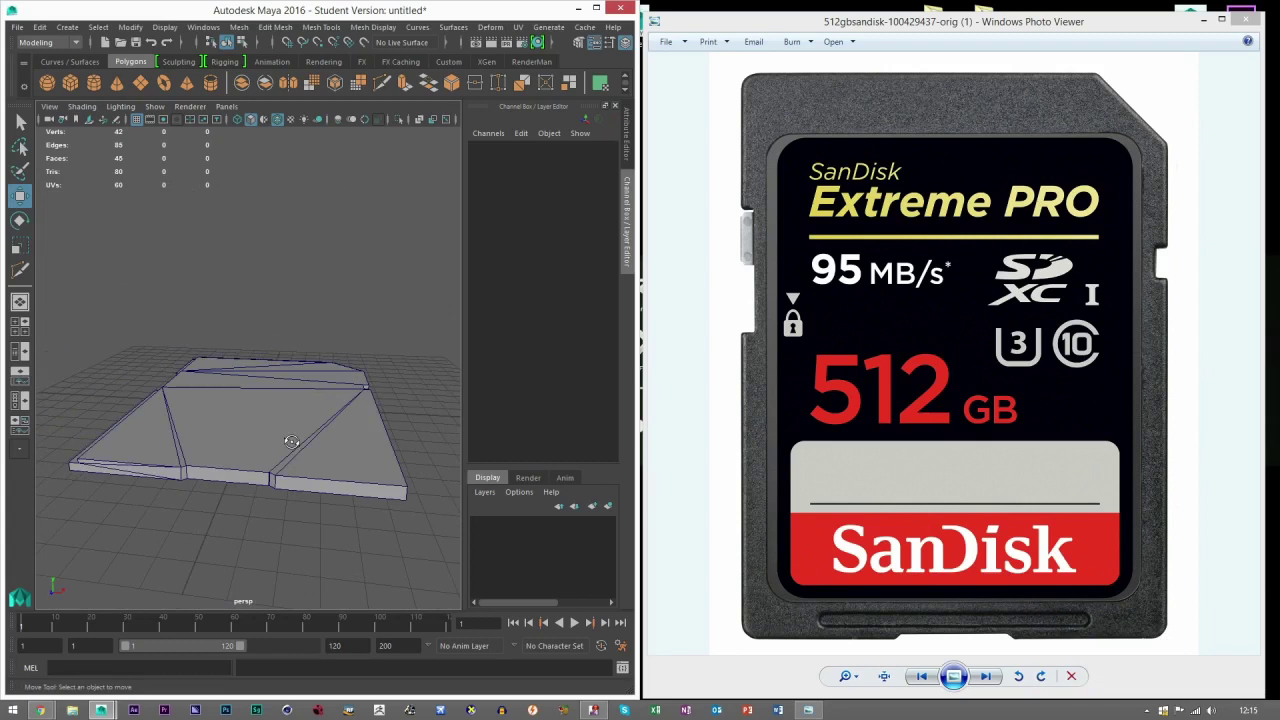
scroll(285, 463, up, 4)
scroll(272, 455, down, 4)
scroll(272, 453, up, 6)
scroll(273, 454, down, 2)
mouse_move(278, 477)
alt+mouse_down()
mouse_move(298, 497)
mouse_move(270, 480)
mouse_move(280, 467)
alt+mouse_up()
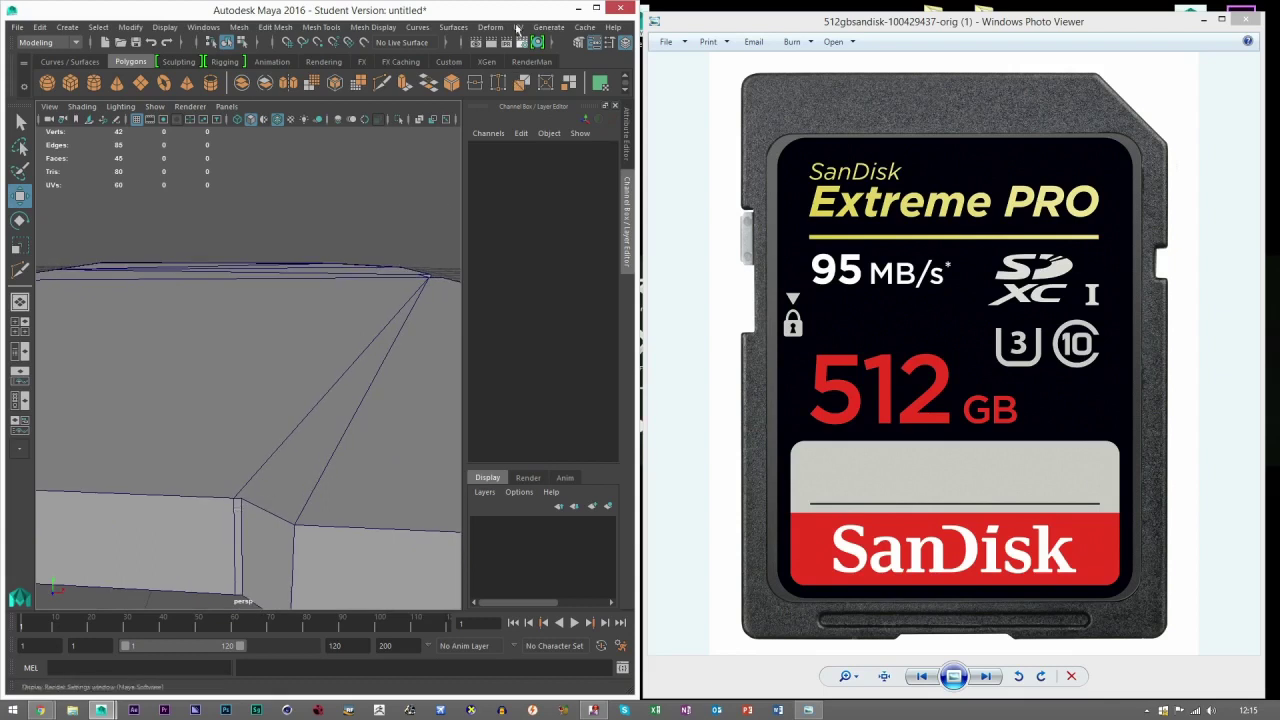
Maximize Maya and target-weld the doubled upper and lower vertices at the bottom notch's inner corner
click(596, 8)
scroll(686, 360, down, 3)
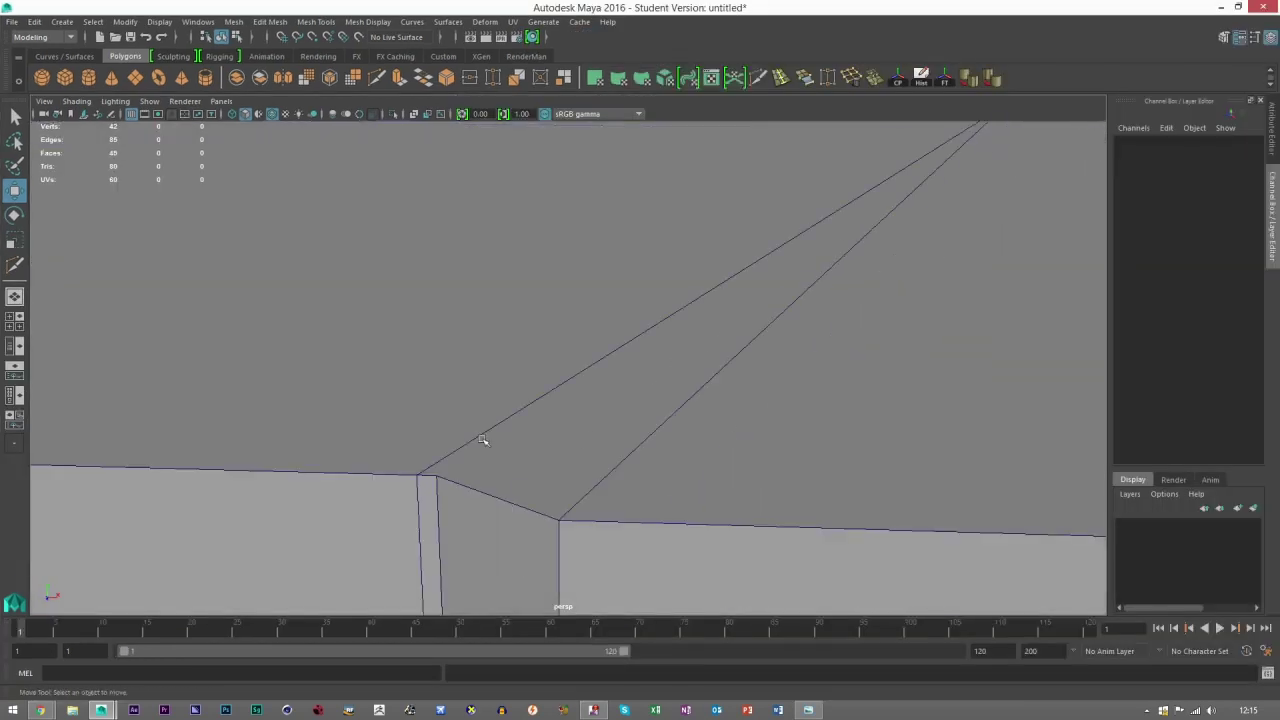
alt+drag(482, 440, 417, 488)
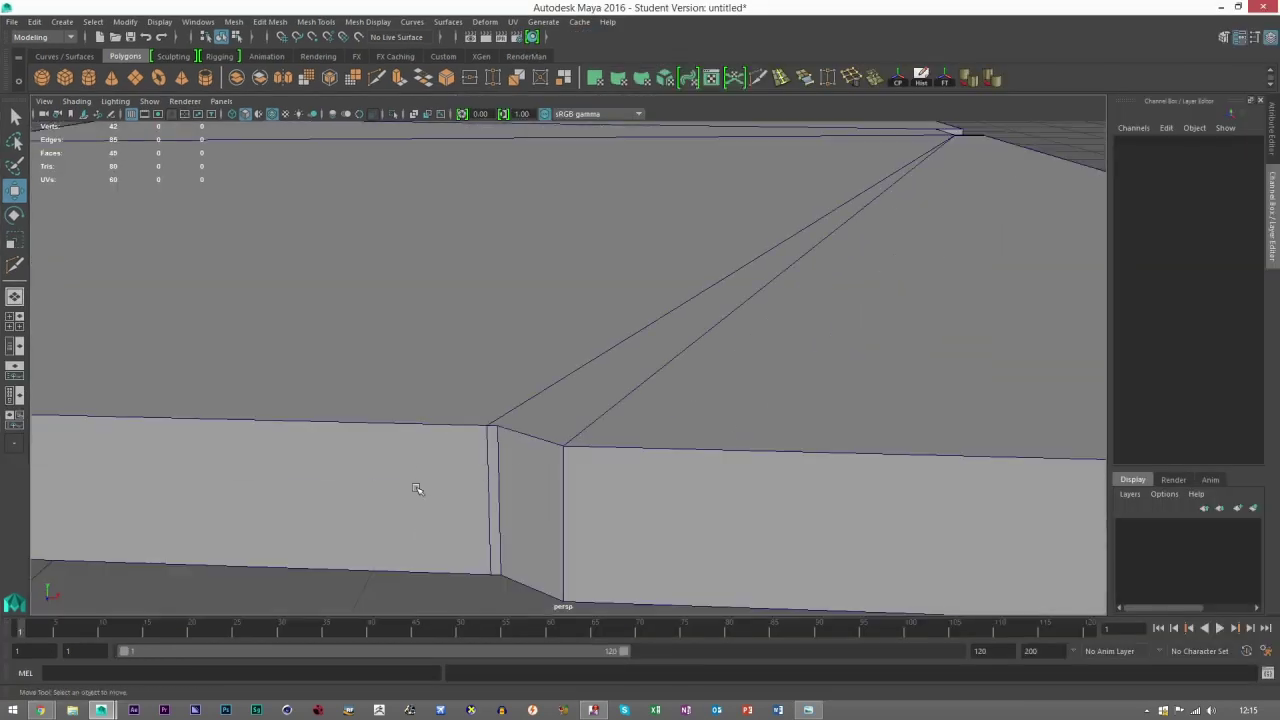
click(826, 79)
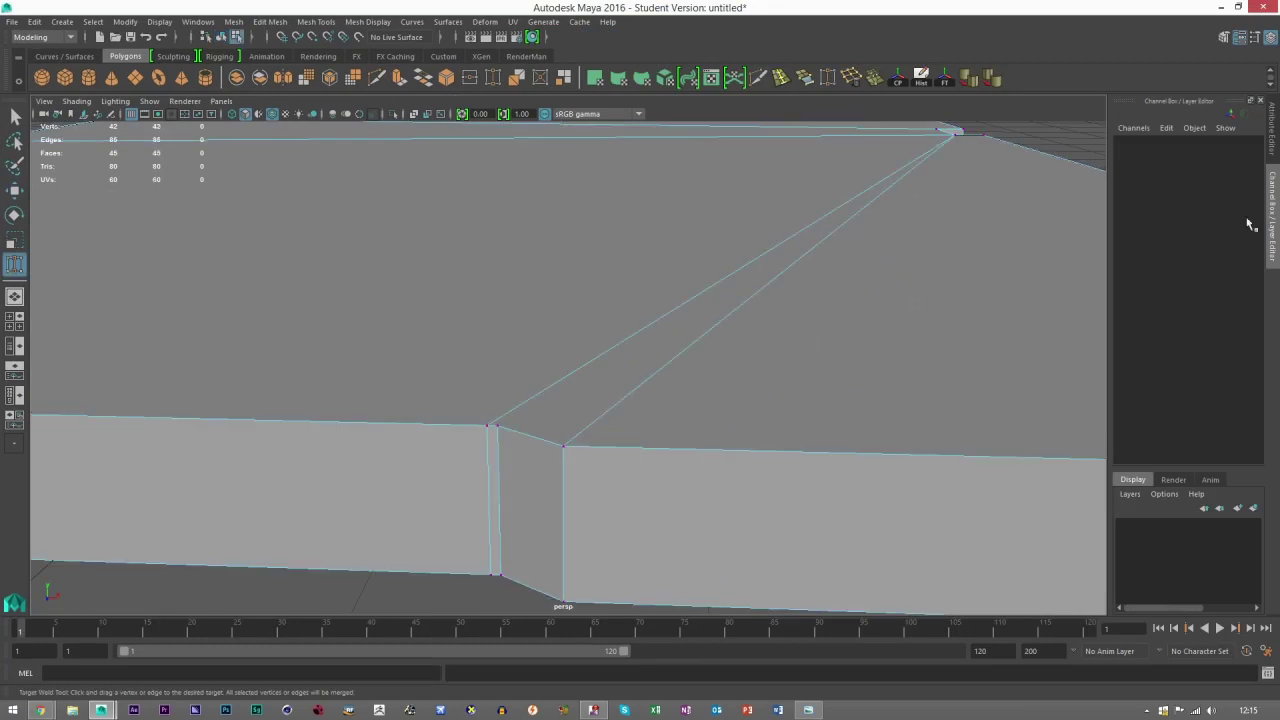
click(1223, 37)
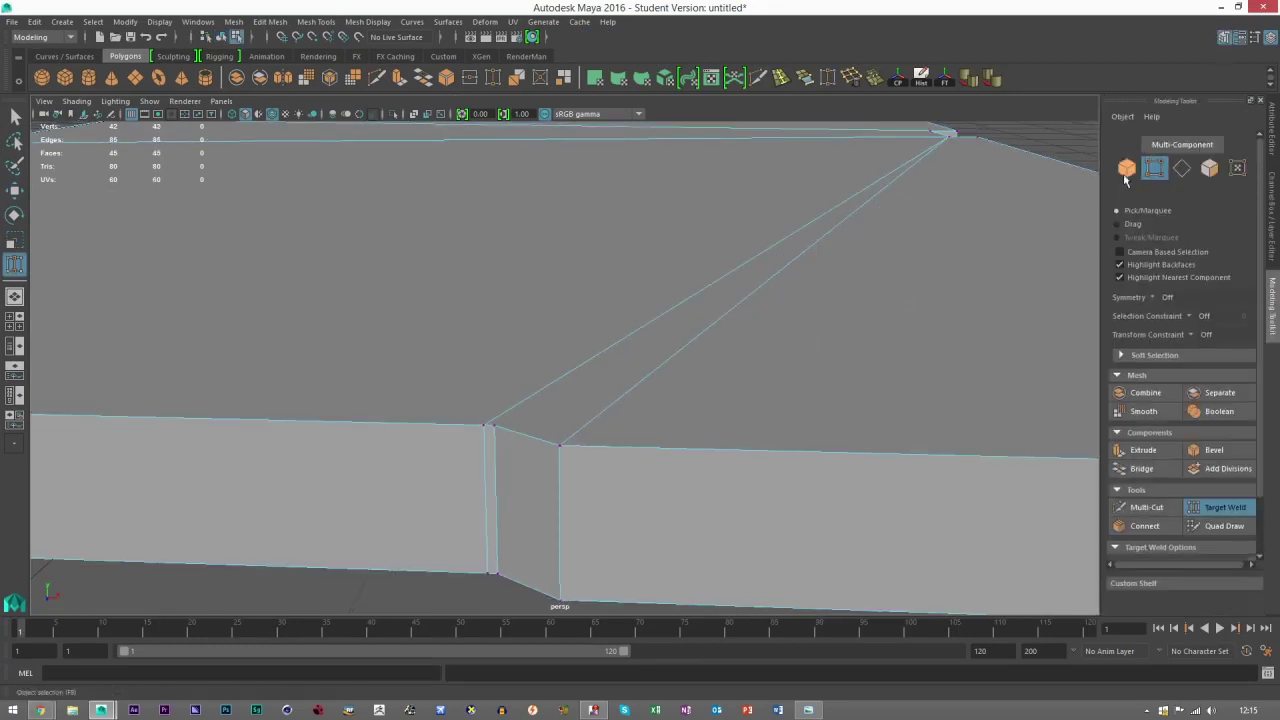
drag(484, 425, 493, 427)
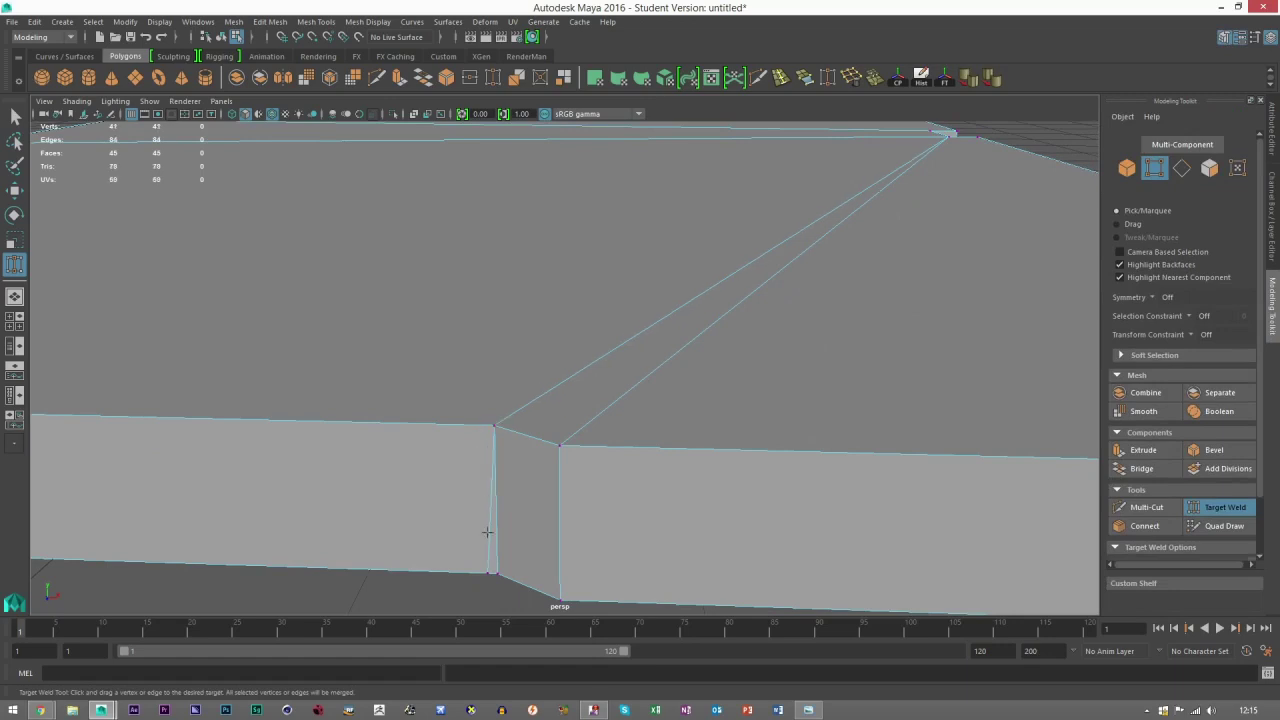
drag(485, 568, 497, 573)
Examine the bottom notch, the stepped side and the card's top end for remaining redundant vertices
alt+drag(650, 373, 417, 405)
alt+middle_drag(760, 366, 586, 394)
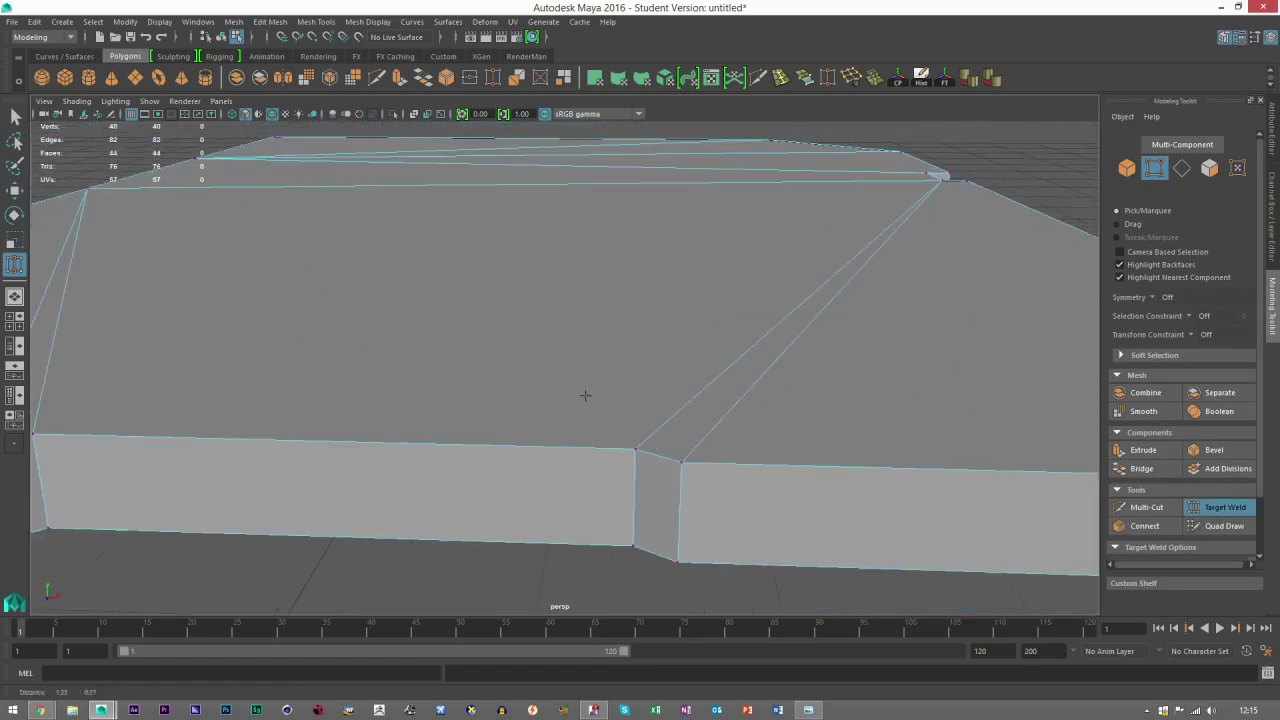
alt+middle_drag(220, 432, 340, 434)
scroll(256, 440, down, 3)
alt+drag(255, 440, 655, 384)
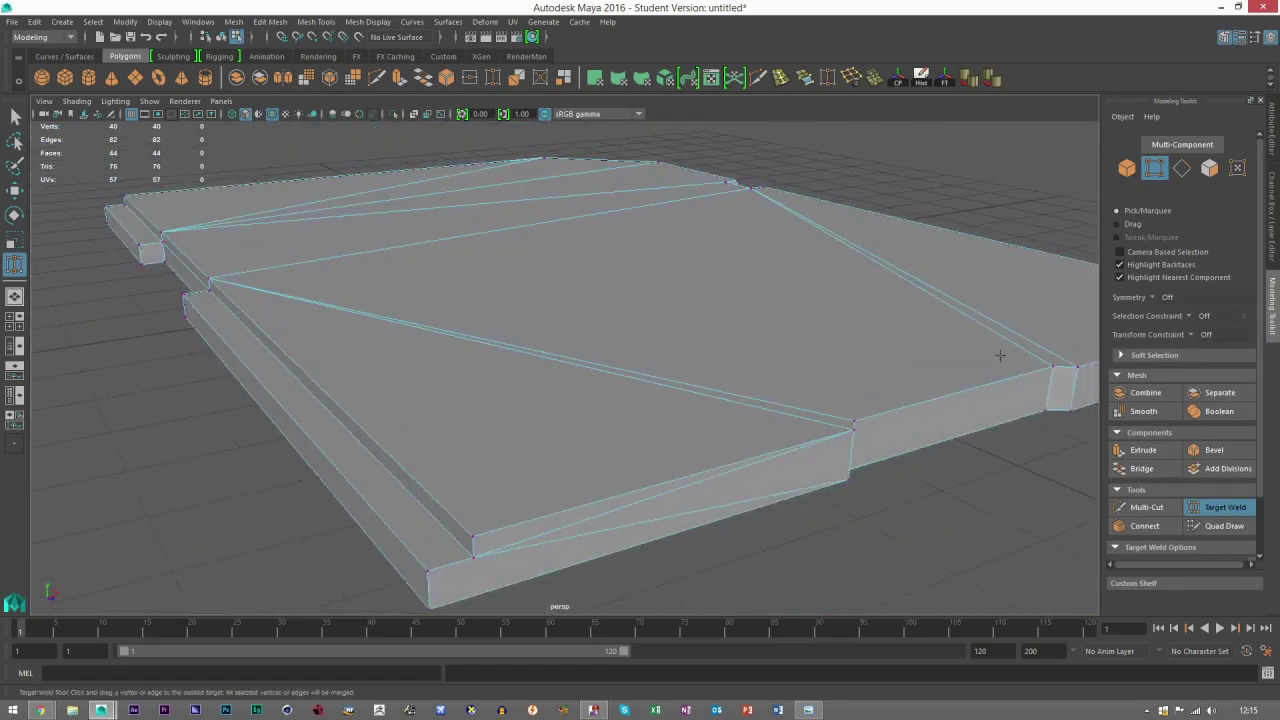
alt+drag(999, 355, 731, 350)
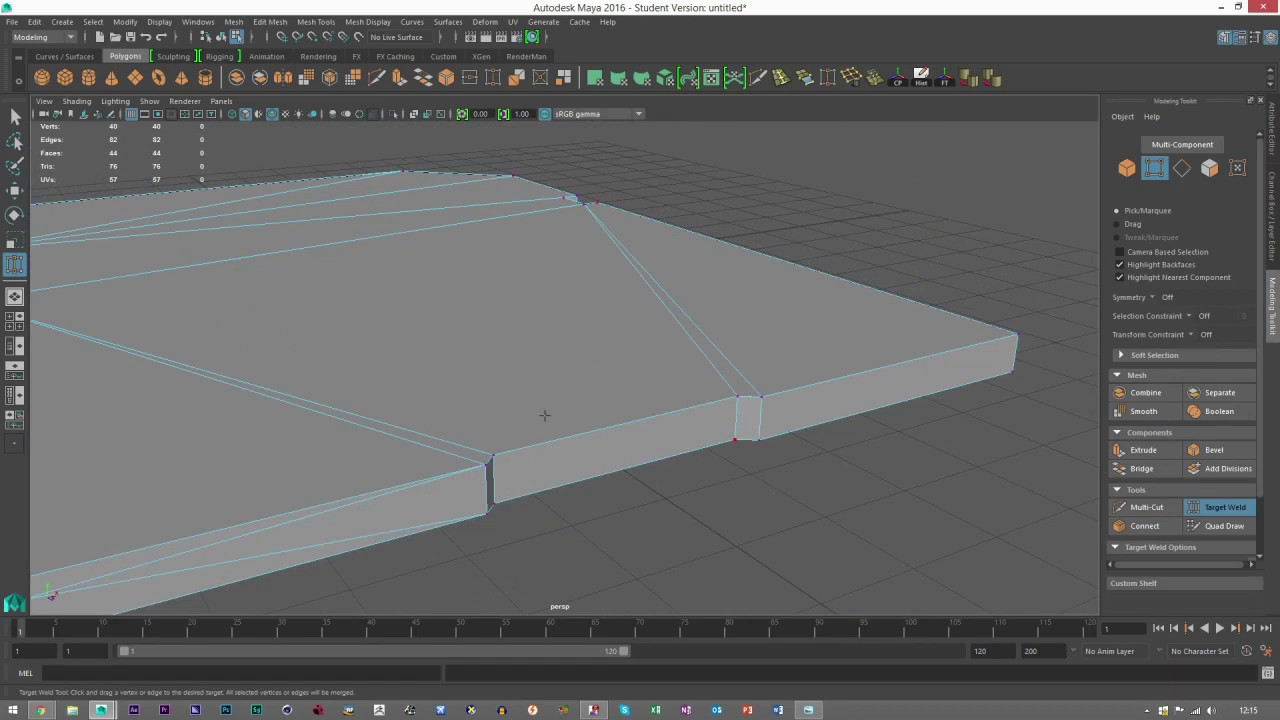
alt+drag(544, 415, 470, 430)
alt+drag(328, 375, 445, 393)
alt+middle_drag(475, 463, 506, 460)
alt+drag(506, 460, 531, 411)
alt+middle_drag(531, 411, 551, 414)
alt+right_drag(526, 446, 534, 446)
alt+drag(534, 447, 504, 261)
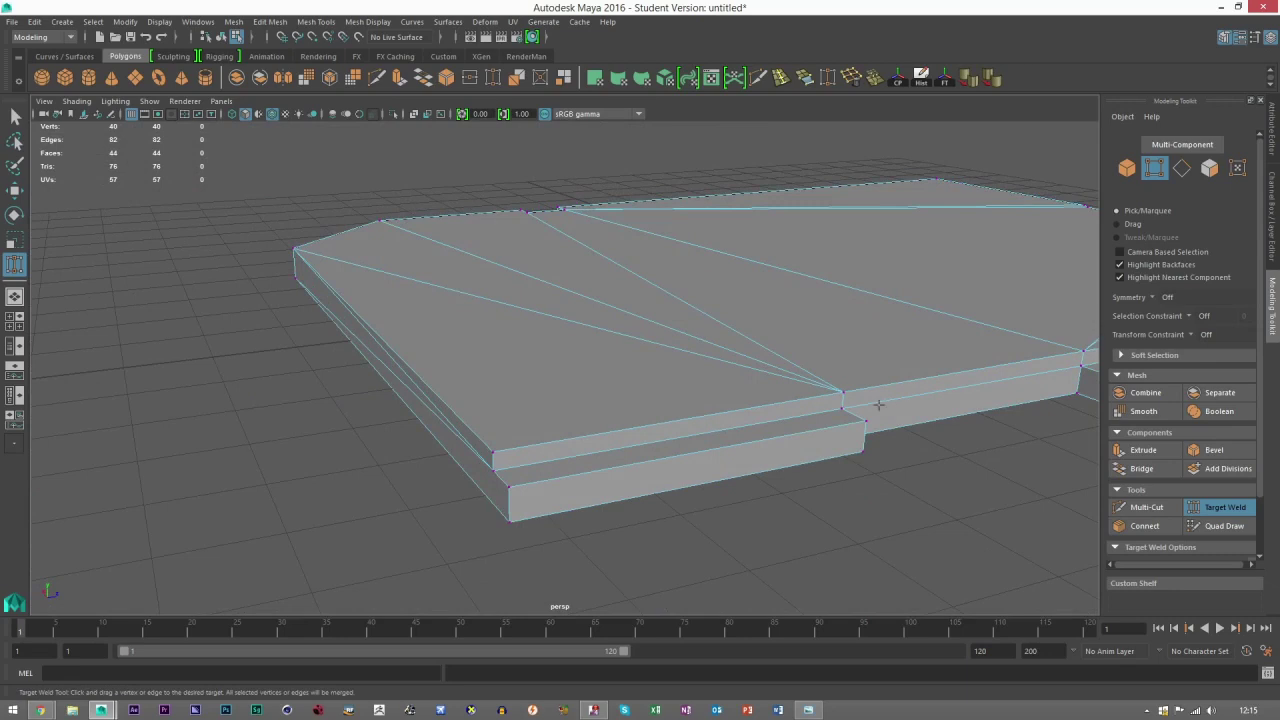
Target-weld the upper inner vertices beside the write-protect notch to the end corners of the stepped side
drag(609, 422, 496, 445)
alt+drag(693, 353, 322, 340)
drag(737, 376, 833, 406)
alt+drag(199, 279, 199, 306)
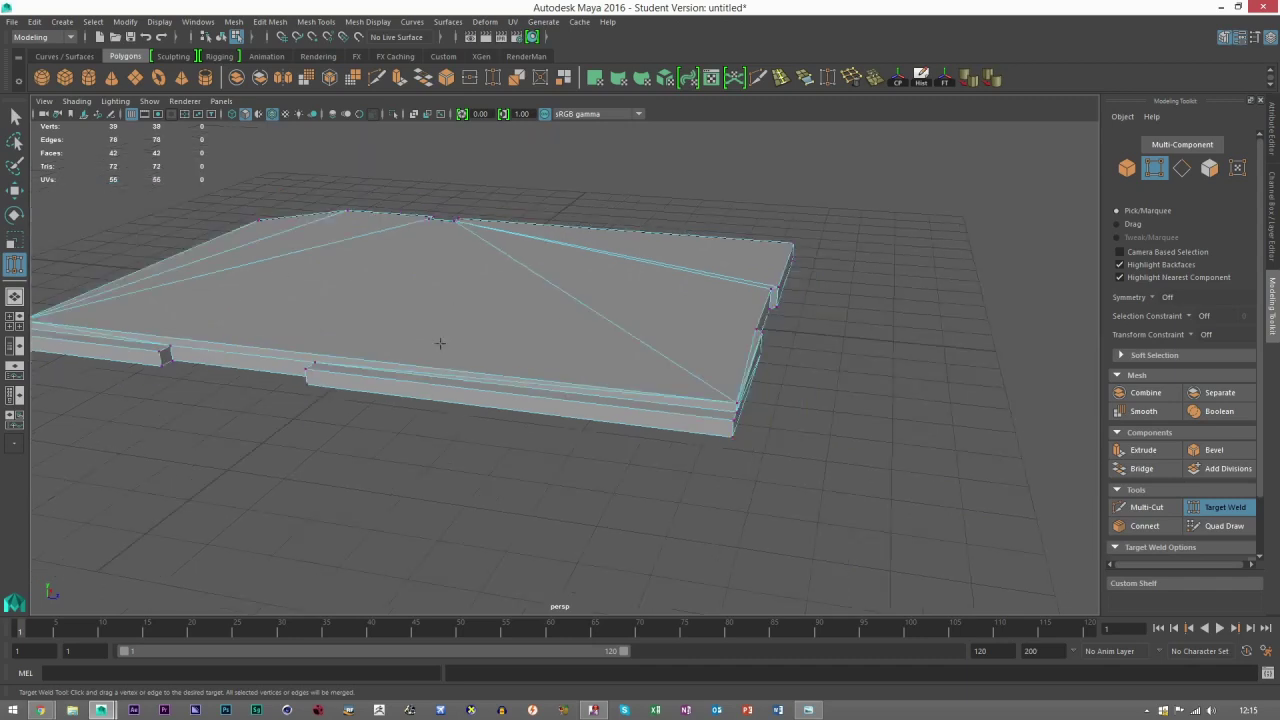
scroll(250, 368, up, 2)
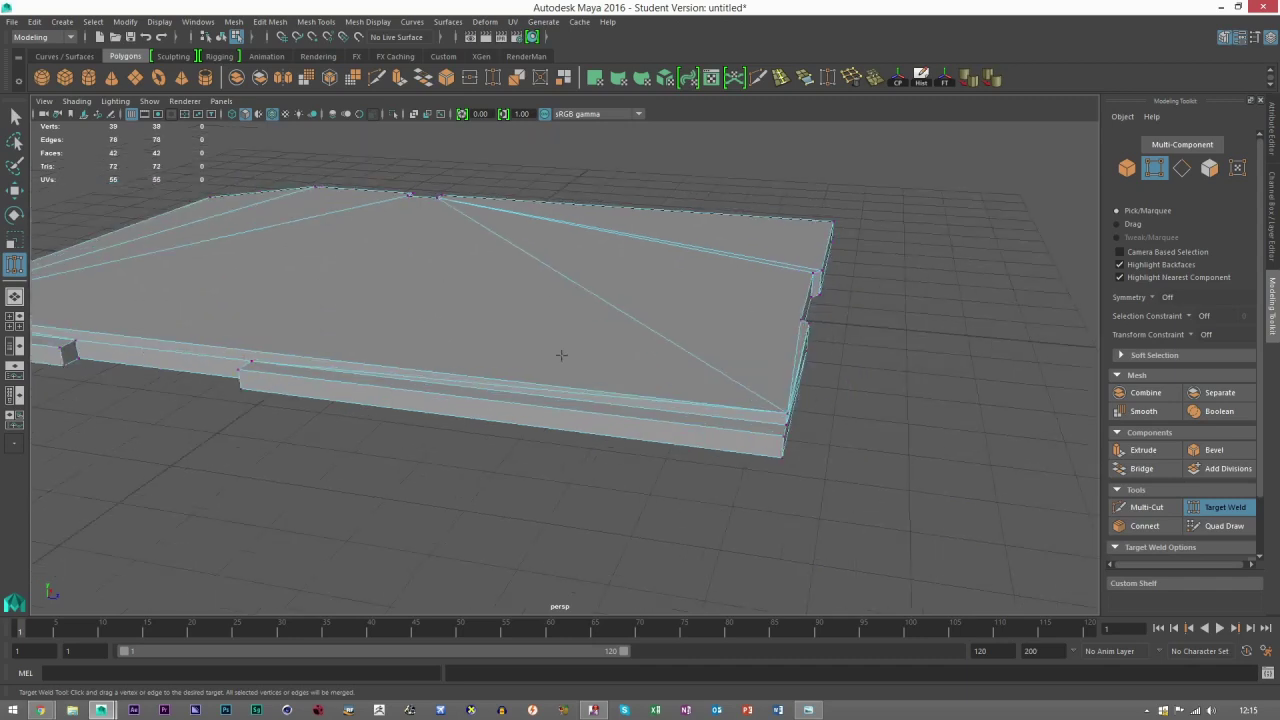
alt+drag(666, 381, 498, 378)
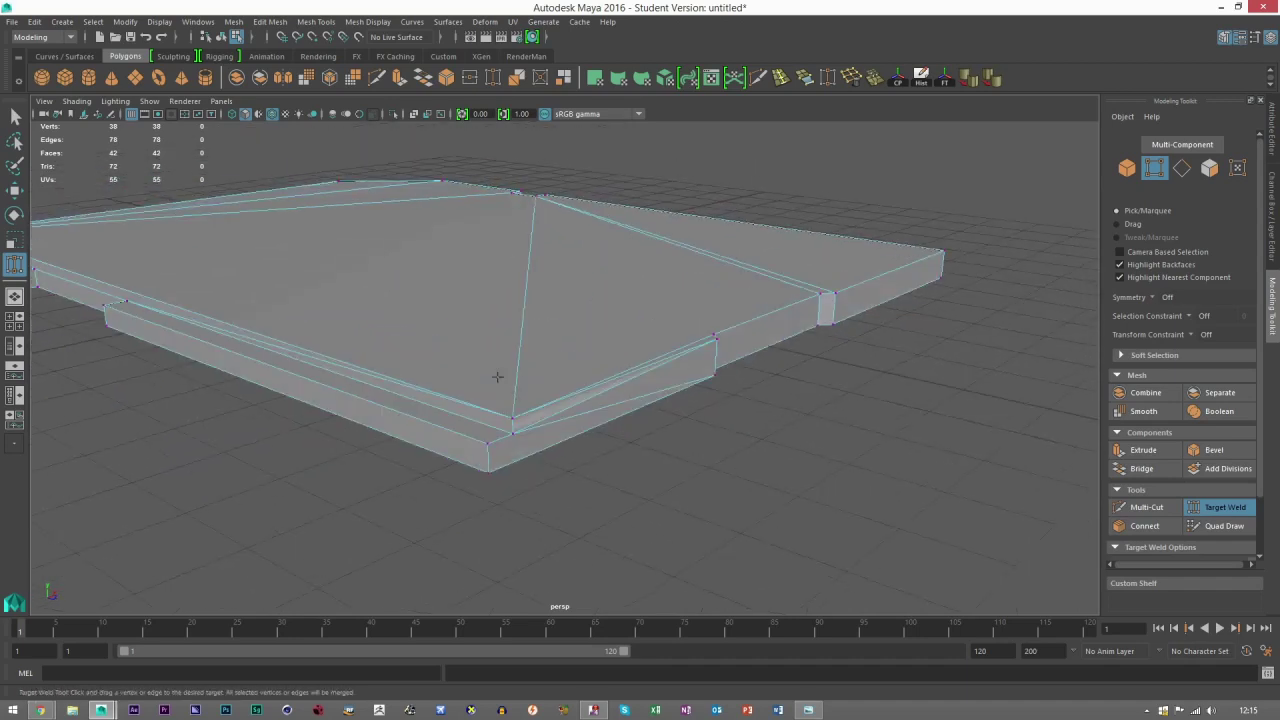
Undo the last vertex weld at the stepped side's bottom corner and redo it
scroll(520, 400, up, 2)
key(ctrl+z)
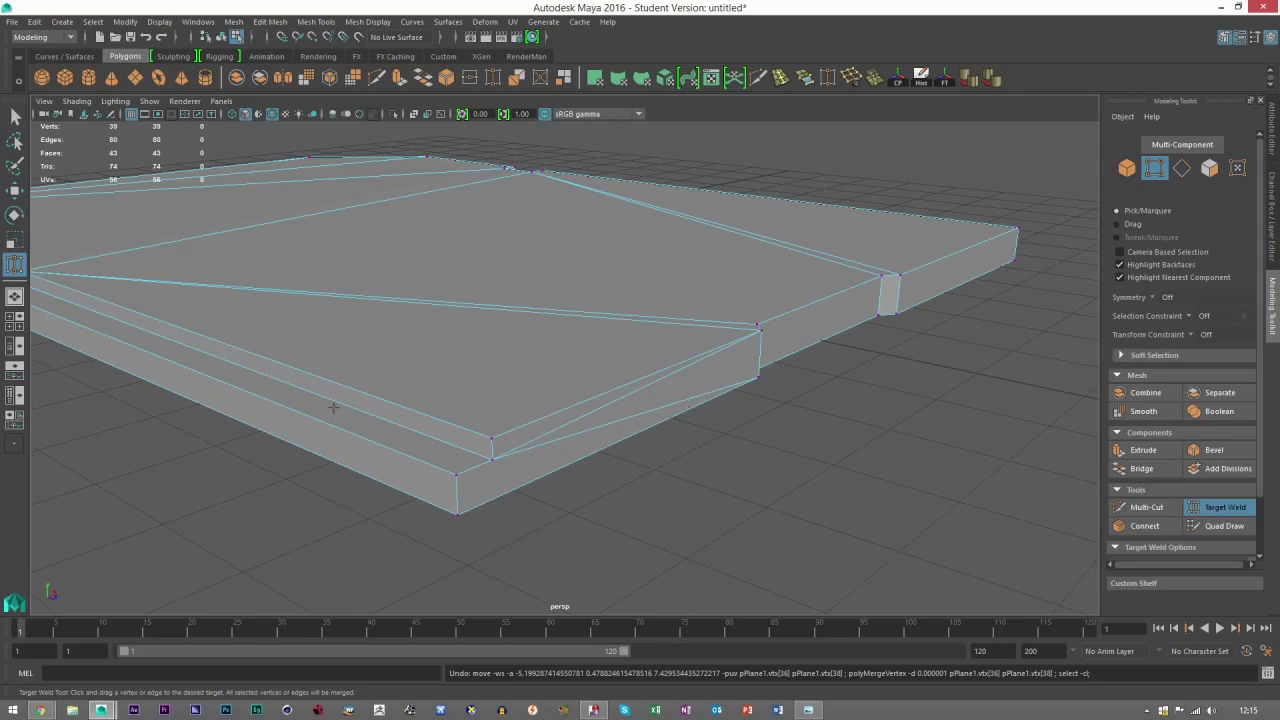
click(34, 21)
click(68, 59)
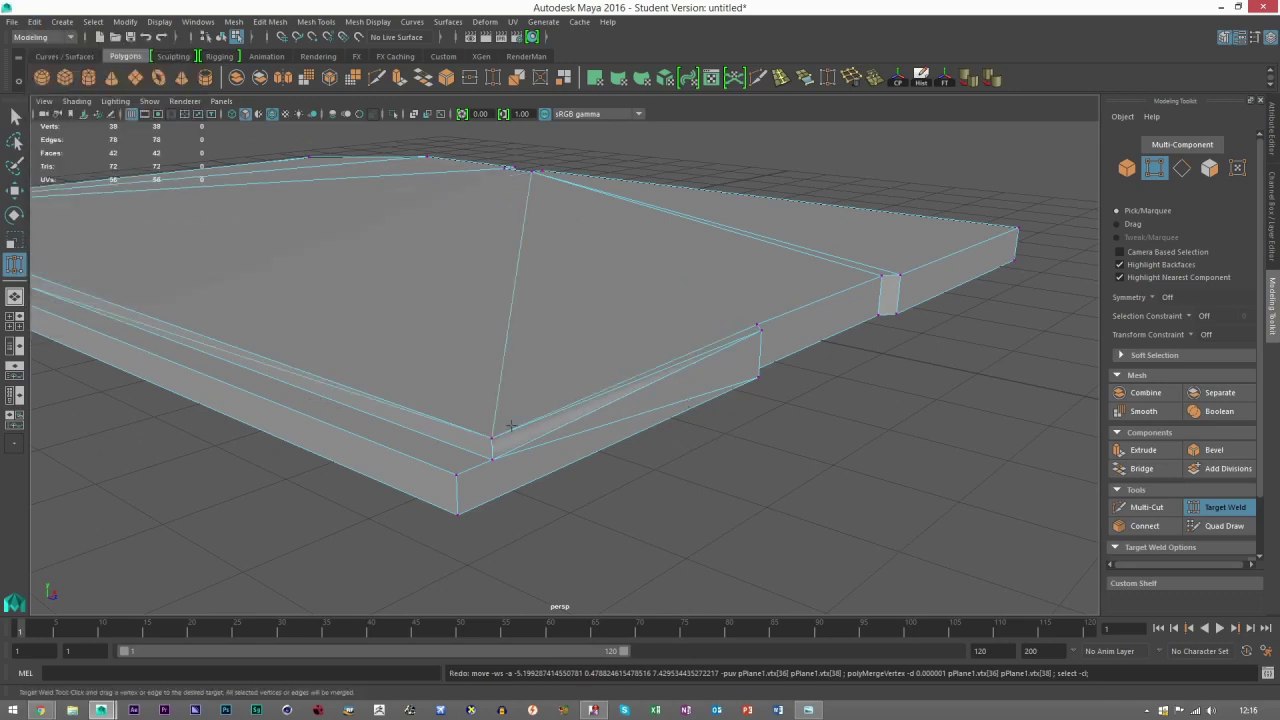
Return to object mode, turn off the wireframe overlay, select the card and harden all its edges
click(1127, 167)
key(w)
click(1022, 198)
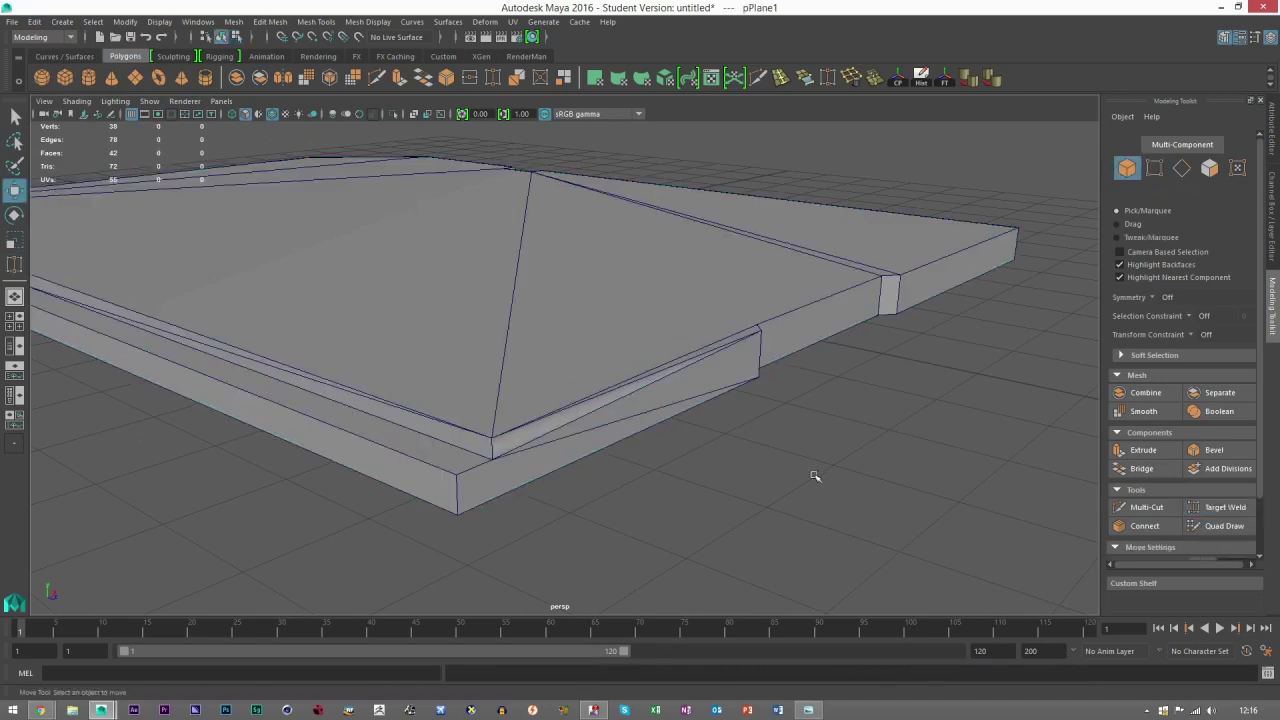
click(276, 117)
mouse_move(581, 435)
alt+mouse_down()
mouse_move(457, 443)
mouse_move(371, 424)
mouse_move(520, 488)
mouse_move(623, 491)
mouse_move(629, 400)
mouse_move(750, 446)
mouse_move(600, 371)
alt+mouse_up()
click(600, 371)
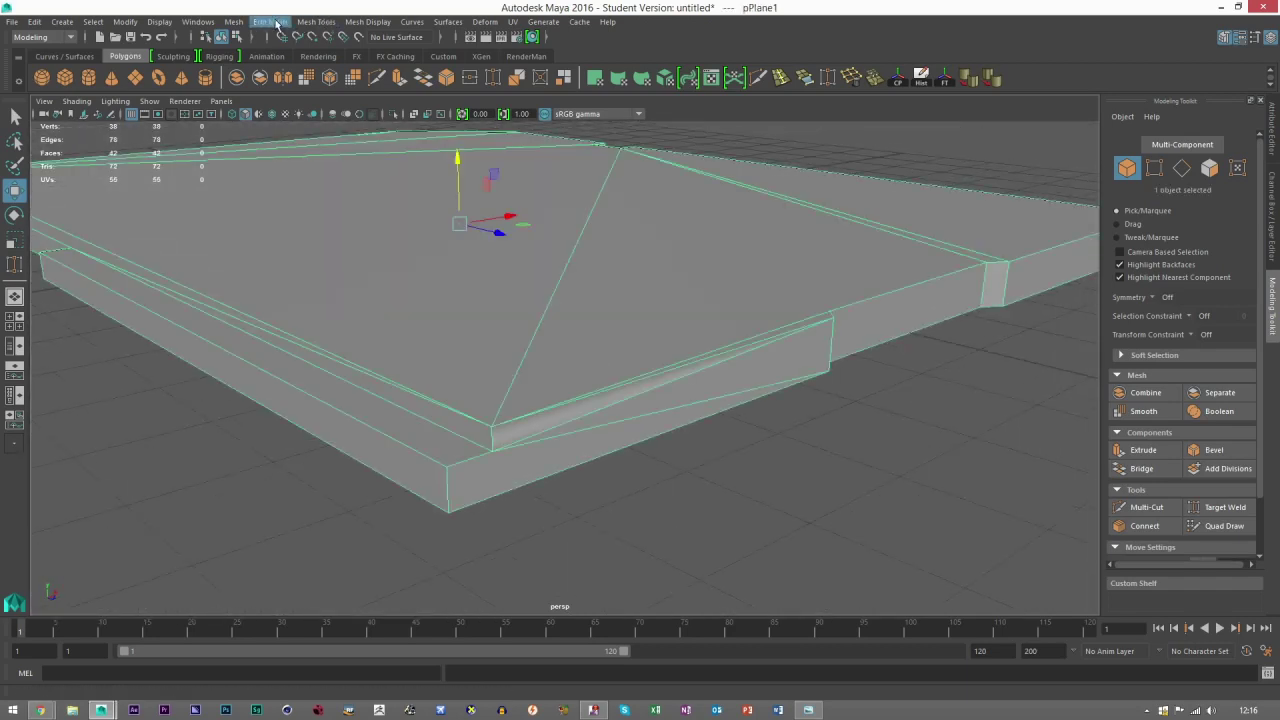
click(316, 22)
mouse_move(266, 22)
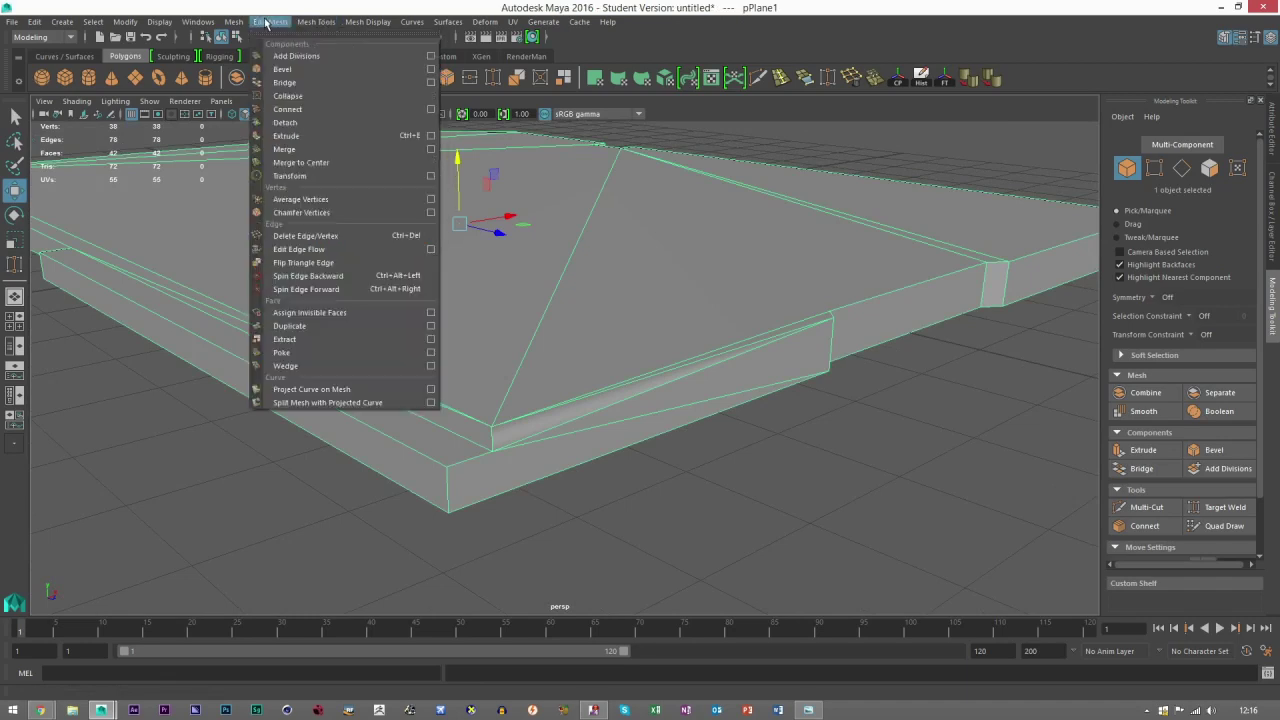
mouse_move(355, 22)
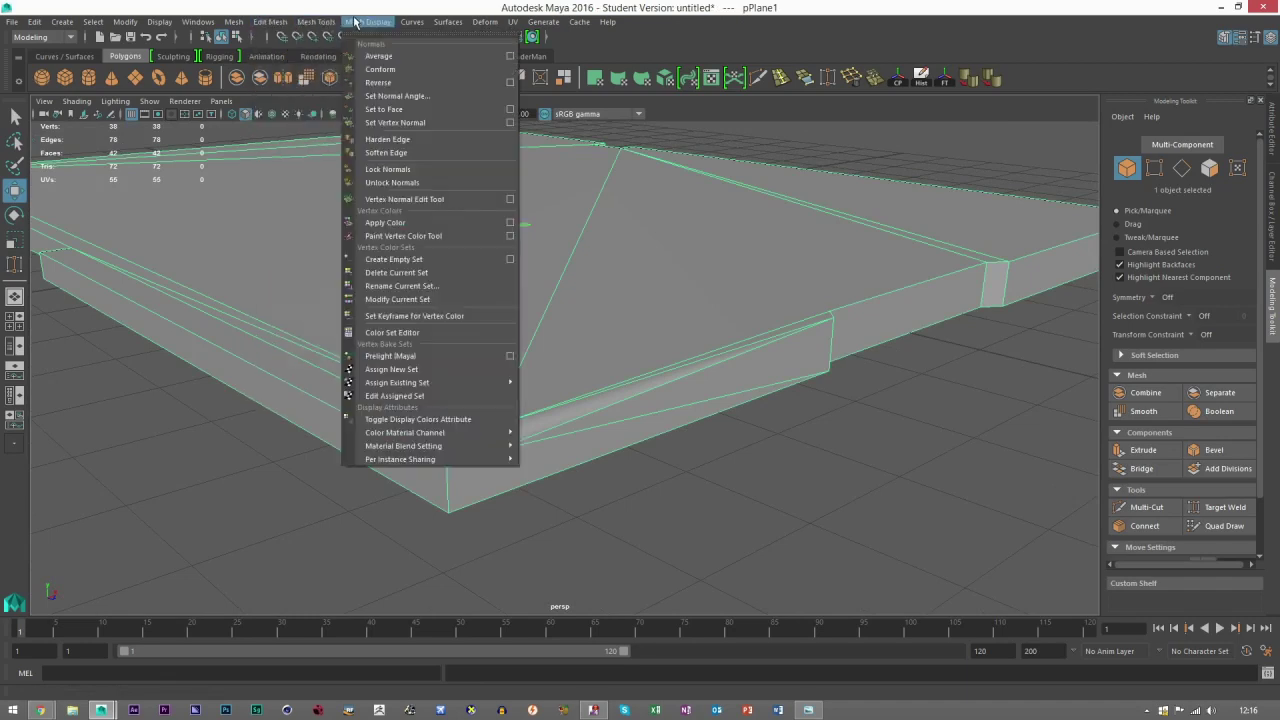
click(388, 140)
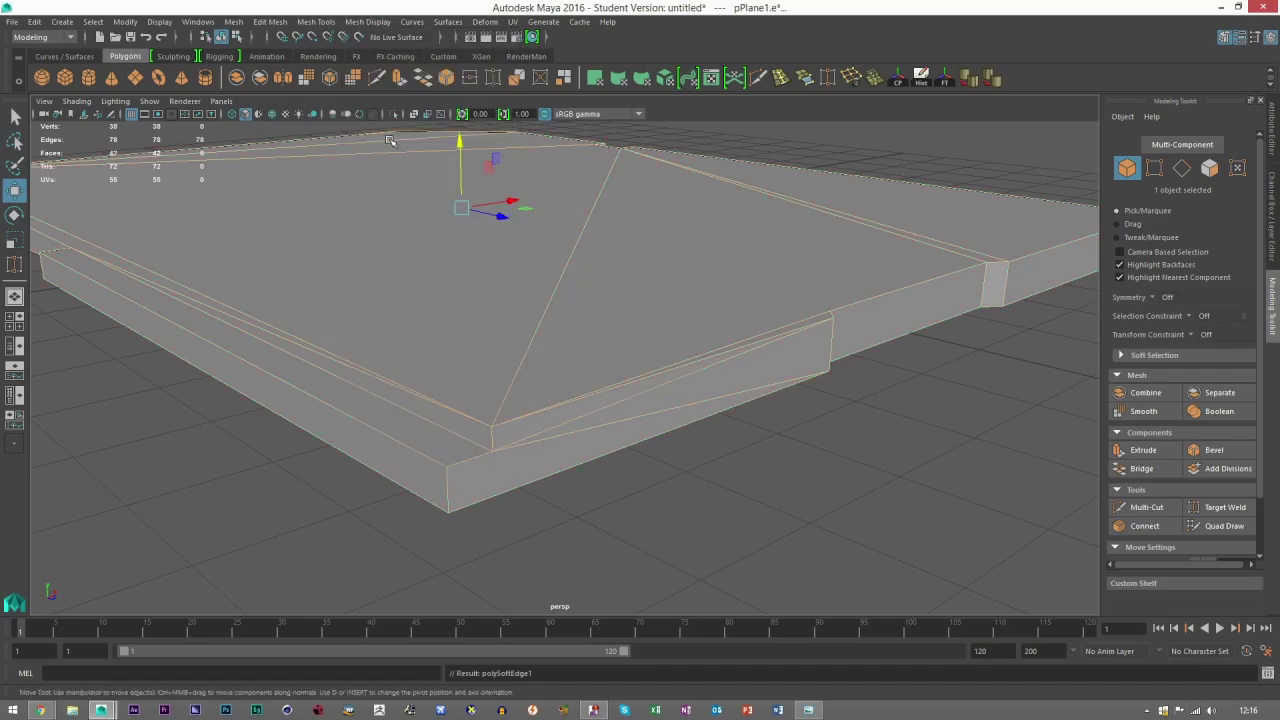
Inspect the card's hardened shading with the wireframe overlay off and on, and switch to edge selection
click(908, 497)
alt+drag(908, 497, 753, 450)
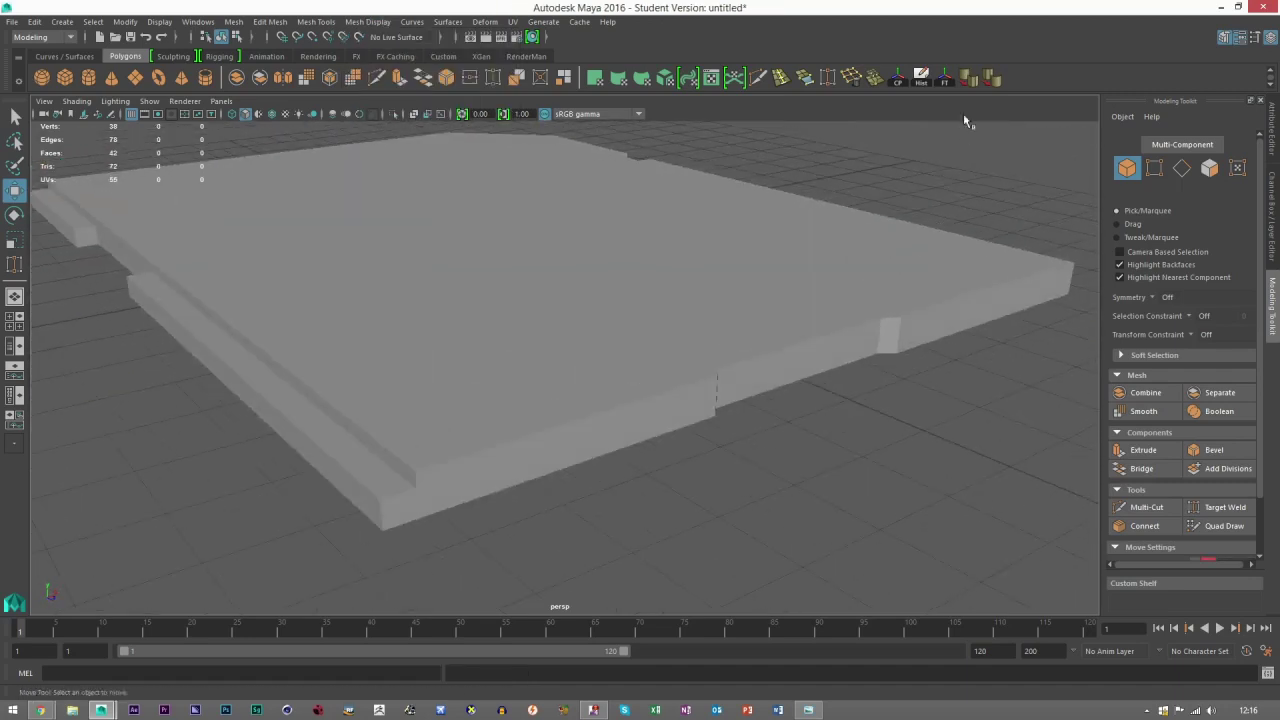
alt+drag(792, 318, 700, 356)
click(272, 115)
mouse_move(664, 396)
alt+mouse_down()
mouse_move(523, 371)
mouse_move(357, 371)
mouse_move(503, 388)
mouse_move(626, 380)
mouse_move(486, 380)
alt+mouse_up()
alt+right_drag(486, 380, 600, 377)
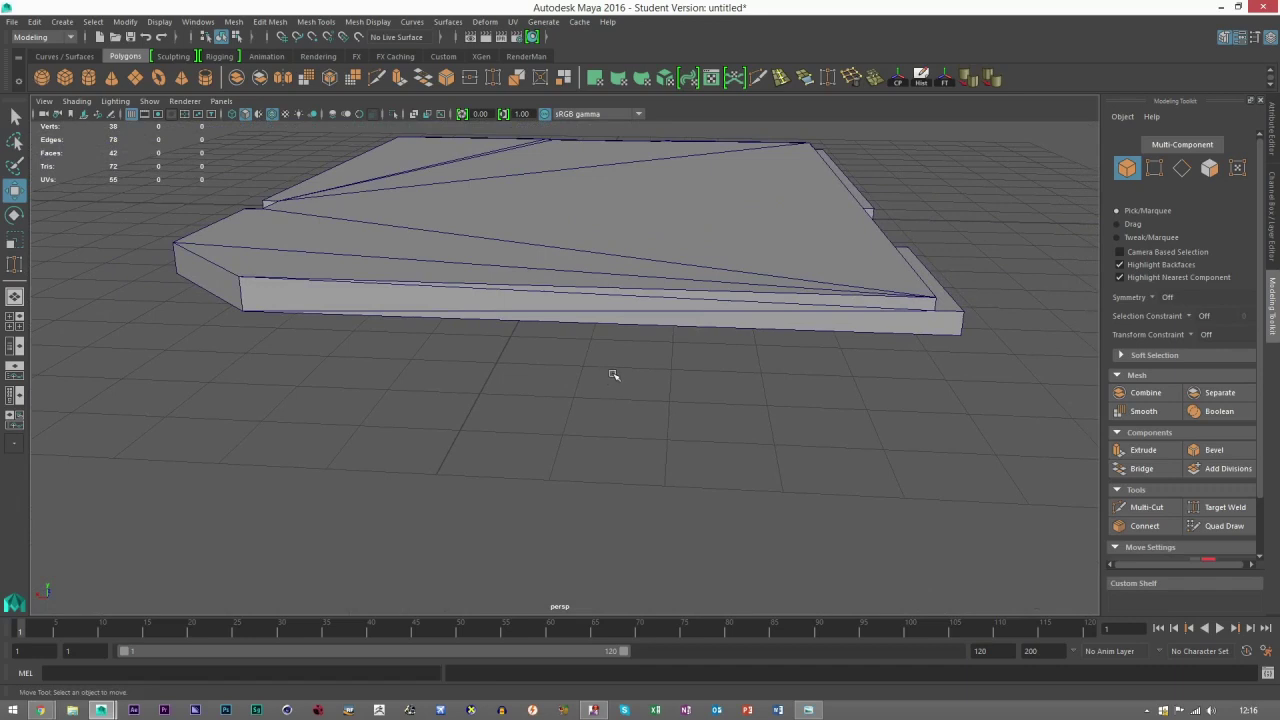
click(1181, 167)
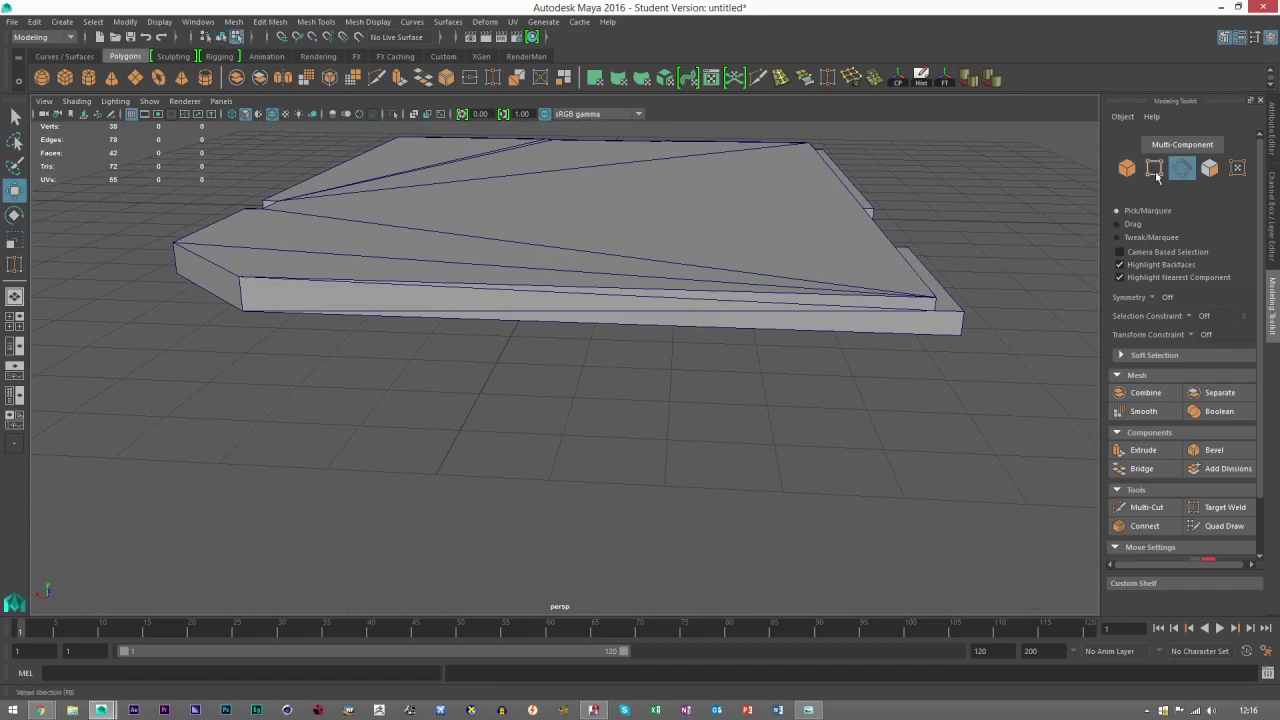
Delete the redundant diagonal edge across the upper wall of the card's long side and select the merged face
click(825, 283)
click(822, 304)
key(Delete)
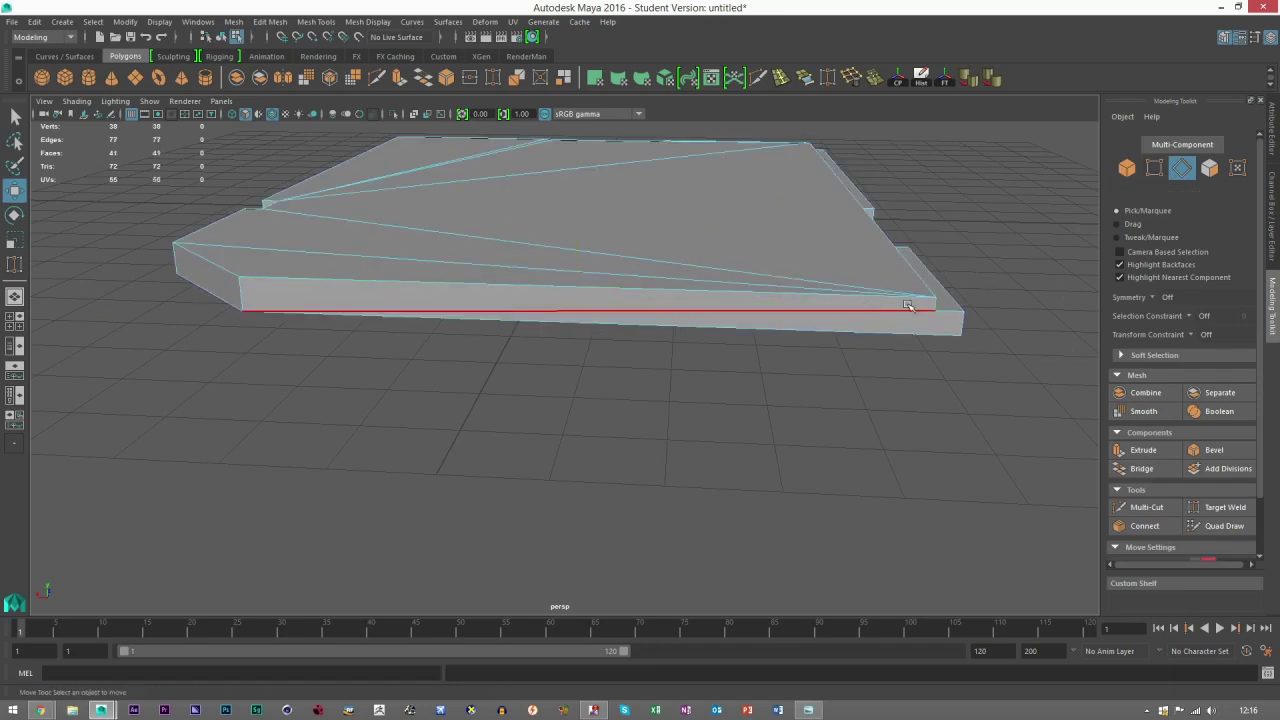
scroll(930, 300, up, 2)
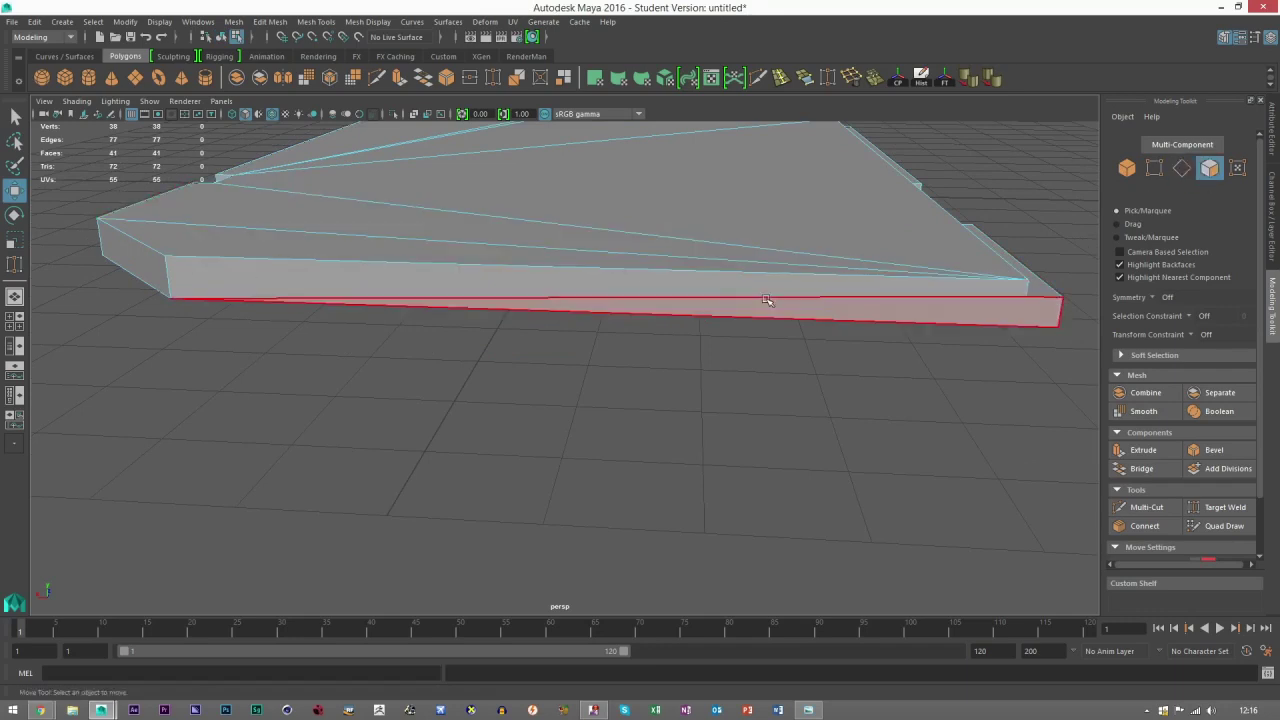
click(183, 258)
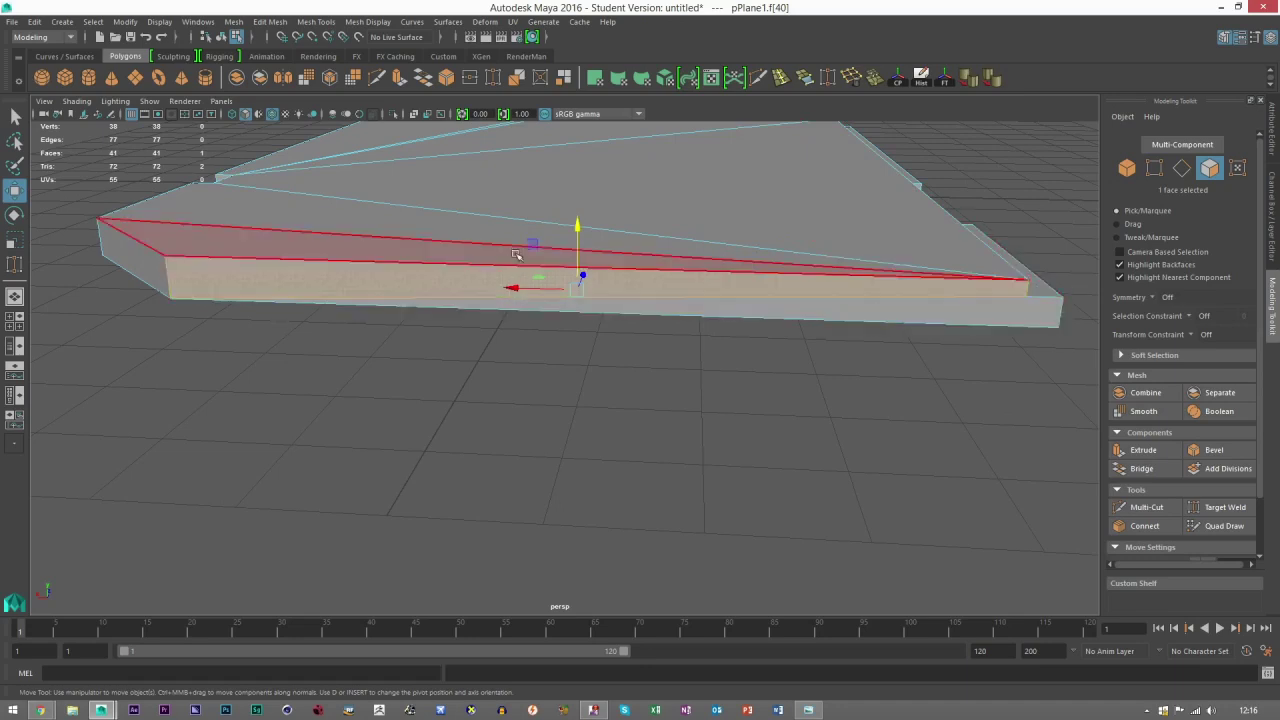
Check the whole card for faces with more than 4 sides using Cleanup set to select matching polygons, and close the options
click(1127, 167)
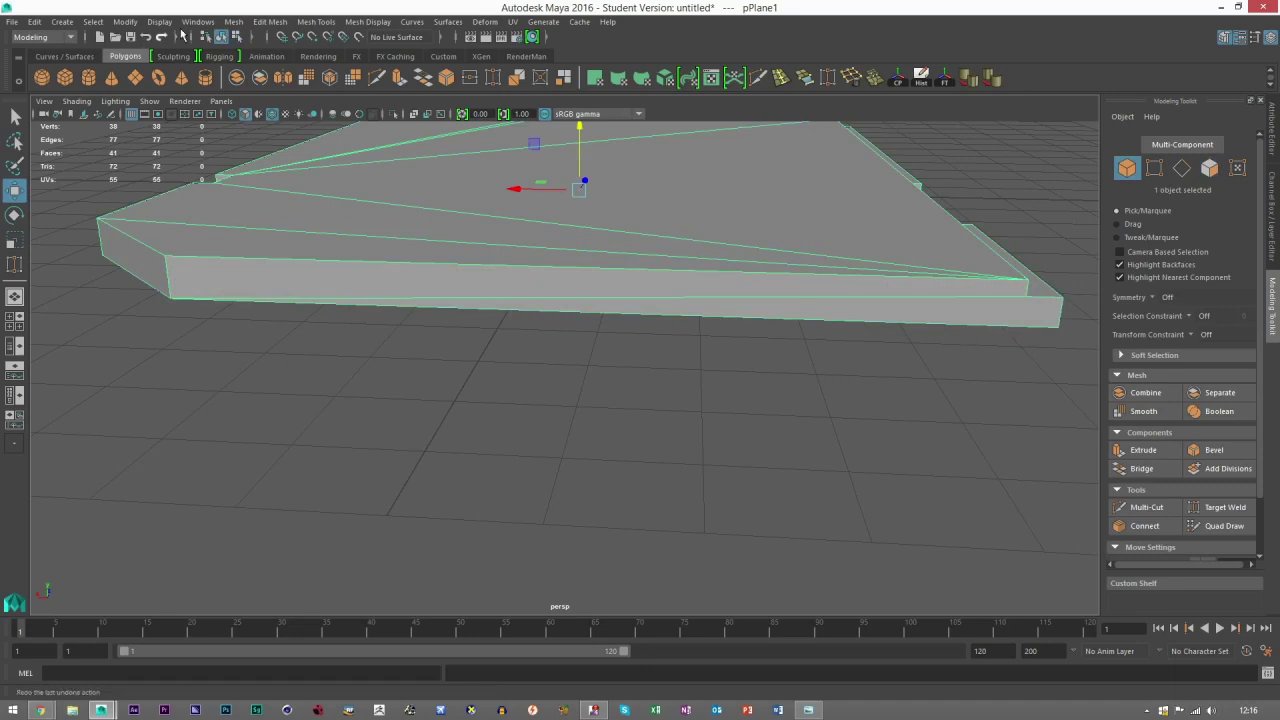
click(233, 21)
click(359, 298)
click(610, 507)
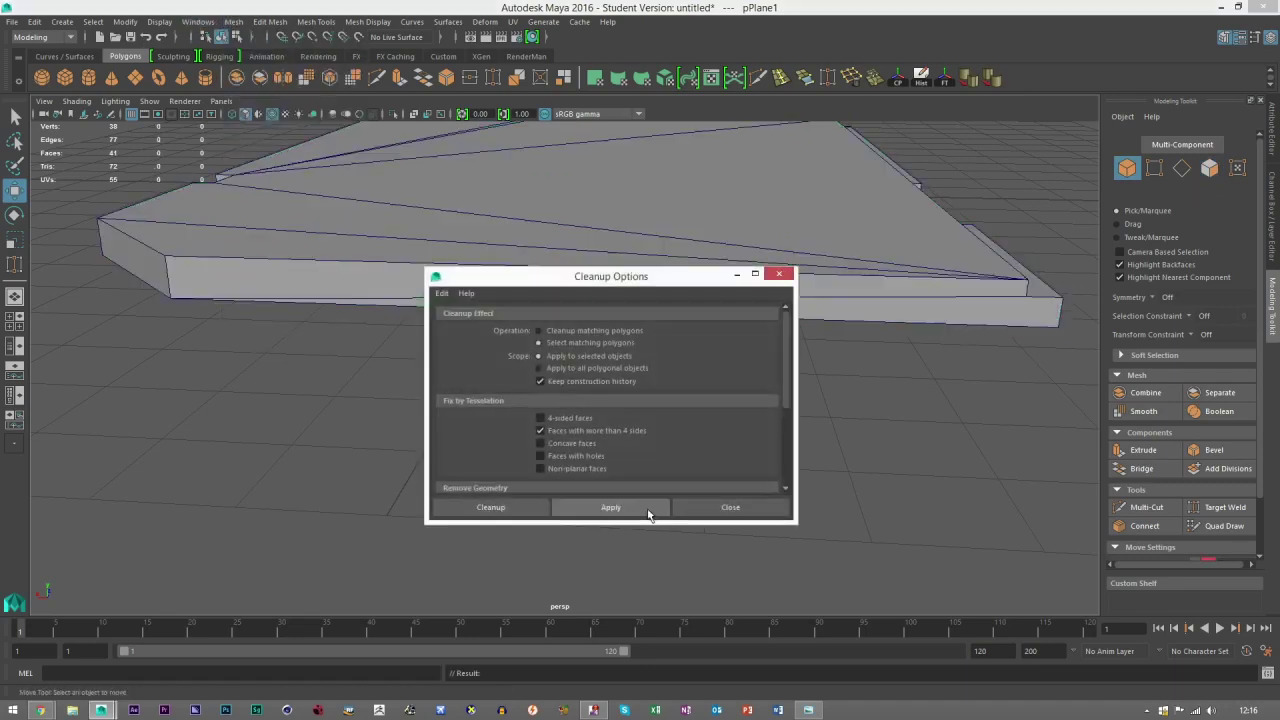
key(f)
click(779, 276)
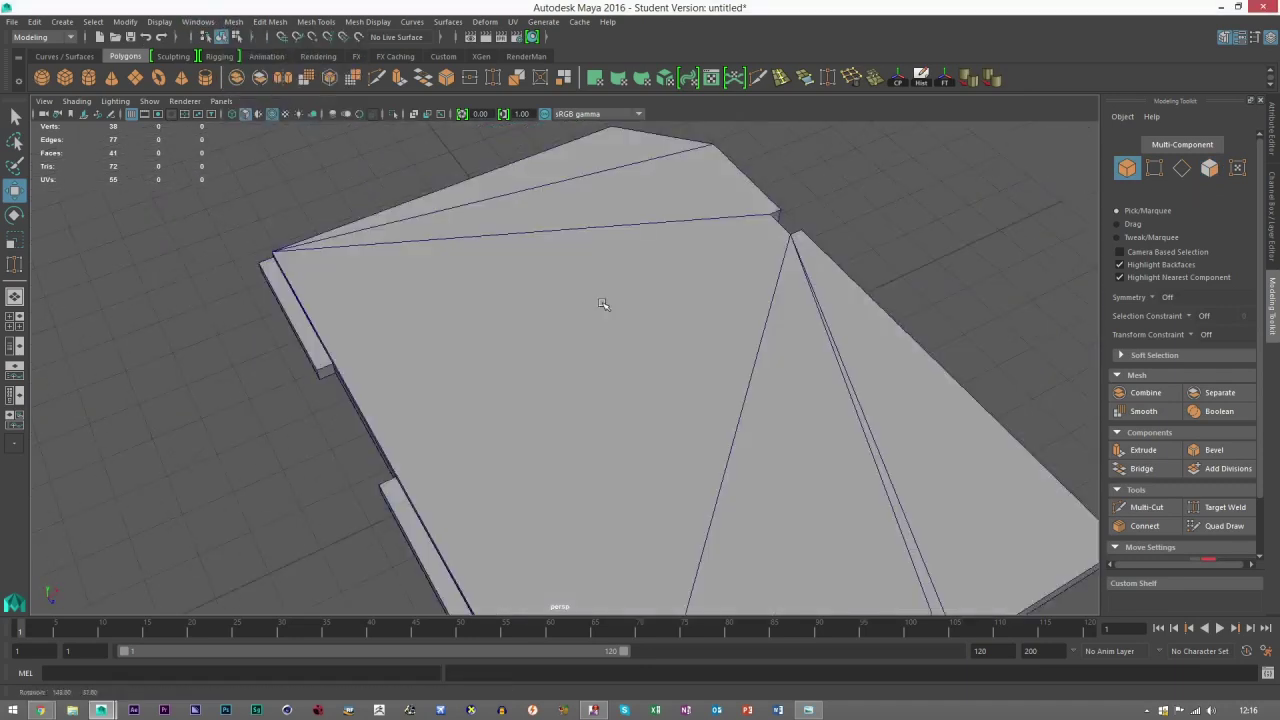
Examine the card's top face and stepped sides from several angles, including the thin triangles on the short side's corner step
scroll(603, 306, down, 5)
alt+drag(603, 334, 590, 366)
alt+drag(519, 397, 526, 408)
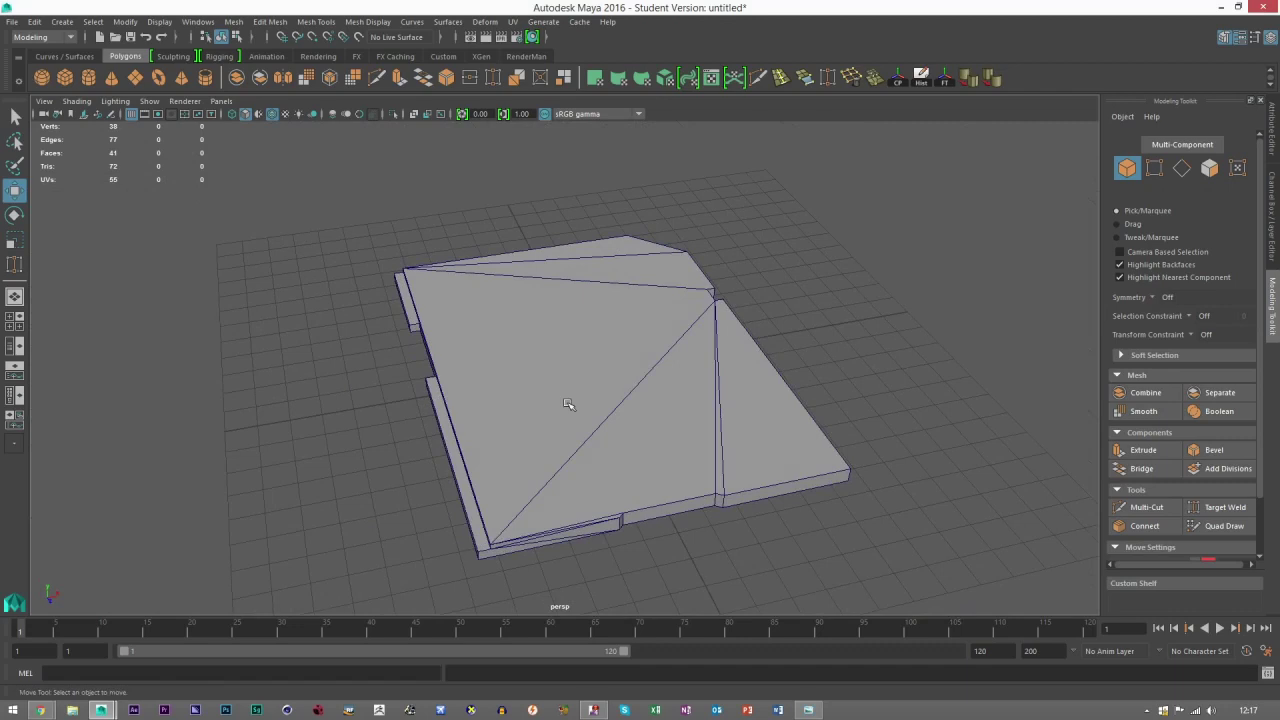
alt+drag(560, 414, 594, 432)
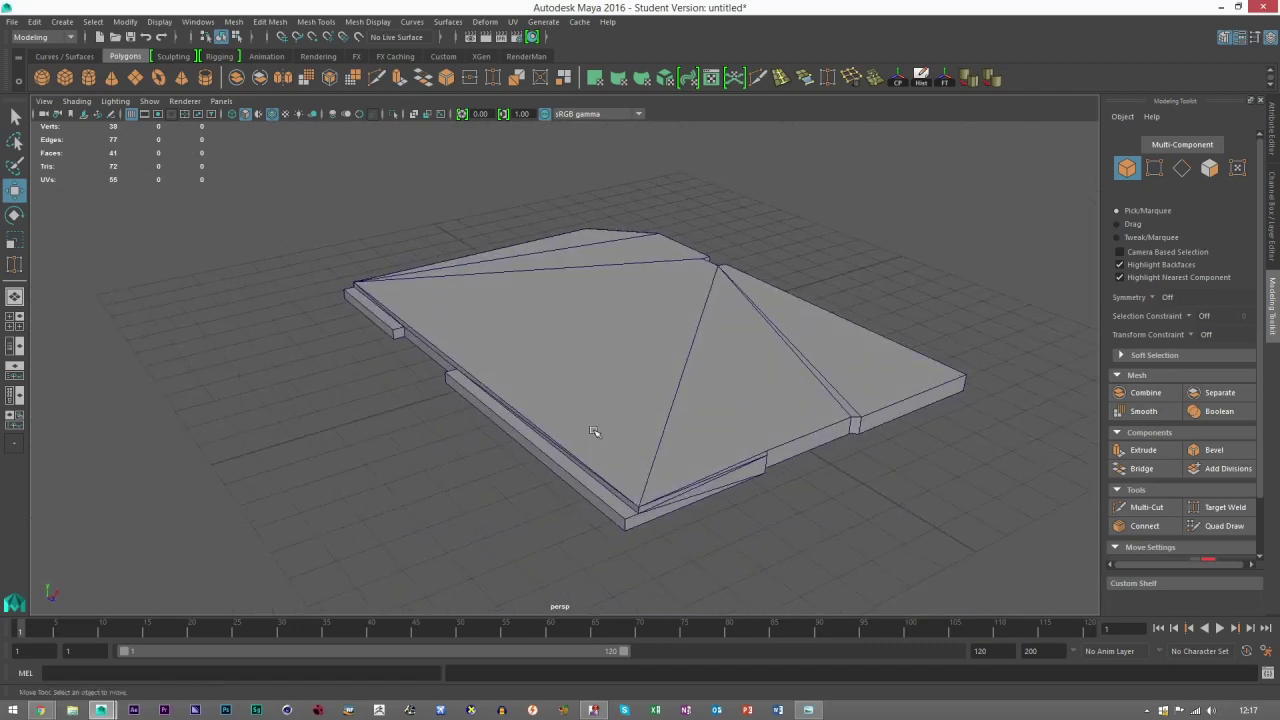
alt+drag(516, 441, 567, 431)
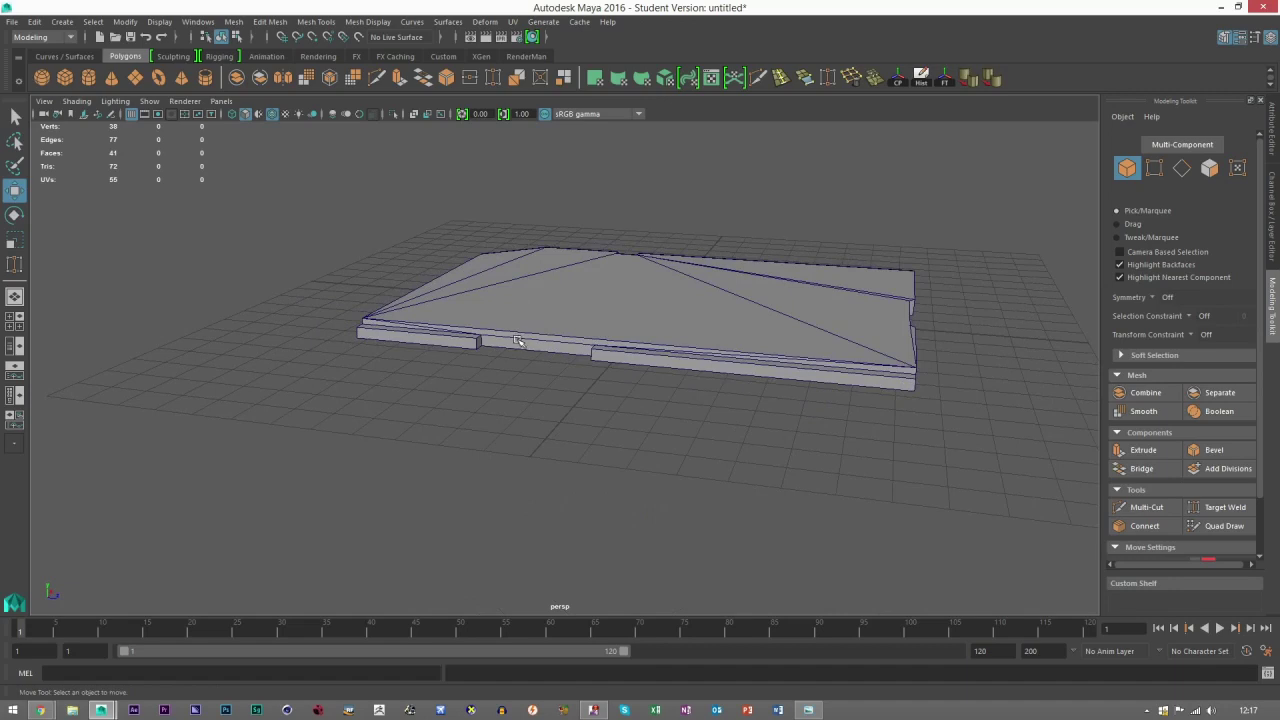
alt+drag(517, 341, 550, 428)
scroll(545, 425, up, 3)
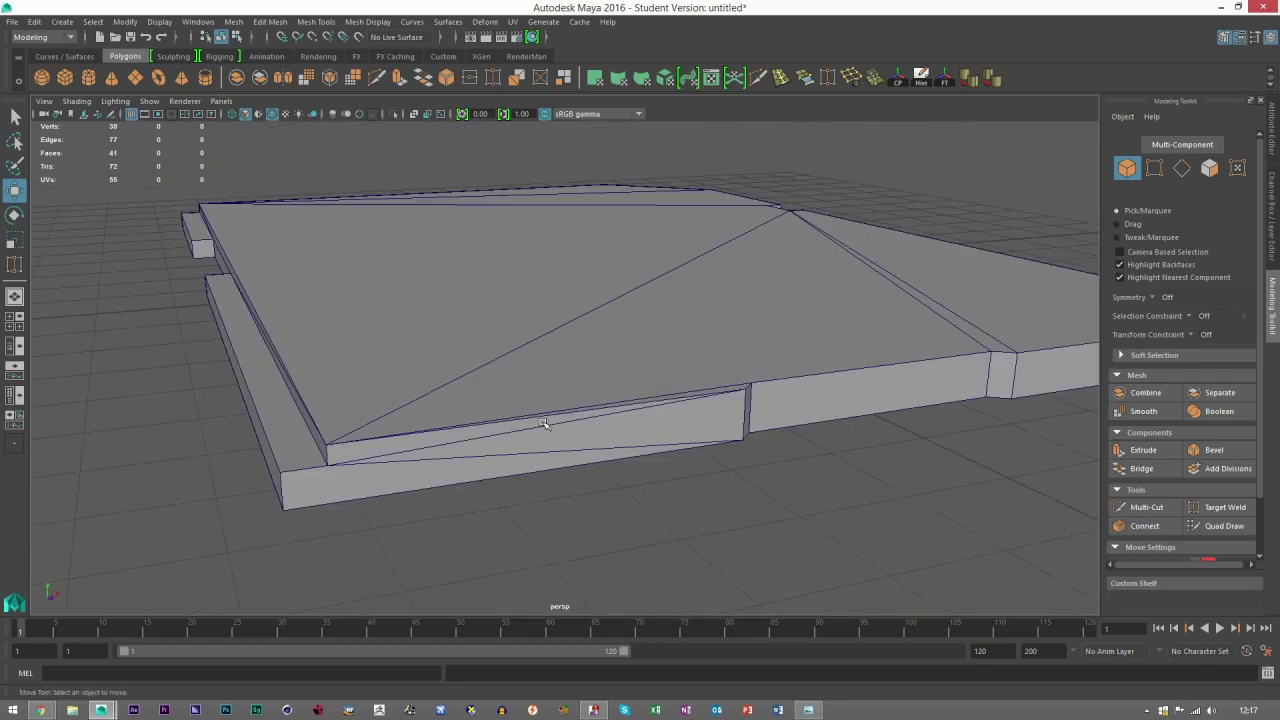